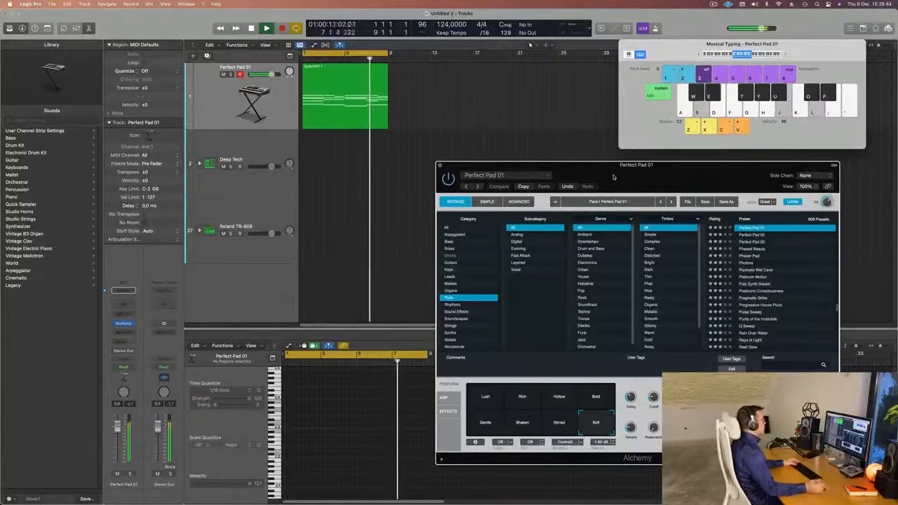
- Stop the chord playback and expand the Deep Tech drum kit track into its individual drum tracks
{"action": "key", "text": "space"}
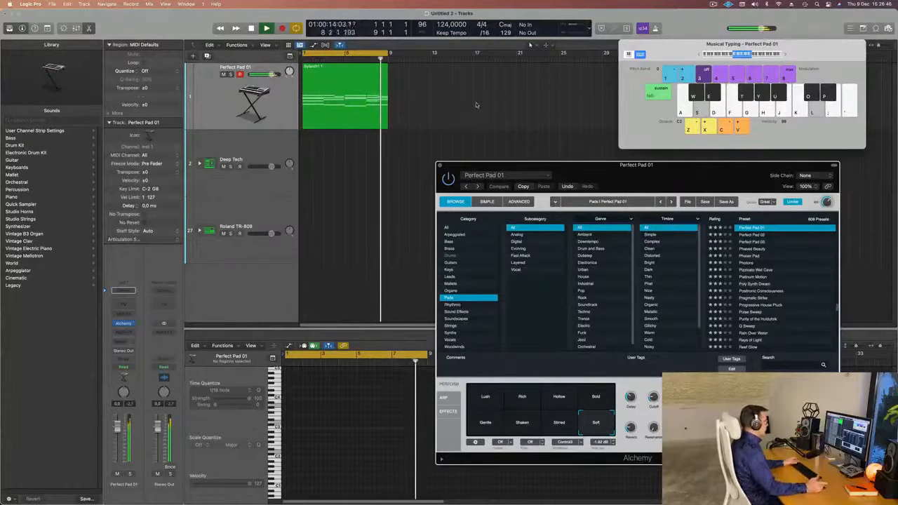
{"action": "left_click", "coordinate": [331, 93]}
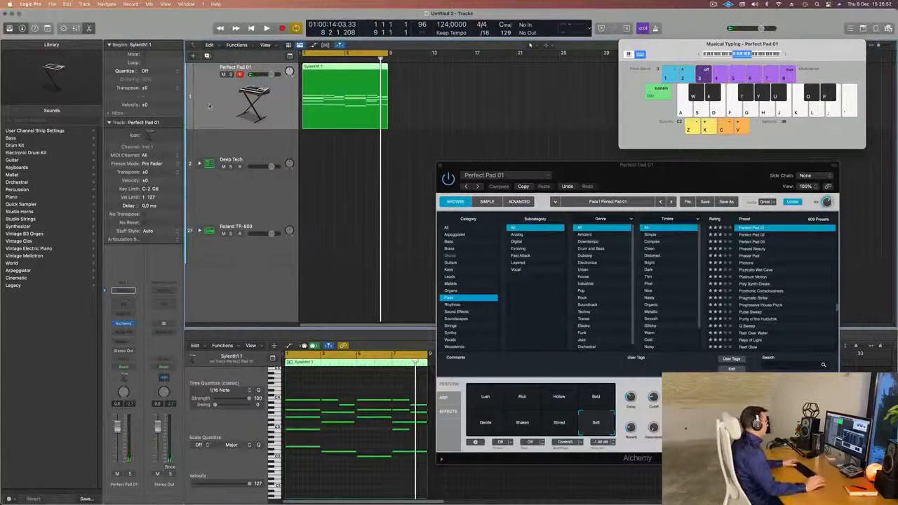
{"action": "key", "text": "space"}
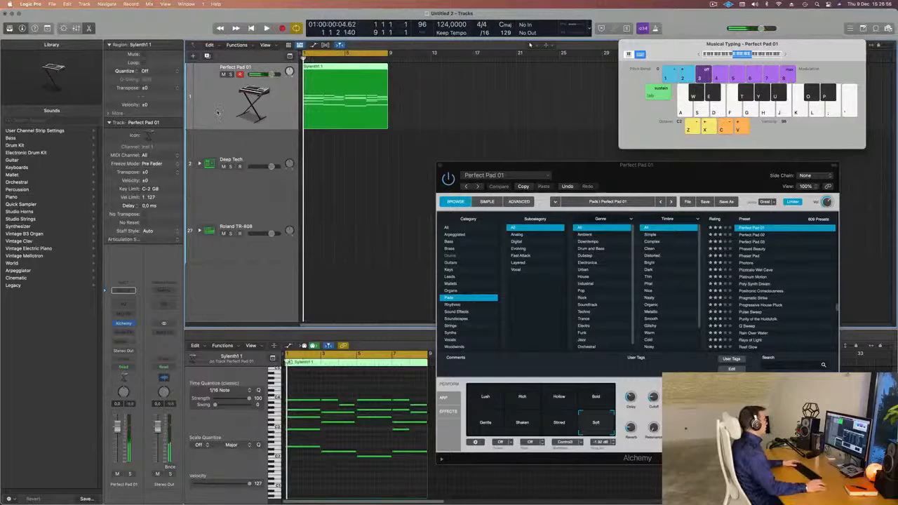
{"action": "left_click", "coordinate": [251, 158]}
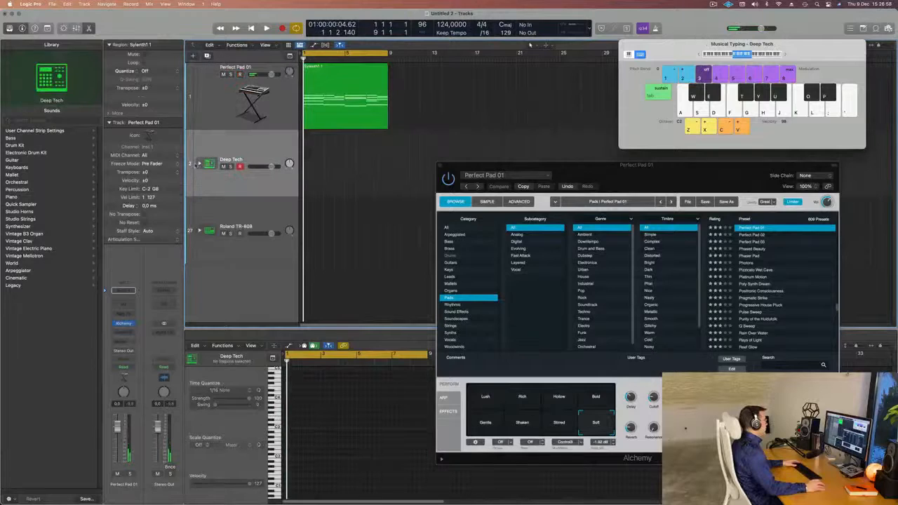
{"action": "left_click", "coordinate": [199, 163]}
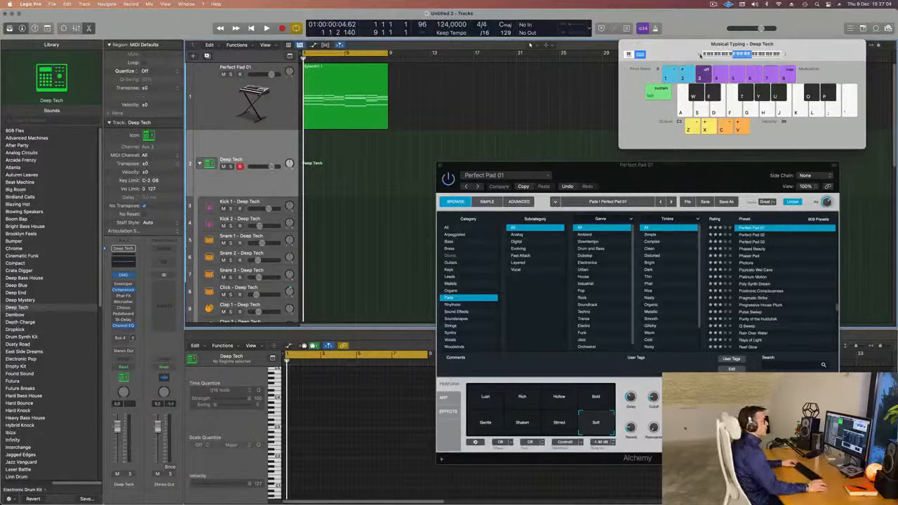
- With Musical Typing at octave C1, record a one-bar pattern of four kicks on Deep Tech and move its region to the Kick 1 track
{"action": "key", "text": "a"}
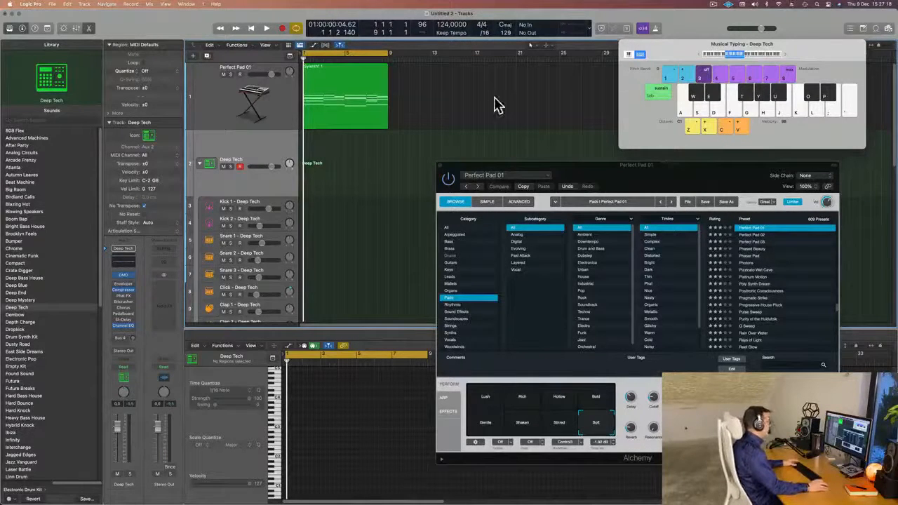
{"action": "key", "text": "a"}
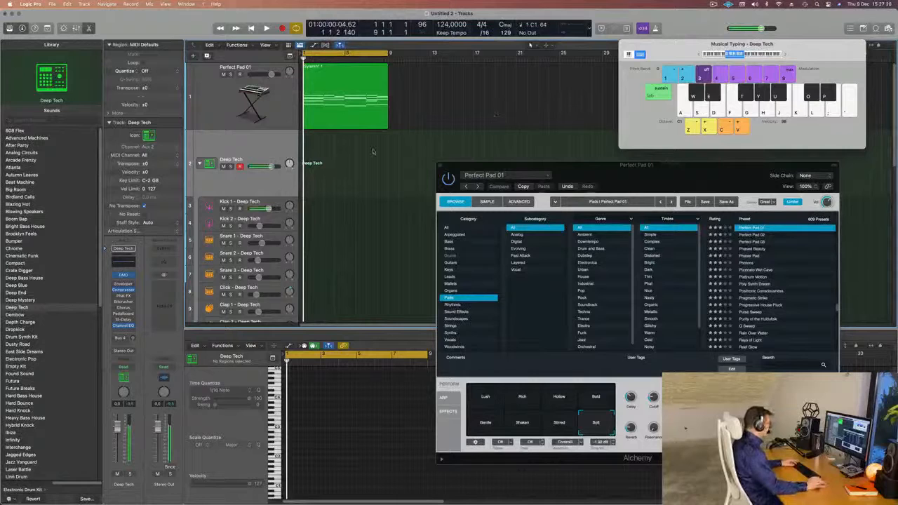
{"action": "key", "text": "r"}
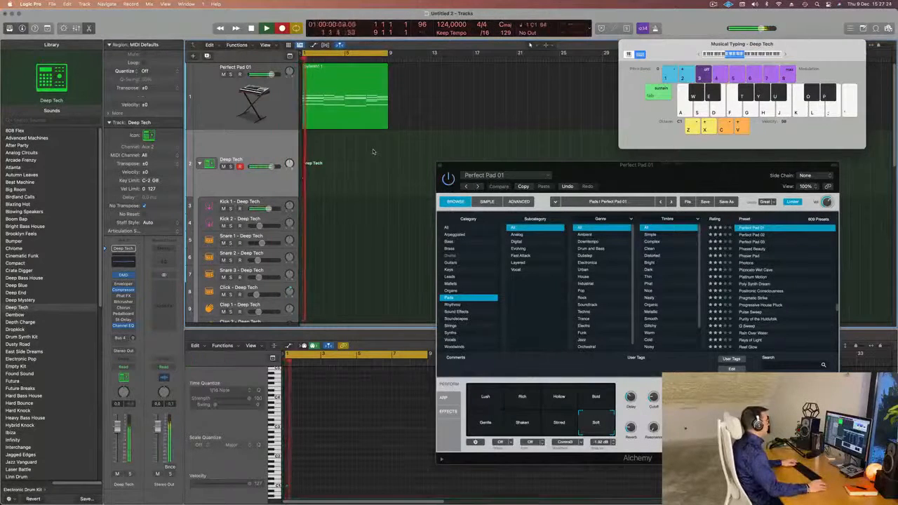
{"action": "key", "text": "a"}
{"action": "key", "text": "space"}
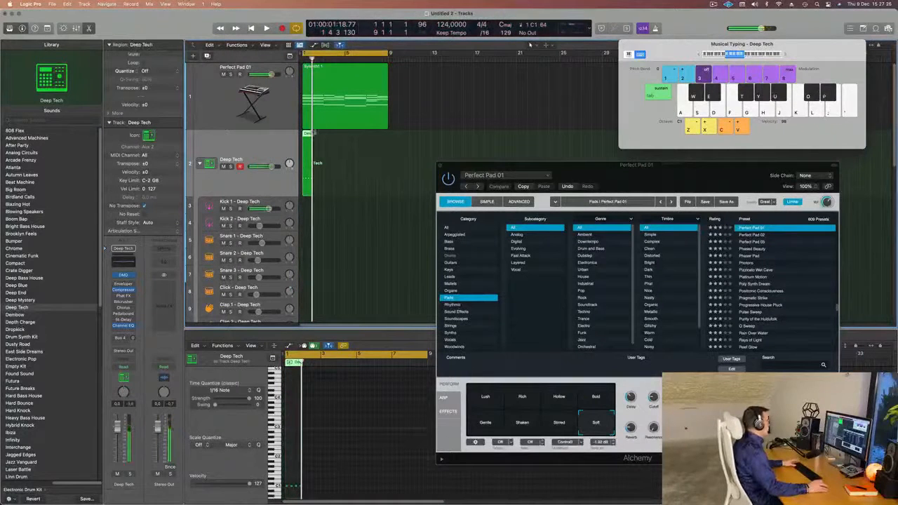
{"action": "left_click_drag", "start_coordinate": [306, 140], "coordinate": [307, 204]}
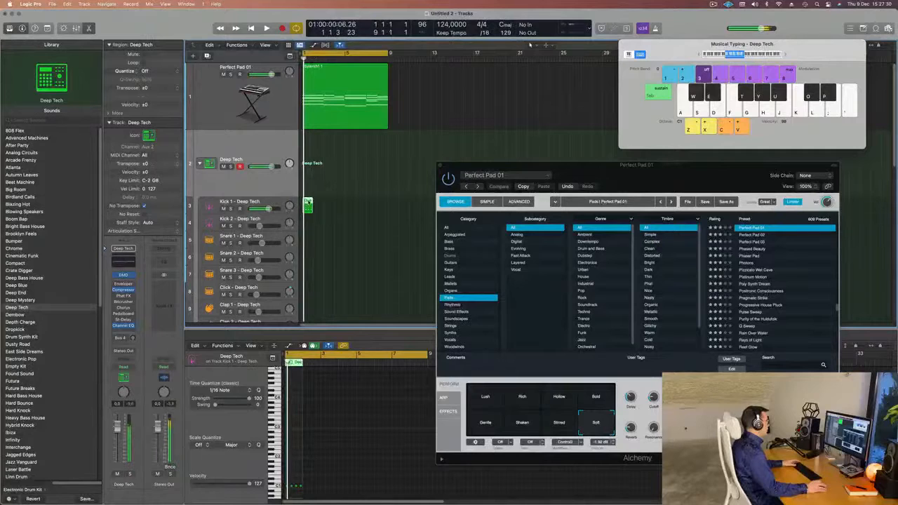
- Examine the recorded kick notes up close in the Piano Roll and play the pattern back
{"action": "key", "text": "e"}
{"action": "key", "text": "e"}
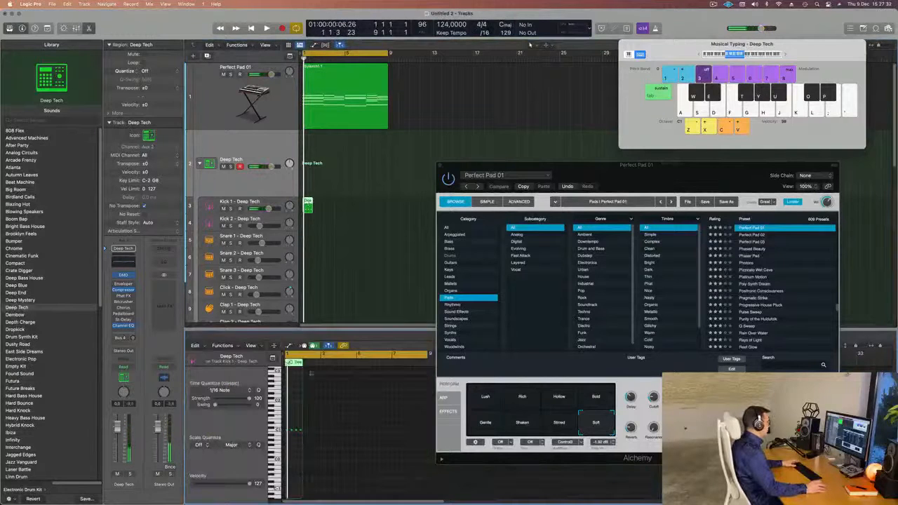
{"action": "scroll", "coordinate": [292, 440], "scroll_direction": "up", "scroll_amount": 5}
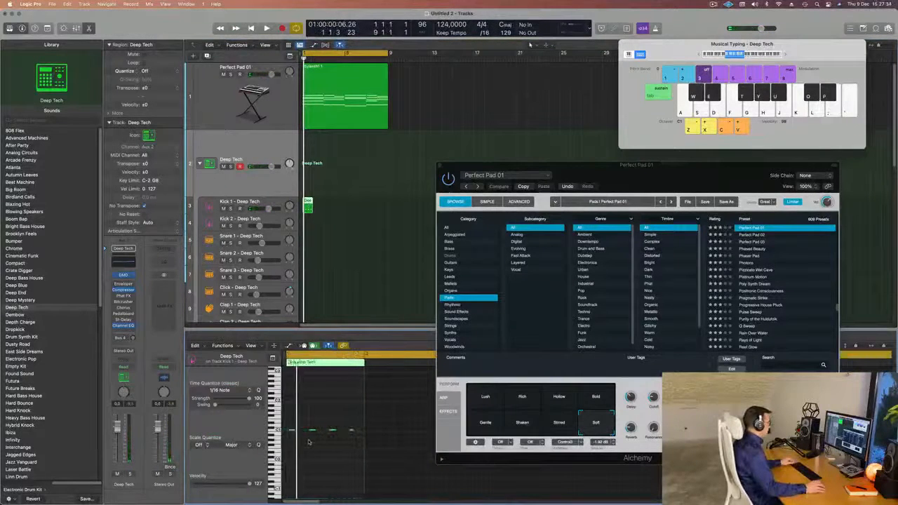
{"action": "key", "text": "super+a"}
{"action": "scroll", "coordinate": [316, 444], "scroll_direction": "up", "scroll_amount": 2}
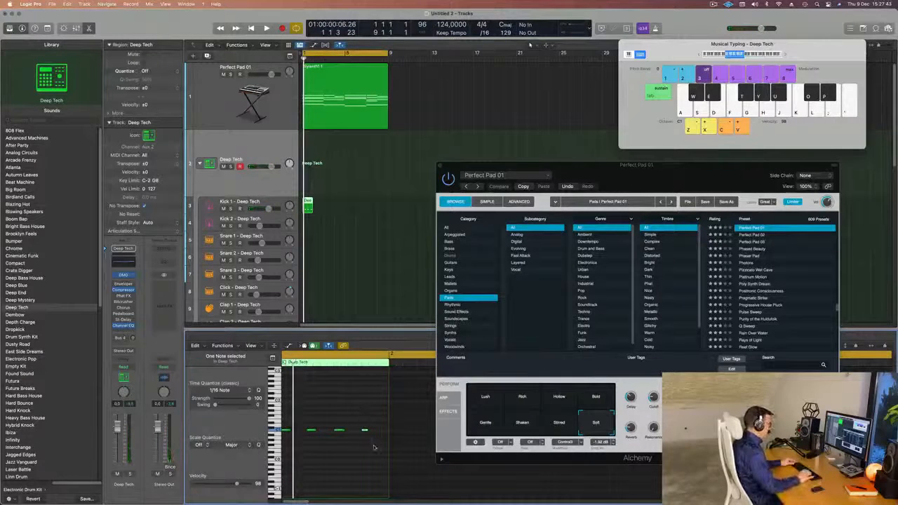
{"action": "scroll", "coordinate": [373, 447], "scroll_direction": "up", "scroll_amount": 1}
{"action": "key", "text": "space"}
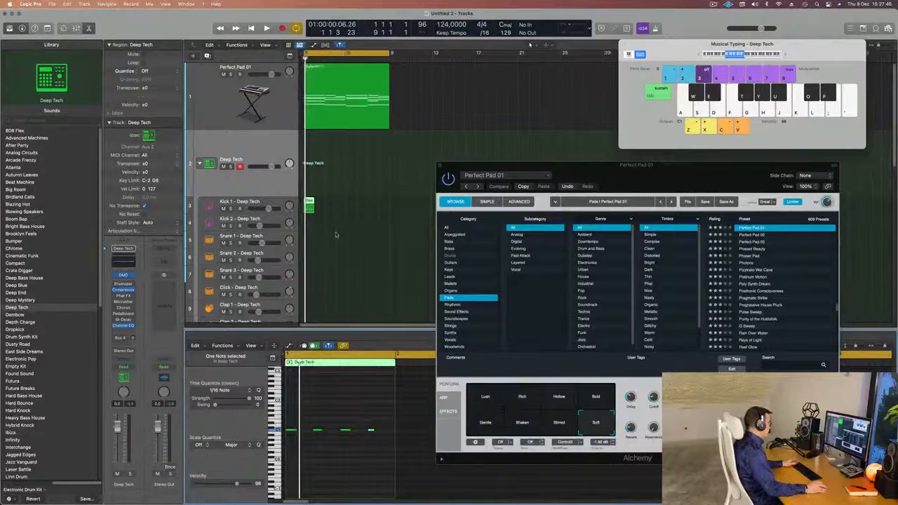
{"action": "key", "text": "space"}
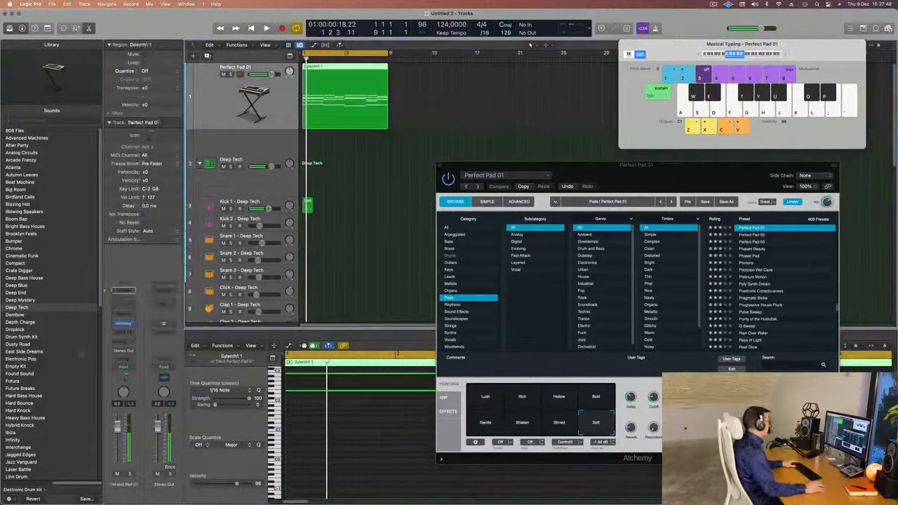
- Lower the Perfect Pad 01 track's volume to about -12 dB during playback and move the Alchemy window clear of the Piano Roll
{"action": "left_click", "coordinate": [275, 106]}
{"action": "key", "text": "space"}
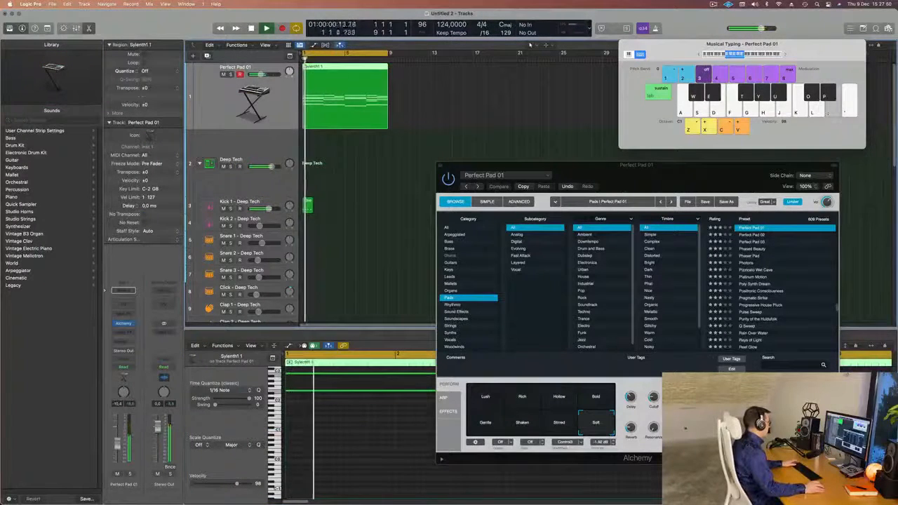
{"action": "left_click_drag", "start_coordinate": [622, 170], "coordinate": [637, 157]}
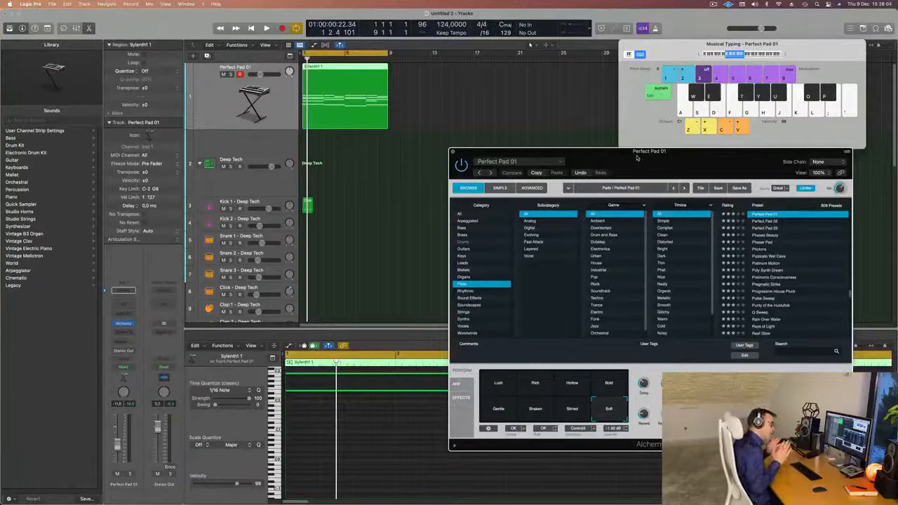
{"action": "left_click_drag", "start_coordinate": [637, 158], "coordinate": [645, 58]}
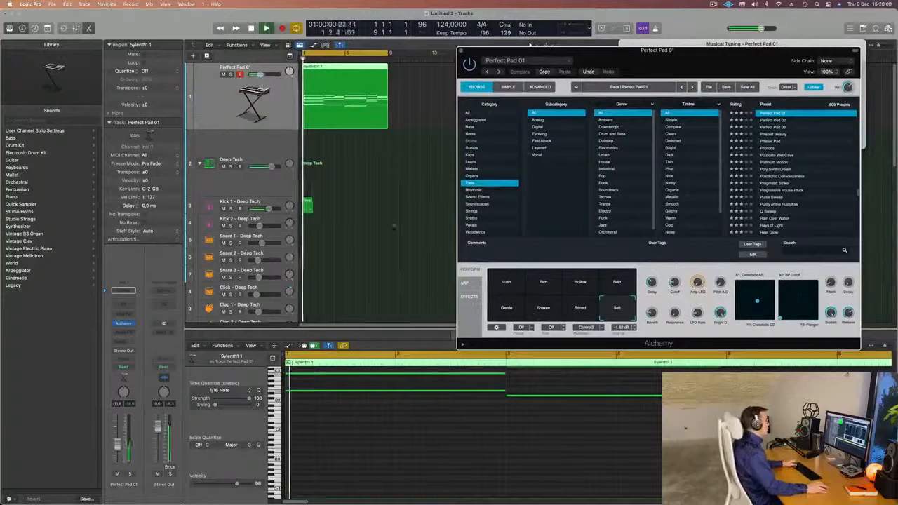
- Transpose all four notes of the Kick 1 region about eight semitones below C1 and play the result
{"action": "left_click", "coordinate": [307, 204]}
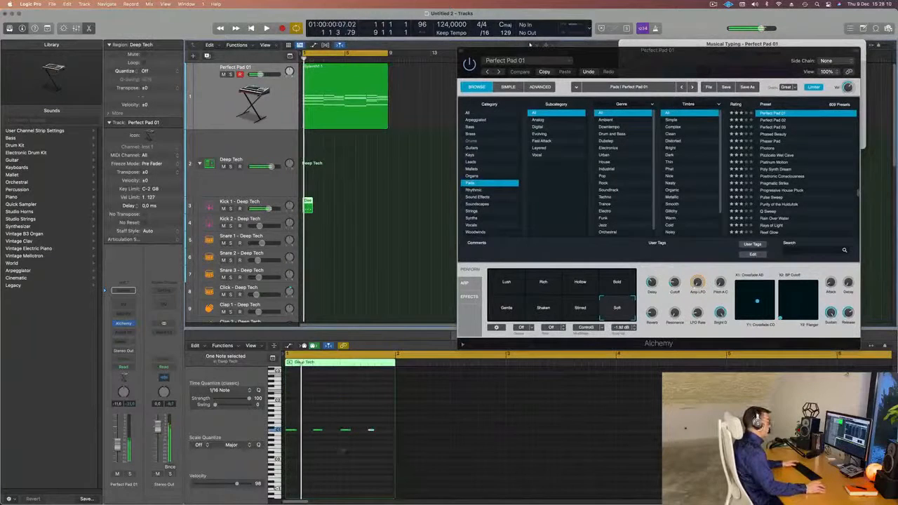
{"action": "scroll", "coordinate": [307, 443], "scroll_direction": "up", "scroll_amount": 5}
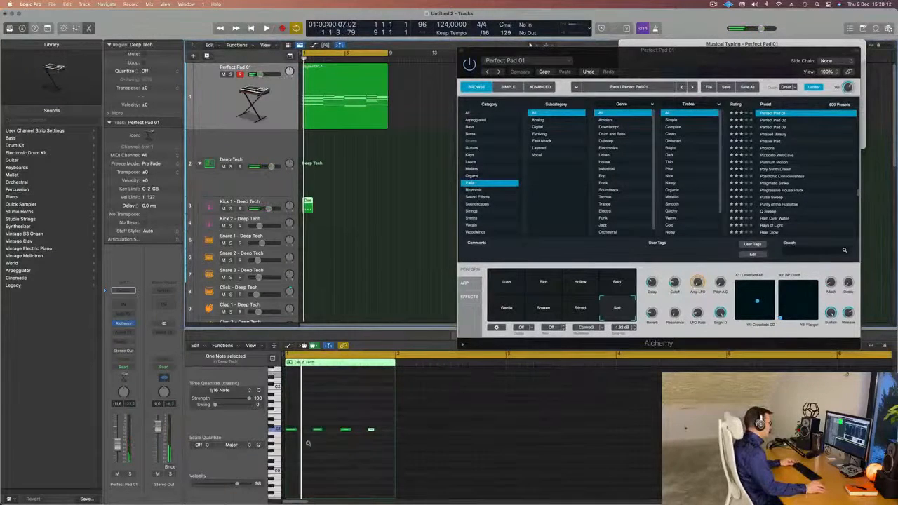
{"action": "key", "text": "space"}
{"action": "key", "text": "space"}
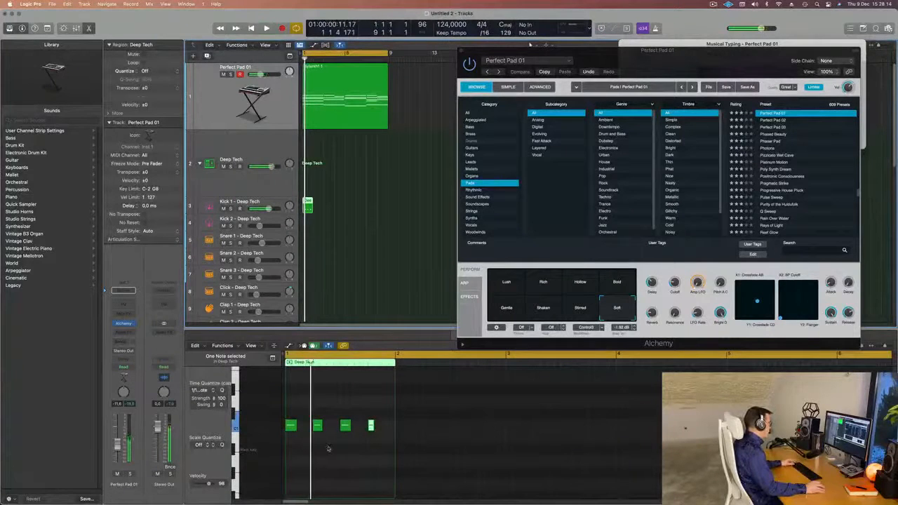
{"action": "scroll", "coordinate": [326, 446], "scroll_direction": "left", "scroll_amount": 3}
{"action": "key", "text": "super+a"}
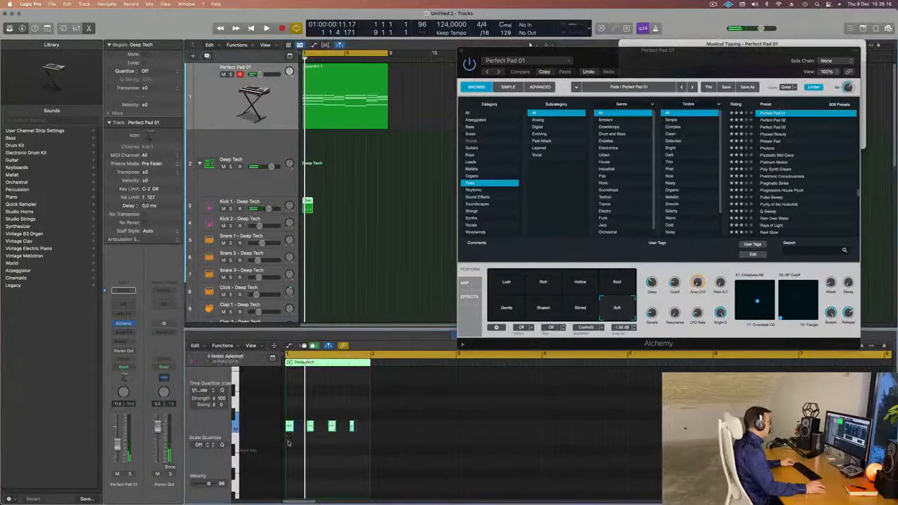
{"action": "scroll", "coordinate": [323, 421], "scroll_direction": "down", "scroll_amount": 3}
{"action": "left_click_drag", "start_coordinate": [289, 376], "coordinate": [290, 466]}
{"action": "key", "text": "space"}
{"action": "key", "text": "super+Left"}
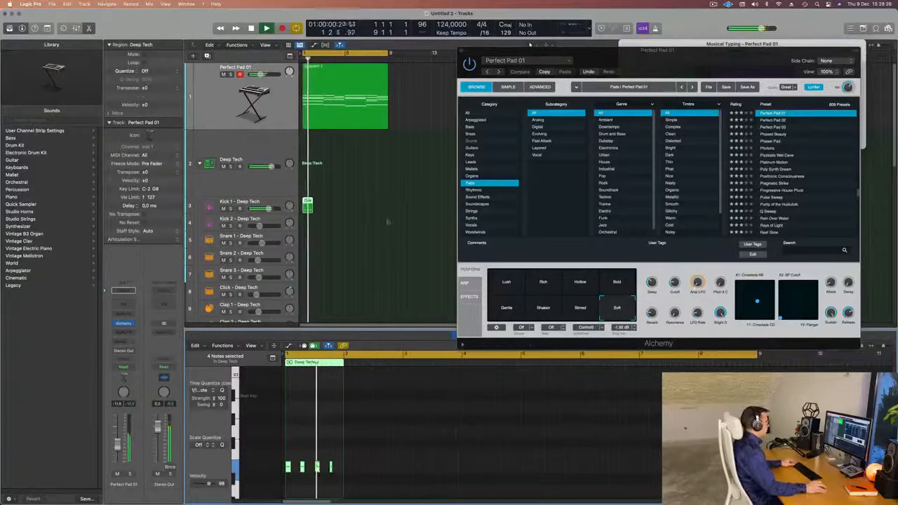
{"action": "key", "text": "space"}
- Repeat the one-bar kick region on the Kick 1 track until the copies fill the eight-bar cycle
{"action": "left_click", "coordinate": [306, 205]}
{"action": "key", "text": "super+r"}
{"action": "key", "text": "super+r"}
{"action": "key", "text": "super+r"}
{"action": "key", "text": "super+r"}
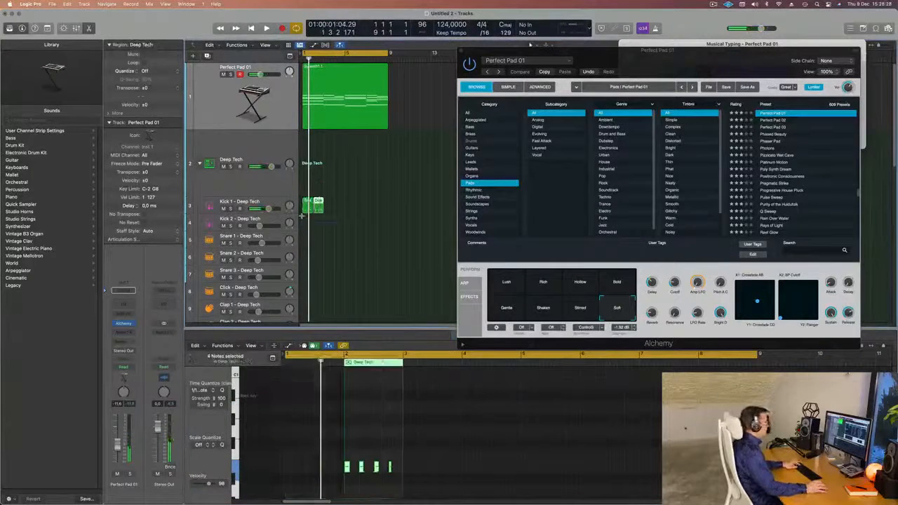
{"action": "key", "text": "super+r"}
{"action": "key", "text": "super+r"}
{"action": "key", "text": "super+r"}
{"action": "key", "text": "super+r"}
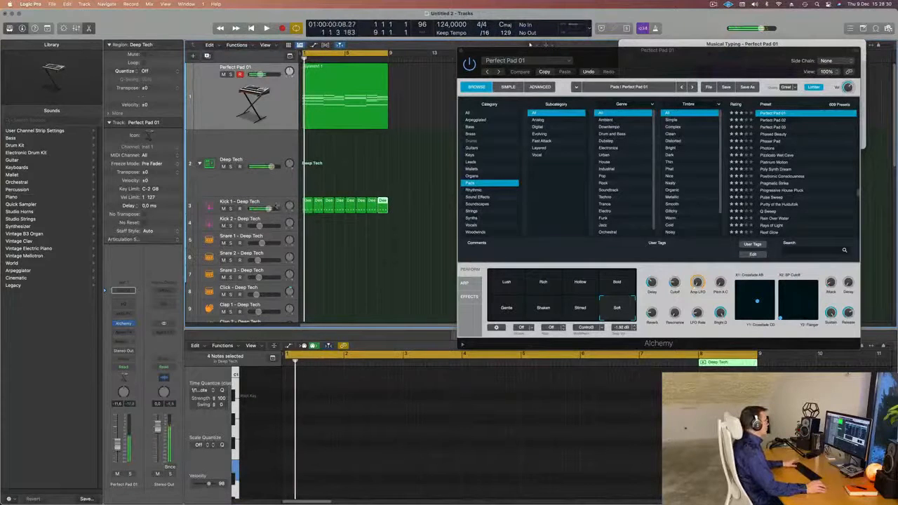
- Listen to the repeated kicks together with the pad chords from the start, selecting the Kick 1 track and the Perfect Pad 01 track
{"action": "left_click", "coordinate": [258, 202]}
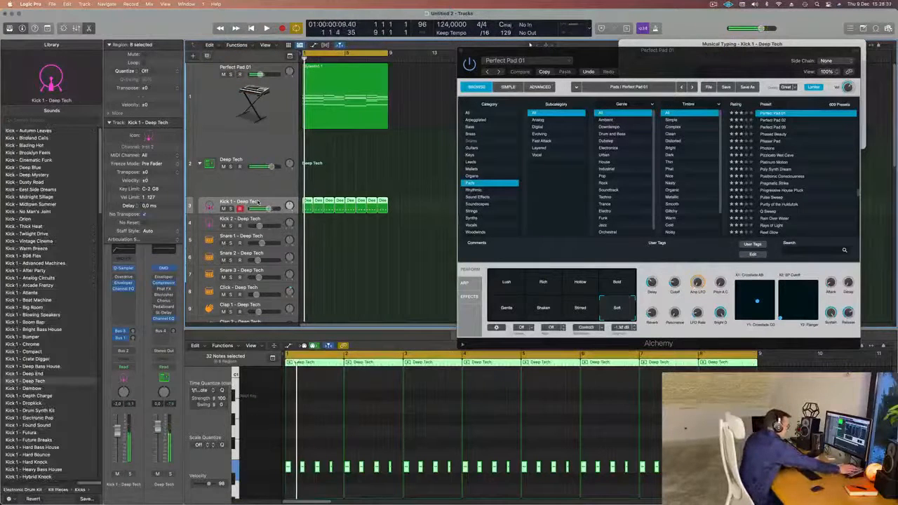
{"action": "key", "text": "space"}
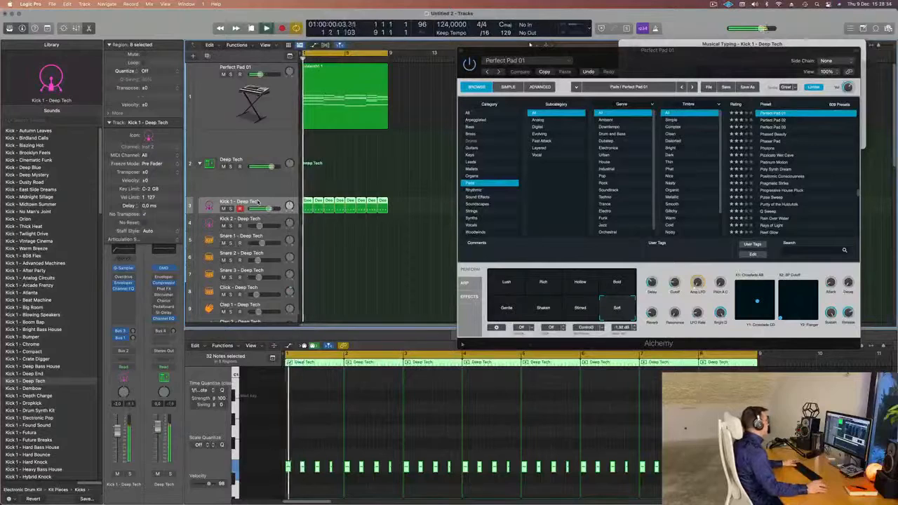
{"action": "key", "text": "space"}
{"action": "key", "text": "space"}
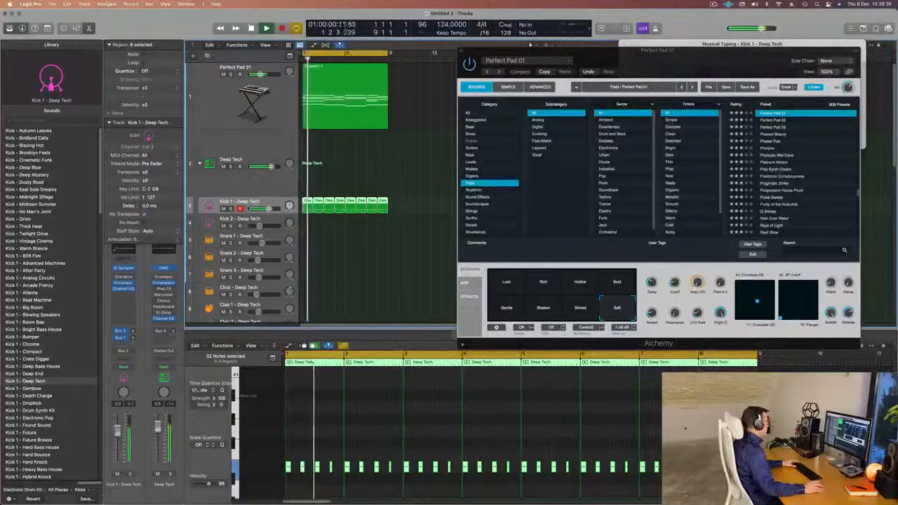
{"action": "key", "text": "Up"}
{"action": "key", "text": "Up"}
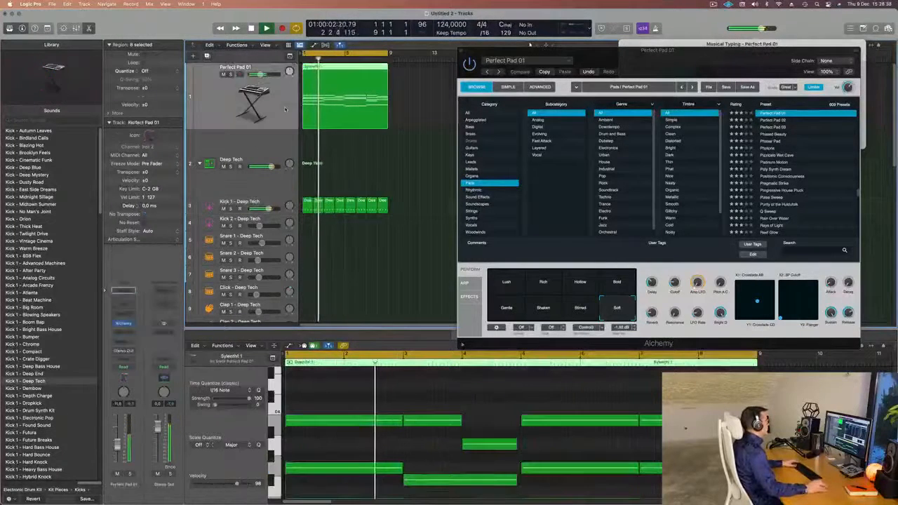
{"action": "key", "text": "Return"}
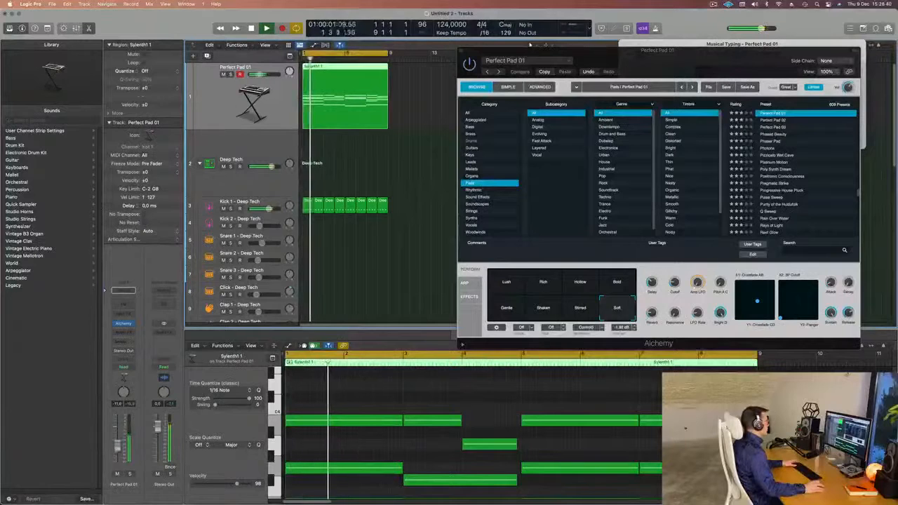
{"action": "key", "text": "Return"}
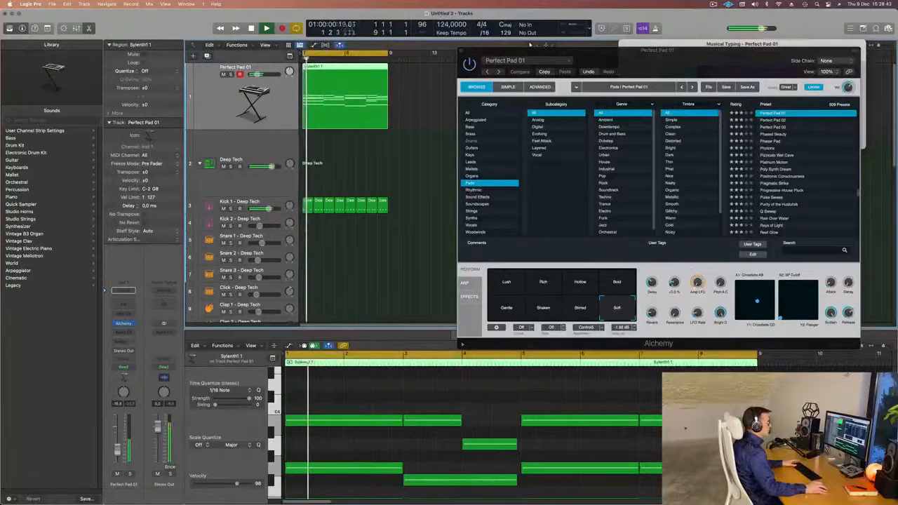
- Turn down the pad's Cutoff in Alchemy while the loop plays from the start, and close the Alchemy window
{"action": "left_click_drag", "start_coordinate": [671, 284], "coordinate": [670, 293]}
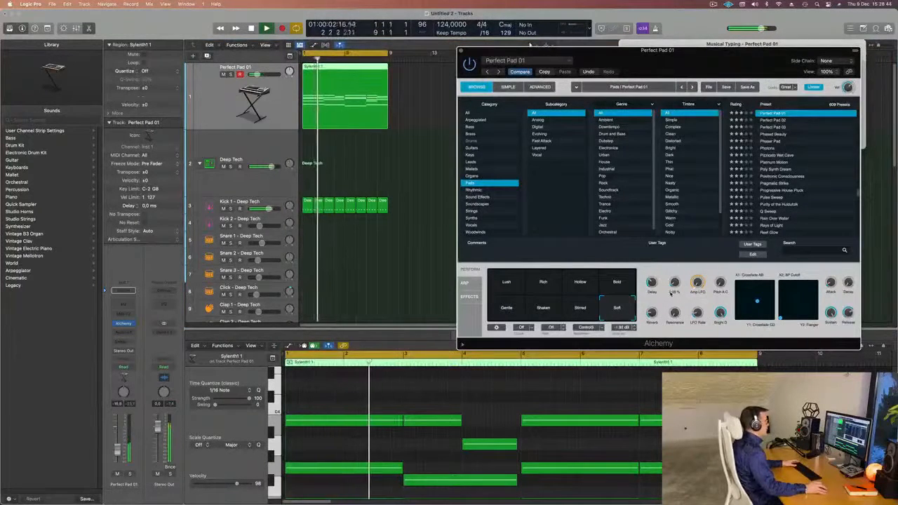
{"action": "key", "text": "Return"}
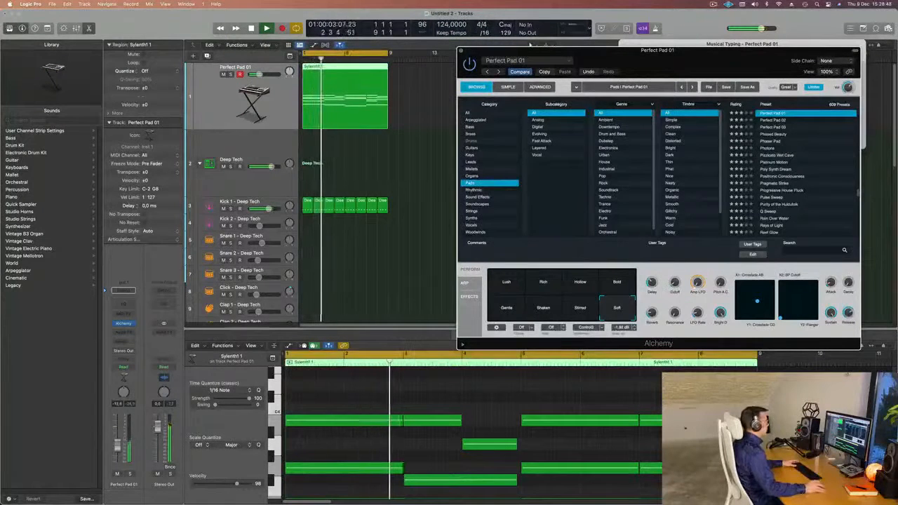
{"action": "left_click_drag", "start_coordinate": [471, 54], "coordinate": [356, 78]}
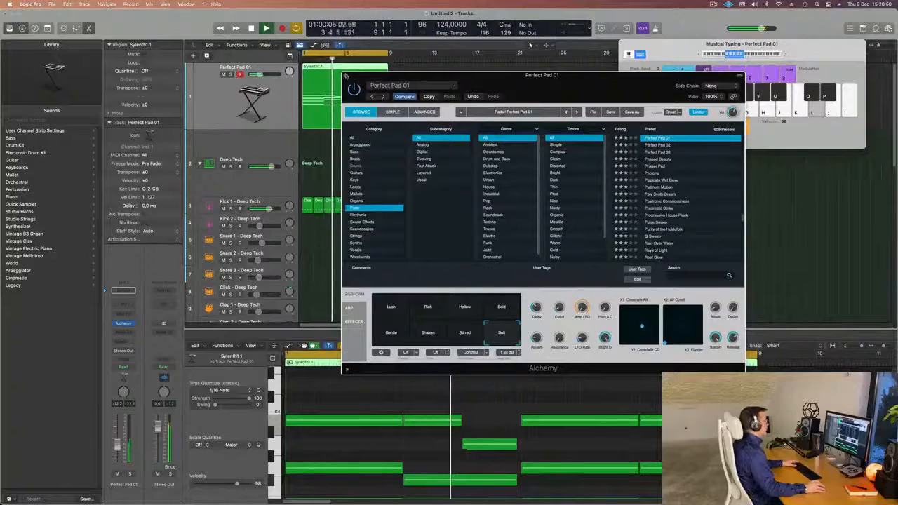
{"action": "left_click", "coordinate": [349, 76]}
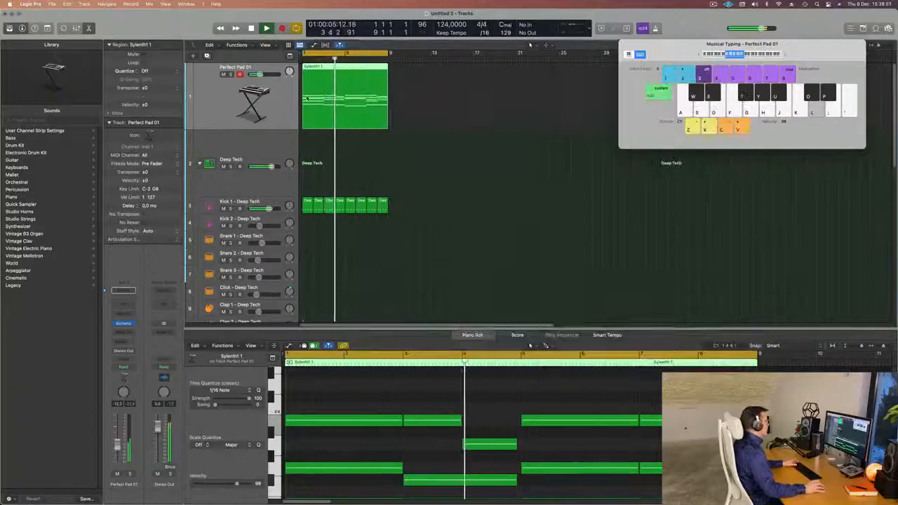
- Set the high shelf of the Kick 1 track's Channel EQ to 4120 Hz and -4.5 dB, and close the EQ window
{"action": "left_click", "coordinate": [260, 207]}
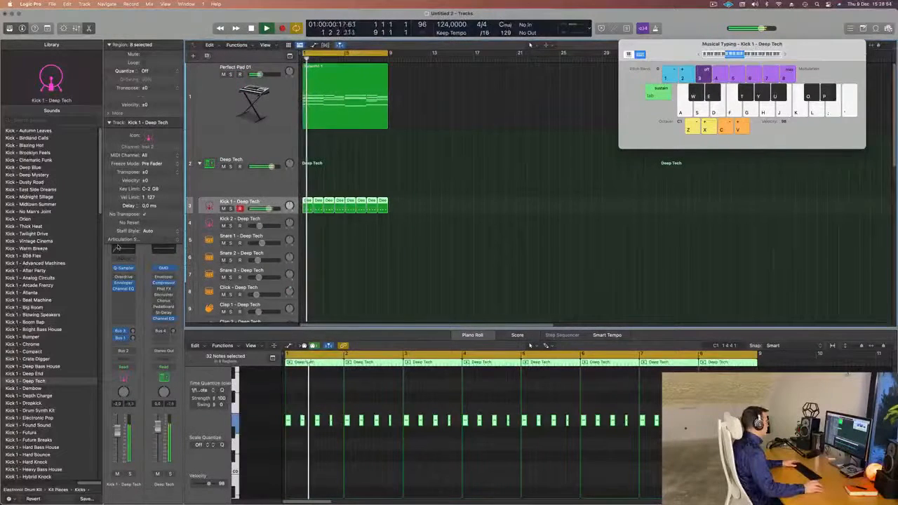
{"action": "left_click", "coordinate": [118, 248]}
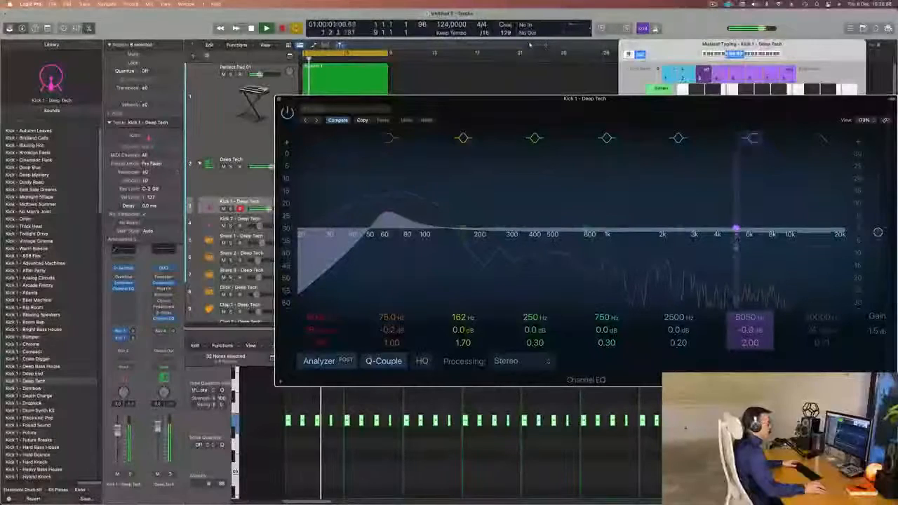
{"action": "left_click_drag", "start_coordinate": [741, 242], "coordinate": [718, 244]}
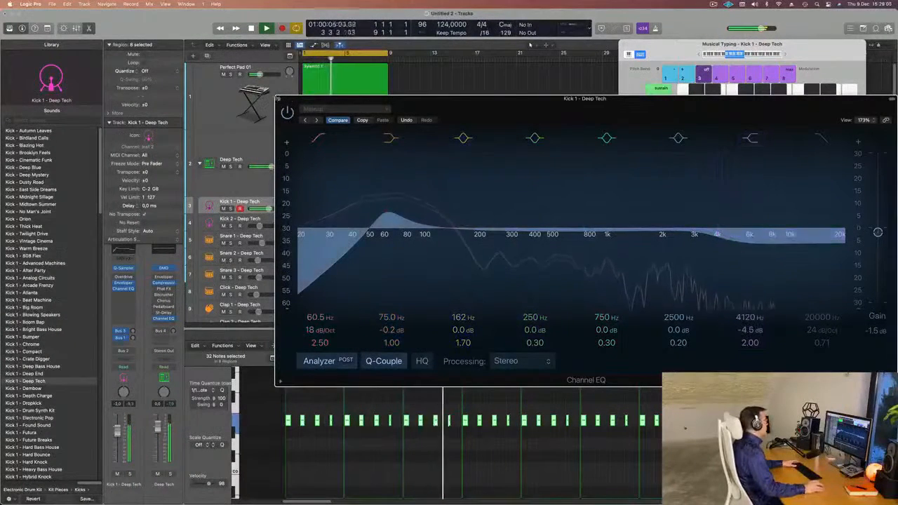
{"action": "left_click", "coordinate": [279, 99]}
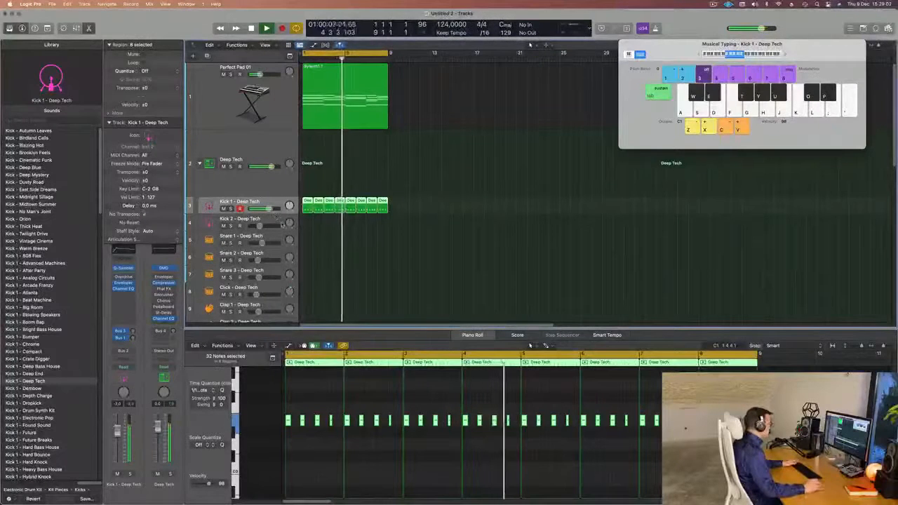
- Copy the first one-bar kick region to the start of the Hi-Hat Open track
{"action": "scroll", "coordinate": [508, 208], "scroll_direction": "down", "scroll_amount": 3}
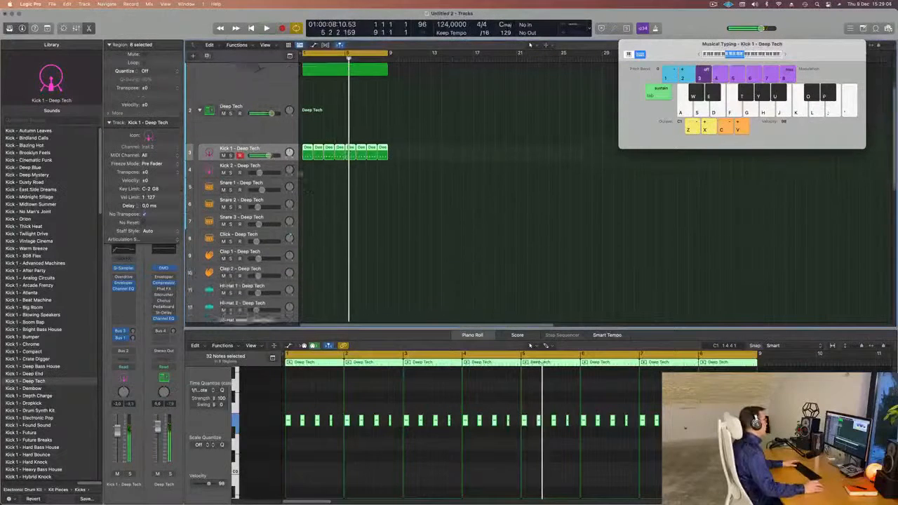
{"action": "left_click", "coordinate": [306, 138]}
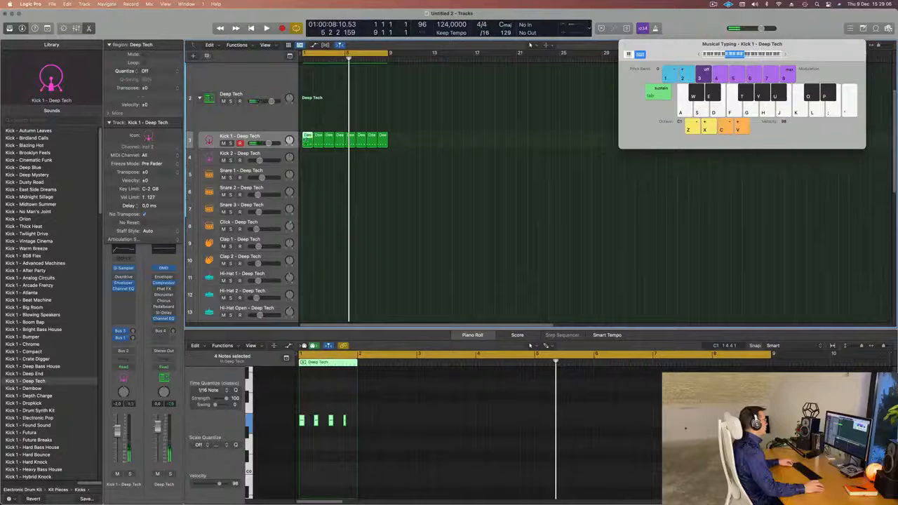
{"action": "left_click_drag", "start_coordinate": [306, 141], "coordinate": [298, 313]}
- Shift all four notes of the open hi-hat region half a beat later onto the off-beats and play the result
{"action": "left_click_drag", "start_coordinate": [349, 409], "coordinate": [291, 430]}
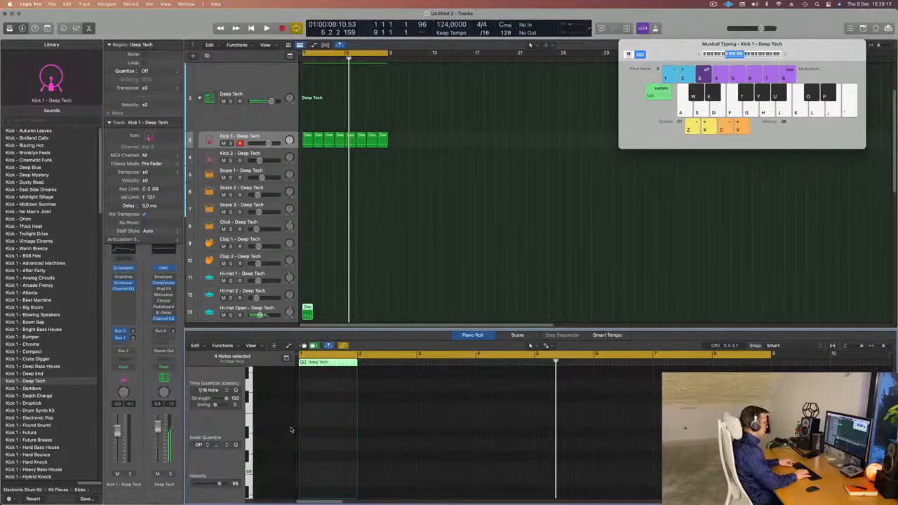
{"action": "key", "text": "space"}
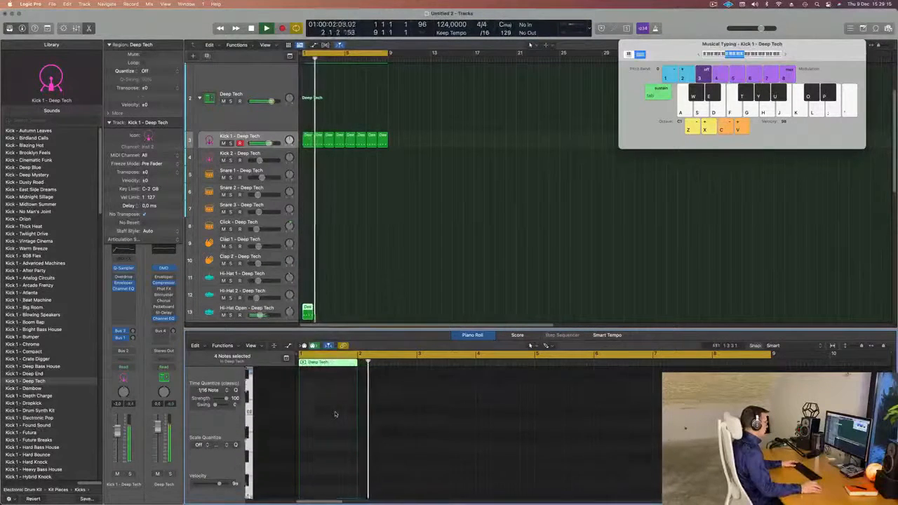
{"action": "key", "text": "space"}
{"action": "key", "text": "space"}
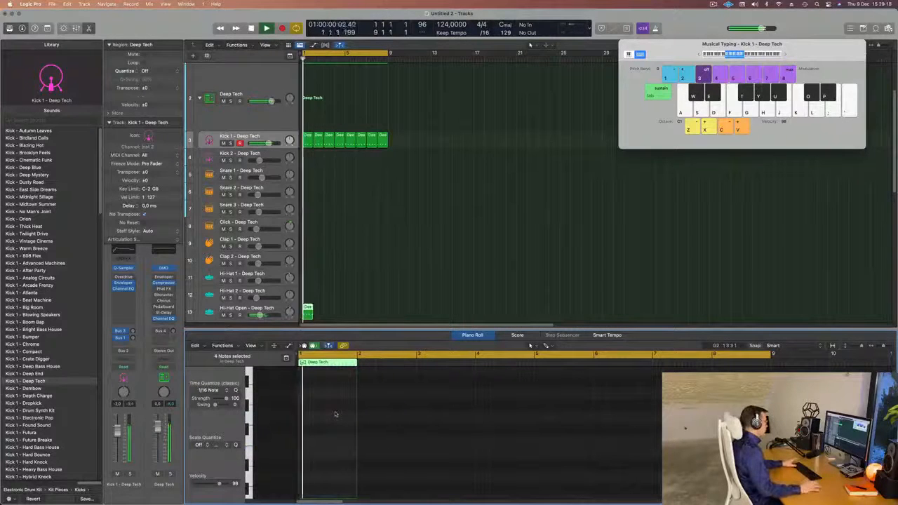
{"action": "key", "text": "space"}
- Repeat the one-bar open hi-hat region seven times to fill the eight-bar cycle
{"action": "left_click_drag", "start_coordinate": [334, 308], "coordinate": [306, 321]}
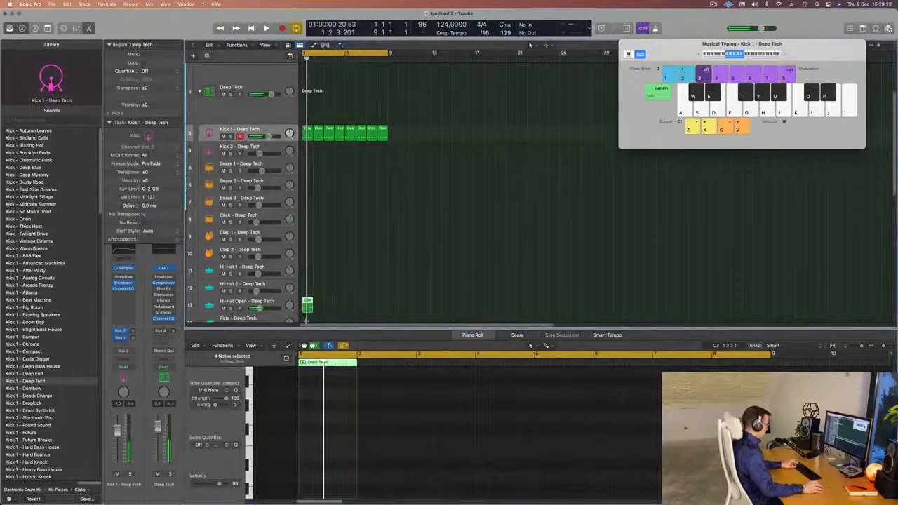
{"action": "key", "text": "super+r"}
{"action": "key", "text": "super+r"}
{"action": "key", "text": "super+r"}
{"action": "key", "text": "super+r"}
{"action": "key", "text": "super+r"}
{"action": "key", "text": "super+r"}
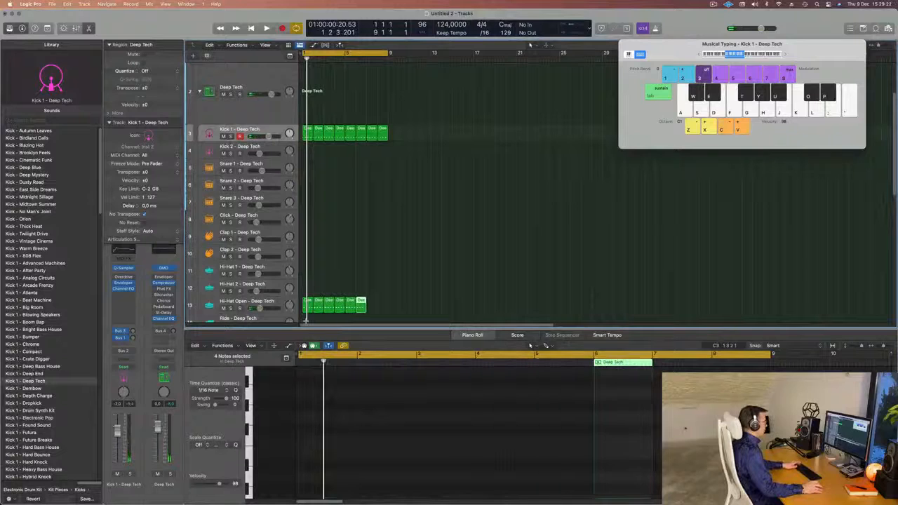
{"action": "key", "text": "super+r"}
- Select the Hi-Hat Open track and lower its volume to about -16.4 dB while the loop plays
{"action": "key", "text": "space"}
{"action": "left_click", "coordinate": [274, 302]}
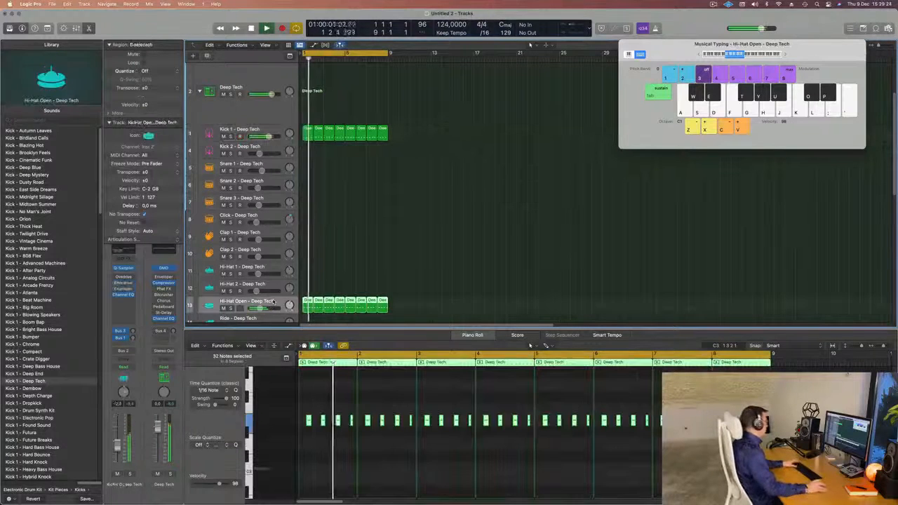
{"action": "key", "text": "space"}
{"action": "key", "text": "space"}
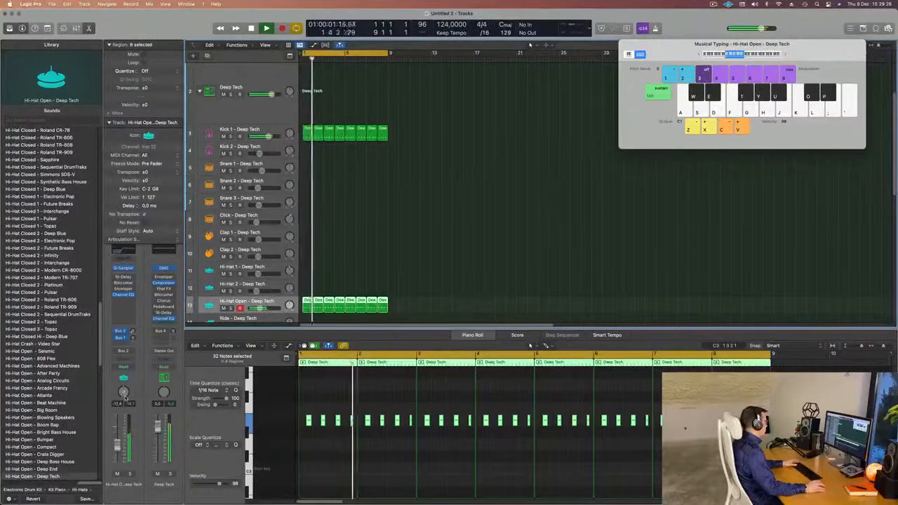
{"action": "key", "text": "space"}
{"action": "key", "text": "space"}
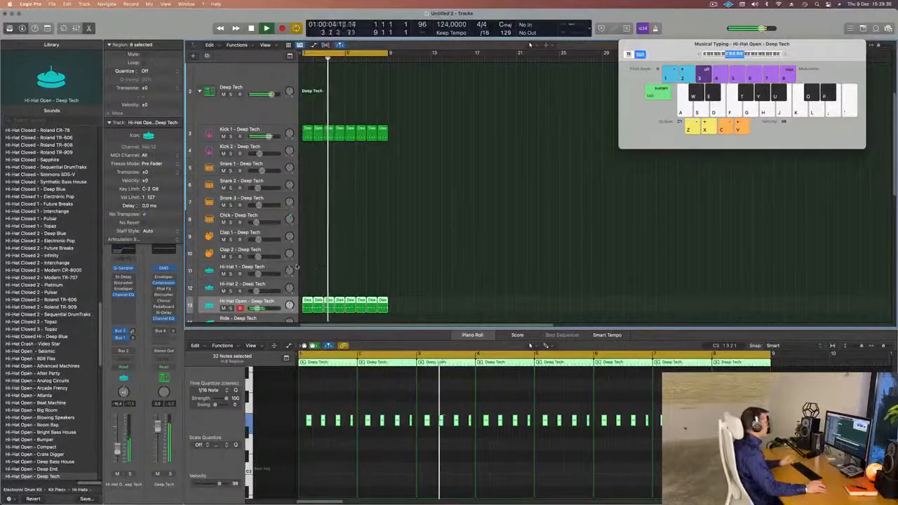
- Stop playback and copy the first one-bar kick region to the start of the Clap 1 track
{"action": "scroll", "coordinate": [423, 269], "scroll_direction": "down", "scroll_amount": 2}
{"action": "scroll", "coordinate": [424, 268], "scroll_direction": "down", "scroll_amount": 2}
{"action": "key", "text": "space"}
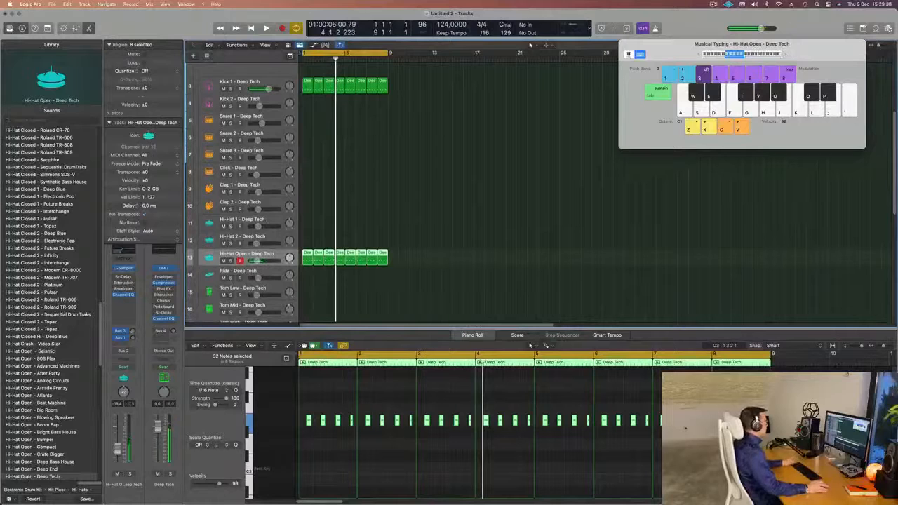
{"action": "left_click", "coordinate": [306, 84]}
{"action": "left_click_drag", "start_coordinate": [306, 85], "coordinate": [306, 188]}
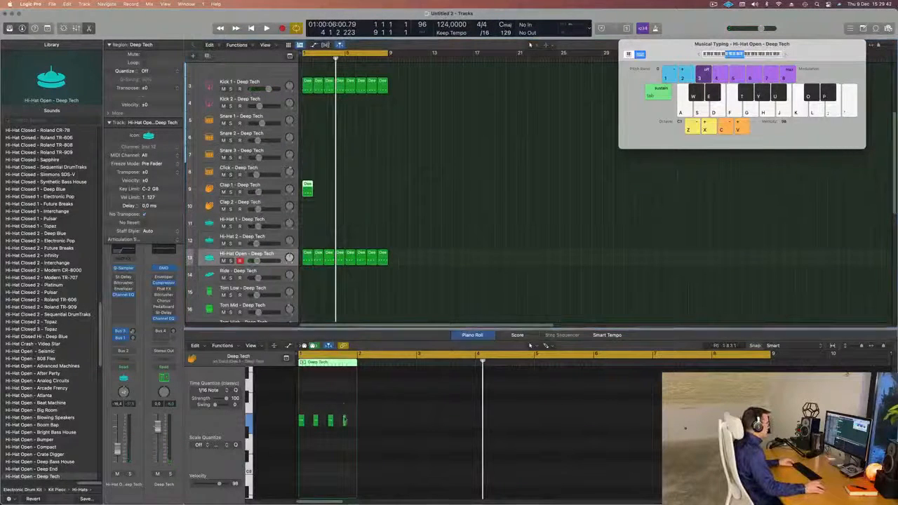
- Reduce the clap region to a single note on the first beat and play it with the Clap 1 track selected
{"action": "left_click_drag", "start_coordinate": [316, 436], "coordinate": [315, 437]}
{"action": "key", "text": "Delete"}
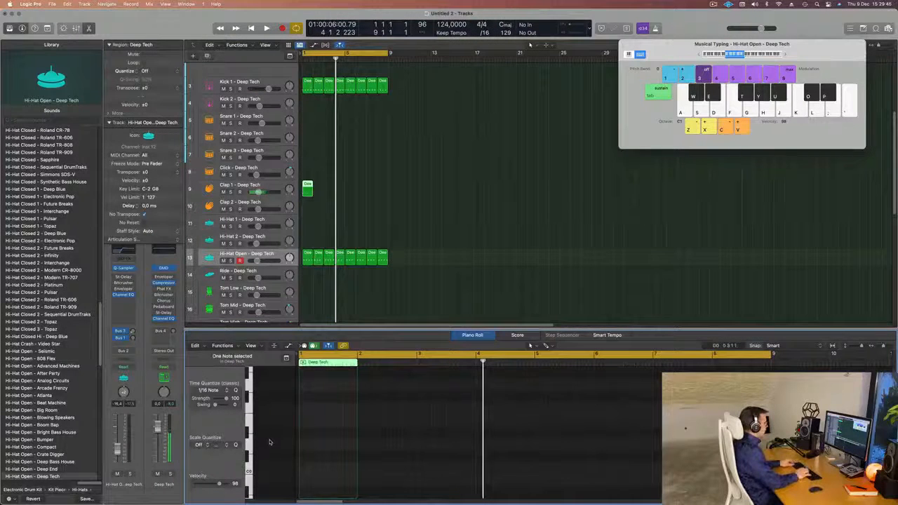
{"action": "key", "text": "space"}
{"action": "left_click", "coordinate": [209, 190]}
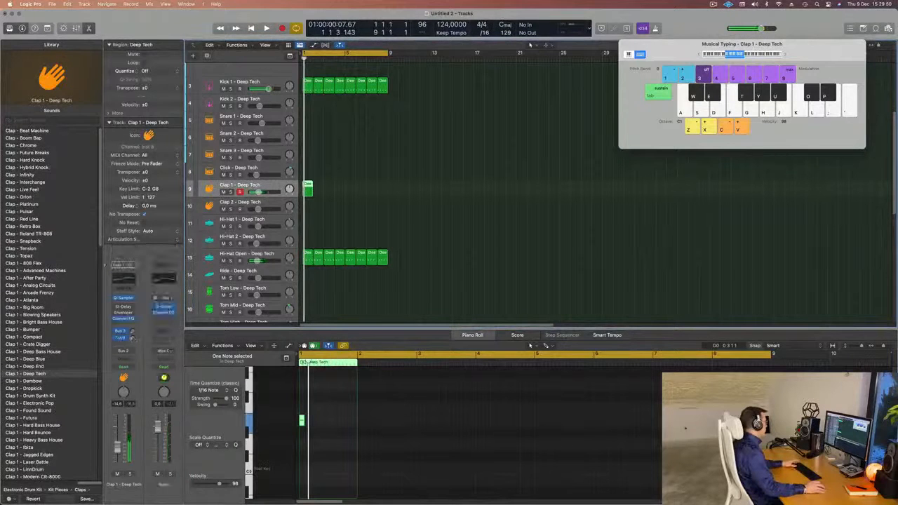
{"action": "key", "text": "space"}
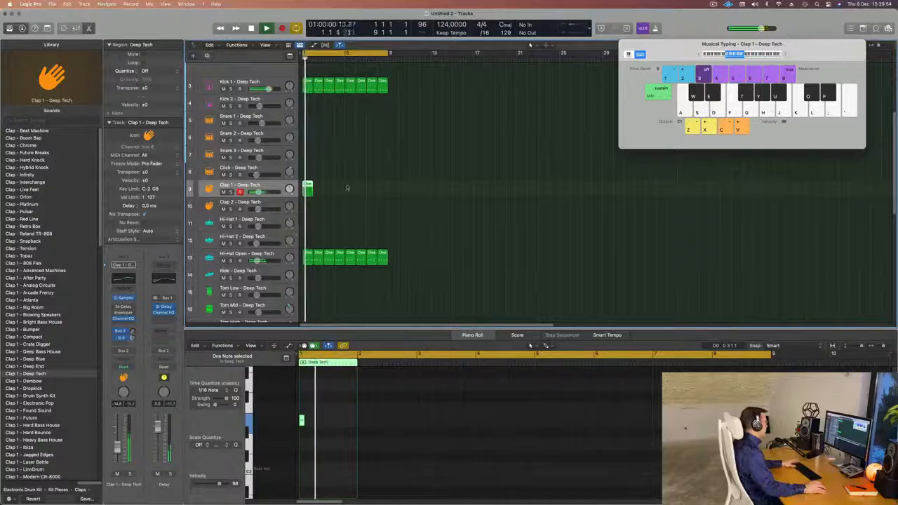
- Repeat the one-bar clap region seven times to fill the eight-bar cycle
{"action": "left_click_drag", "start_coordinate": [369, 177], "coordinate": [309, 206]}
{"action": "key", "text": "super+r"}
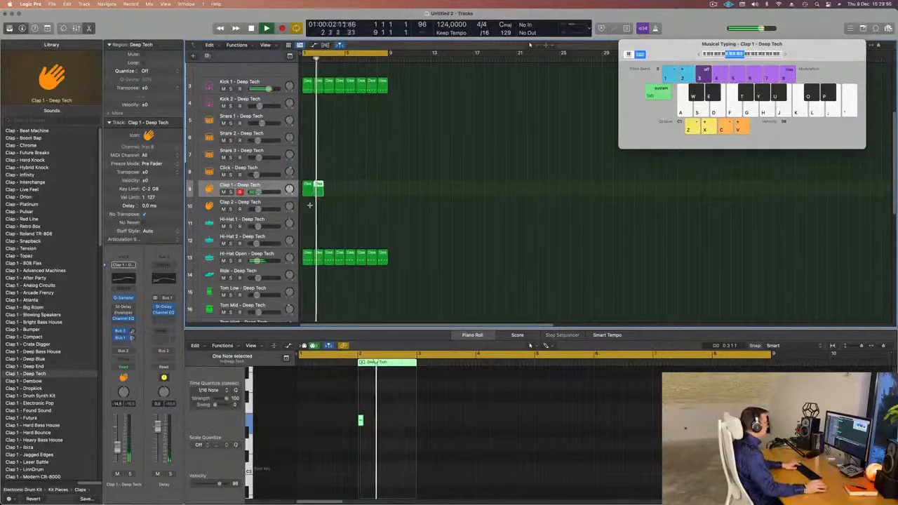
{"action": "key", "text": "super+r"}
{"action": "key", "text": "super+r"}
{"action": "key", "text": "super+r"}
{"action": "key", "text": "super+r"}
{"action": "key", "text": "super+r"}
{"action": "key", "text": "super+r"}
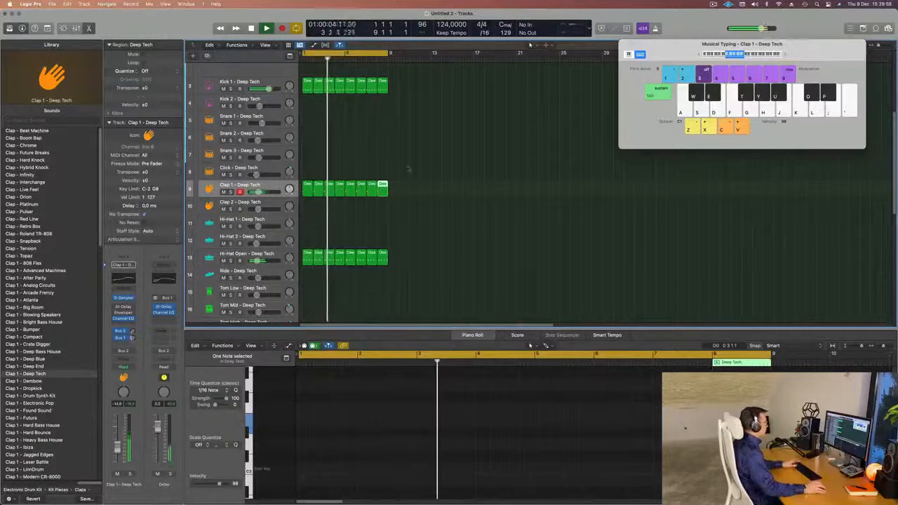
- Play the clap pattern from the start and lower the Clap 1 track's volume to about -17.6 dB
{"action": "key", "text": "space"}
{"action": "left_click_drag", "start_coordinate": [409, 169], "coordinate": [306, 196]}
{"action": "key", "text": "space"}
{"action": "key", "text": "space"}
{"action": "key", "text": "space"}
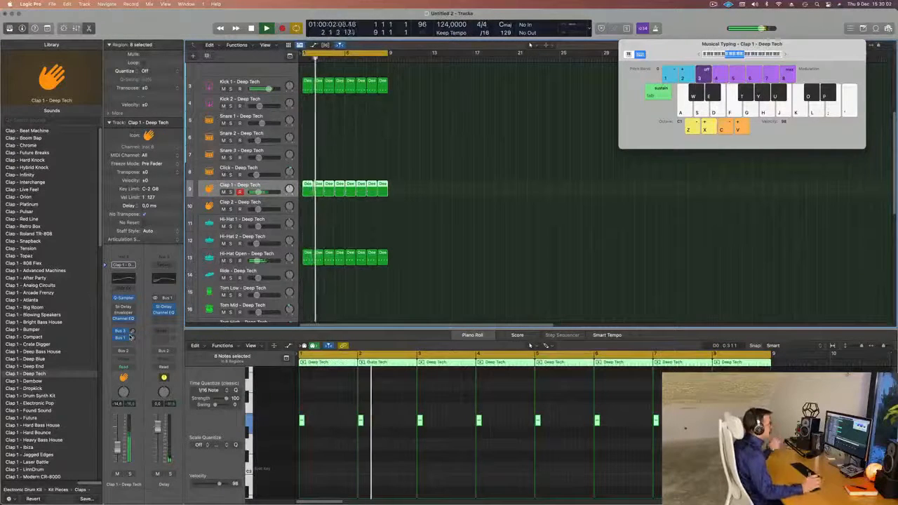
{"action": "scroll", "coordinate": [355, 200], "scroll_direction": "down", "scroll_amount": 1}
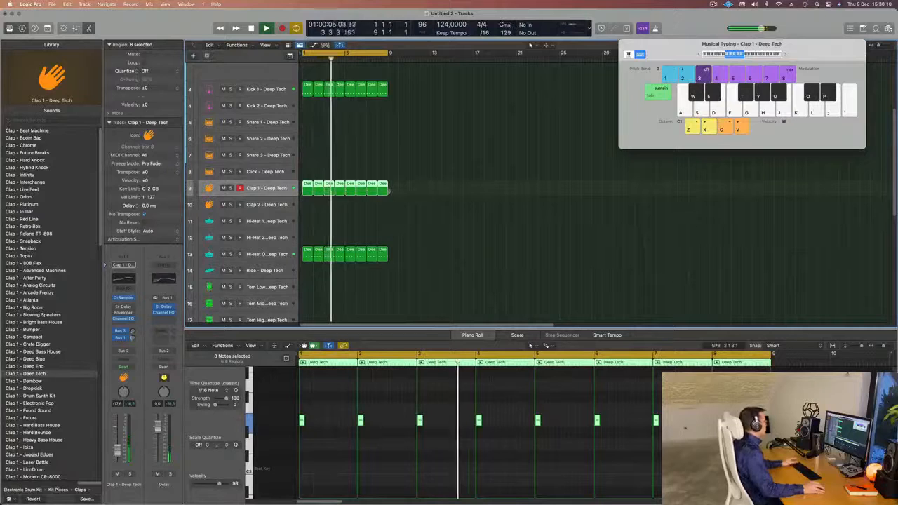
- Find the Block track among the Deep Tech percussion tracks and copy the first clap region to its start
{"action": "left_click", "coordinate": [390, 219]}
{"action": "scroll", "coordinate": [391, 220], "scroll_direction": "down", "scroll_amount": 4}
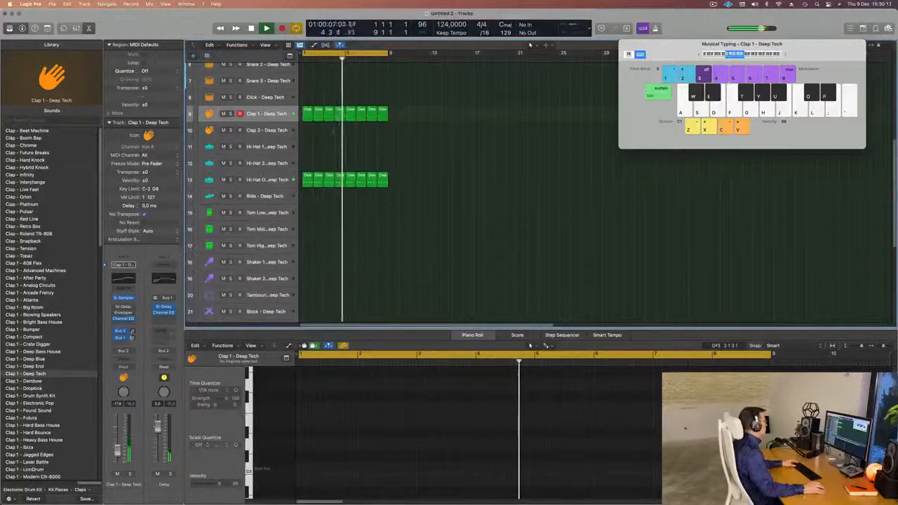
{"action": "left_click", "coordinate": [307, 178]}
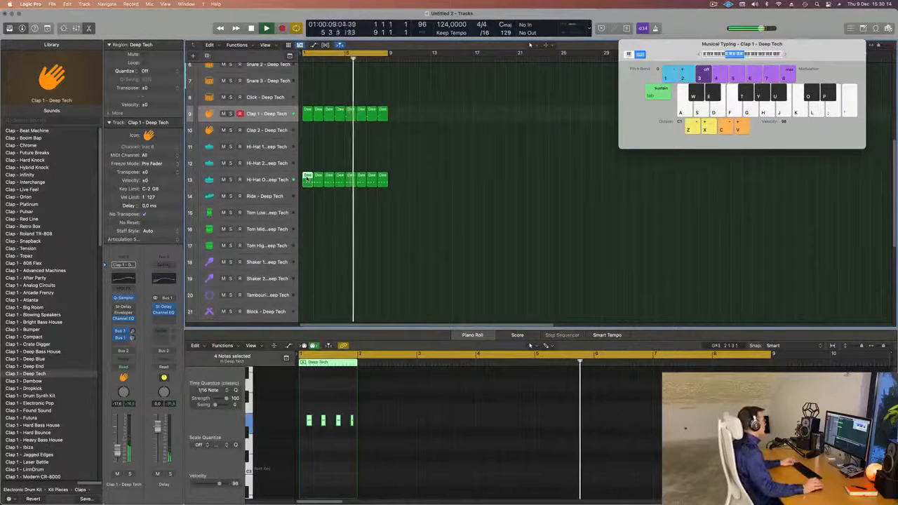
{"action": "scroll", "coordinate": [317, 210], "scroll_direction": "down", "scroll_amount": 3}
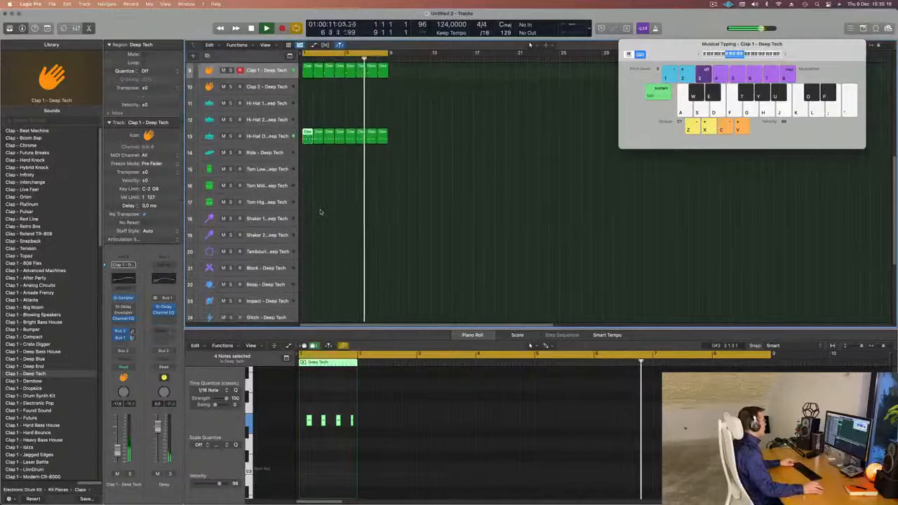
{"action": "scroll", "coordinate": [341, 184], "scroll_direction": "down", "scroll_amount": 2}
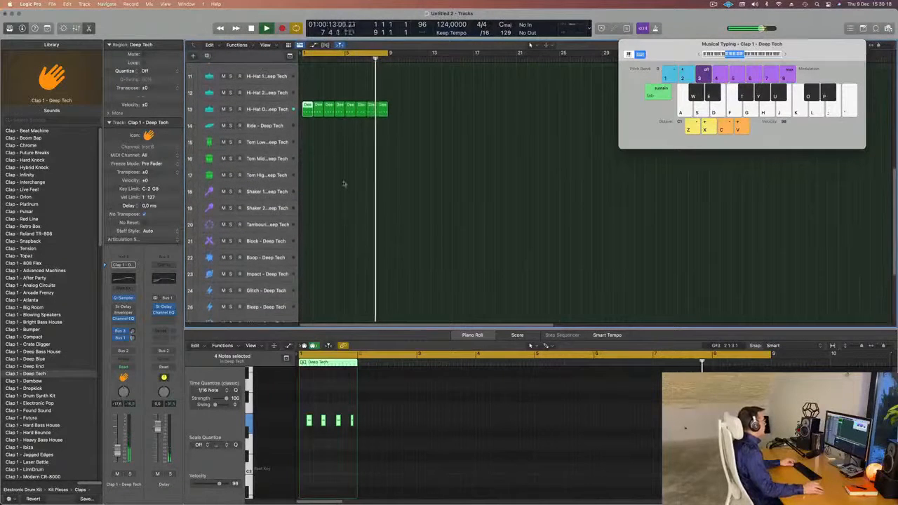
{"action": "scroll", "coordinate": [344, 180], "scroll_direction": "up", "scroll_amount": 1}
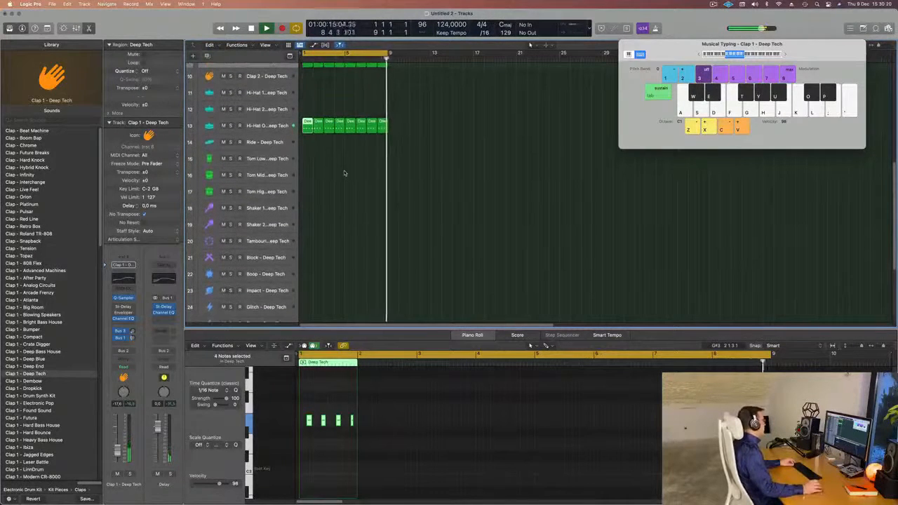
{"action": "scroll", "coordinate": [343, 173], "scroll_direction": "up", "scroll_amount": 3}
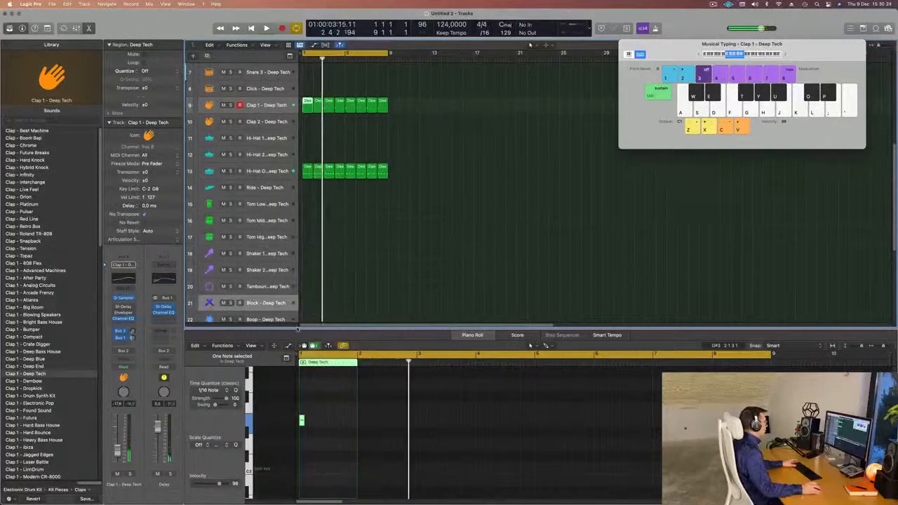
{"action": "left_click_drag", "start_coordinate": [305, 107], "coordinate": [306, 304]}
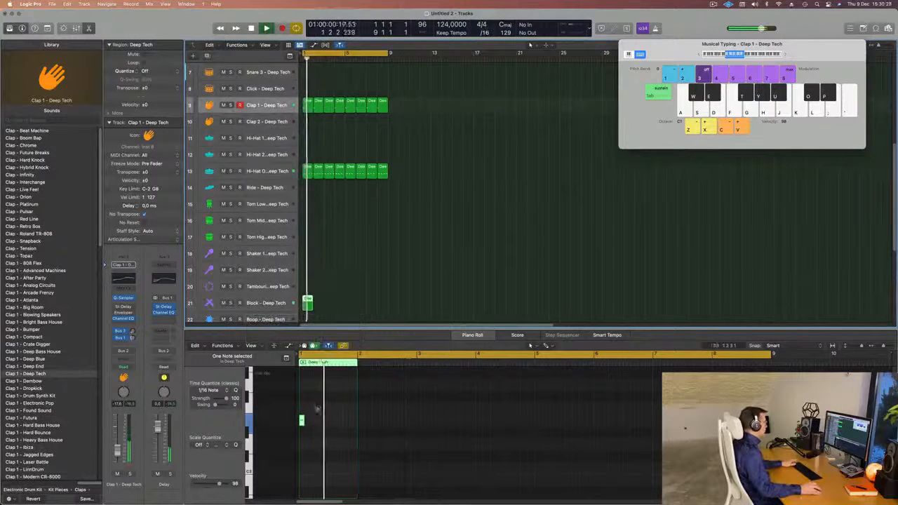
- Select the Block track and listen to its copied region from the start
{"action": "key", "text": "space"}
{"action": "key", "text": "space"}
{"action": "left_click", "coordinate": [266, 304]}
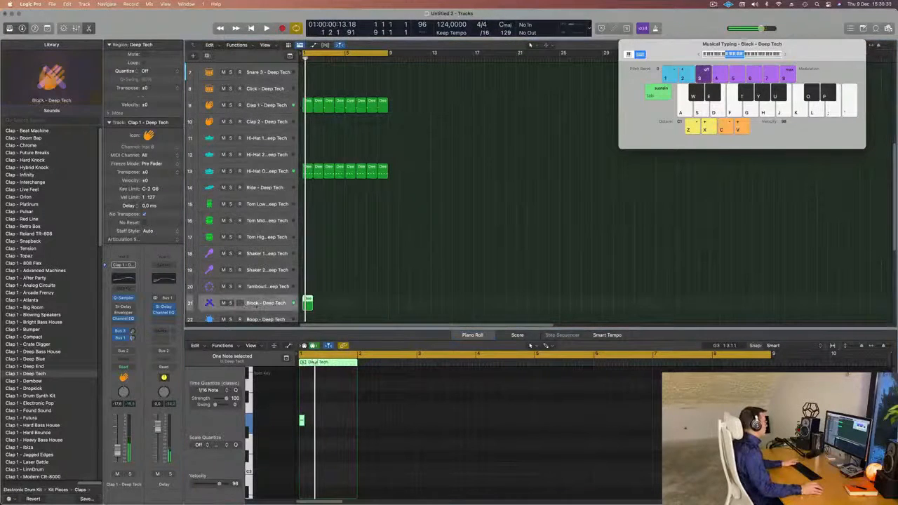
{"action": "key", "text": "space"}
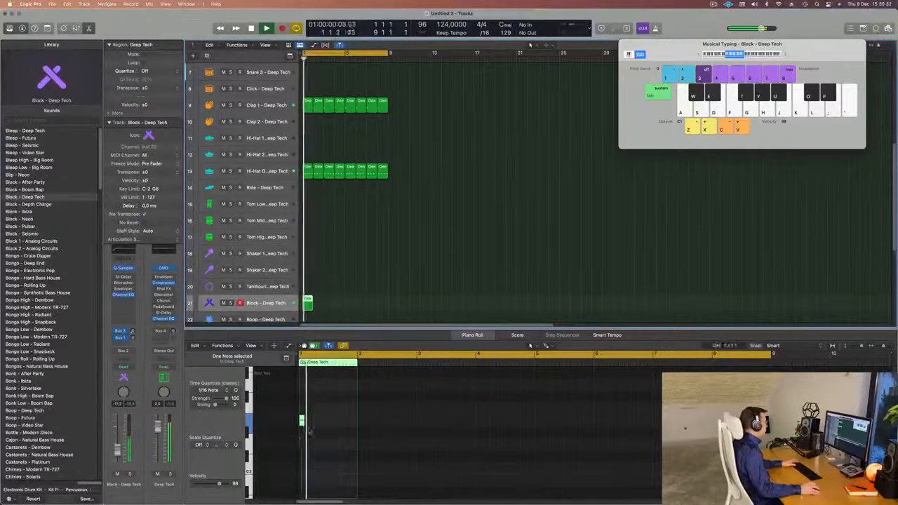
- Move the Block region's single note about five sixteenths later in the bar while playing from the start
{"action": "left_click", "coordinate": [292, 431]}
{"action": "key", "text": "Right"}
{"action": "key", "text": "Return"}
{"action": "key", "text": "alt+Right"}
{"action": "key", "text": "alt+Right"}
{"action": "key", "text": "alt+Right"}
{"action": "key", "text": "alt+Right"}
{"action": "key", "text": "alt+Right"}
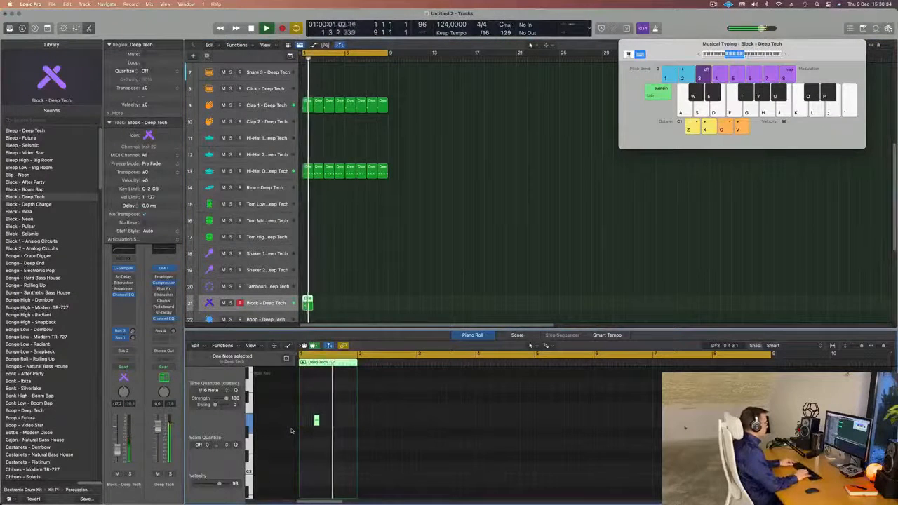
{"action": "key", "text": "Return"}
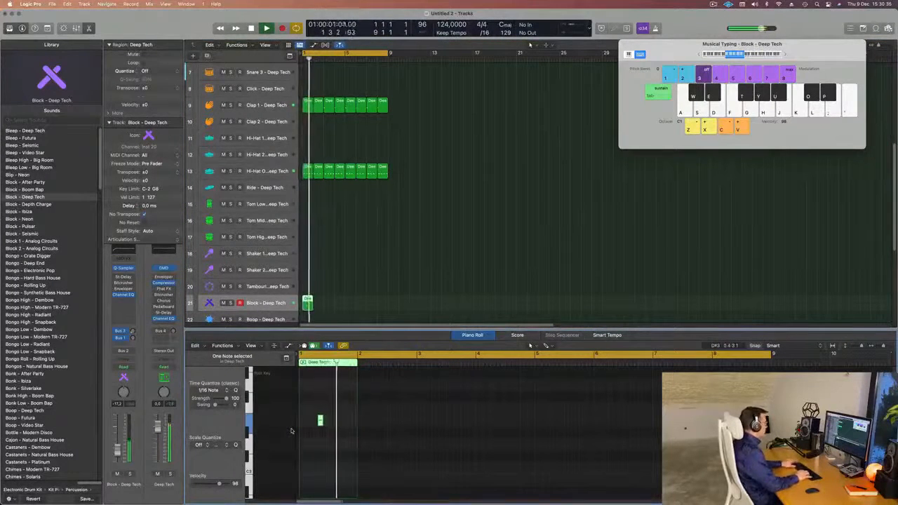
{"action": "scroll", "coordinate": [337, 433], "scroll_direction": "up", "scroll_amount": 5}
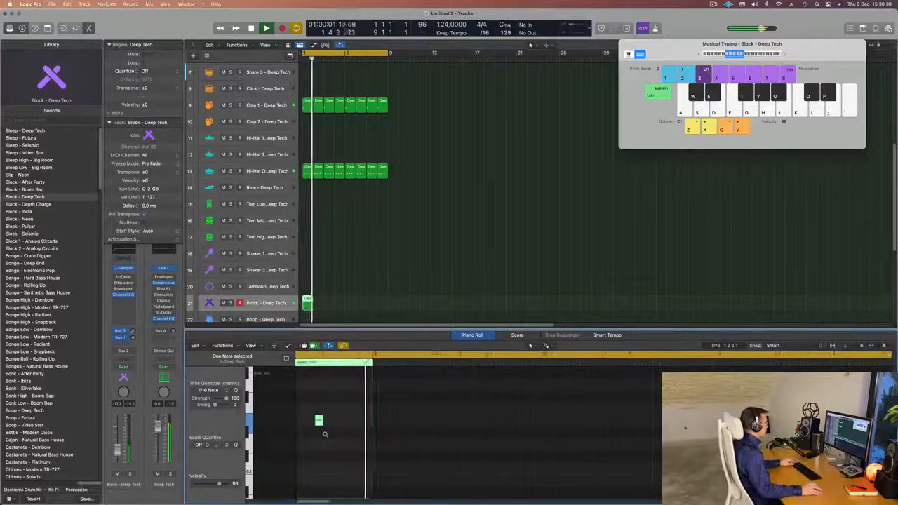
- Copy the Block region's note about two sixteenths later and lower the Block track's volume to about -24 dB during playback
{"action": "scroll", "coordinate": [330, 431], "scroll_direction": "left", "scroll_amount": 2}
{"action": "key", "text": "super+space"}
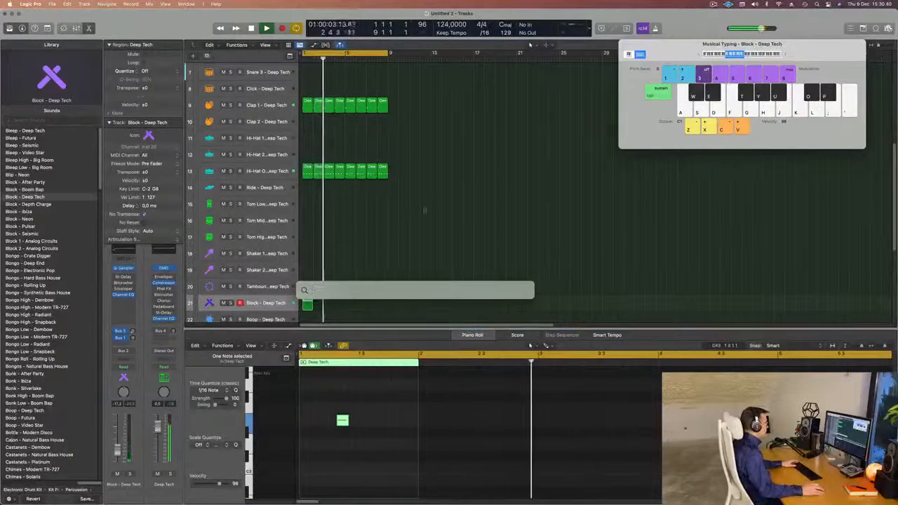
{"action": "left_click", "coordinate": [424, 210]}
{"action": "key", "text": "space"}
{"action": "left_click", "coordinate": [313, 302]}
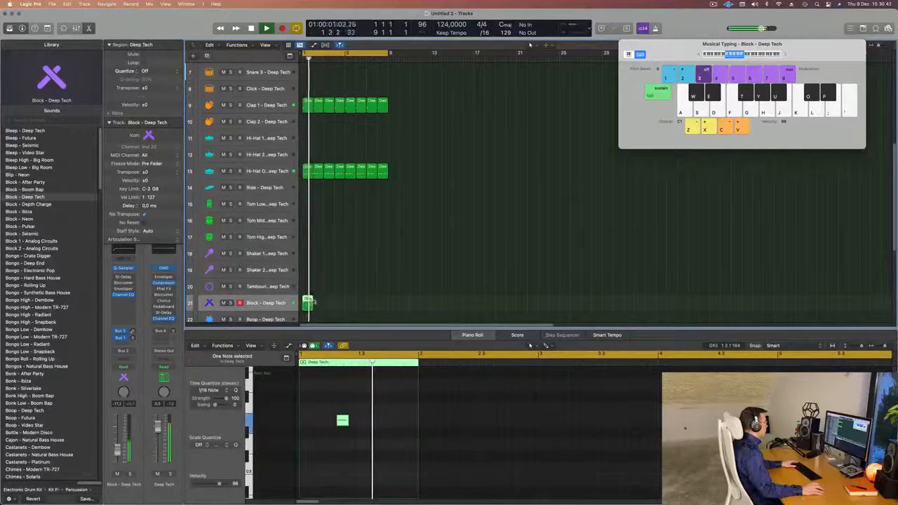
{"action": "left_click_drag", "start_coordinate": [341, 421], "coordinate": [369, 421]}
{"action": "key", "text": "space"}
{"action": "scroll", "coordinate": [367, 436], "scroll_direction": "down", "scroll_amount": 3}
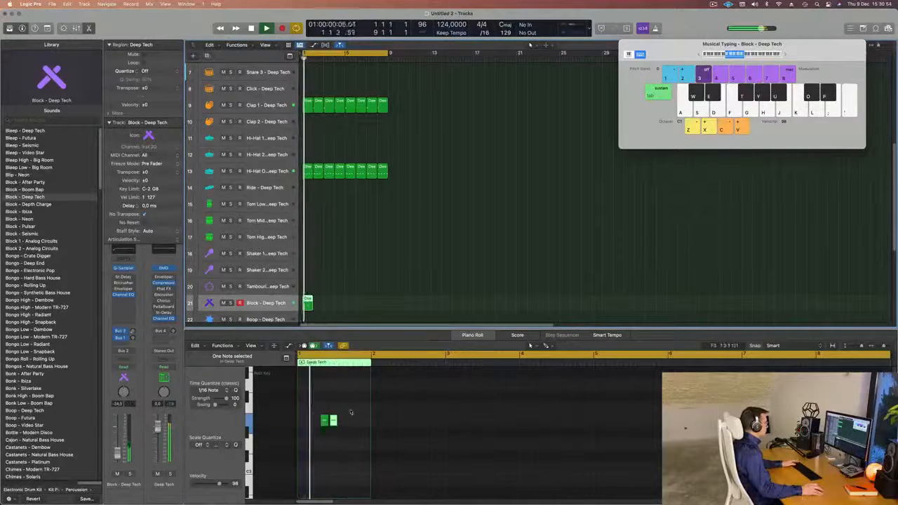
- Select both Block notes and shift their pitch while listening to the pattern
{"action": "left_click_drag", "start_coordinate": [351, 412], "coordinate": [315, 424]}
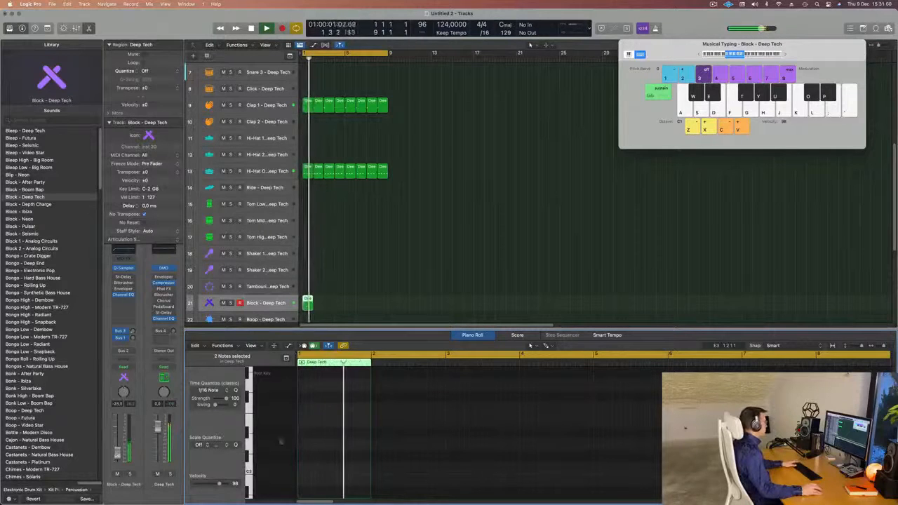
{"action": "scroll", "coordinate": [323, 435], "scroll_direction": "down", "scroll_amount": 5}
{"action": "left_click_drag", "start_coordinate": [345, 429], "coordinate": [321, 461]}
{"action": "key", "text": "space"}
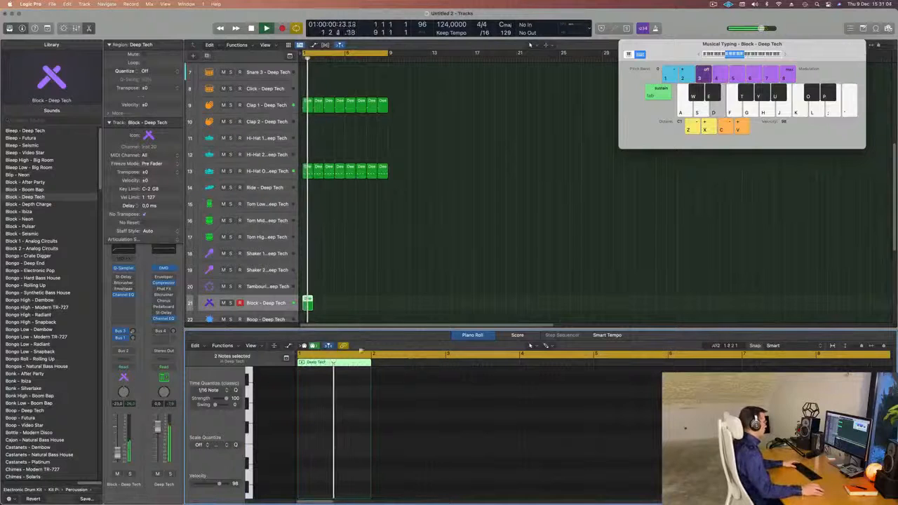
- Select the Block region at bar 1, repeat it across all eight bars and play from the start
{"action": "key", "text": "Return"}
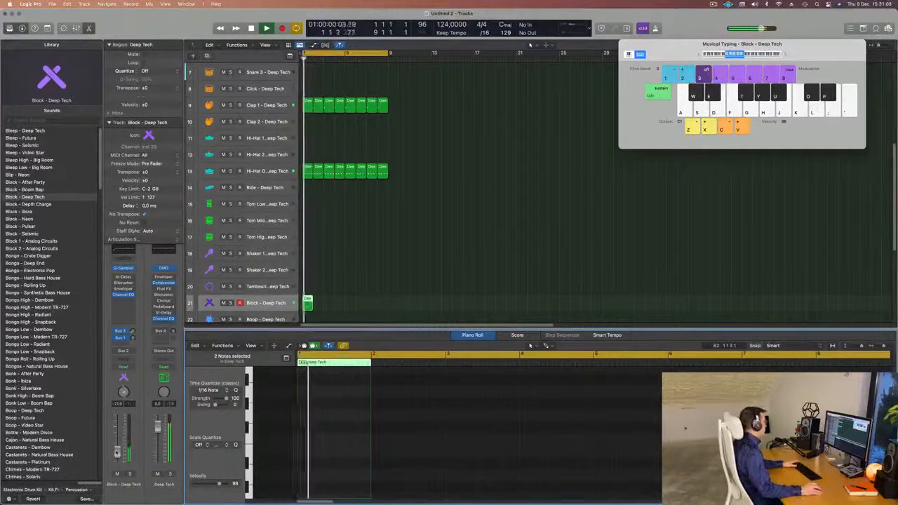
{"action": "left_click_drag", "start_coordinate": [350, 289], "coordinate": [302, 309]}
{"action": "key", "text": "space"}
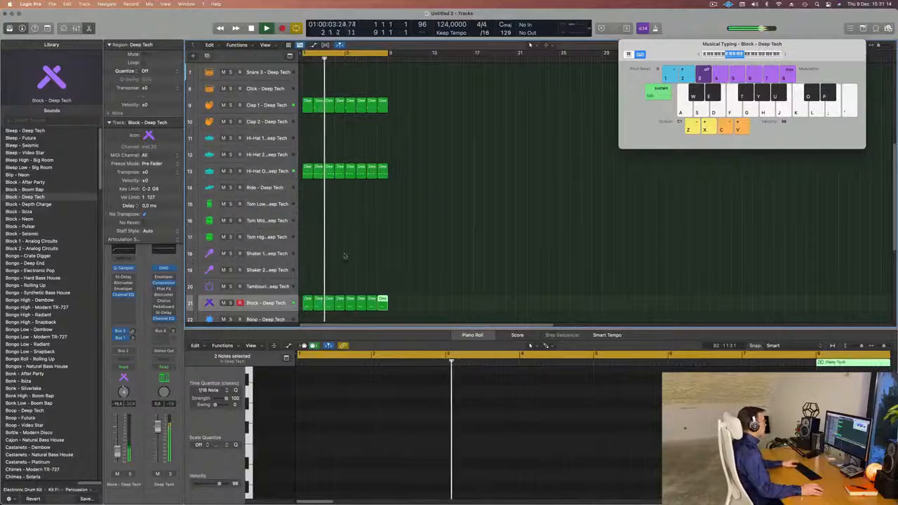
- Copy the first Hi-Hat Open region to the start of the Shaker 2 track and stop playback
{"action": "scroll", "coordinate": [341, 260], "scroll_direction": "up", "scroll_amount": 5}
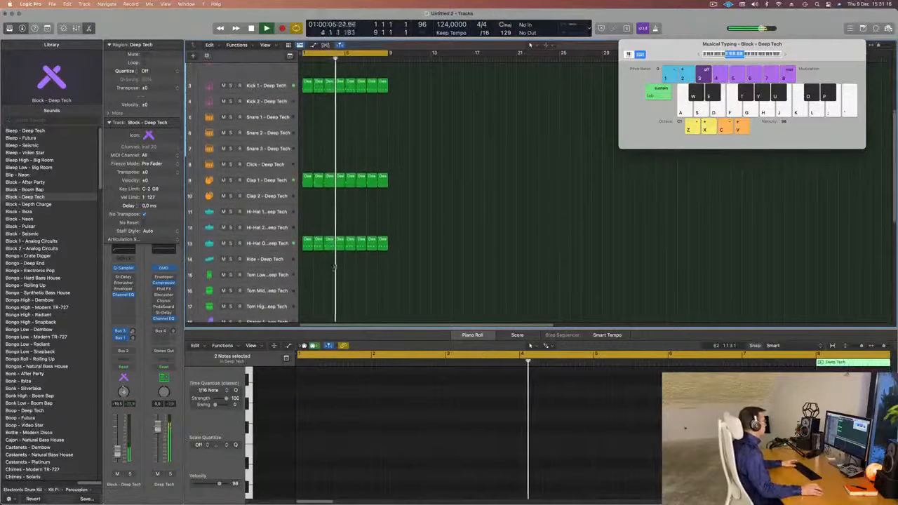
{"action": "scroll", "coordinate": [339, 261], "scroll_direction": "down", "scroll_amount": 5}
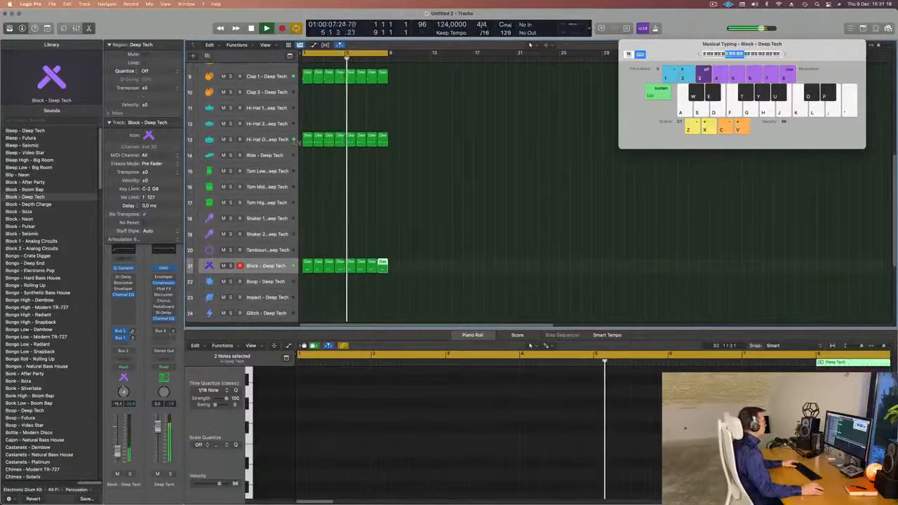
{"action": "left_click_drag", "start_coordinate": [309, 138], "coordinate": [307, 236]}
{"action": "key", "text": "space"}
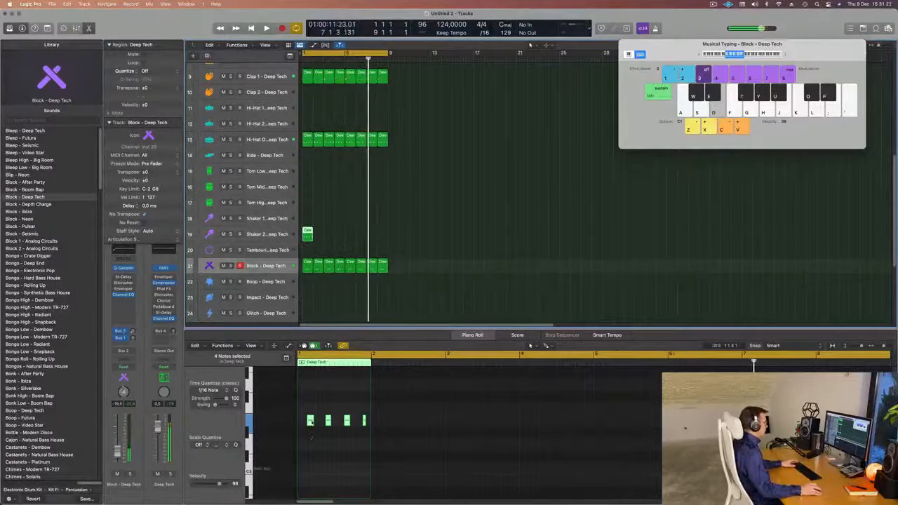
- Copy the Shaker 2 region's four notes into the gaps so that every sixteenth of the bar is filled
{"action": "left_click_drag", "start_coordinate": [373, 440], "coordinate": [374, 440]}
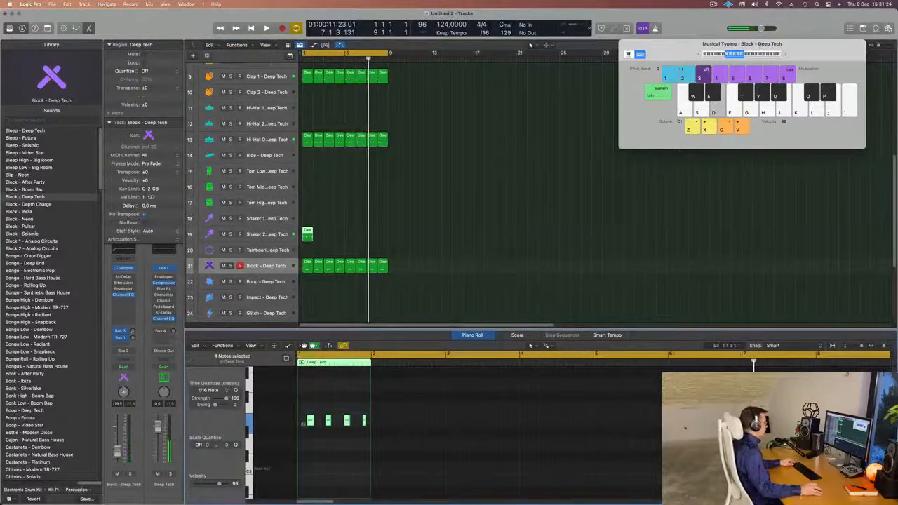
{"action": "scroll", "coordinate": [305, 427], "scroll_direction": "up", "scroll_amount": 5}
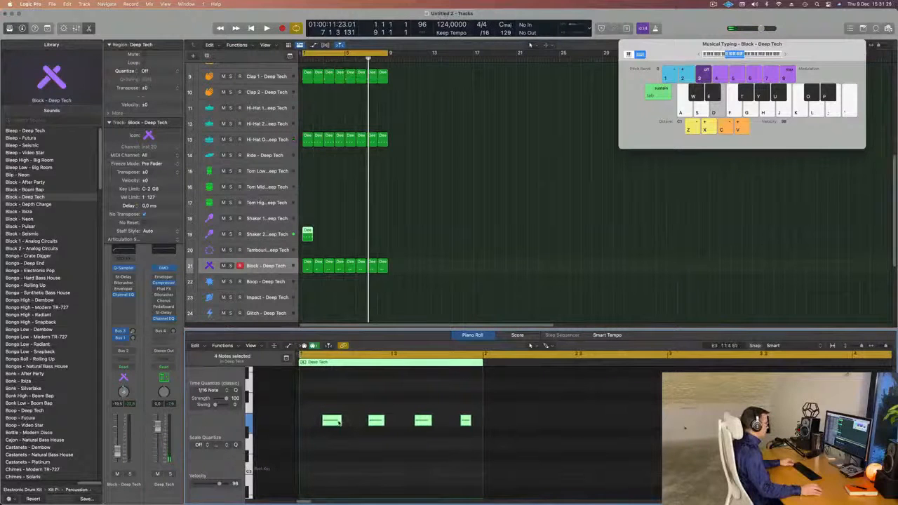
{"action": "mouse_move", "coordinate": [341, 421]}
{"action": "left_mouse_down"}
{"action": "mouse_move", "coordinate": [304, 425]}
{"action": "mouse_move", "coordinate": [339, 428]}
{"action": "mouse_move", "coordinate": [349, 413]}
{"action": "left_mouse_up"}
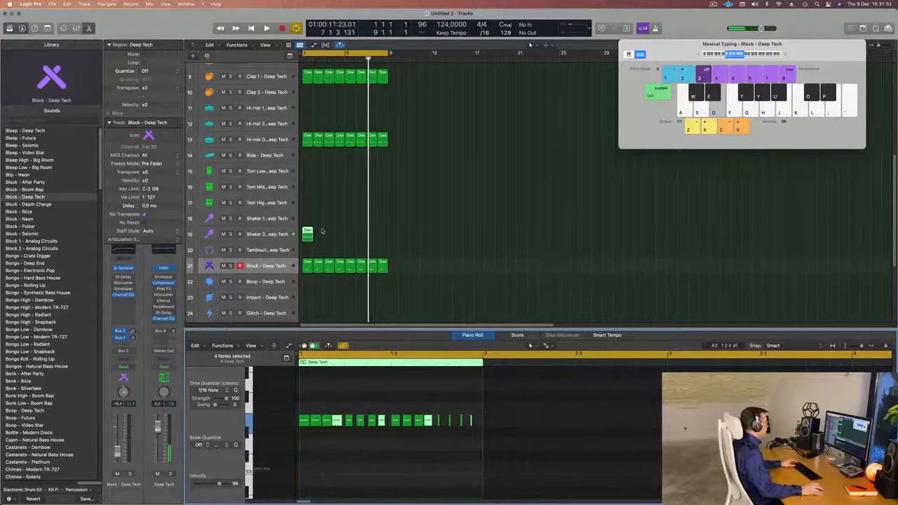
- Repeat the Shaker 2 region across all eight bars, then select its track and lower the volume to about -22 dB during playback
{"action": "key", "text": "super+r"}
{"action": "key", "text": "super+r"}
{"action": "key", "text": "super+r"}
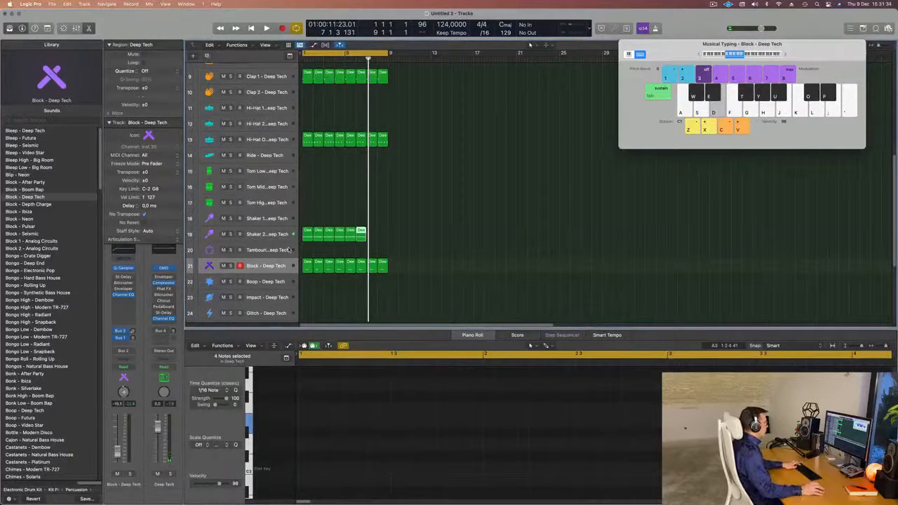
{"action": "key", "text": "space"}
{"action": "left_click", "coordinate": [262, 234]}
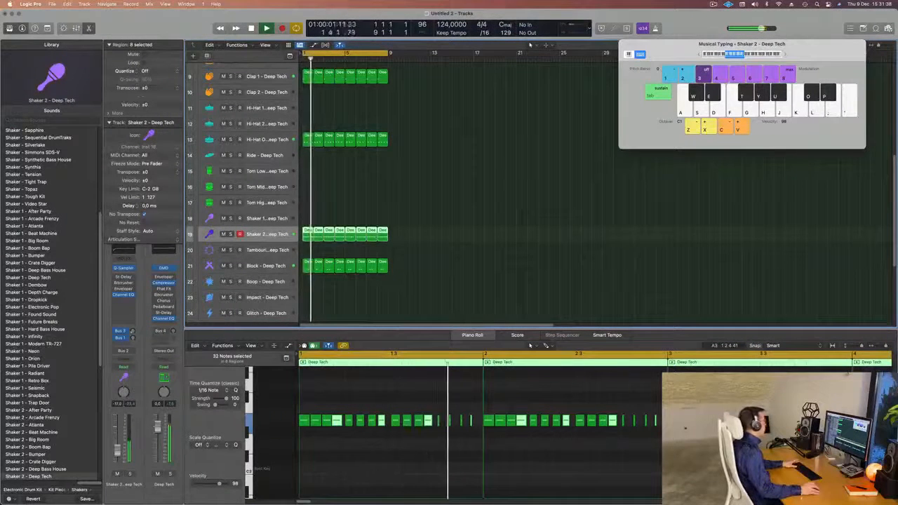
{"action": "key", "text": "Return"}
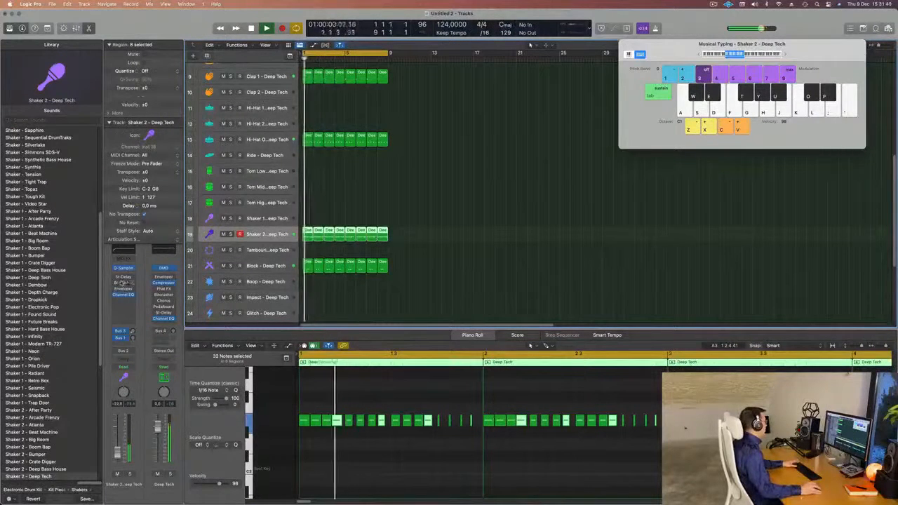
- Open the Shaker 2 track's Stereo Delay, load the Dual 1/16 Slap preset and move its window clear of the track list
{"action": "left_click", "coordinate": [123, 278]}
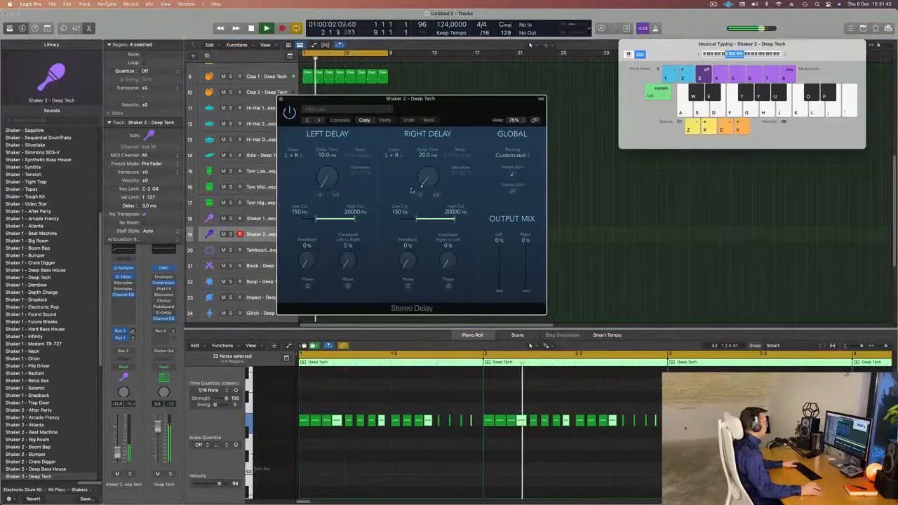
{"action": "left_click", "coordinate": [360, 114]}
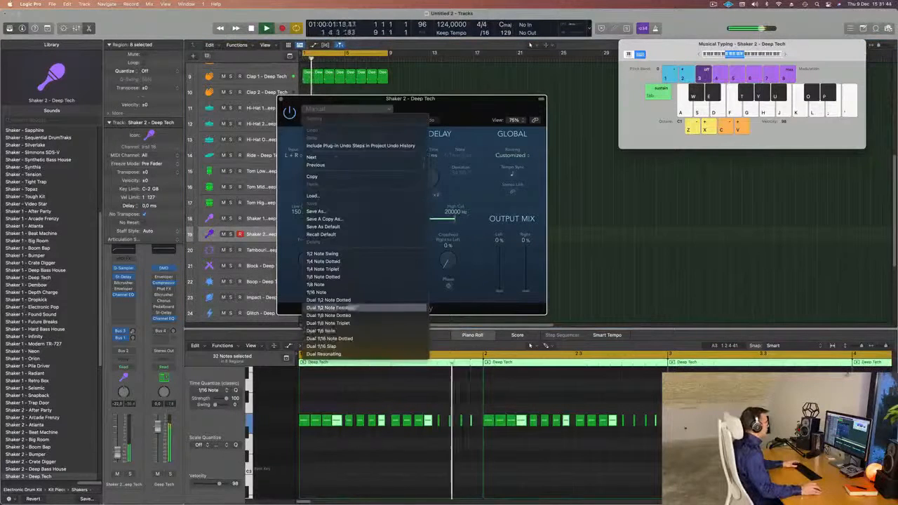
{"action": "left_click", "coordinate": [358, 348]}
{"action": "left_click_drag", "start_coordinate": [429, 117], "coordinate": [434, 147]}
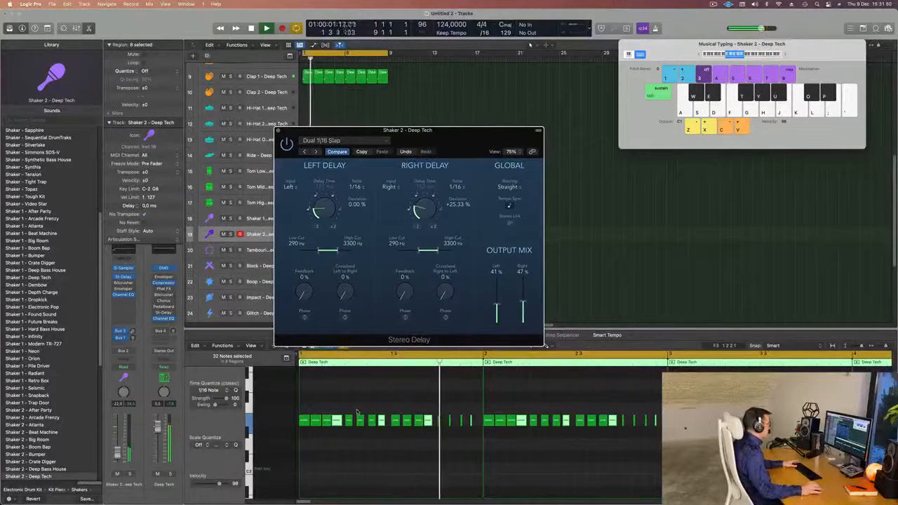
{"action": "left_click_drag", "start_coordinate": [460, 154], "coordinate": [511, 125]}
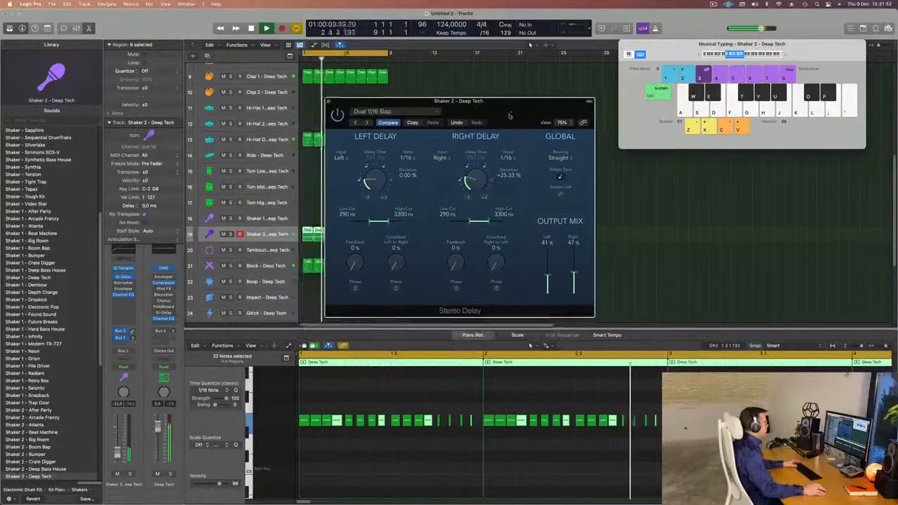
- Set the Stereo Delay deviation to +3.67% left and -1.33% right, and the output mix to 38% left and 39% right
{"action": "left_click_drag", "start_coordinate": [377, 181], "coordinate": [387, 153]}
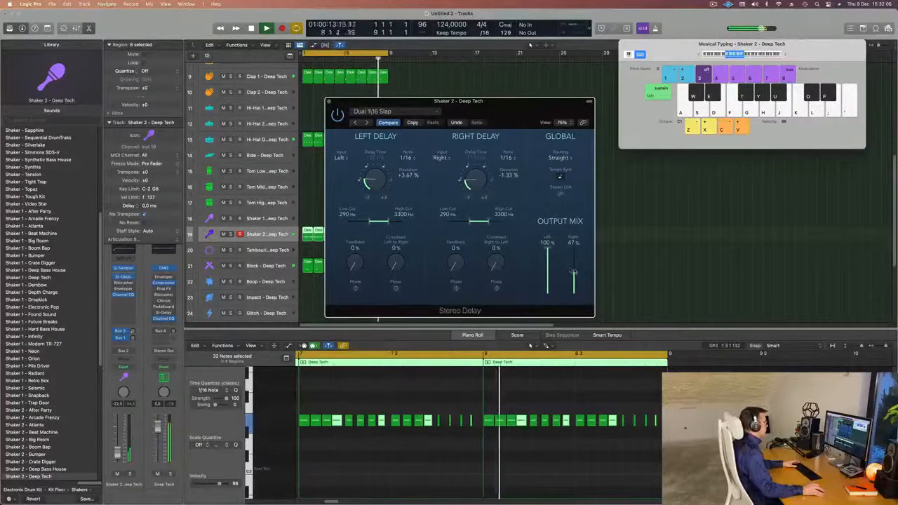
{"action": "left_click_drag", "start_coordinate": [572, 271], "coordinate": [551, 279]}
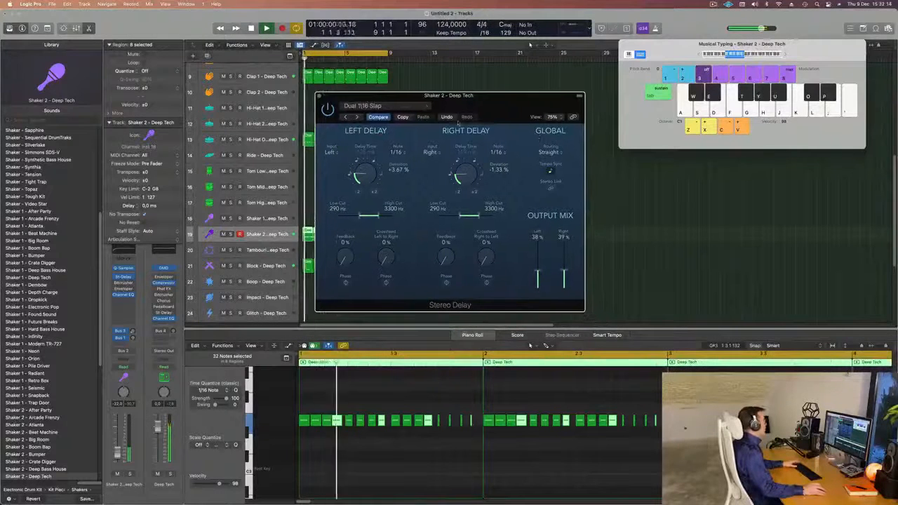
{"action": "left_click_drag", "start_coordinate": [546, 143], "coordinate": [536, 138]}
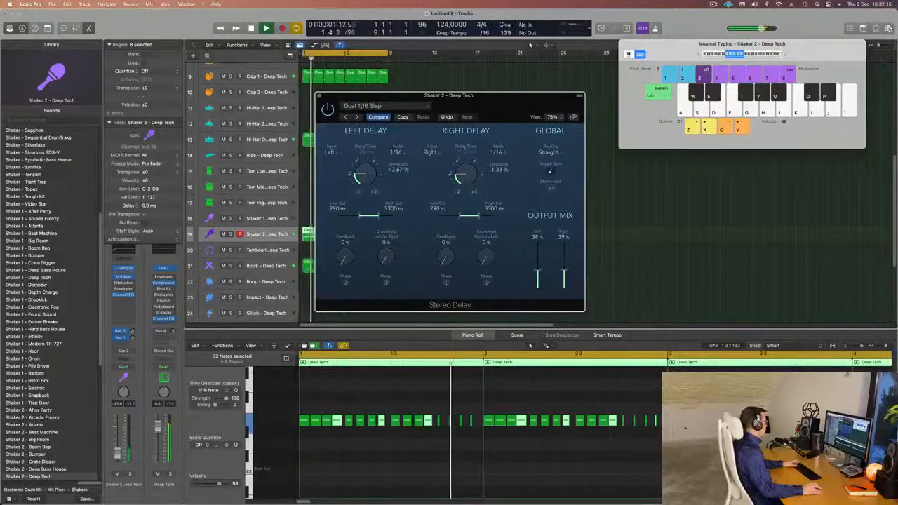
- Add a stereo Compressor after the Channel EQ on the Shaker 2 track
{"action": "left_click", "coordinate": [131, 306]}
{"action": "key", "text": "space"}
{"action": "key", "text": "space"}
{"action": "left_click", "coordinate": [131, 306]}
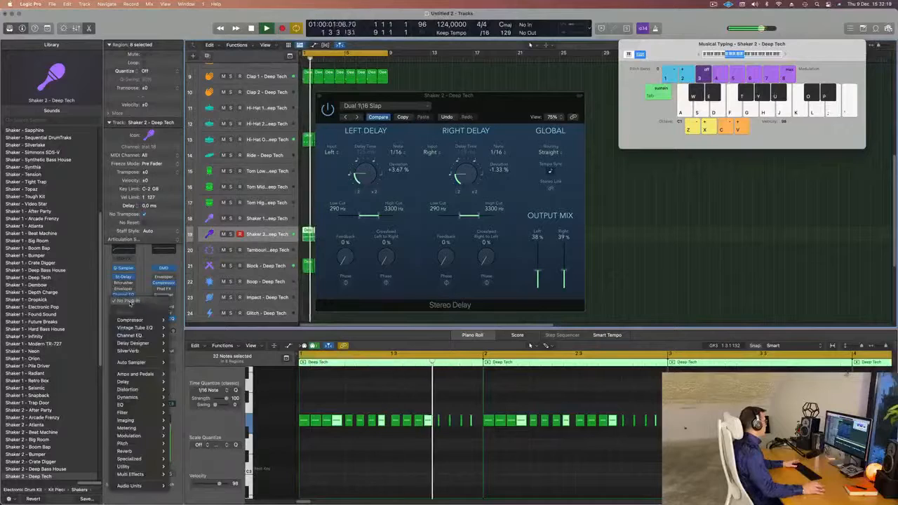
{"action": "mouse_move", "coordinate": [140, 324]}
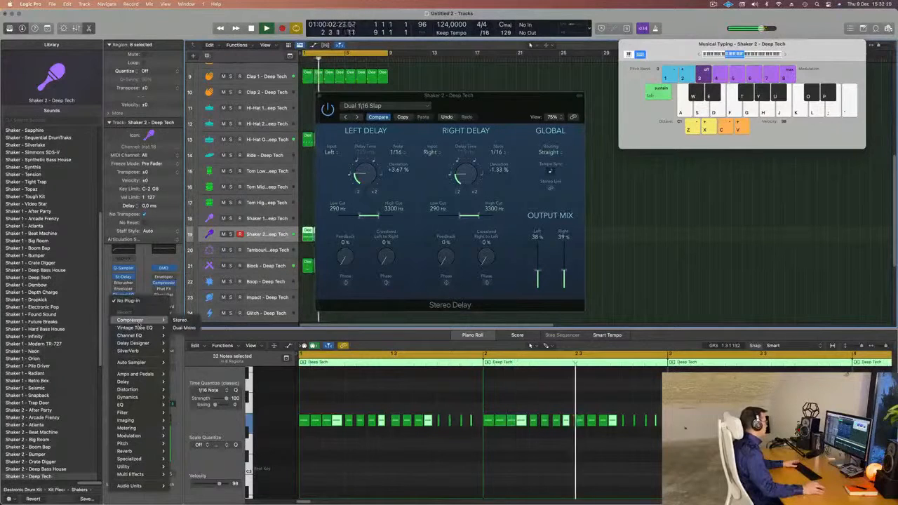
{"action": "left_click", "coordinate": [181, 321]}
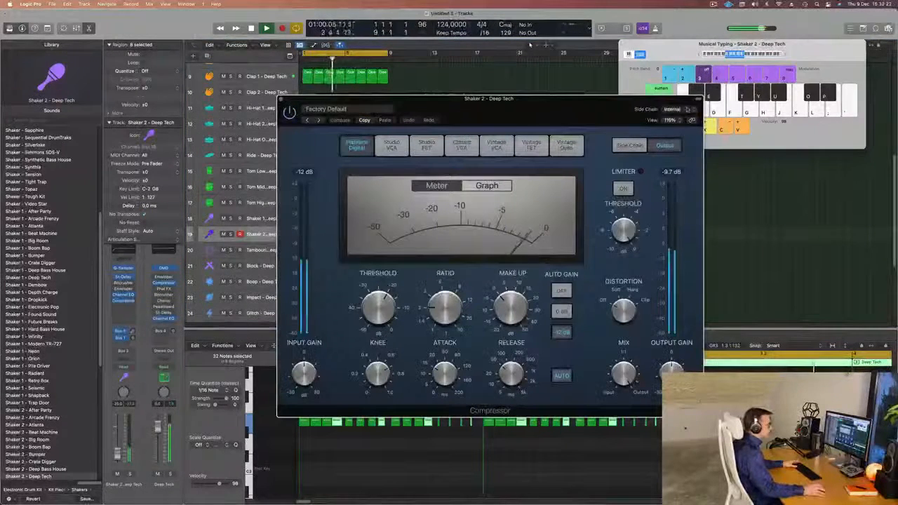
- Side-chain the Compressor to Kick 1 - Deep Tech, set its threshold to about -24.5 dB, raise its ratio and close it
{"action": "left_click", "coordinate": [673, 110]}
{"action": "mouse_move", "coordinate": [681, 135]}
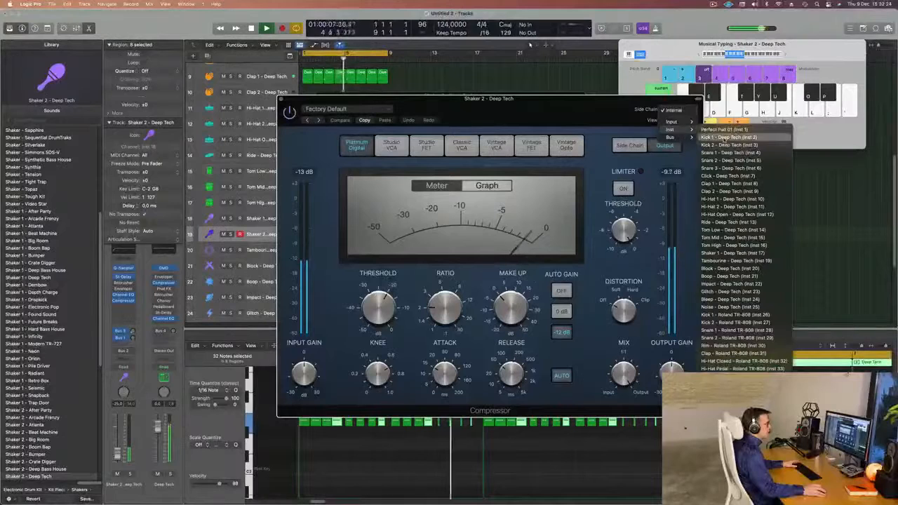
{"action": "left_click", "coordinate": [729, 134]}
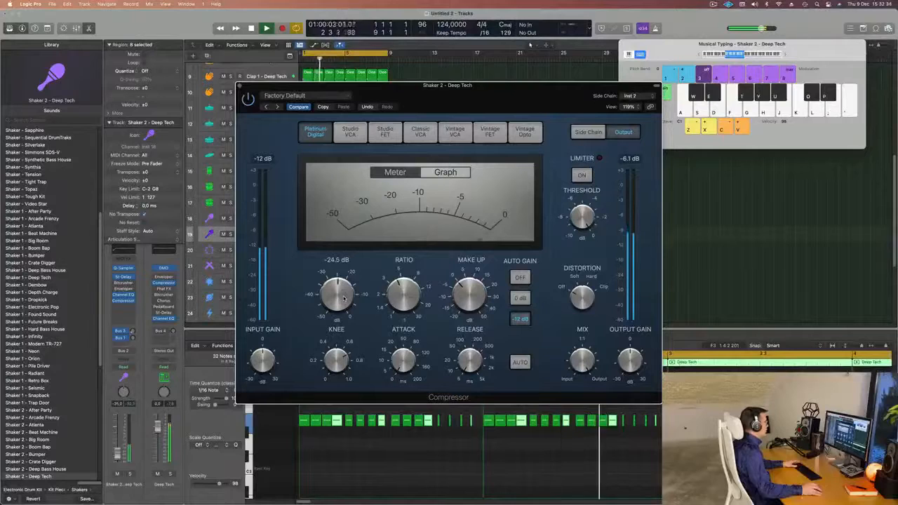
{"action": "left_click", "coordinate": [239, 86]}
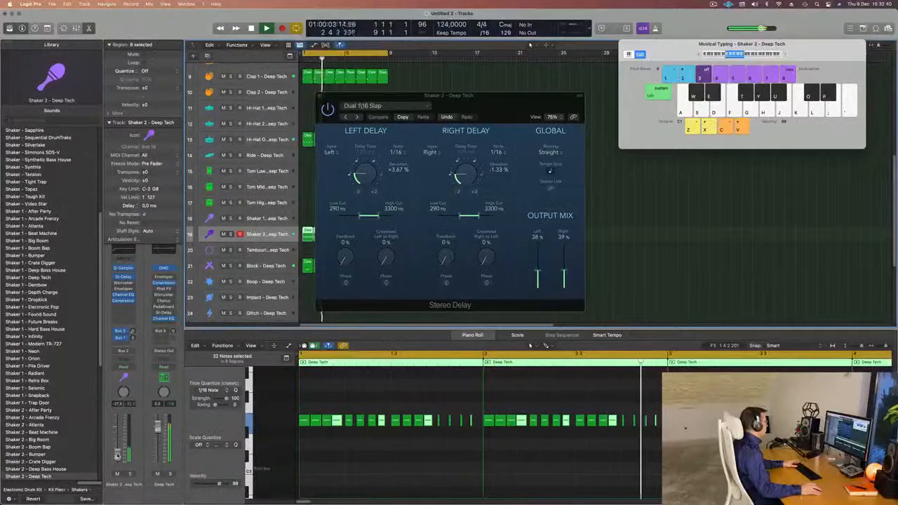
- Lower the Shaker 2 track's volume to about -29 dB and review its notes while playing from the start
{"action": "left_click", "coordinate": [354, 450]}
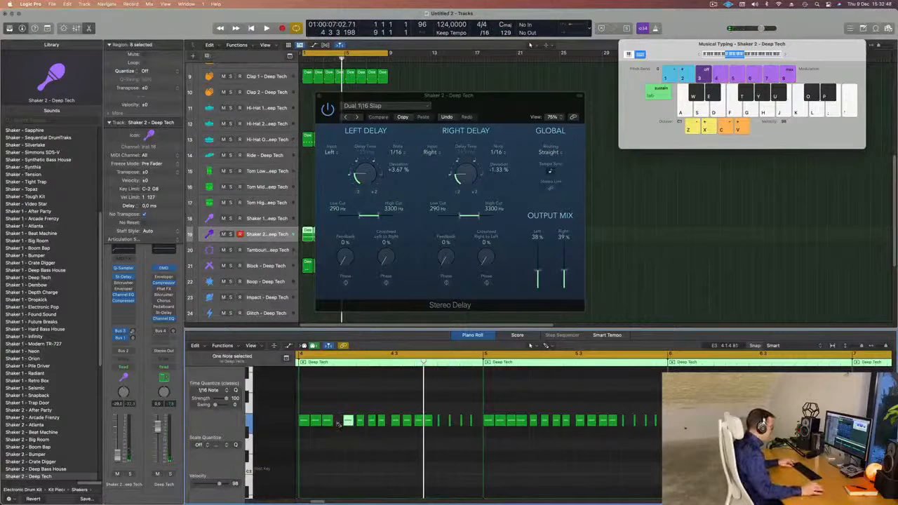
{"action": "key", "text": "super+a"}
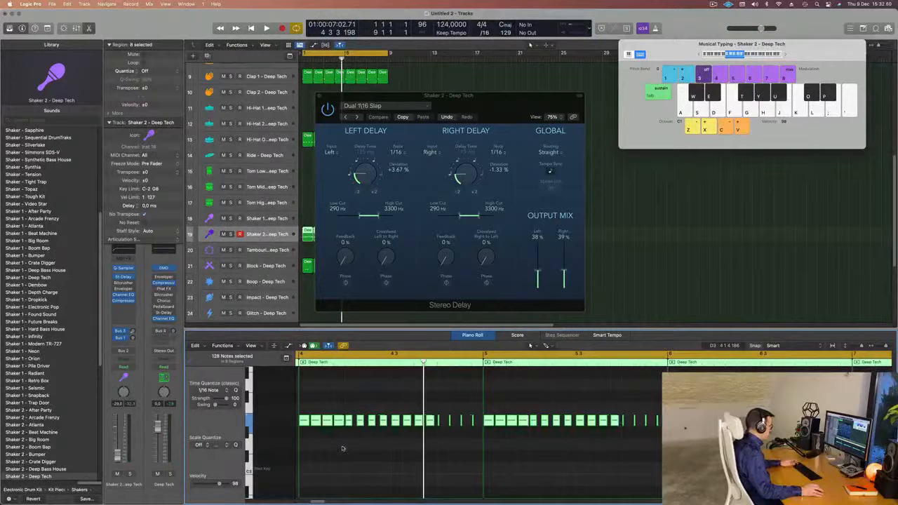
{"action": "left_click", "coordinate": [343, 449]}
{"action": "key", "text": "space"}
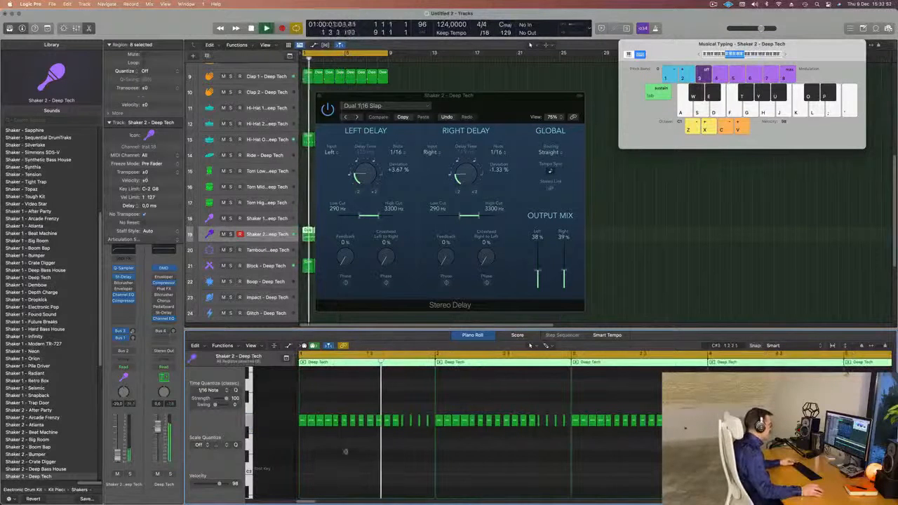
{"action": "key", "text": "super+Left"}
{"action": "key", "text": "super+Left"}
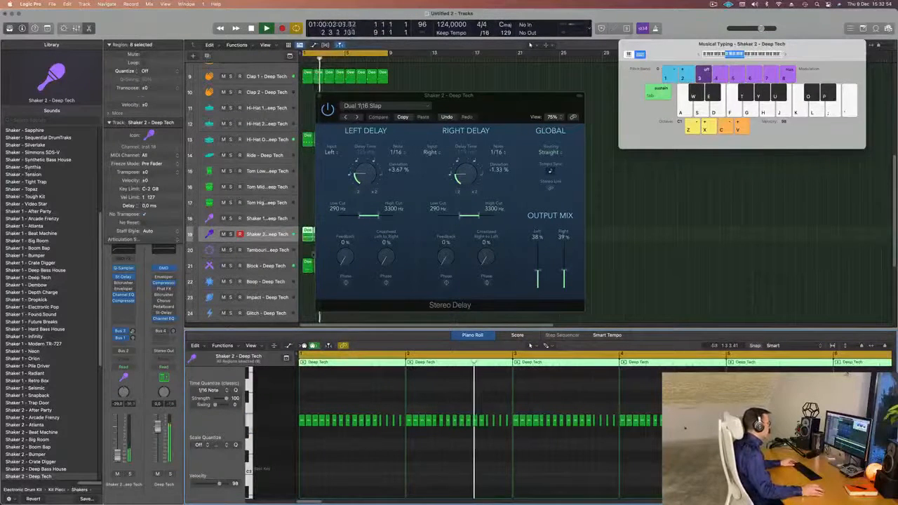
- Move the Stereo Delay window away from the arrangement and select all eight Shaker 2 regions
{"action": "left_click", "coordinate": [454, 67]}
{"action": "left_click_drag", "start_coordinate": [455, 96], "coordinate": [770, 106]}
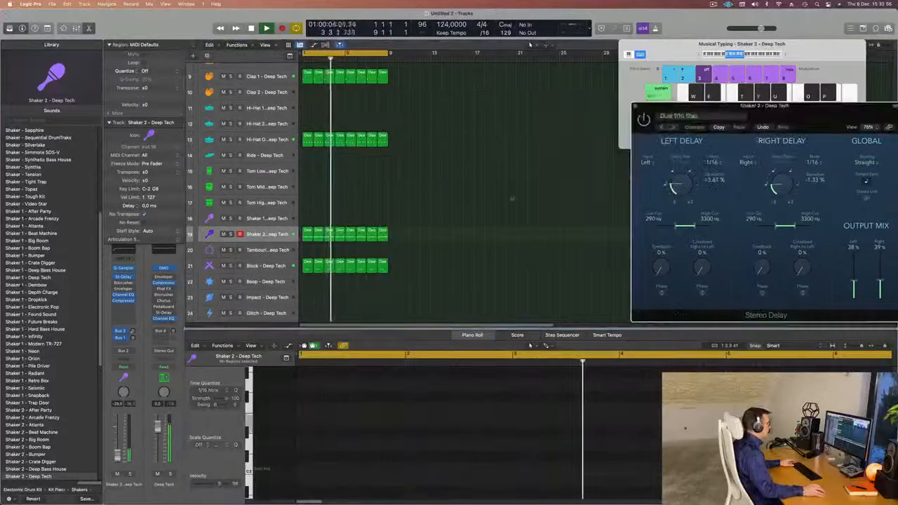
{"action": "key", "text": "super+a"}
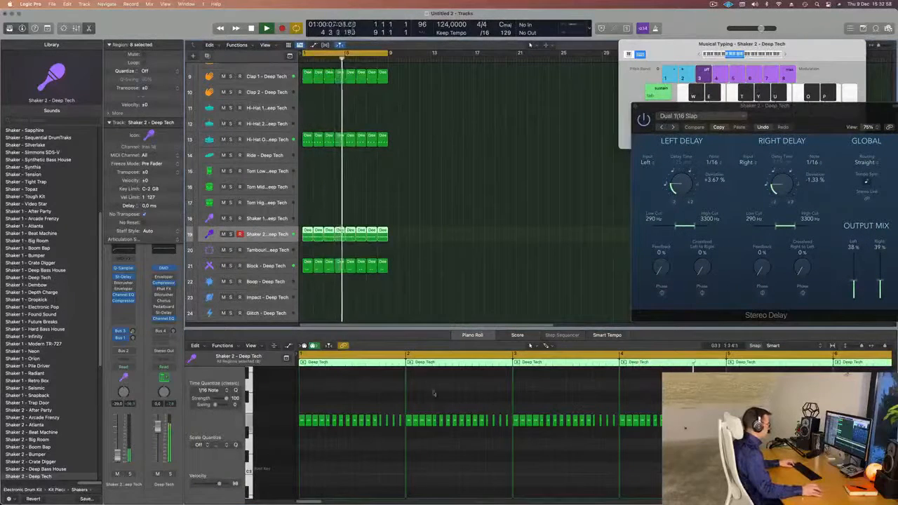
{"action": "left_click", "coordinate": [457, 477]}
{"action": "key", "text": "super+a"}
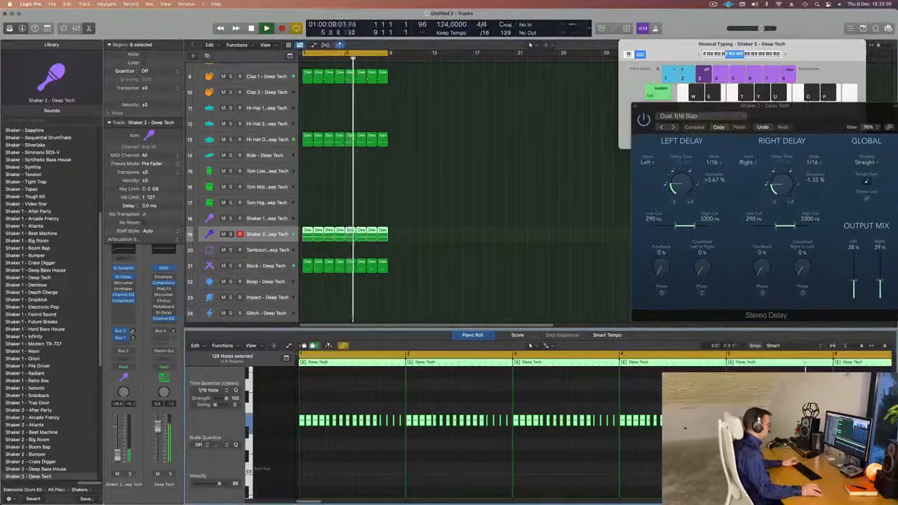
{"action": "left_click", "coordinate": [451, 216]}
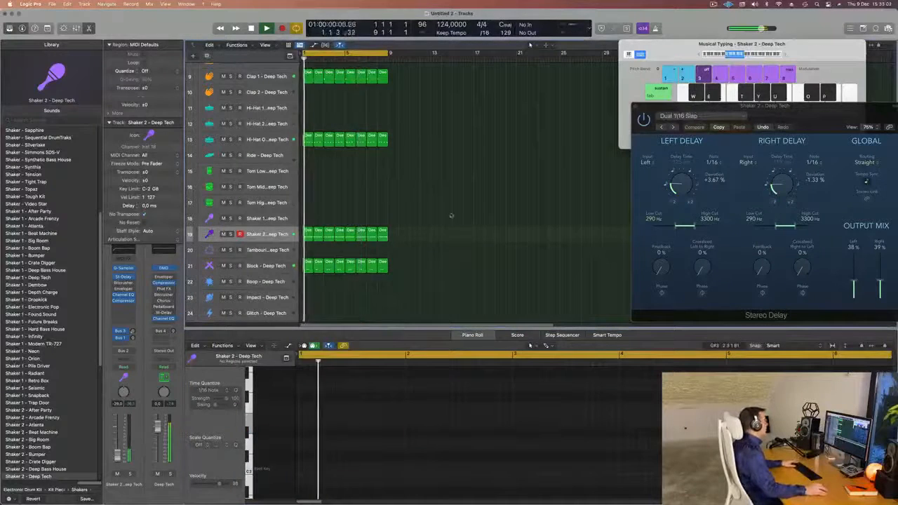
- Duplicate the Perfect Pad 01 track and copy its eight-bar chord region onto the new track
{"action": "scroll", "coordinate": [451, 216], "scroll_direction": "up", "scroll_amount": 10}
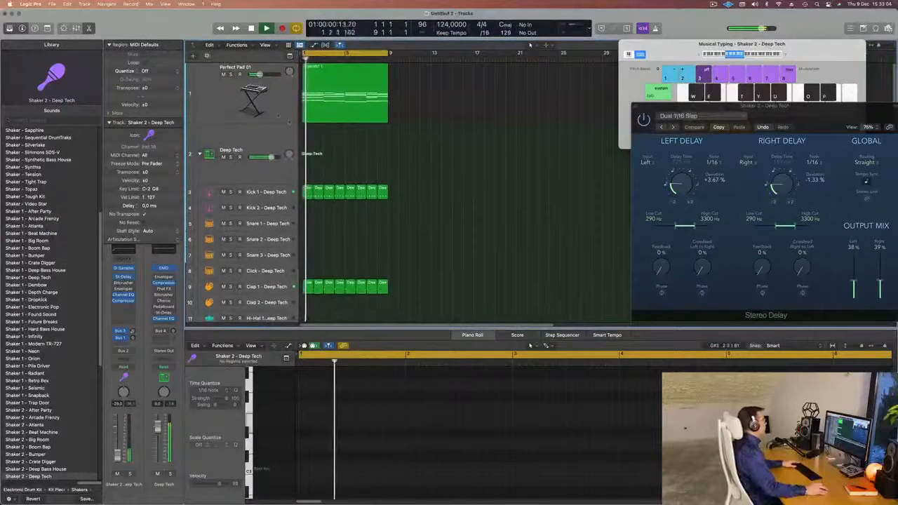
{"action": "left_click", "coordinate": [278, 115]}
{"action": "left_click", "coordinate": [208, 56]}
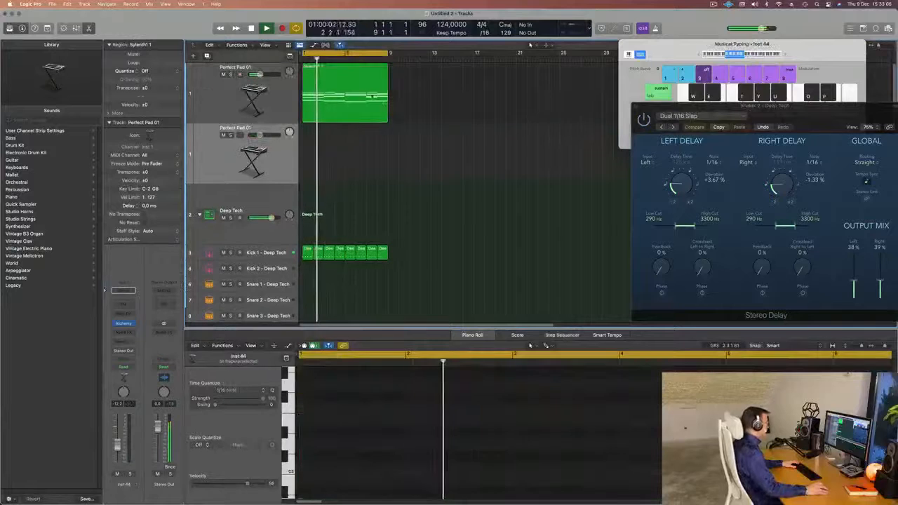
{"action": "left_click_drag", "start_coordinate": [344, 91], "coordinate": [350, 184]}
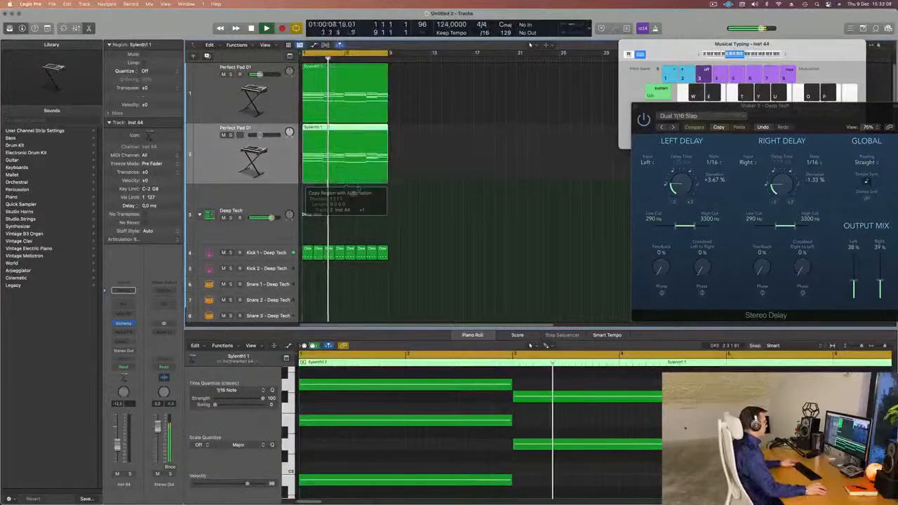
- Delete all the upper chord notes in the copied region, keeping only the lowest note of each chord
{"action": "key", "text": "Return"}
{"action": "scroll", "coordinate": [360, 189], "scroll_direction": "down", "scroll_amount": 2}
{"action": "key", "text": "space"}
{"action": "scroll", "coordinate": [374, 430], "scroll_direction": "down", "scroll_amount": 3}
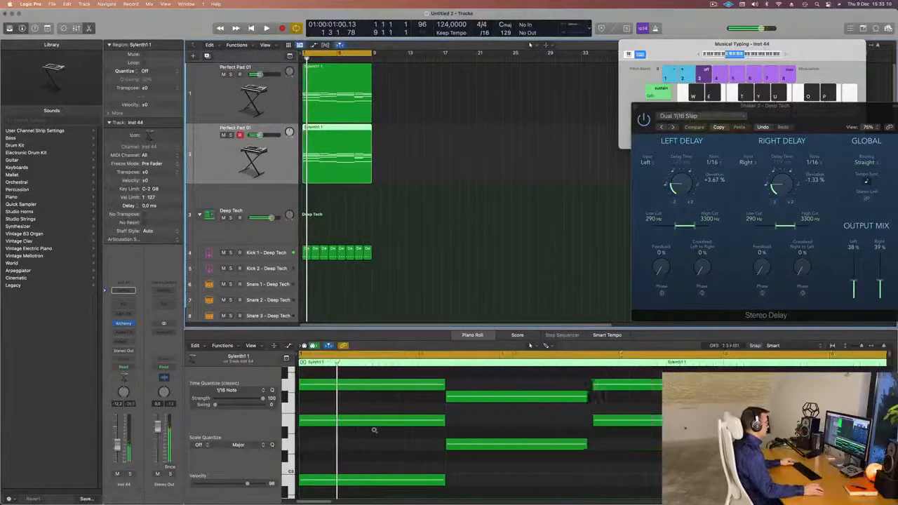
{"action": "scroll", "coordinate": [373, 430], "scroll_direction": "down", "scroll_amount": 6}
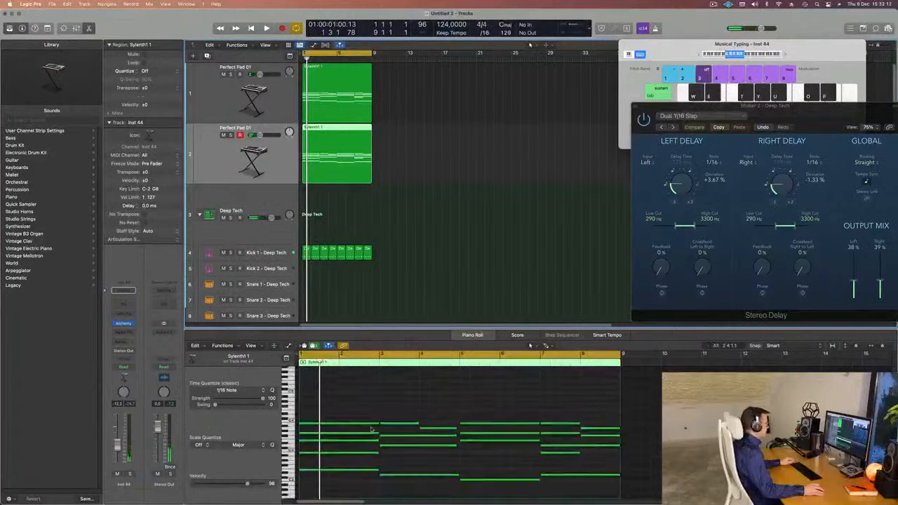
{"action": "scroll", "coordinate": [372, 429], "scroll_direction": "down", "scroll_amount": 2}
{"action": "key", "text": "super+a"}
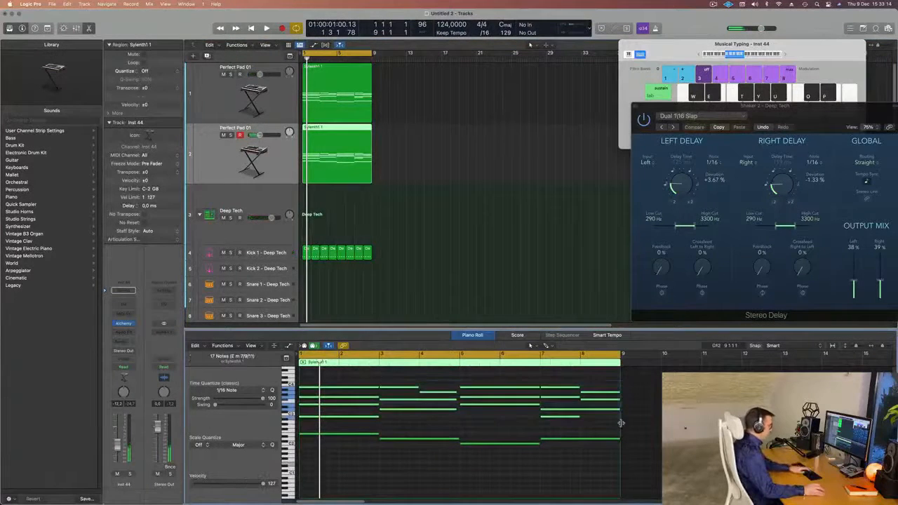
{"action": "key", "text": "Delete"}
- Select the four remaining bass notes and shorten them all to brief stabs at the start of each chord
{"action": "left_click_drag", "start_coordinate": [336, 397], "coordinate": [595, 480]}
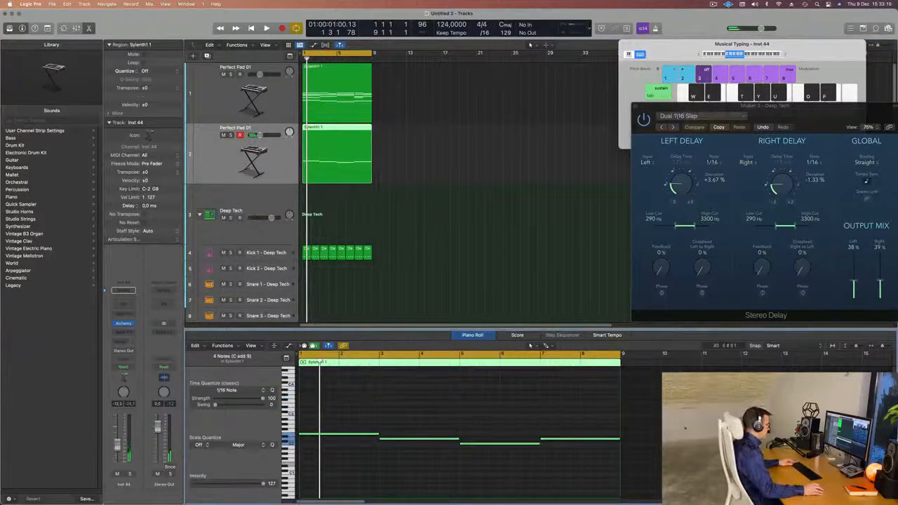
{"action": "scroll", "coordinate": [433, 430], "scroll_direction": "up", "scroll_amount": 3}
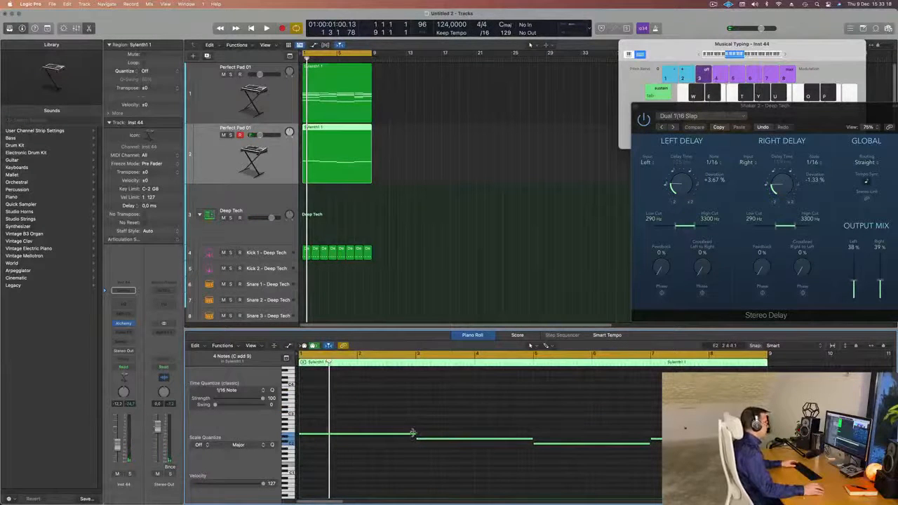
{"action": "left_click_drag", "start_coordinate": [412, 433], "coordinate": [305, 439]}
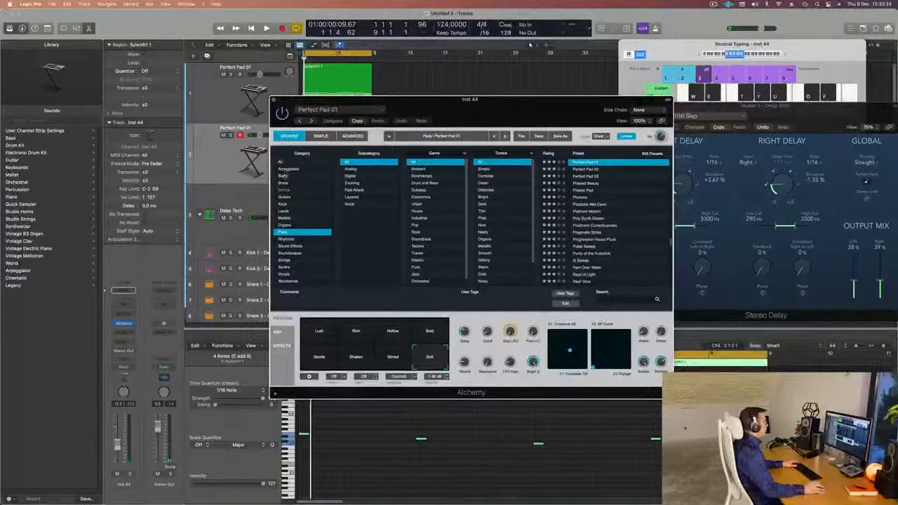
- Filter the new track's Alchemy presets to the Bass category and go to the start of the preset list
{"action": "left_click", "coordinate": [284, 176]}
{"action": "scroll", "coordinate": [629, 180], "scroll_direction": "up", "scroll_amount": 10}
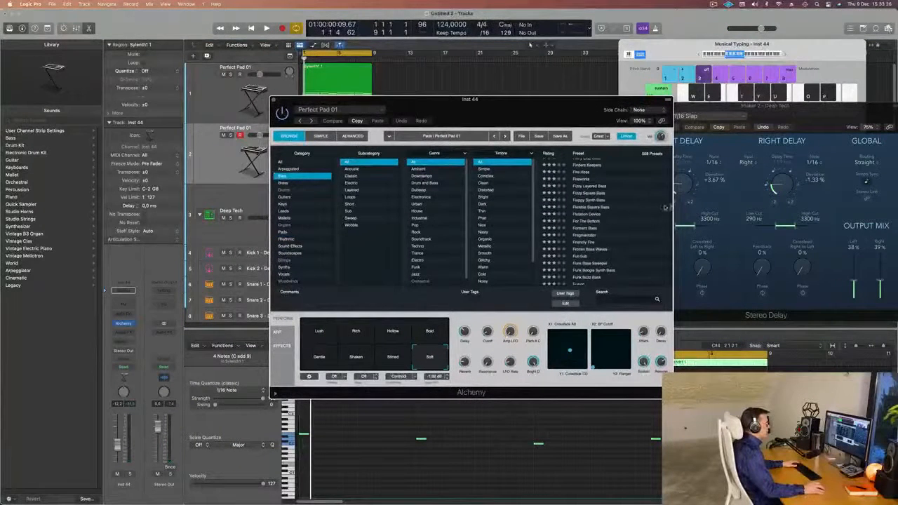
{"action": "scroll", "coordinate": [671, 204], "scroll_direction": "up", "scroll_amount": 5}
{"action": "left_click_drag", "start_coordinate": [578, 104], "coordinate": [588, 80]}
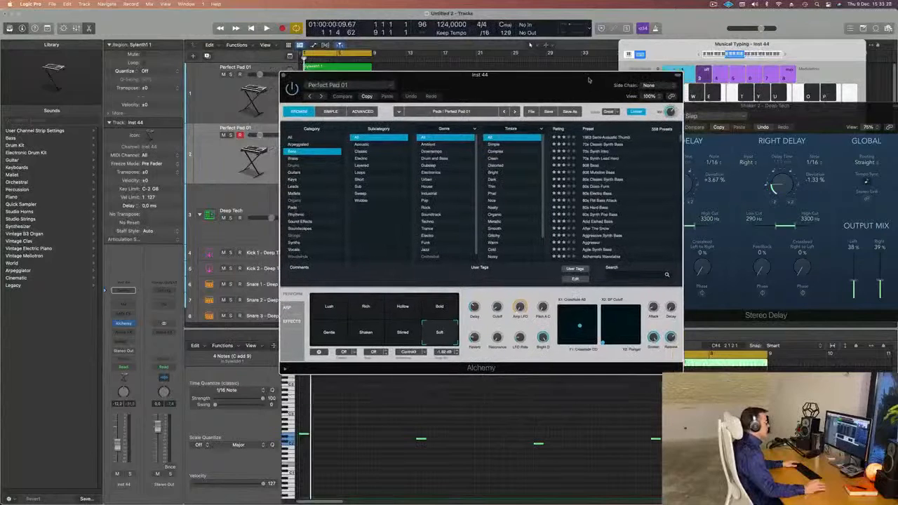
- Try the 1963 Semi-Acoustic Thumb preset on the bass track and listen to it with the beat
{"action": "left_click", "coordinate": [606, 137]}
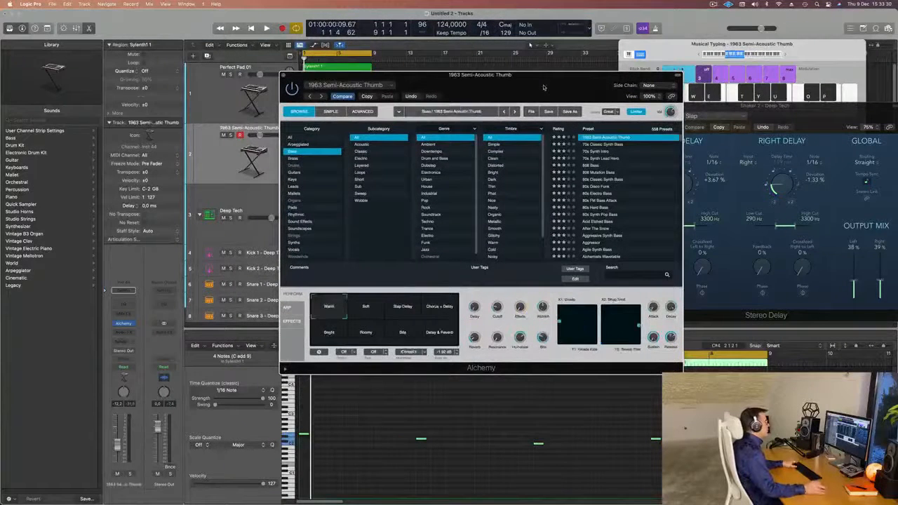
{"action": "key", "text": "space"}
{"action": "left_click_drag", "start_coordinate": [526, 81], "coordinate": [586, 78]}
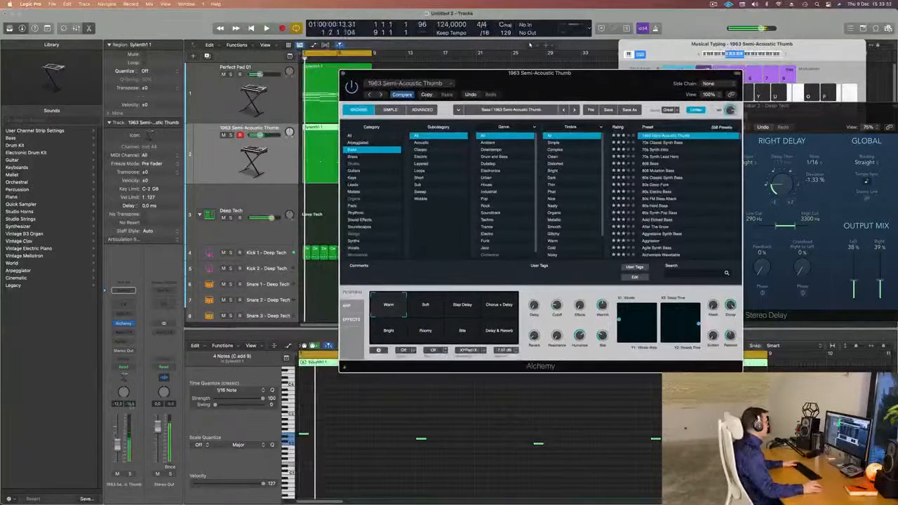
{"action": "key", "text": "space"}
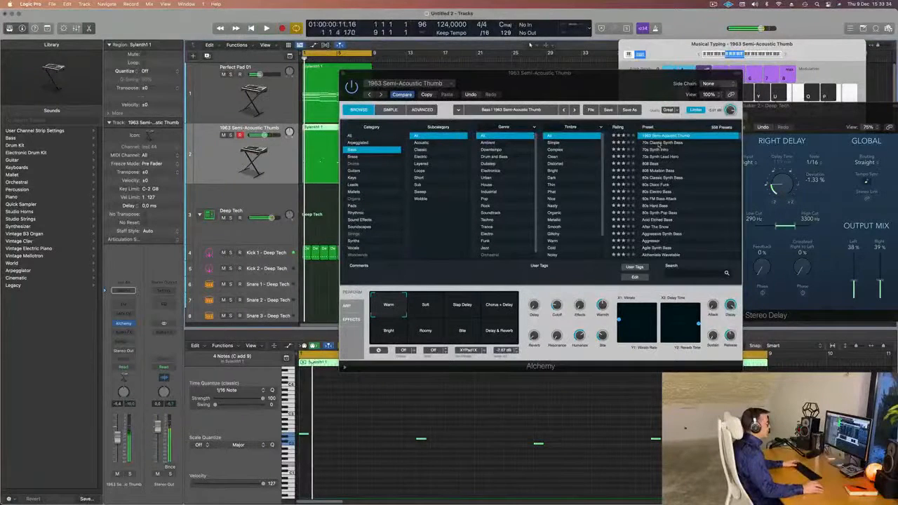
- Load the 70s Classic Synth Bass preset, play it and move the Alchemy window clear of the note editor
{"action": "left_click", "coordinate": [658, 143]}
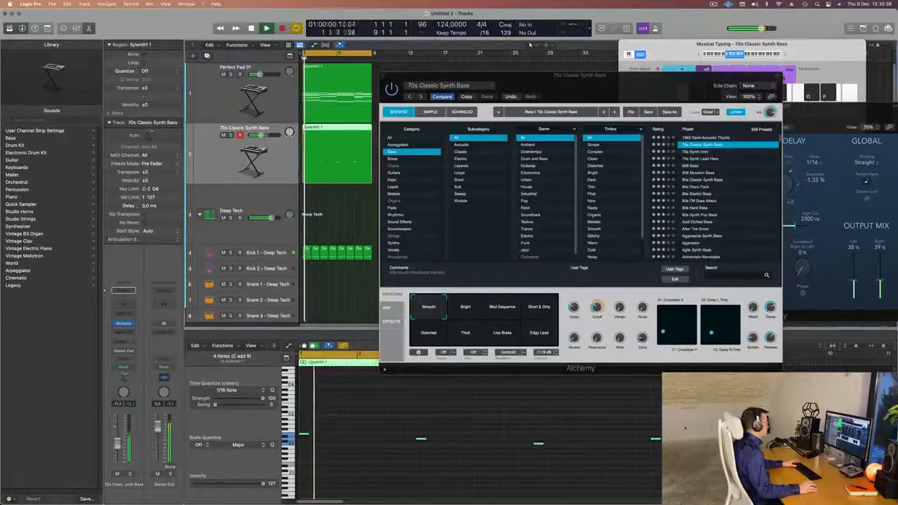
{"action": "left_click_drag", "start_coordinate": [549, 73], "coordinate": [754, 55]}
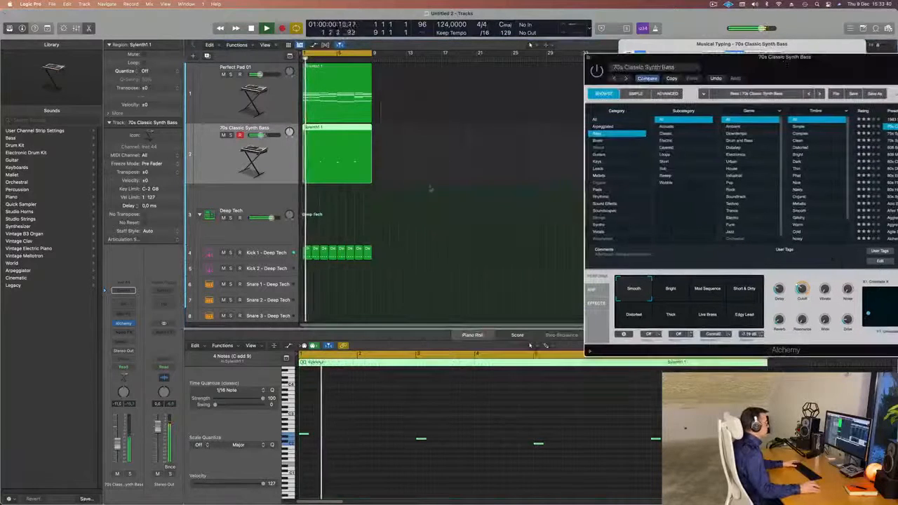
{"action": "key", "text": "space"}
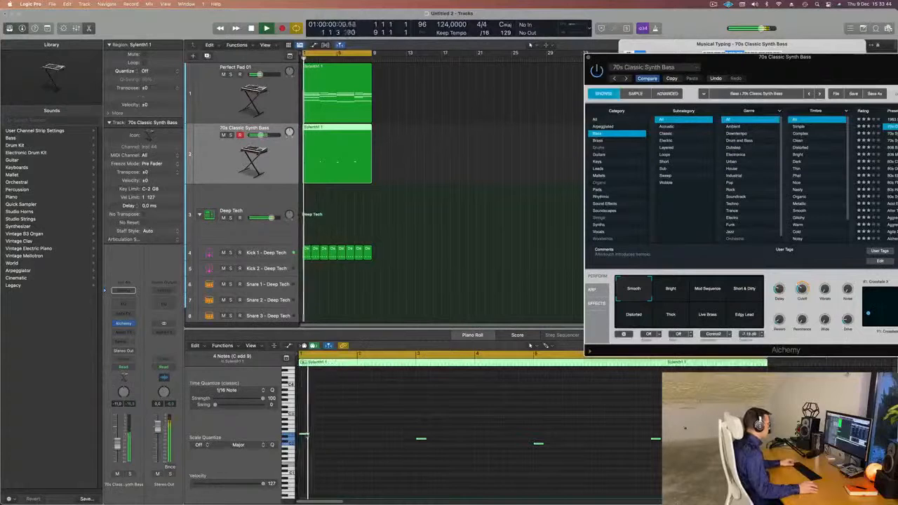
- Try copying the four bass notes half a bar after the originals, then undo the copy
{"action": "left_click_drag", "start_coordinate": [303, 435], "coordinate": [330, 434]}
{"action": "scroll", "coordinate": [363, 427], "scroll_direction": "down", "scroll_amount": 3}
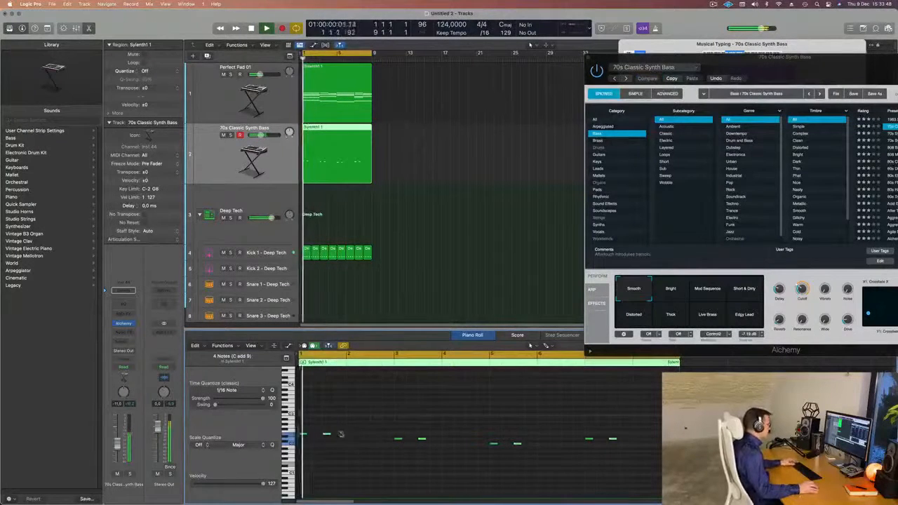
{"action": "scroll", "coordinate": [366, 433], "scroll_direction": "up", "scroll_amount": 3}
{"action": "left_click", "coordinate": [361, 437]}
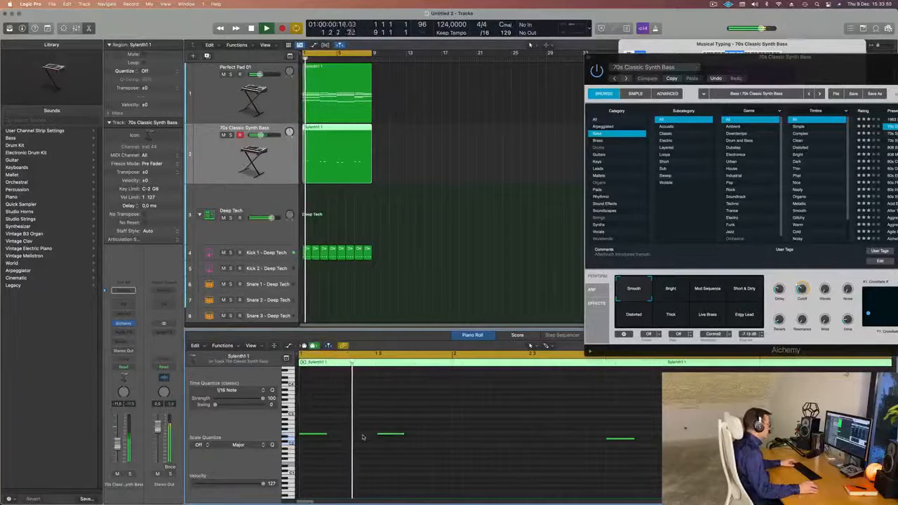
{"action": "key", "text": "super+z"}
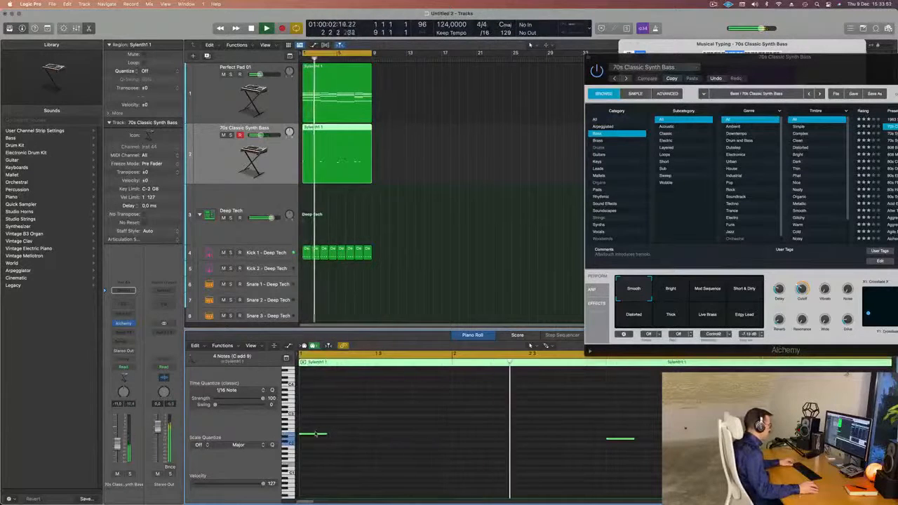
- Copy the four bass notes about five eighths of a bar after the originals and listen to the pattern
{"action": "left_click_drag", "start_coordinate": [342, 439], "coordinate": [366, 433]}
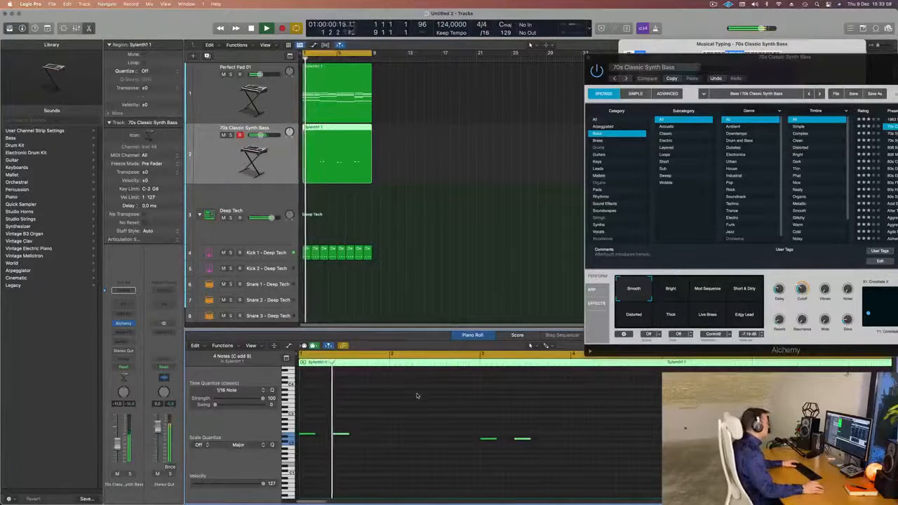
{"action": "left_click_drag", "start_coordinate": [342, 436], "coordinate": [365, 437]}
{"action": "key", "text": "space"}
{"action": "key", "text": "space"}
{"action": "key", "text": "super+Left"}
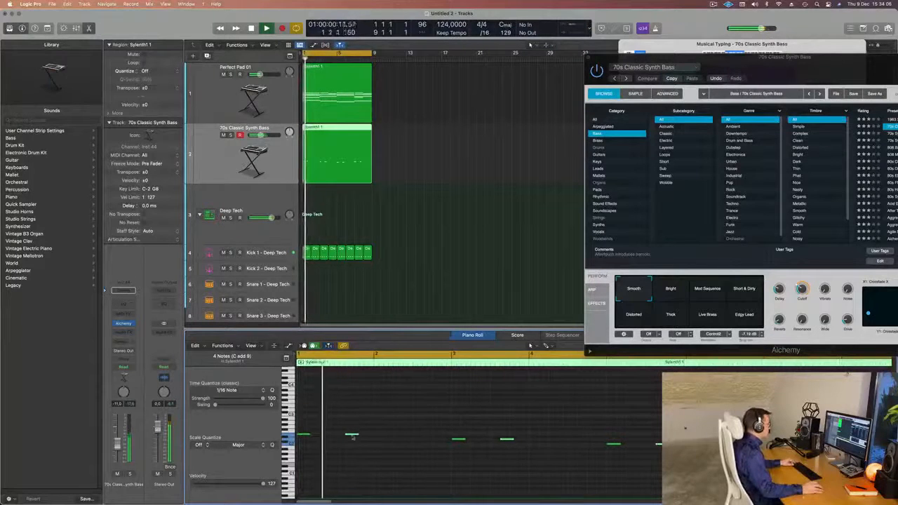
- Copy the selected second bass notes to the start of the following bar as the third note of each chord
{"action": "left_click_drag", "start_coordinate": [353, 435], "coordinate": [381, 435]}
{"action": "key", "text": "super+Left"}
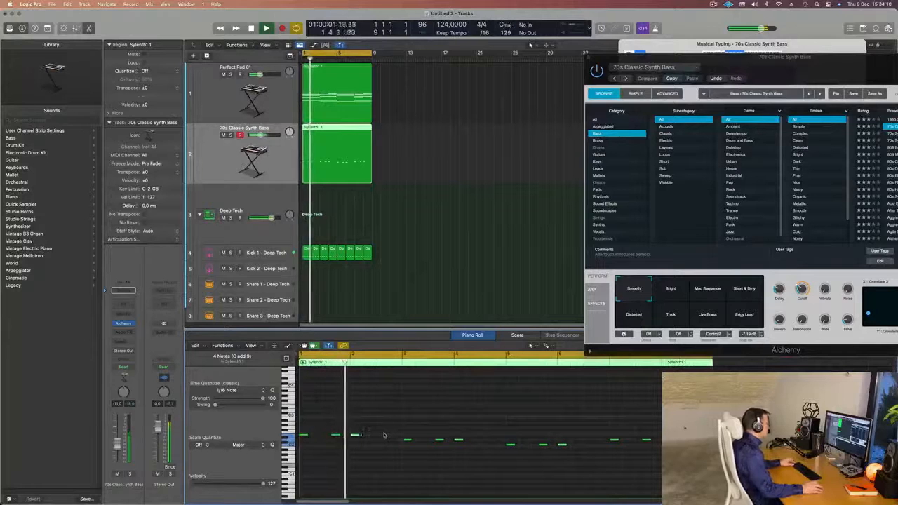
{"action": "key", "text": "super+Right"}
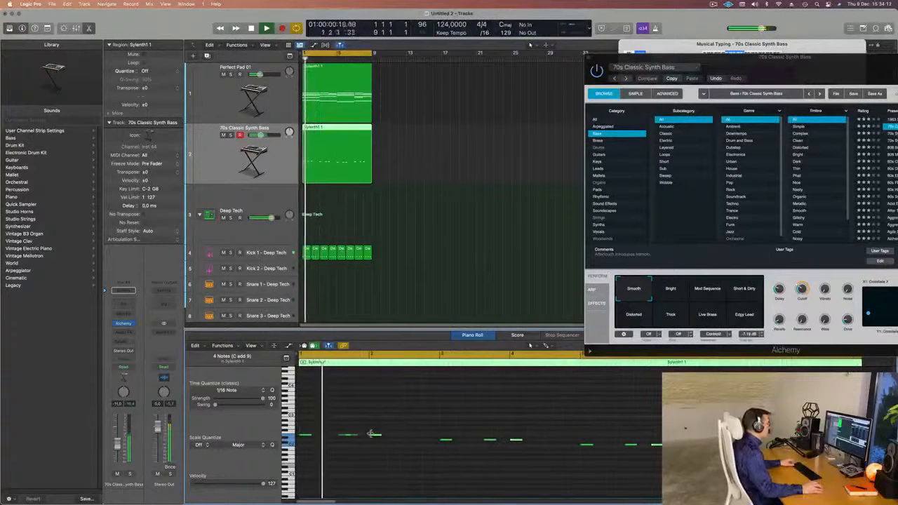
- Copy the third bass notes about five eighths of a bar further on as each chord's fourth note, and play the full pattern
{"action": "left_click_drag", "start_coordinate": [375, 435], "coordinate": [421, 439]}
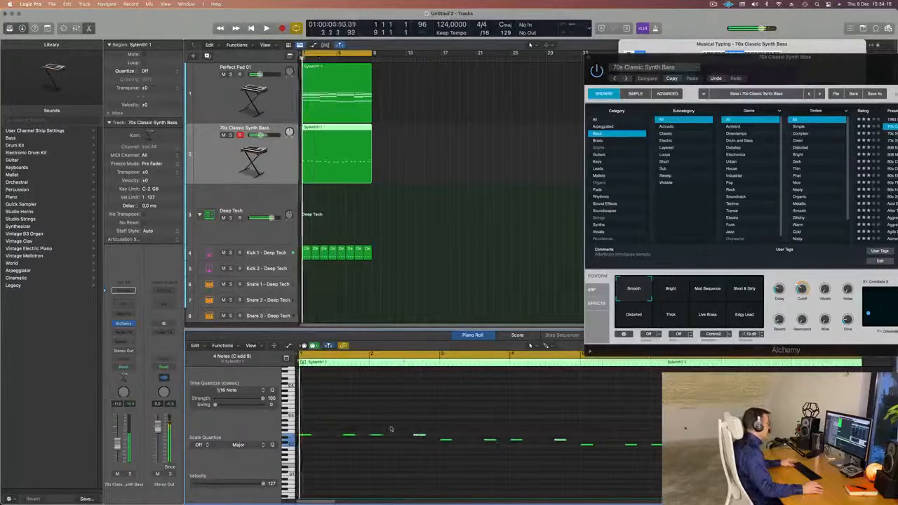
{"action": "key", "text": "super+Left"}
{"action": "scroll", "coordinate": [393, 428], "scroll_direction": "right", "scroll_amount": 1}
{"action": "scroll", "coordinate": [394, 428], "scroll_direction": "left", "scroll_amount": 2}
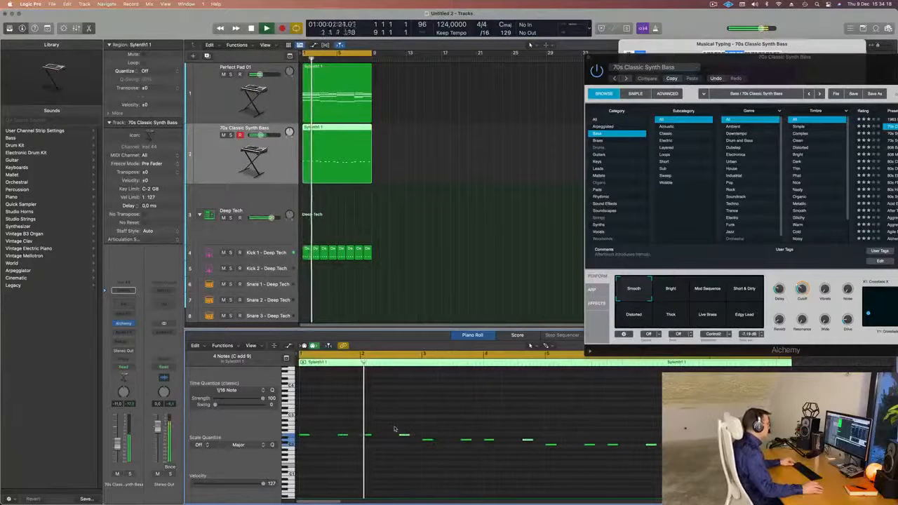
{"action": "scroll", "coordinate": [395, 427], "scroll_direction": "right", "scroll_amount": 1}
{"action": "scroll", "coordinate": [394, 427], "scroll_direction": "left", "scroll_amount": 4}
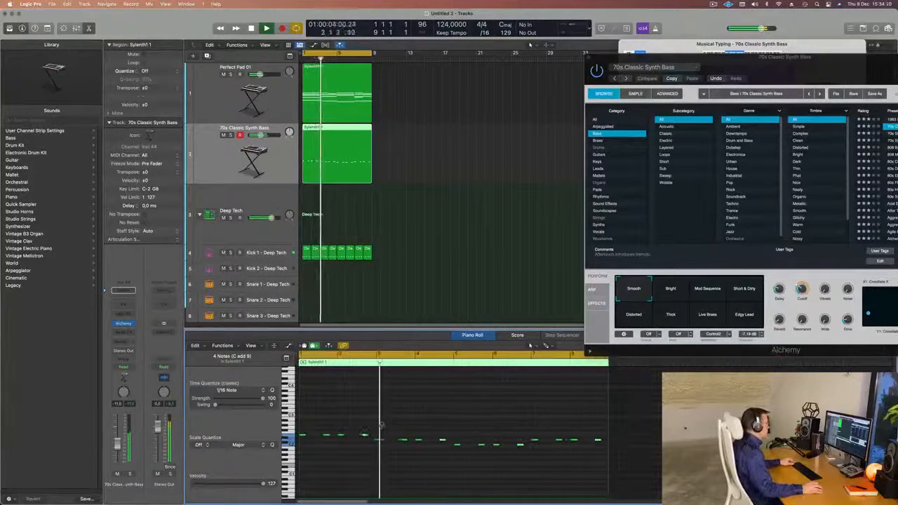
{"action": "scroll", "coordinate": [381, 425], "scroll_direction": "left", "scroll_amount": 2}
- Reposition the Alchemy window and audition the Short & Dirty, Bright, Mod Sequence, Thick and Live Brass variations of the bass preset
{"action": "left_click_drag", "start_coordinate": [790, 75], "coordinate": [456, 222]}
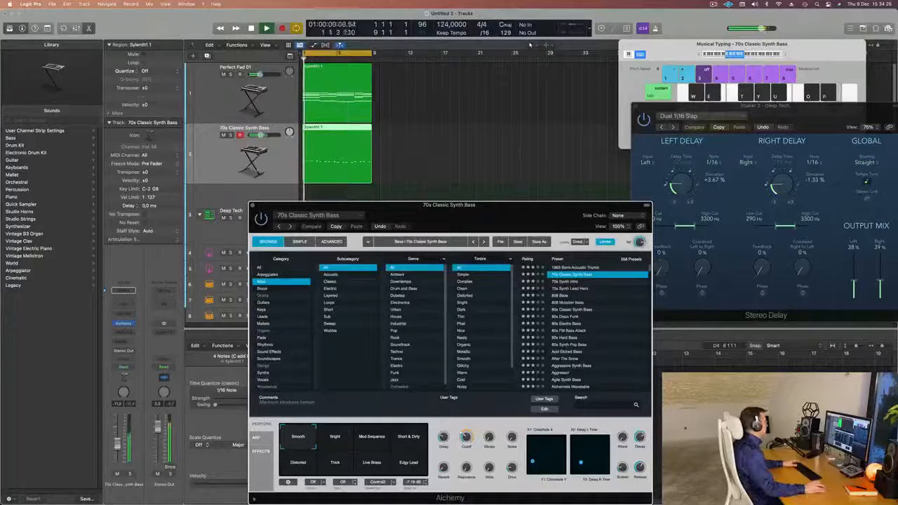
{"action": "left_click", "coordinate": [95, 442]}
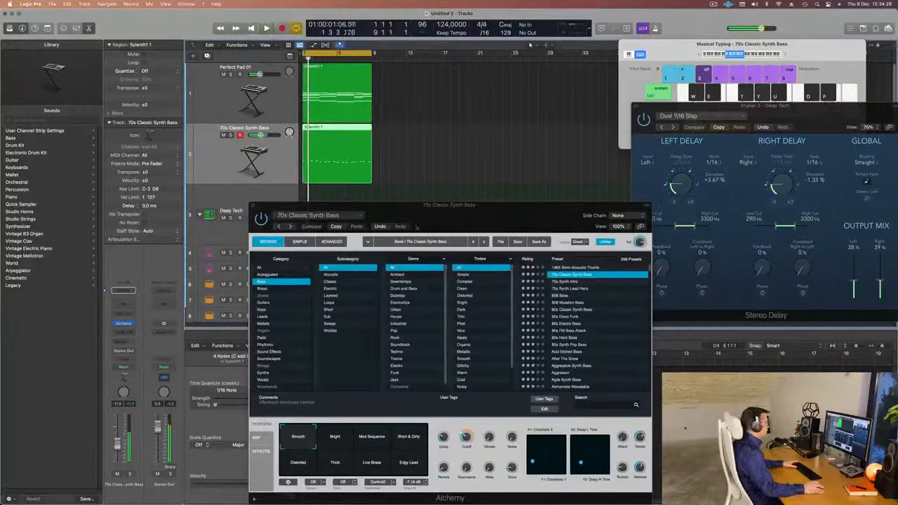
{"action": "left_click_drag", "start_coordinate": [455, 225], "coordinate": [531, 99]}
{"action": "left_click", "coordinate": [483, 313]}
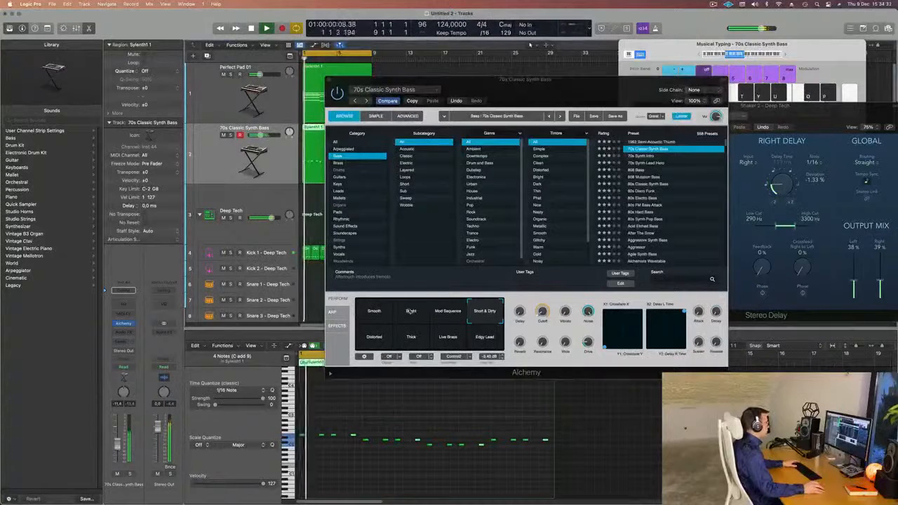
{"action": "left_click", "coordinate": [411, 312]}
{"action": "left_click", "coordinate": [444, 312]}
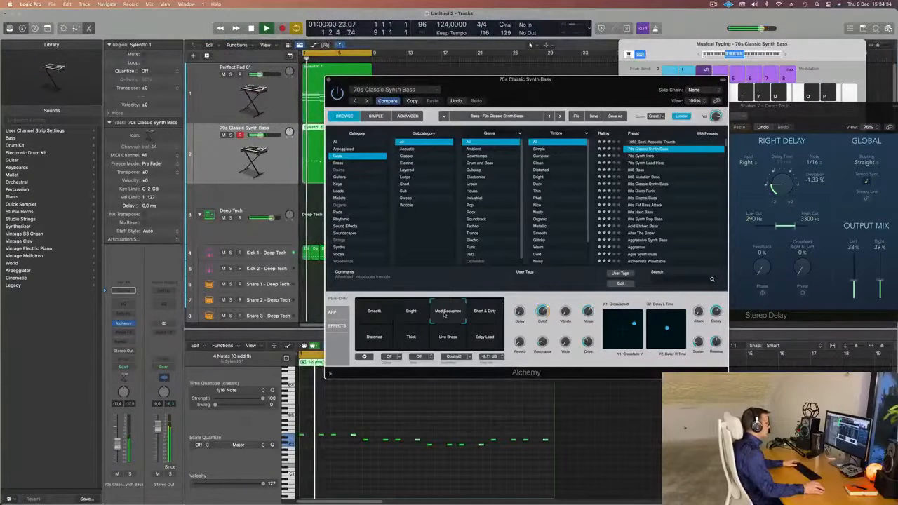
{"action": "left_click", "coordinate": [411, 338]}
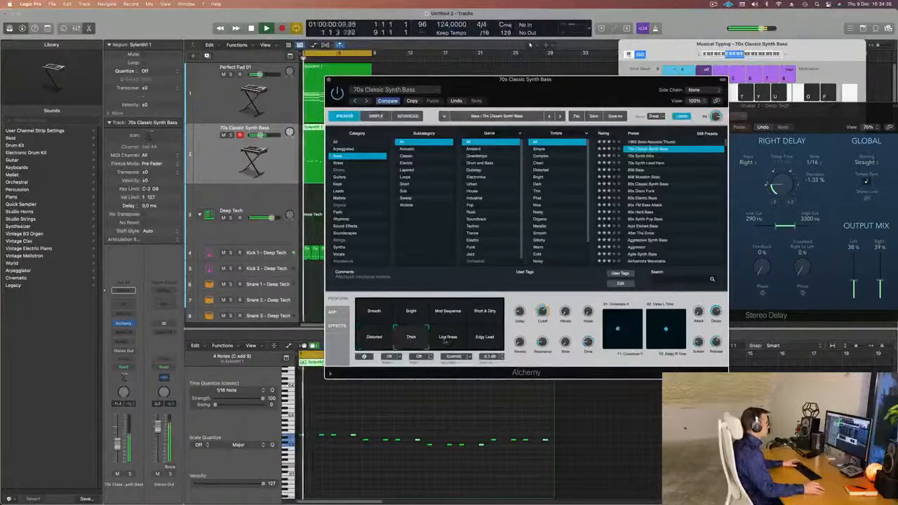
{"action": "left_click", "coordinate": [447, 340]}
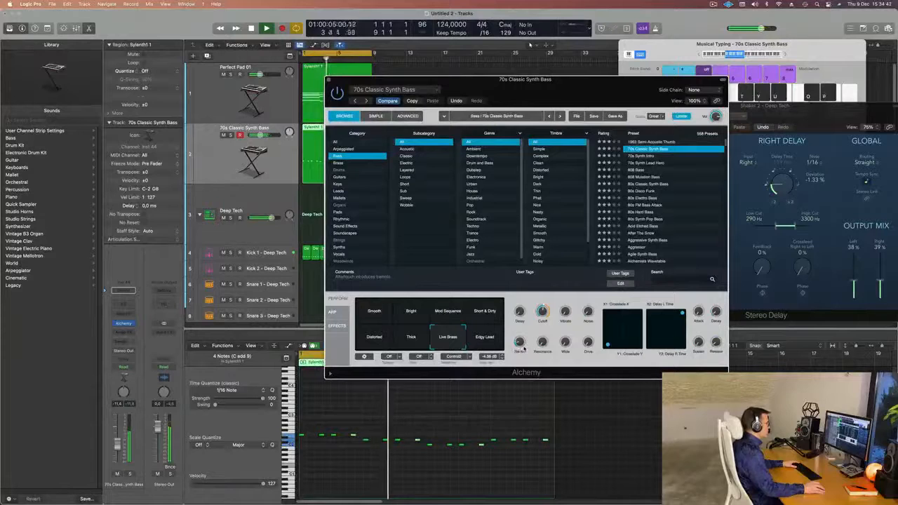
- Audition the Edgy Lead variation, switch the Alchemy bass to Smooth, and adjust its filter cutoff during playback
{"action": "left_click", "coordinate": [496, 349]}
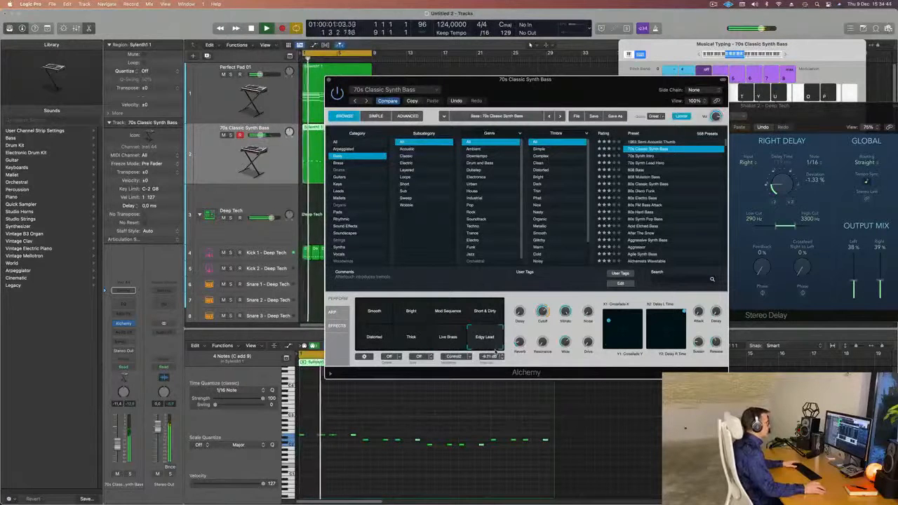
{"action": "left_click", "coordinate": [378, 324]}
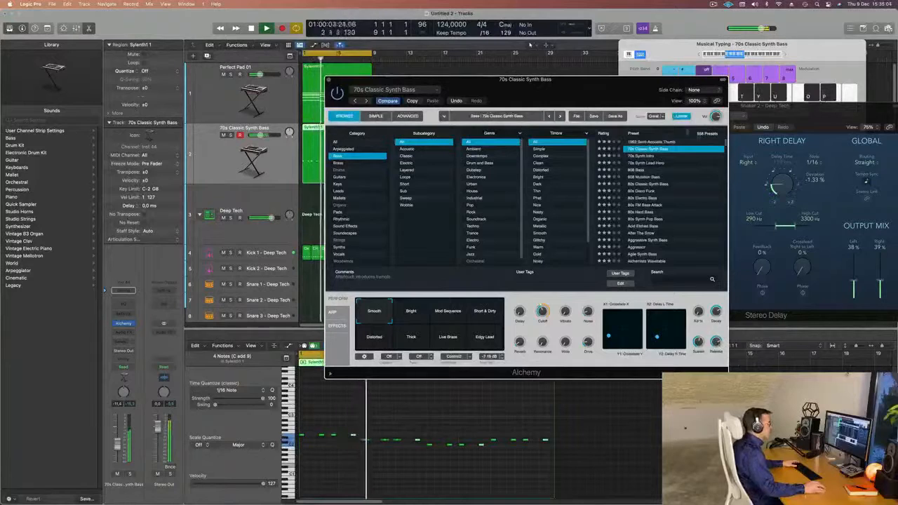
{"action": "left_click_drag", "start_coordinate": [677, 79], "coordinate": [713, 58]}
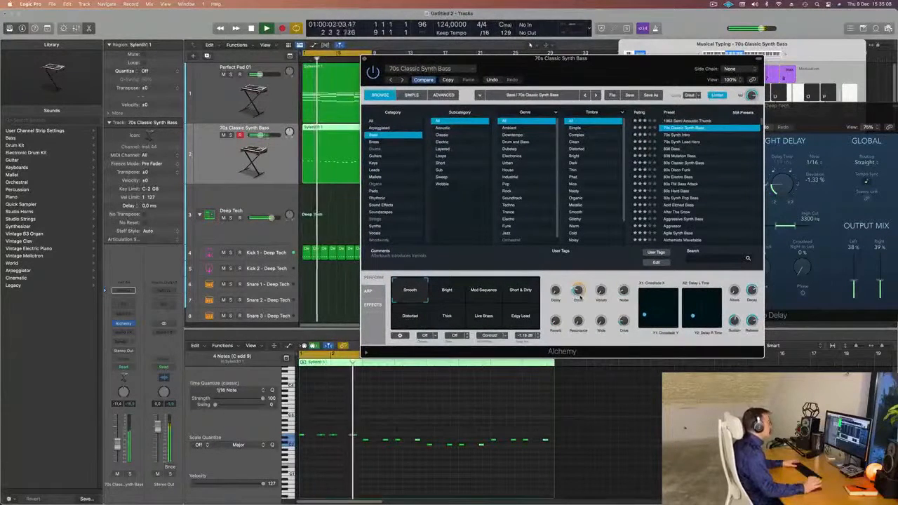
{"action": "left_click_drag", "start_coordinate": [615, 79], "coordinate": [596, 79]}
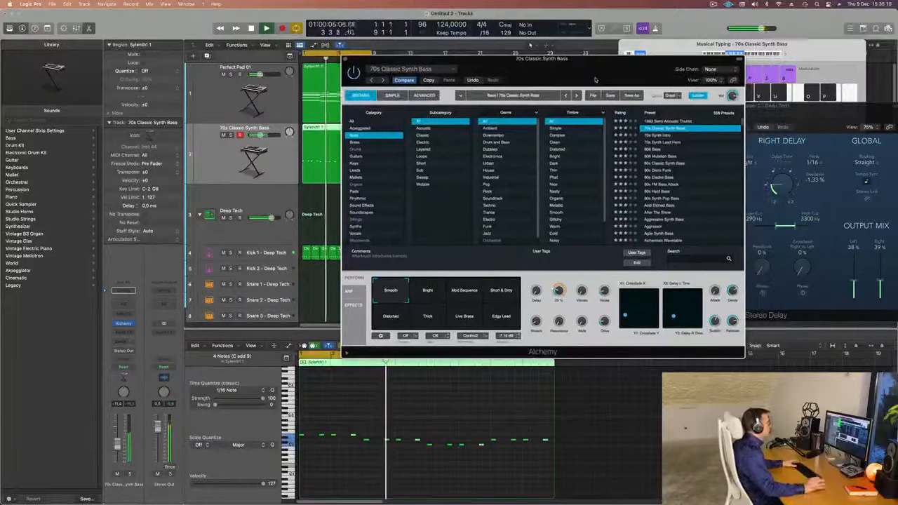
{"action": "key", "text": "Return"}
{"action": "left_click_drag", "start_coordinate": [558, 291], "coordinate": [400, 307]}
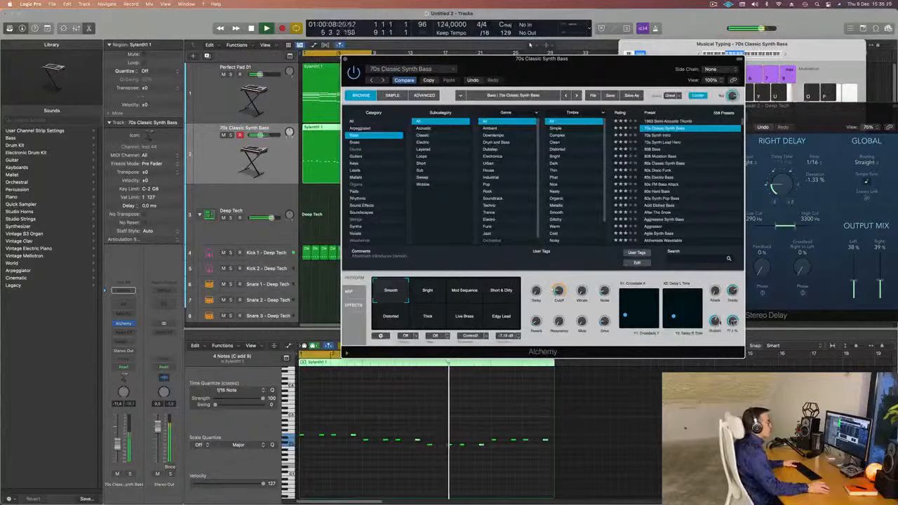
- Fine-tune the bass sound's release and drive, and replay the loop with the Alchemy window moved clear of the notes
{"action": "mouse_move", "coordinate": [716, 321]}
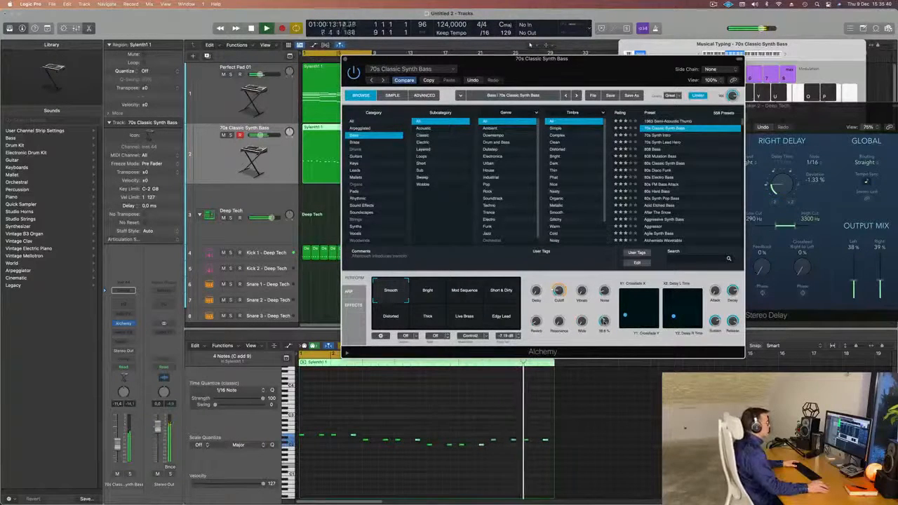
{"action": "left_click_drag", "start_coordinate": [604, 320], "coordinate": [604, 317]}
{"action": "left_click_drag", "start_coordinate": [592, 62], "coordinate": [638, 84]}
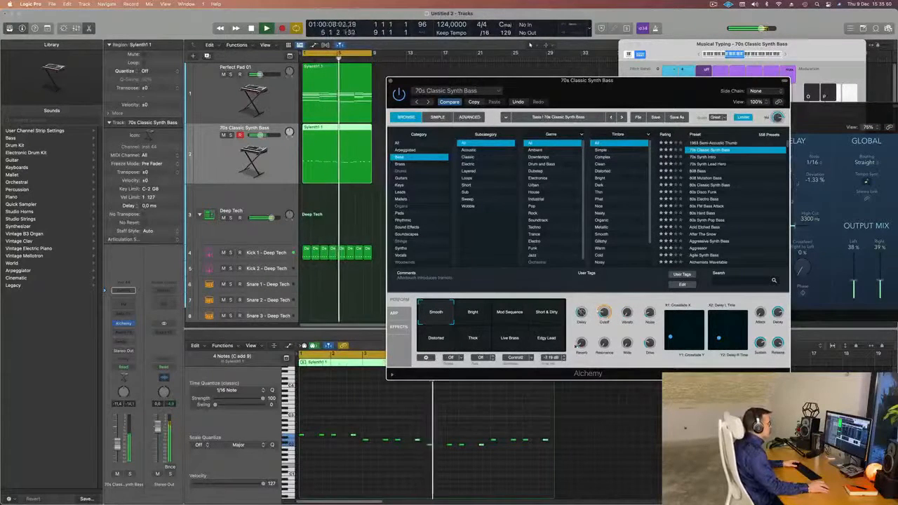
{"action": "key", "text": "space"}
{"action": "key", "text": "space"}
{"action": "left_click_drag", "start_coordinate": [628, 98], "coordinate": [700, 85]}
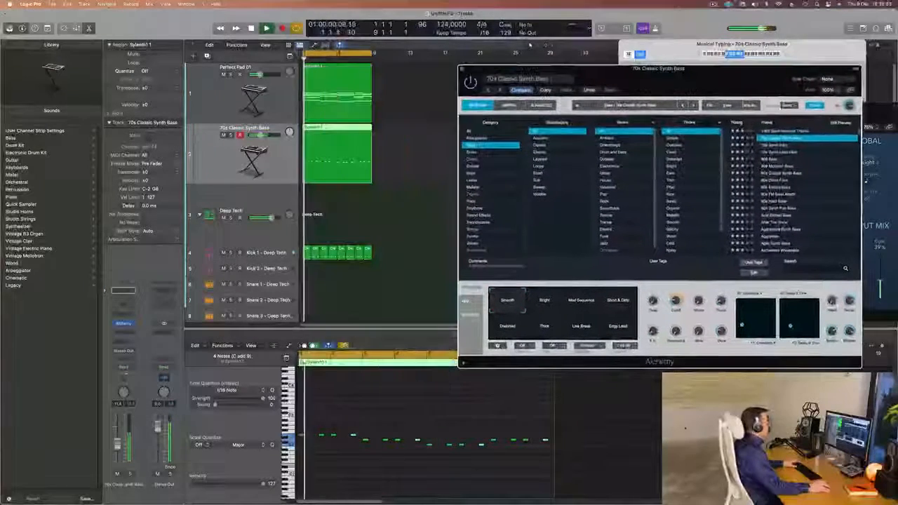
- Lengthen all sixteen bass notes by one sixteenth, to a length of 0 1 0 0, and replay the loop from the start
{"action": "left_click", "coordinate": [350, 468]}
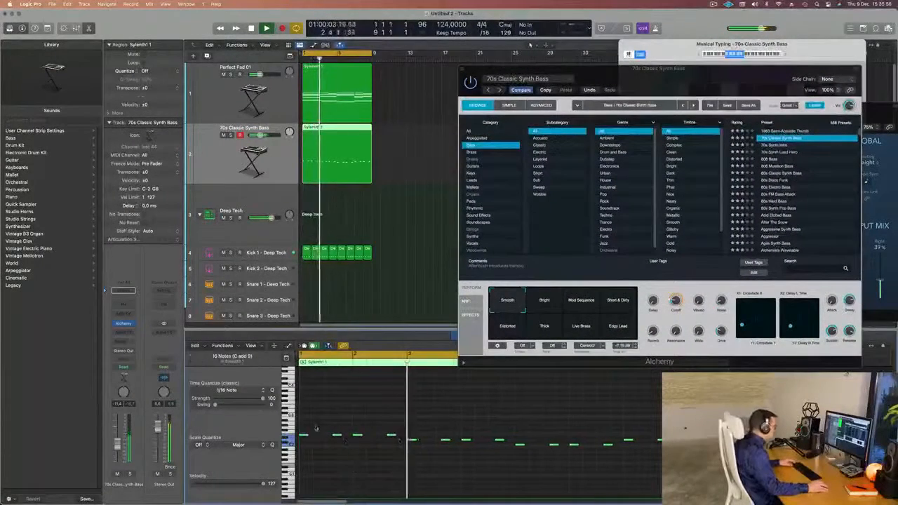
{"action": "left_click_drag", "start_coordinate": [307, 435], "coordinate": [310, 435]}
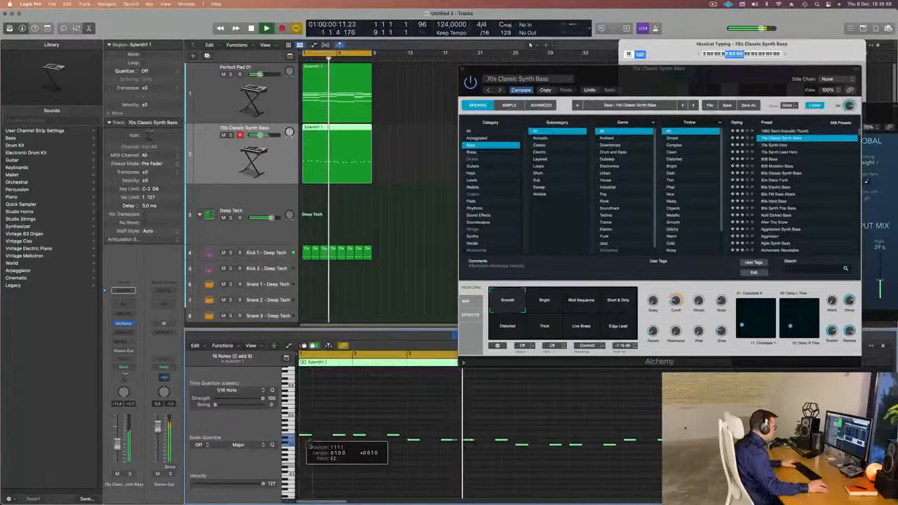
{"action": "key", "text": "Return"}
{"action": "scroll", "coordinate": [341, 473], "scroll_direction": "down", "scroll_amount": 2}
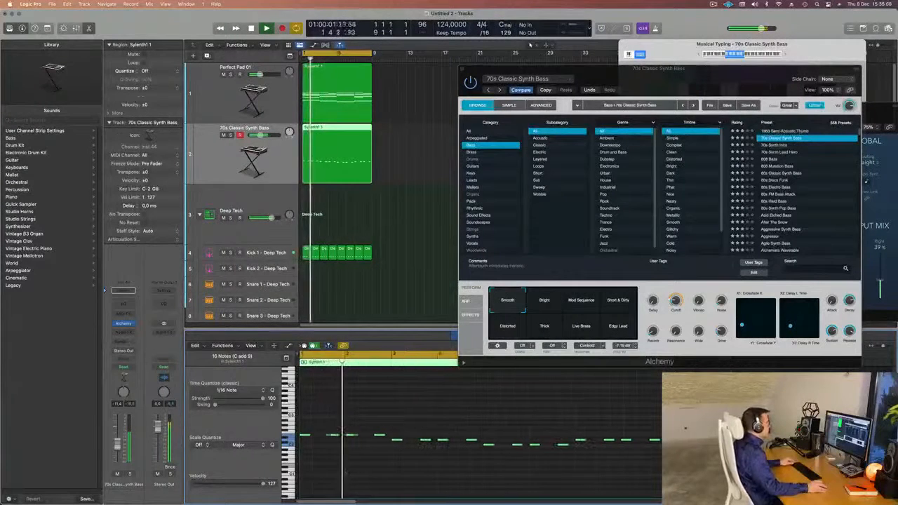
- Lower the bass preset's filter cutoff further and close the Alchemy window
{"action": "left_click_drag", "start_coordinate": [605, 68], "coordinate": [566, 80]}
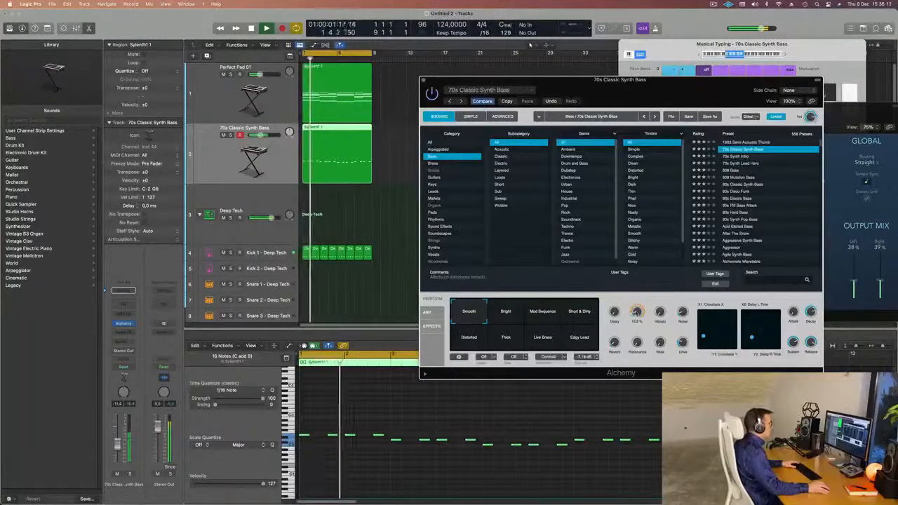
{"action": "left_click_drag", "start_coordinate": [679, 90], "coordinate": [608, 188]}
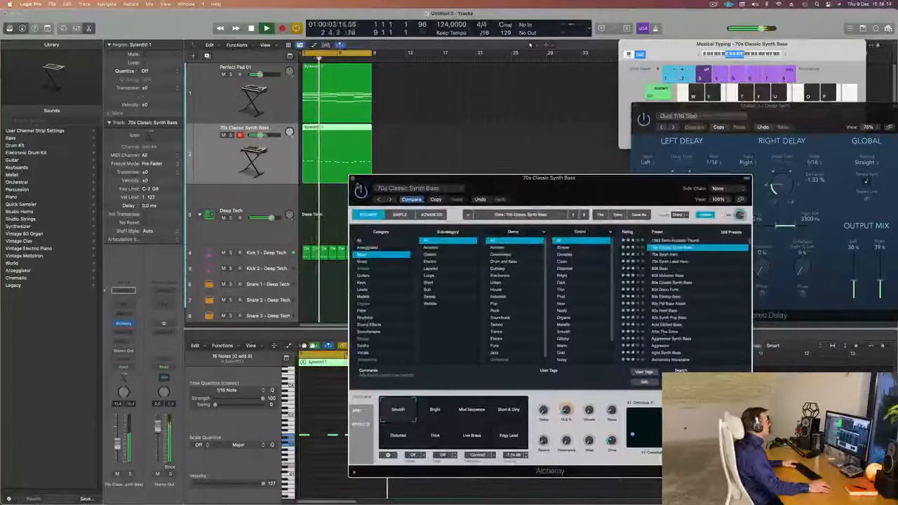
{"action": "left_click", "coordinate": [354, 179]}
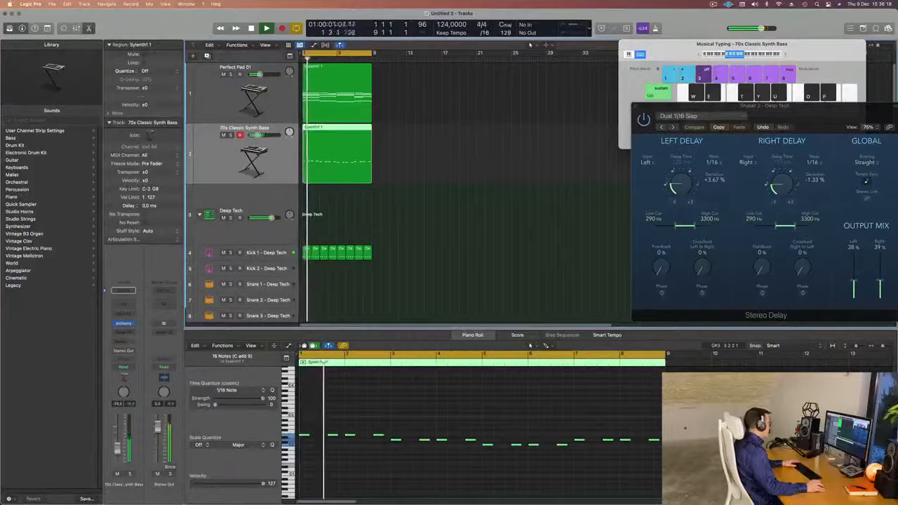
- Insert a stereo Compressor on the bass track, side-chain it to Kick 1 - Deep Tech, raise its ratio and close it
{"action": "key", "text": "space"}
{"action": "left_click", "coordinate": [126, 331]}
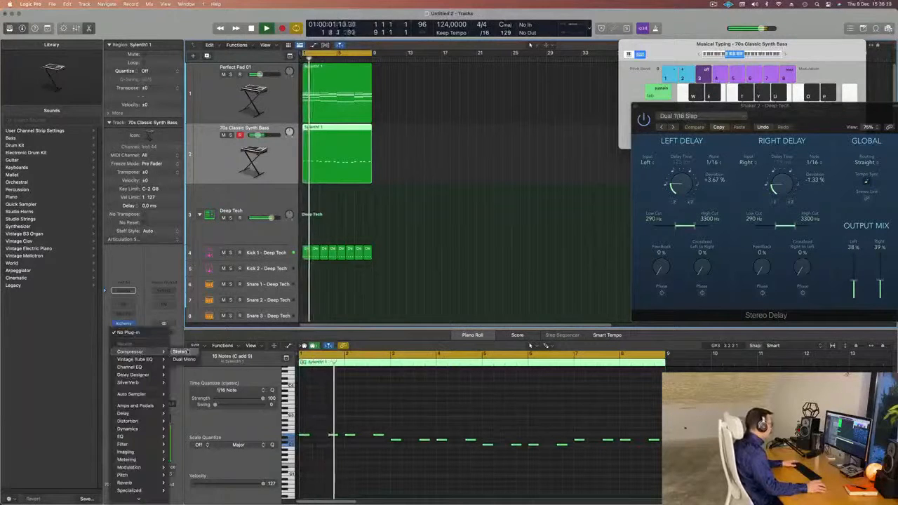
{"action": "left_click", "coordinate": [181, 352]}
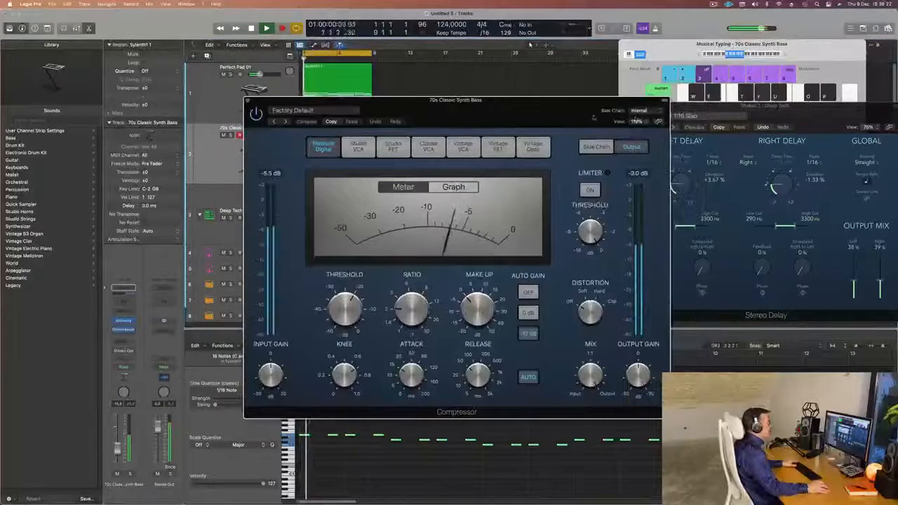
{"action": "left_click", "coordinate": [638, 110]}
{"action": "mouse_move", "coordinate": [637, 131]}
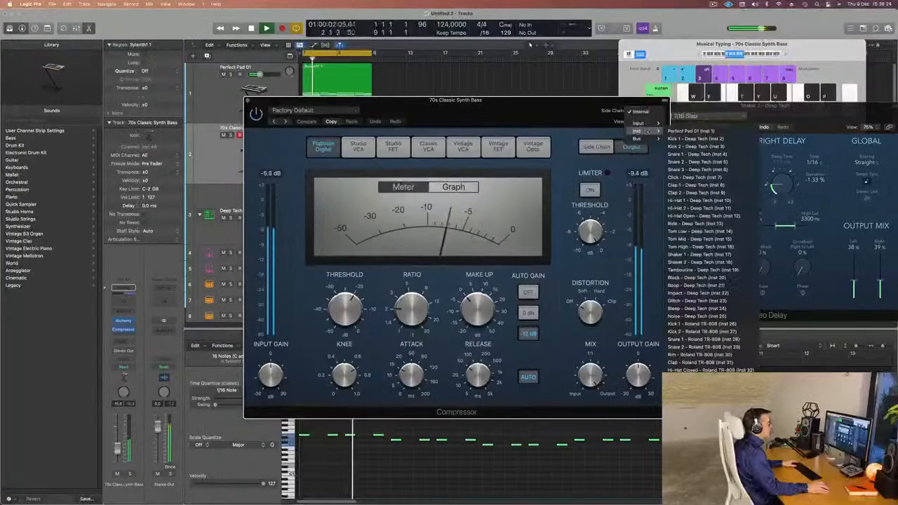
{"action": "left_click", "coordinate": [678, 139]}
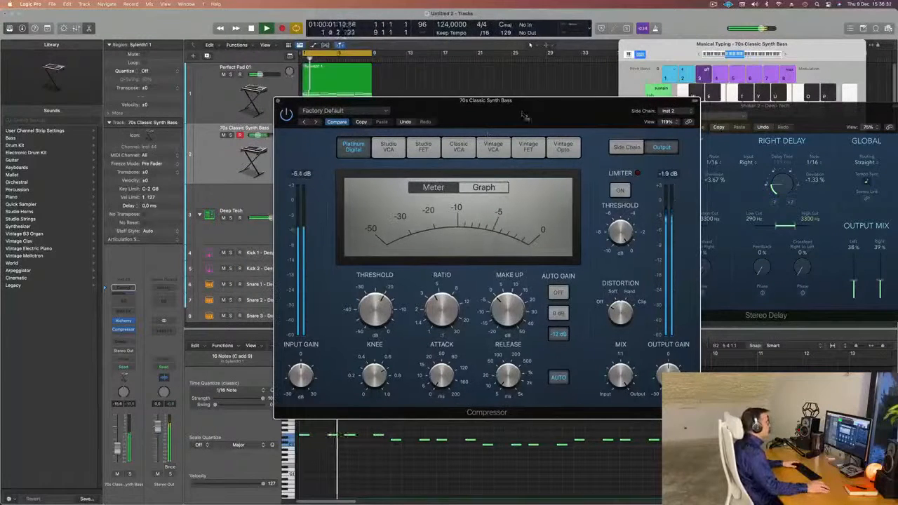
{"action": "left_click_drag", "start_coordinate": [315, 104], "coordinate": [270, 107]}
{"action": "left_click", "coordinate": [240, 105]}
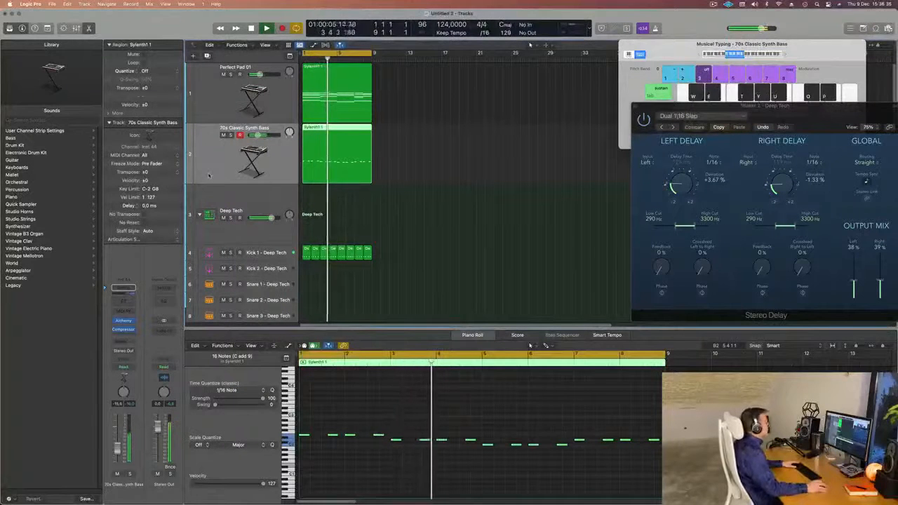
- Duplicate the Perfect Pad 01 track and copy its eight-bar chord region onto the new track
{"action": "scroll", "coordinate": [459, 238], "scroll_direction": "down", "scroll_amount": 2}
{"action": "scroll", "coordinate": [459, 239], "scroll_direction": "up", "scroll_amount": 2}
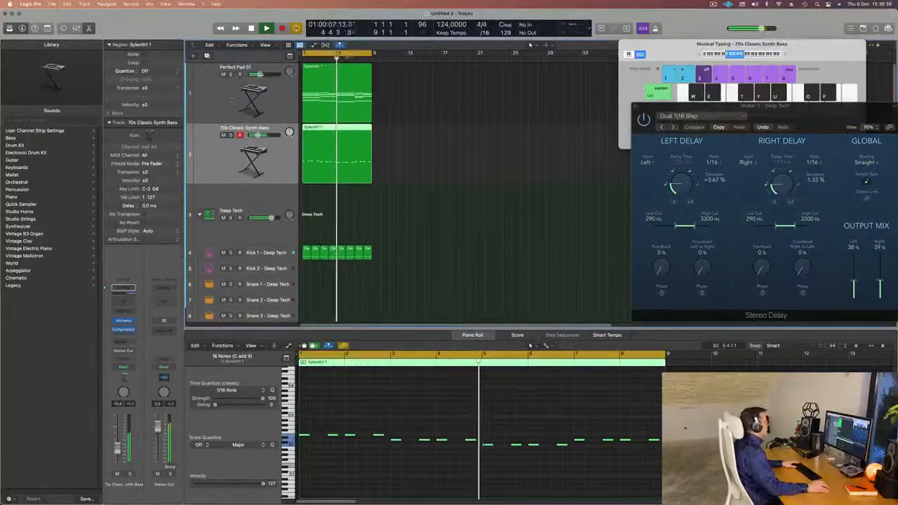
{"action": "left_click", "coordinate": [334, 111]}
{"action": "key", "text": "super+d"}
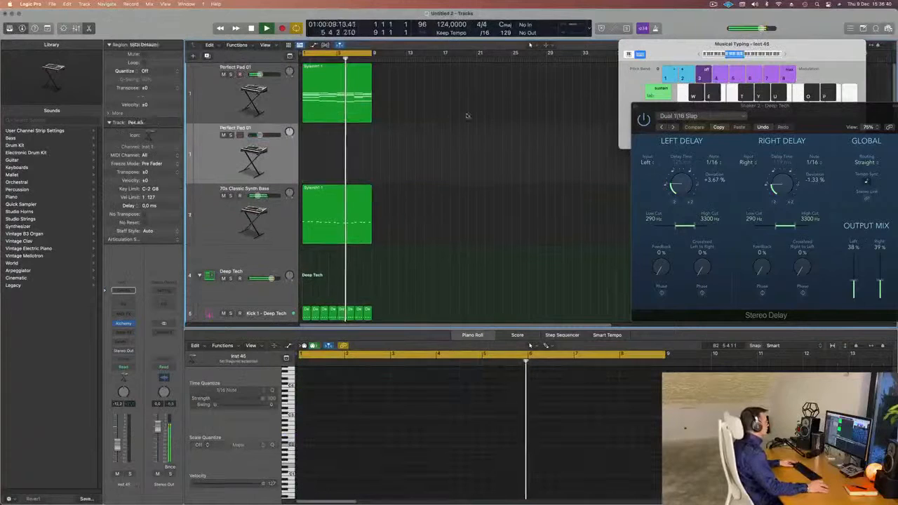
{"action": "left_click_drag", "start_coordinate": [333, 110], "coordinate": [331, 141]}
{"action": "left_click_drag", "start_coordinate": [326, 145], "coordinate": [327, 146]}
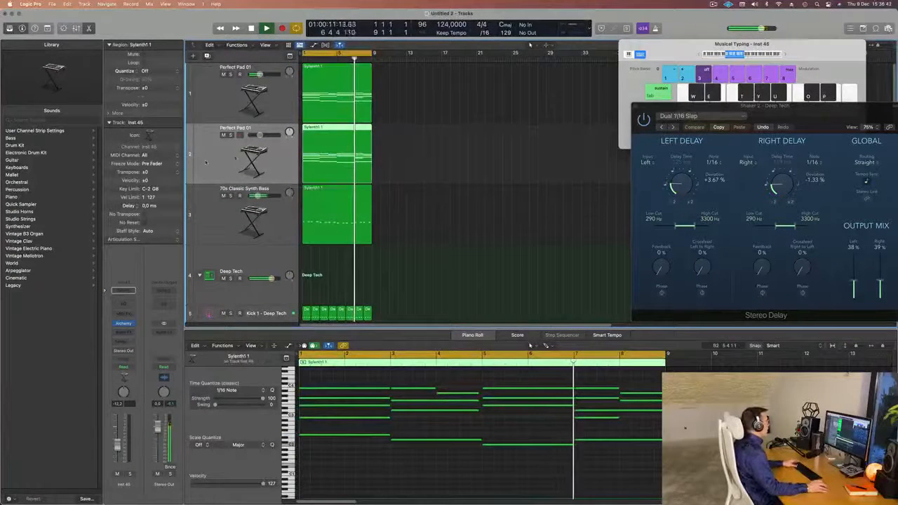
- Replace the duplicate track's instrument with Retro Synth and add the Arpeggiator MIDI effect to it
{"action": "left_click", "coordinate": [131, 323]}
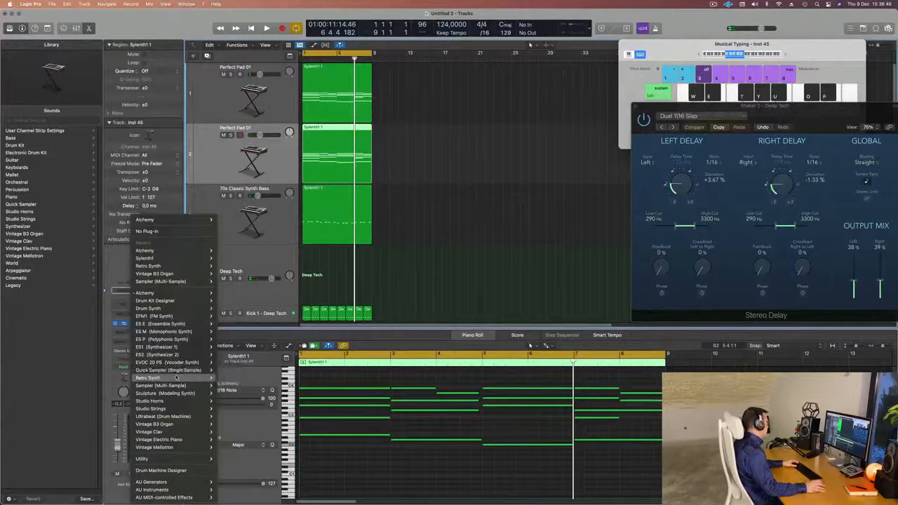
{"action": "left_click", "coordinate": [227, 378]}
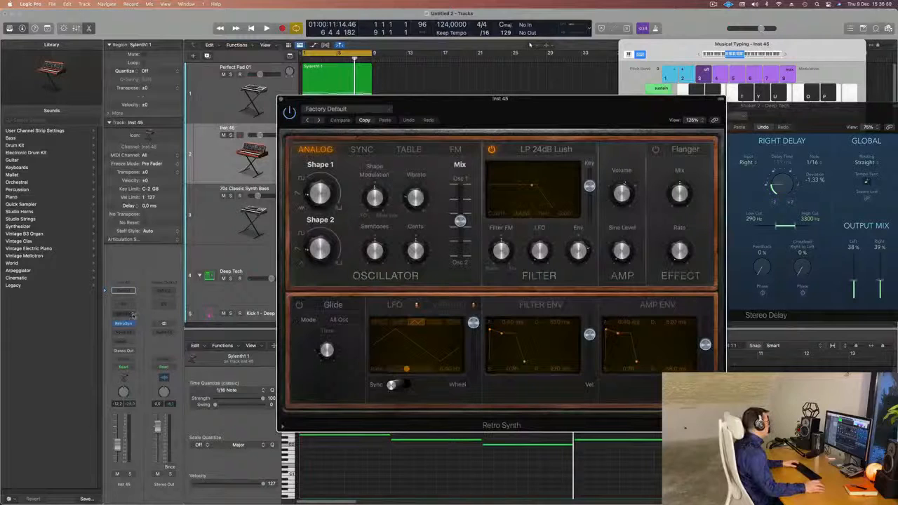
{"action": "left_click", "coordinate": [123, 315]}
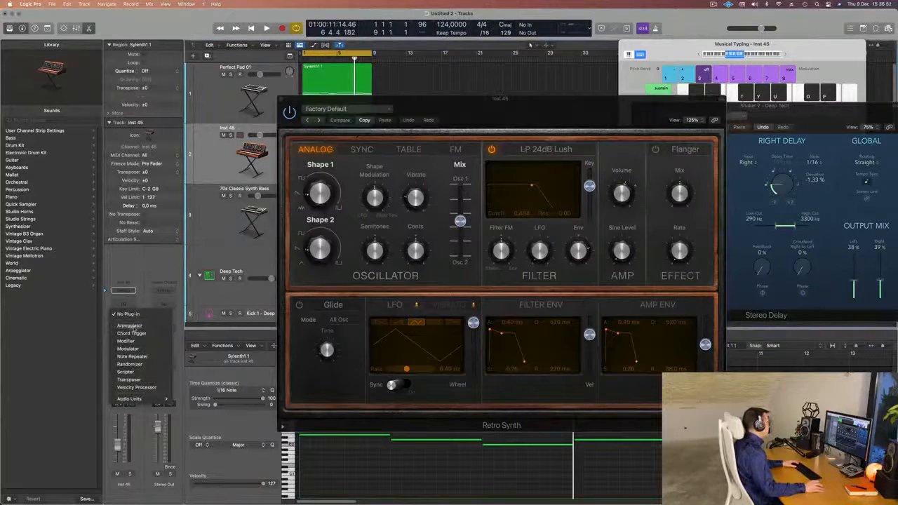
{"action": "left_click", "coordinate": [130, 326]}
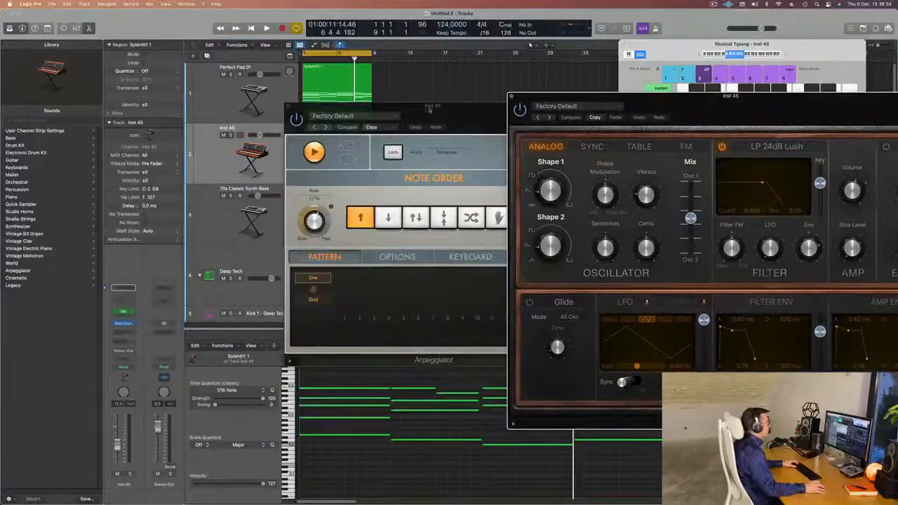
{"action": "left_click_drag", "start_coordinate": [429, 110], "coordinate": [639, 126]}
{"action": "left_click", "coordinate": [498, 122]}
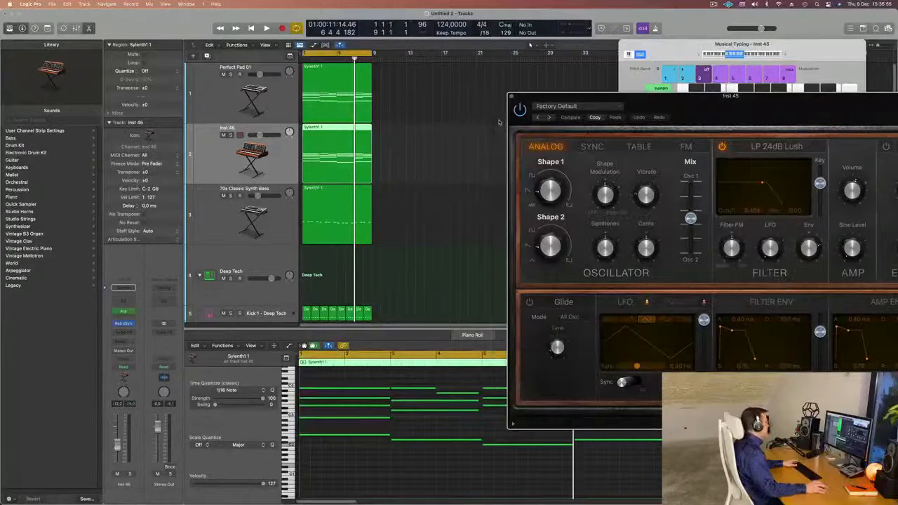
- Lower the Retro Synth track's volume to about -24 dB and play the arpeggiated chords from the start
{"action": "left_click", "coordinate": [233, 157]}
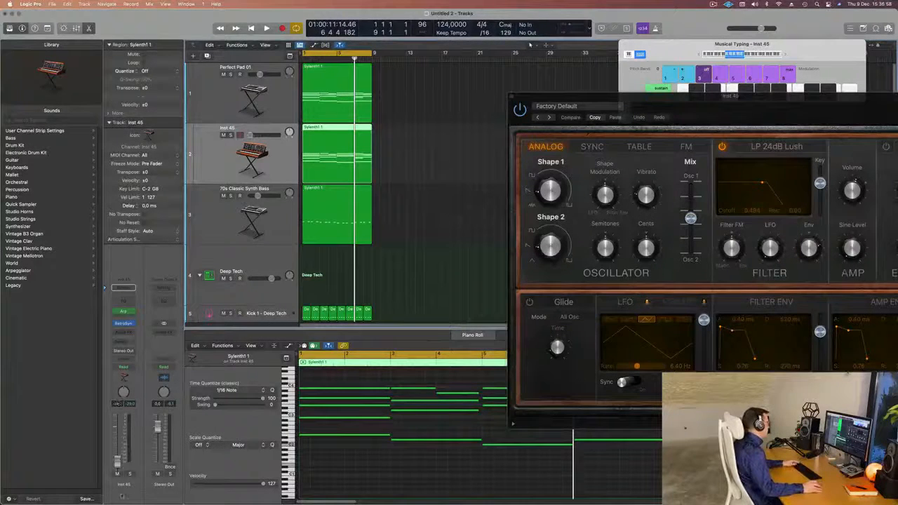
{"action": "key", "text": "Return"}
{"action": "key", "text": "space"}
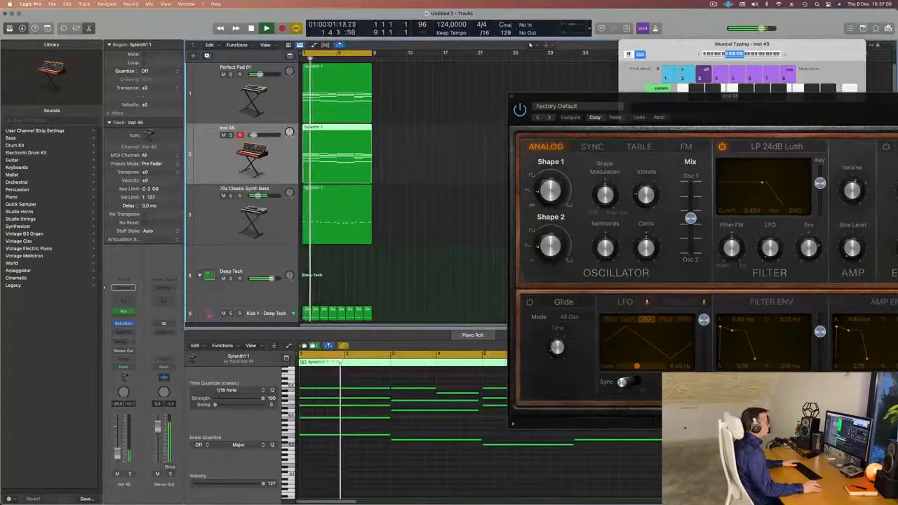
{"action": "left_click_drag", "start_coordinate": [754, 96], "coordinate": [515, 102]}
{"action": "key", "text": "Return"}
{"action": "key", "text": "Return"}
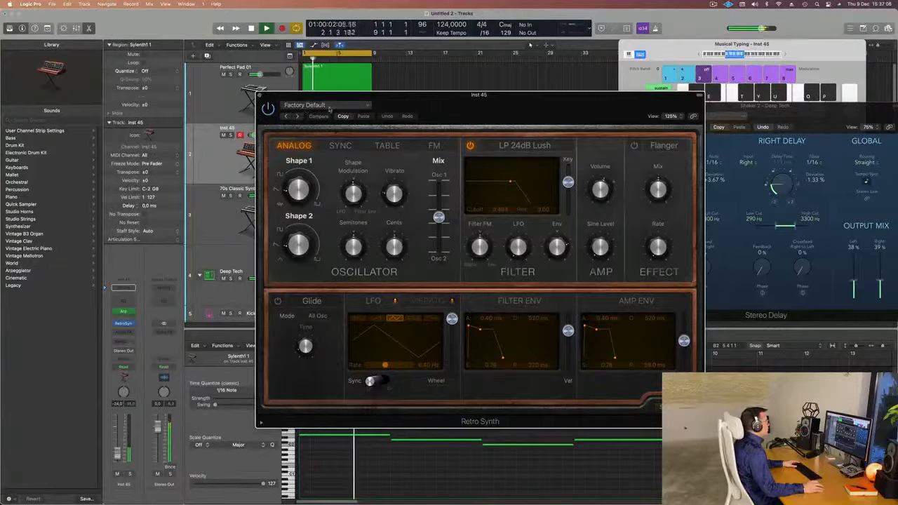
- Load the Calming Bells preset from Synth Keyboards in Retro Synth, listen to it, and advance to Delicate Chimes
{"action": "left_click", "coordinate": [319, 106]}
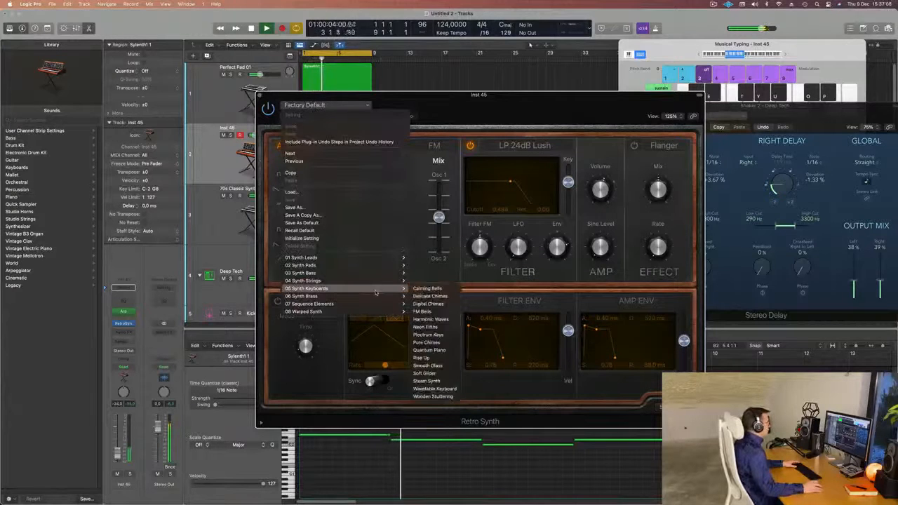
{"action": "mouse_move", "coordinate": [379, 281]}
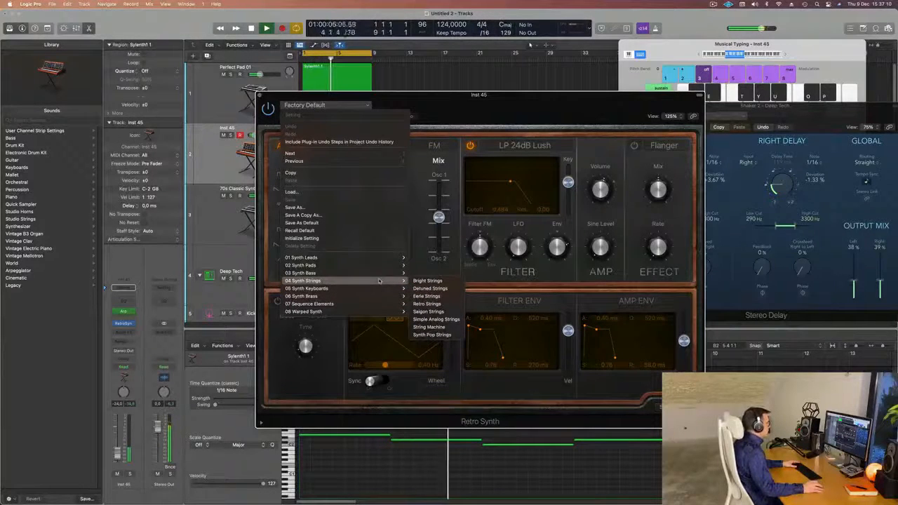
{"action": "left_click", "coordinate": [430, 288]}
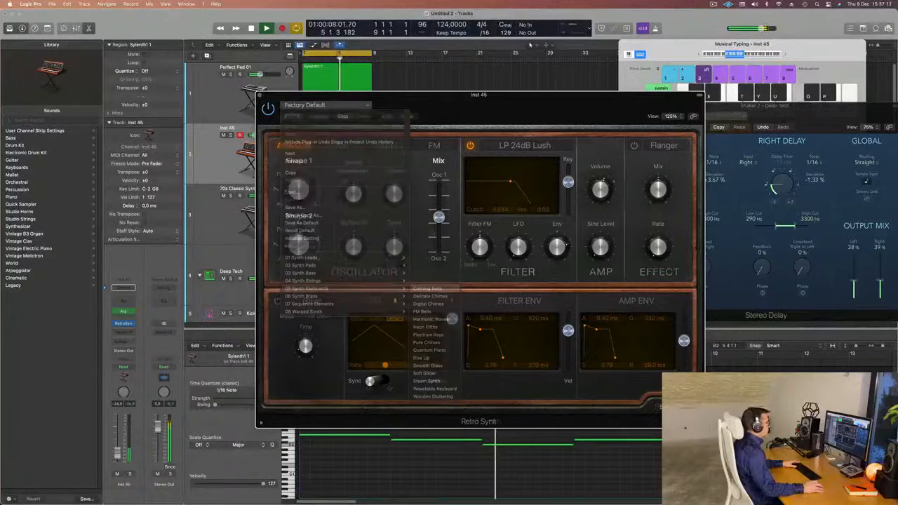
{"action": "left_click_drag", "start_coordinate": [501, 97], "coordinate": [577, 63]}
{"action": "key", "text": "Return"}
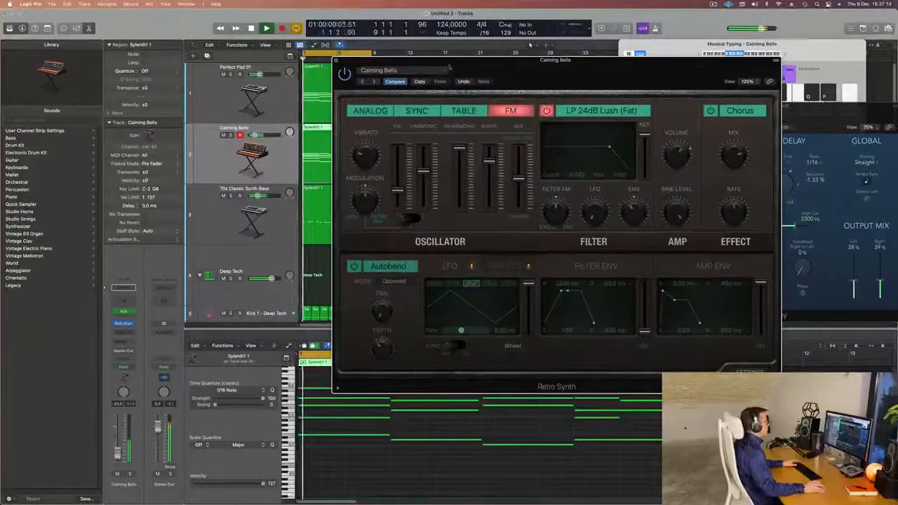
{"action": "left_click", "coordinate": [374, 81]}
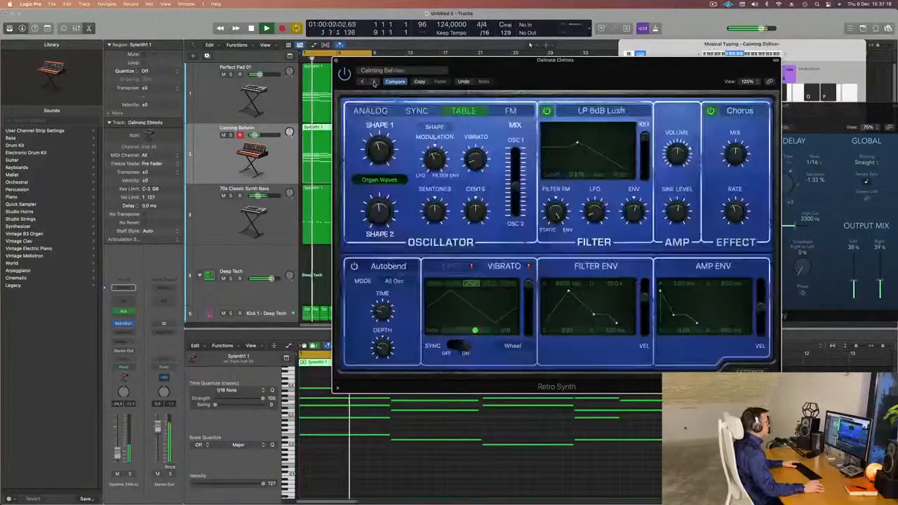
- Audition the Sync, Table and FM oscillator types on the Delicate Chimes sound and switch the oscillator to Analog
{"action": "left_click_drag", "start_coordinate": [538, 74], "coordinate": [480, 118]}
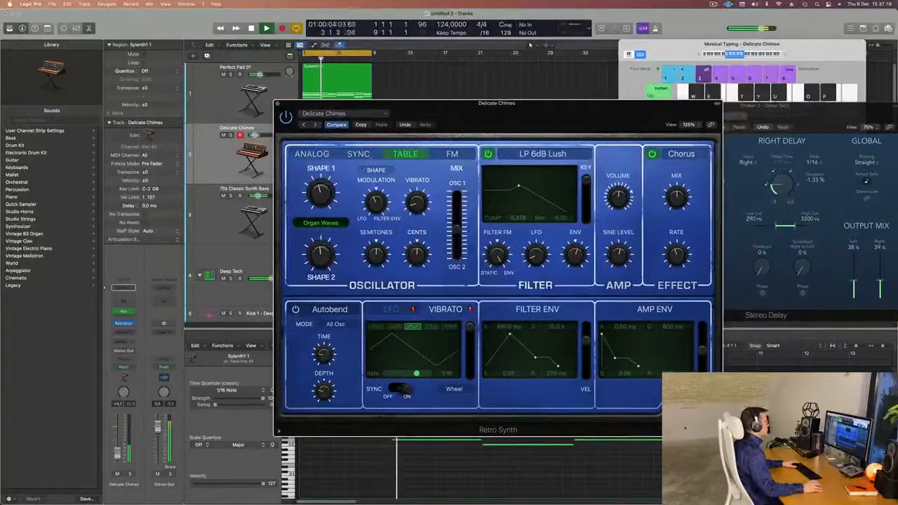
{"action": "left_click", "coordinate": [349, 153]}
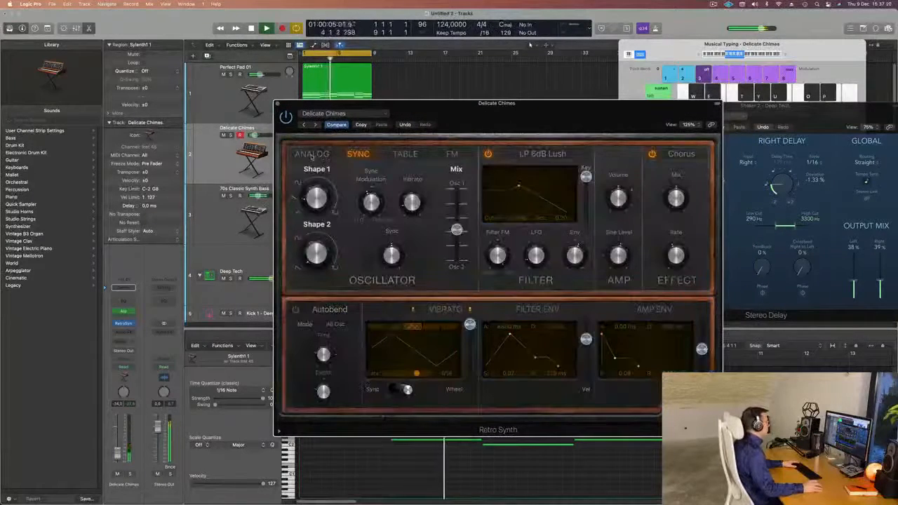
{"action": "left_click", "coordinate": [404, 154]}
{"action": "mouse_move", "coordinate": [479, 120]}
{"action": "left_mouse_down"}
{"action": "mouse_move", "coordinate": [460, 118]}
{"action": "mouse_move", "coordinate": [467, 118]}
{"action": "left_mouse_up"}
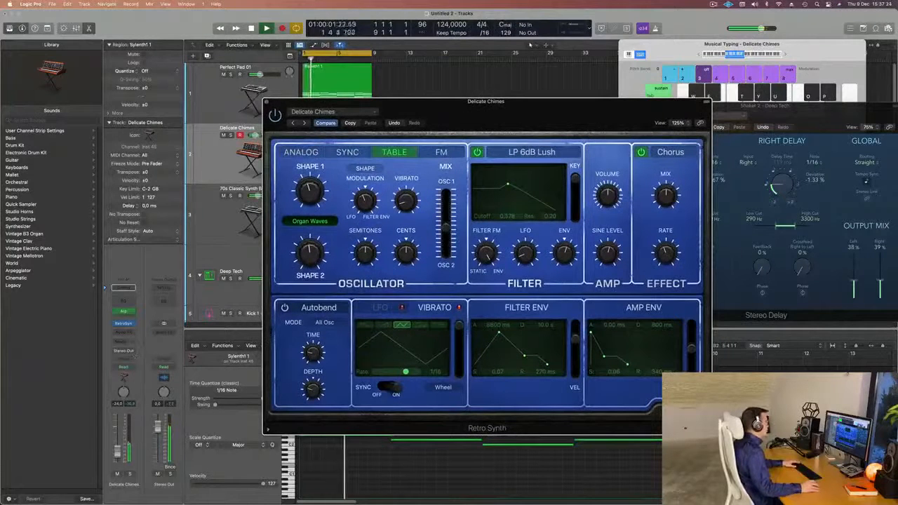
{"action": "left_click", "coordinate": [344, 32]}
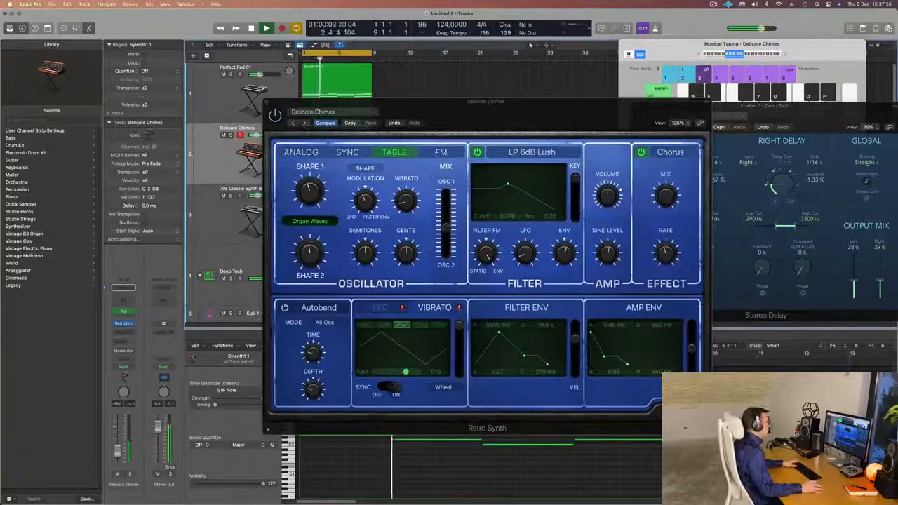
{"action": "left_click", "coordinate": [440, 152]}
{"action": "left_click", "coordinate": [347, 153]}
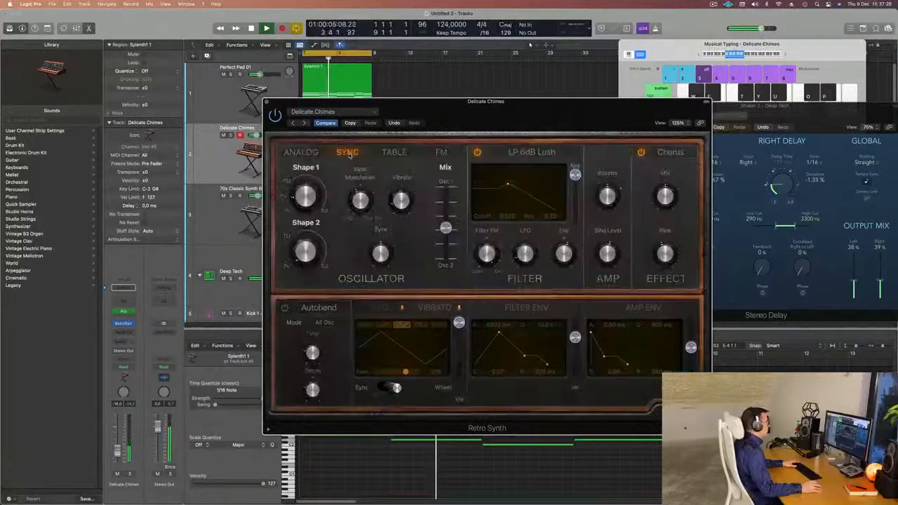
{"action": "left_click", "coordinate": [290, 152]}
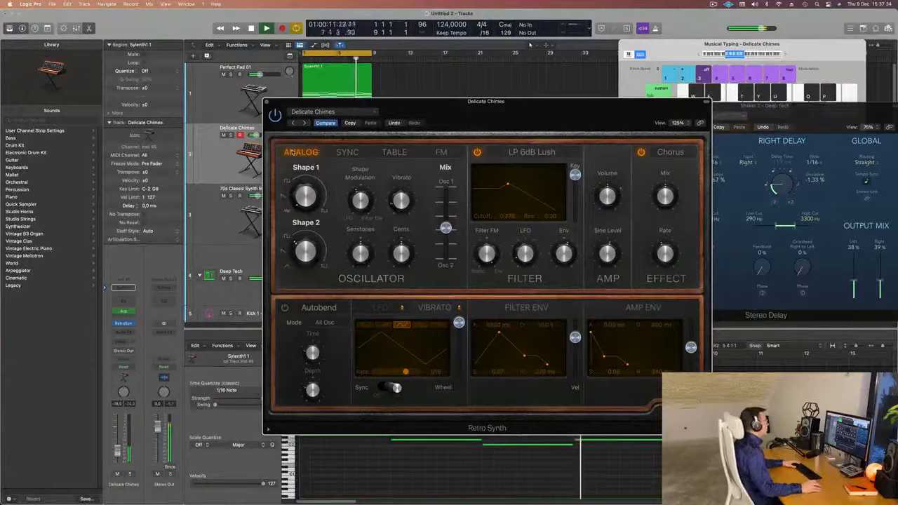
{"action": "left_click", "coordinate": [530, 44]}
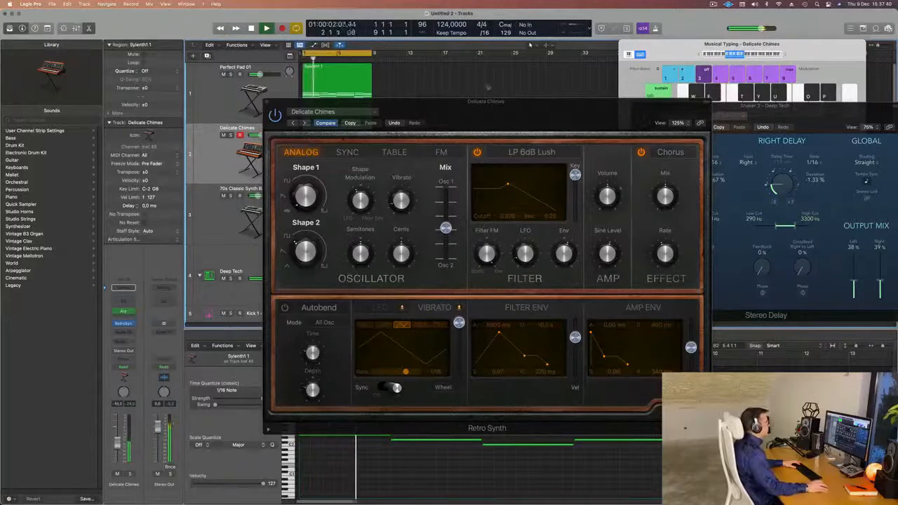
- Raise the LP 6dB Lush filter's cutoff to about 0.45 and shift the oscillator mix toward Osc 1
{"action": "left_click_drag", "start_coordinate": [505, 102], "coordinate": [435, 101]}
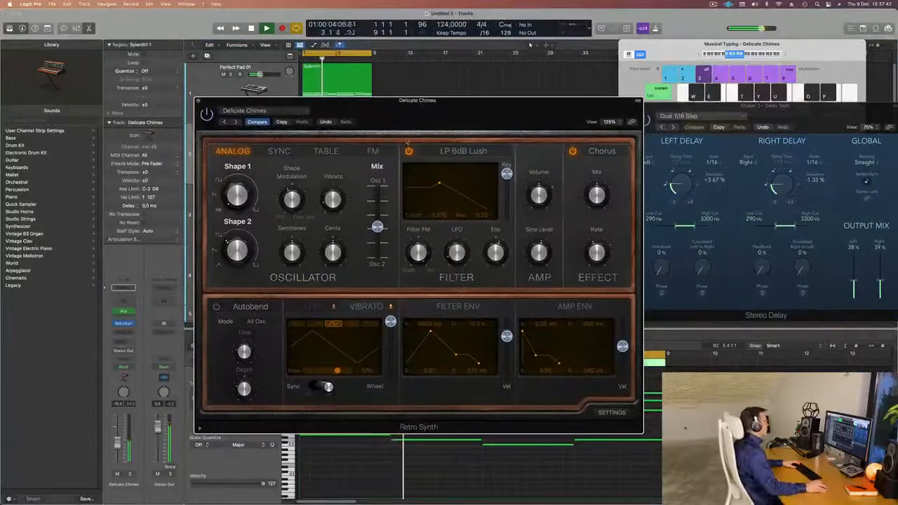
{"action": "left_click_drag", "start_coordinate": [441, 186], "coordinate": [453, 183]}
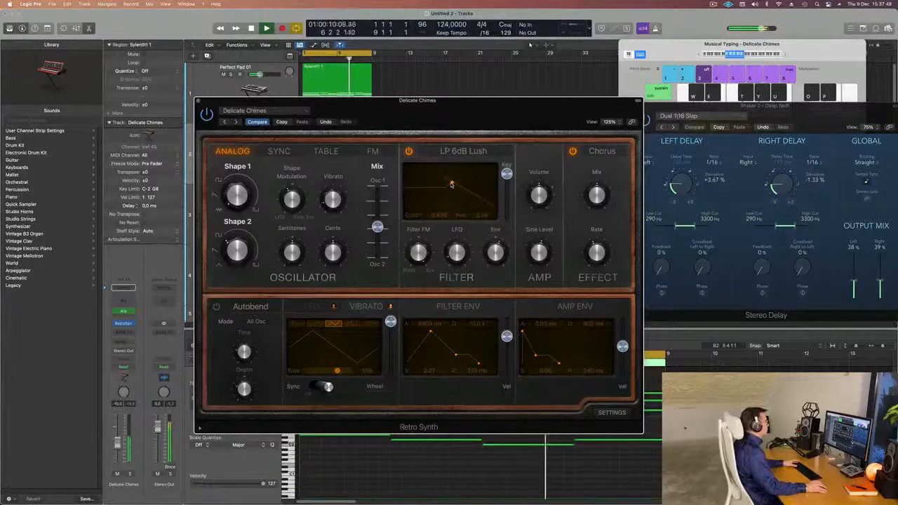
{"action": "mouse_move", "coordinate": [377, 210]}
{"action": "left_mouse_down"}
{"action": "mouse_move", "coordinate": [377, 188]}
{"action": "mouse_move", "coordinate": [377, 250]}
{"action": "mouse_move", "coordinate": [378, 211]}
{"action": "left_mouse_up"}
- Adjust the Delicate Chimes track's volume and move the oscillator mix slightly back toward Osc 2
{"action": "left_click_drag", "start_coordinate": [475, 109], "coordinate": [499, 111]}
{"action": "left_click", "coordinate": [117, 444]}
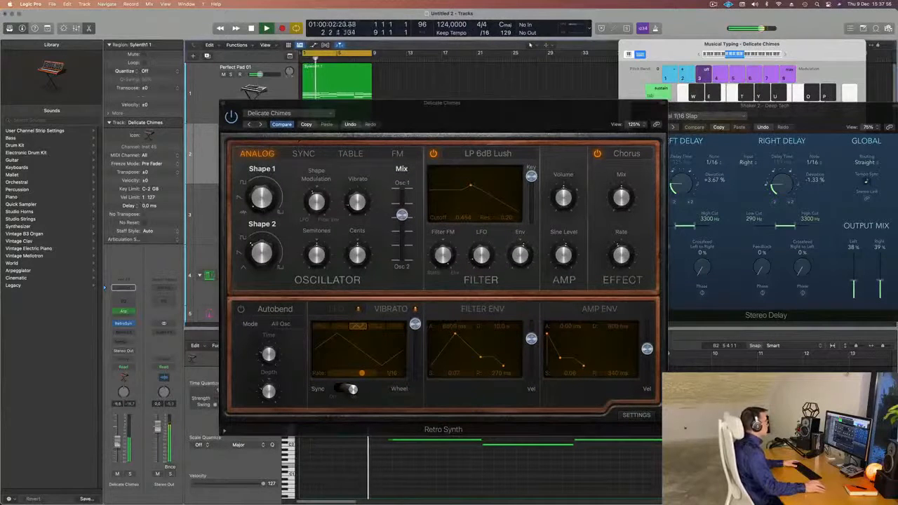
{"action": "left_click_drag", "start_coordinate": [401, 215], "coordinate": [400, 226]}
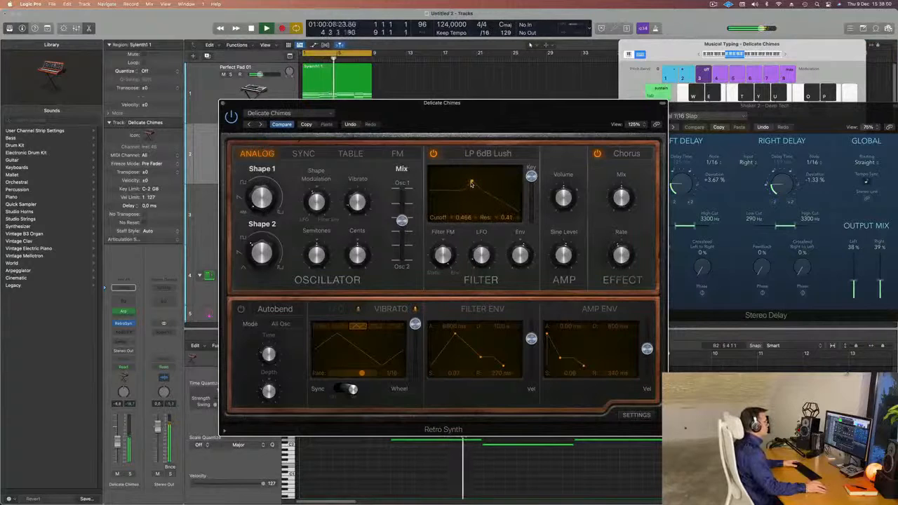
- Set the filter to about 0.49 cutoff and 0.37 resonance, and the oscillator mix to 0.43
{"action": "left_click_drag", "start_coordinate": [477, 183], "coordinate": [480, 184]}
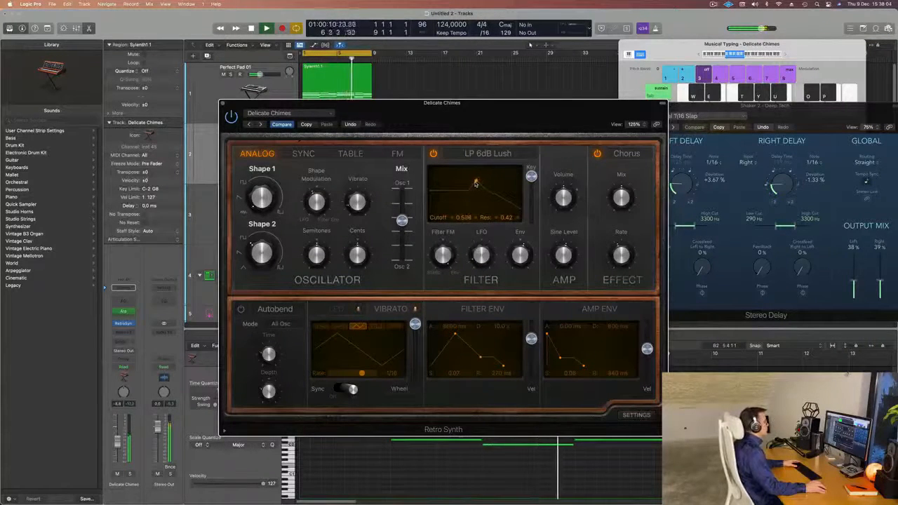
{"action": "left_click_drag", "start_coordinate": [474, 184], "coordinate": [475, 182]}
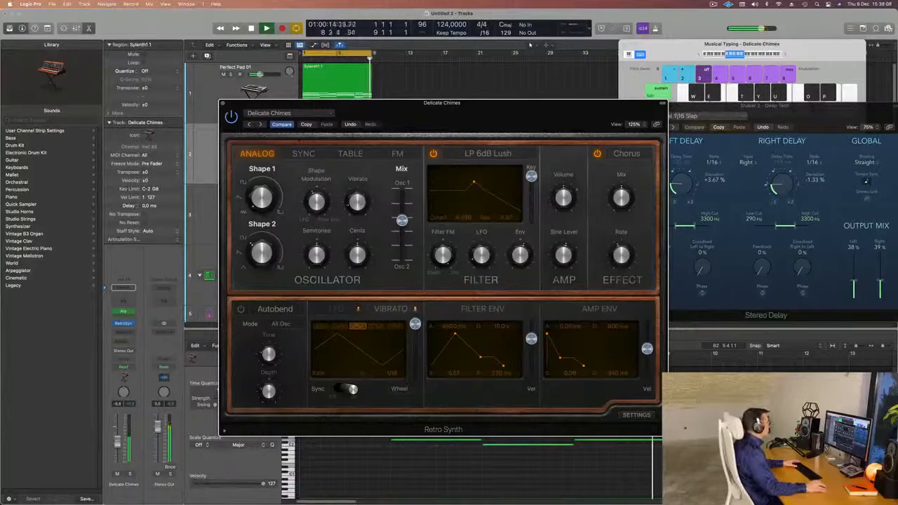
{"action": "left_click_drag", "start_coordinate": [455, 118], "coordinate": [579, 93]}
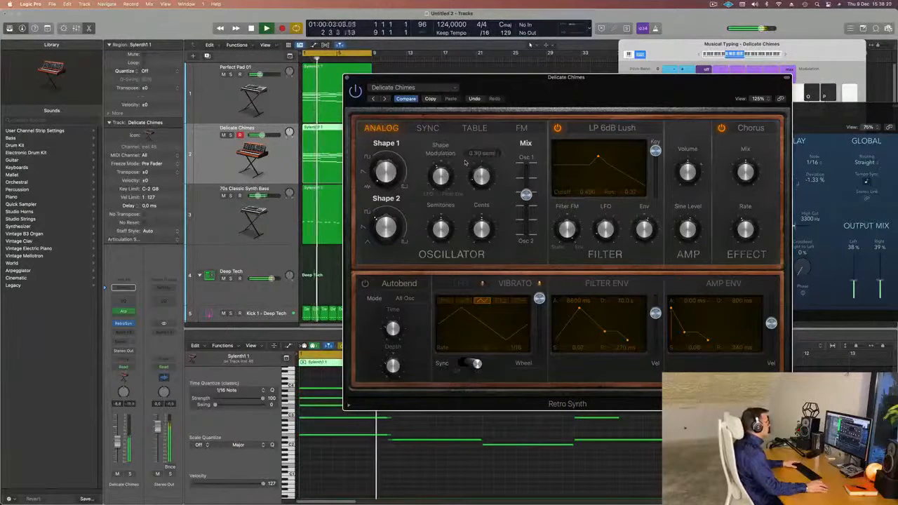
{"action": "mouse_move", "coordinate": [527, 195]}
{"action": "left_mouse_down"}
{"action": "mouse_move", "coordinate": [526, 216]}
{"action": "mouse_move", "coordinate": [527, 196]}
{"action": "left_mouse_up"}
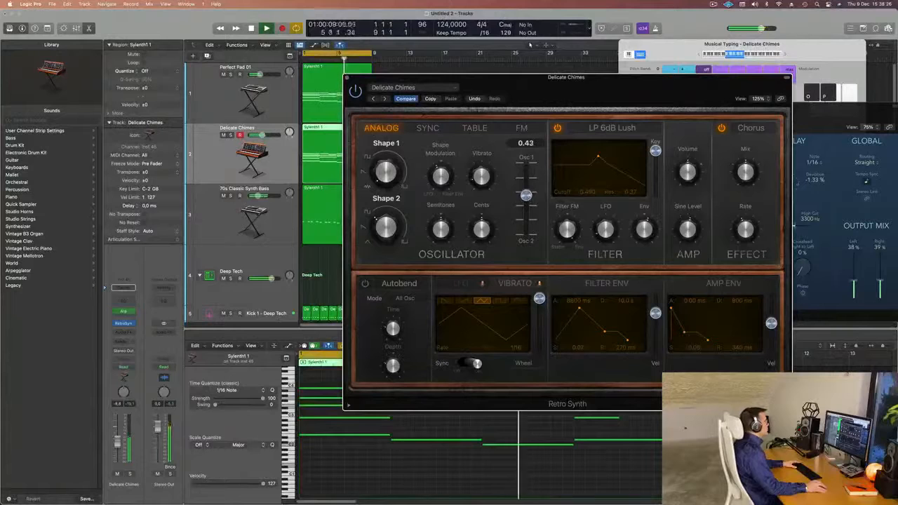
- Set Shape 2 to about 33 % and the filter to about 0.376 cutoff with 0.40 resonance
{"action": "left_click_drag", "start_coordinate": [385, 219], "coordinate": [388, 182]}
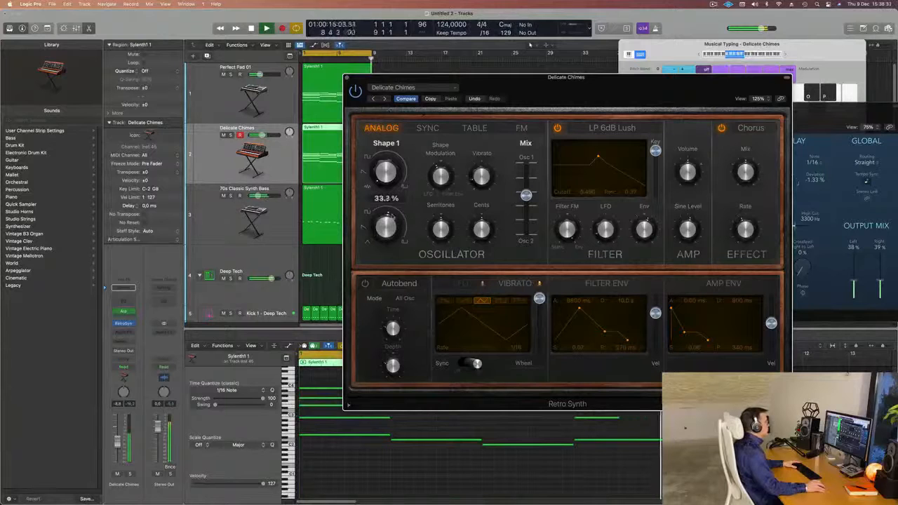
{"action": "left_click_drag", "start_coordinate": [393, 216], "coordinate": [393, 217]}
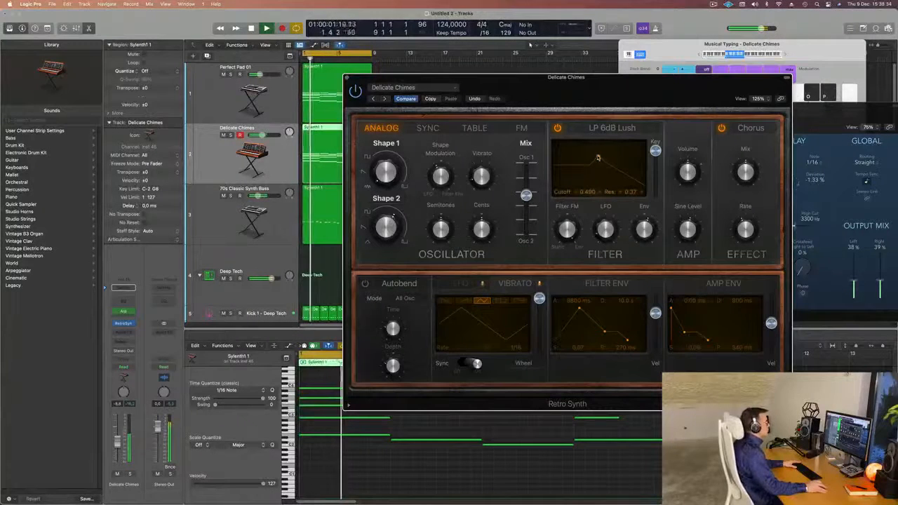
{"action": "left_click_drag", "start_coordinate": [597, 158], "coordinate": [589, 157]}
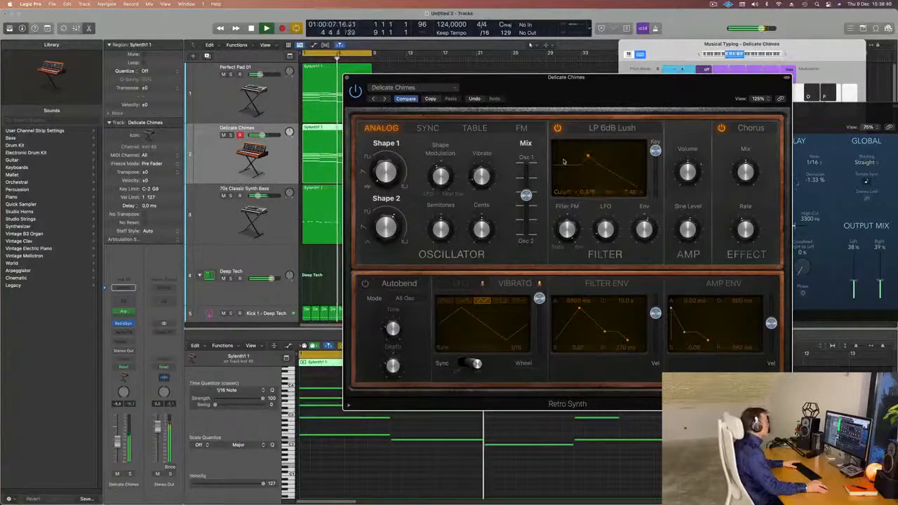
- Delete the short upper note in bar 4 of the Delicate Chimes region and extend bar 3's top note to two bars
{"action": "left_click_drag", "start_coordinate": [605, 98], "coordinate": [838, 91]}
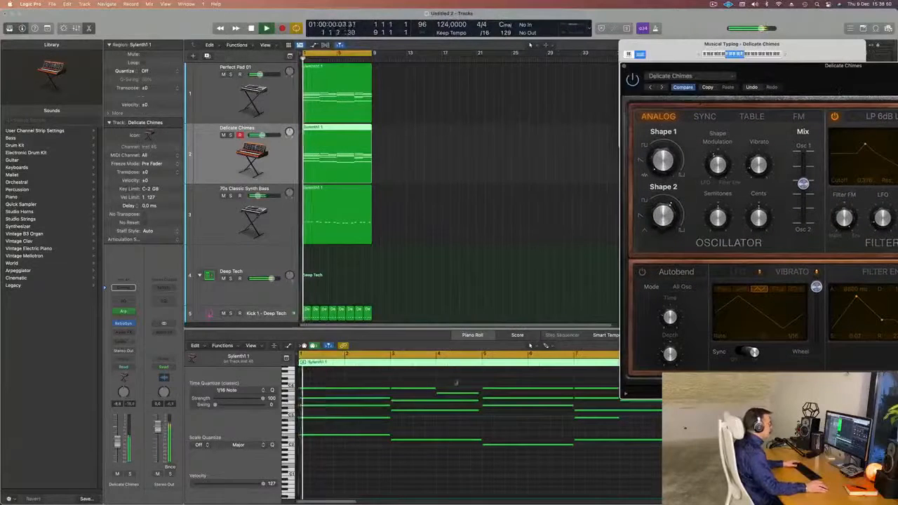
{"action": "left_click", "coordinate": [437, 388]}
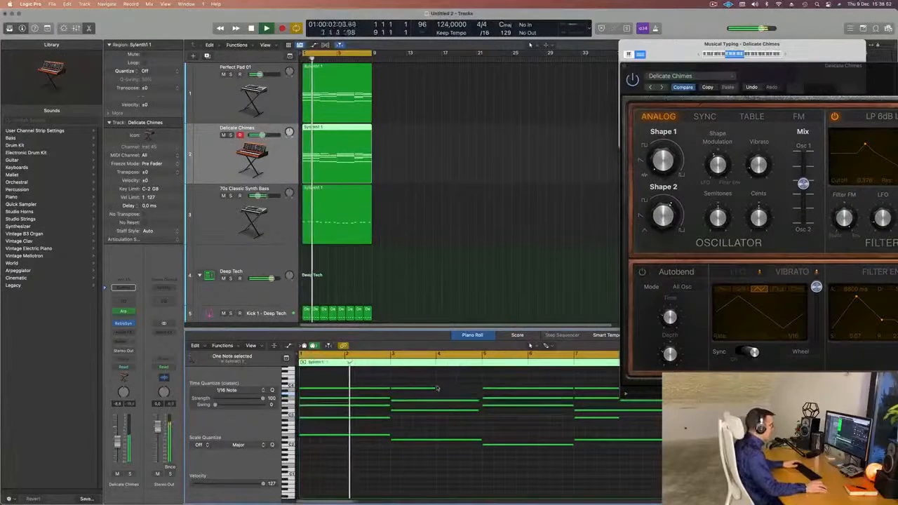
{"action": "left_click_drag", "start_coordinate": [437, 388], "coordinate": [482, 388]}
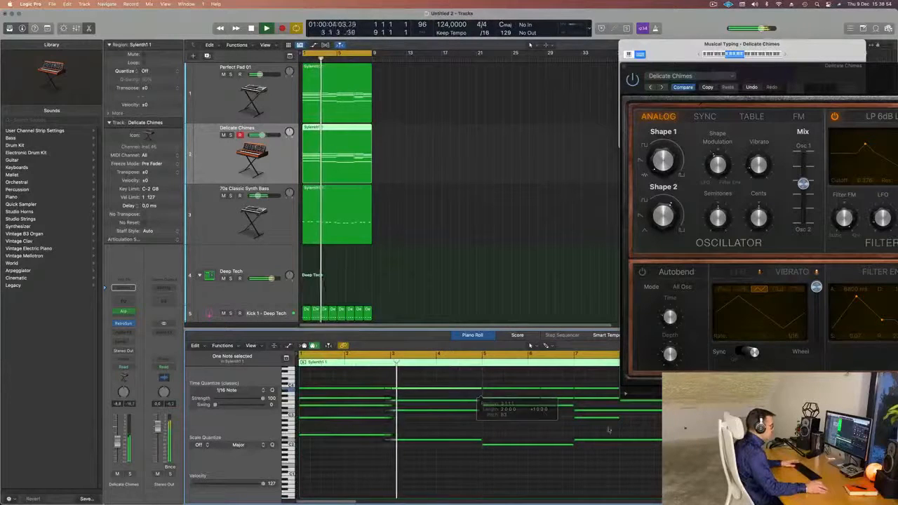
- Clear the short upper notes in bar 8, extend bar 7's one-bar notes through bar 8, and play from the start
{"action": "scroll", "coordinate": [609, 430], "scroll_direction": "right", "scroll_amount": 3}
{"action": "left_click_drag", "start_coordinate": [541, 383], "coordinate": [542, 404]}
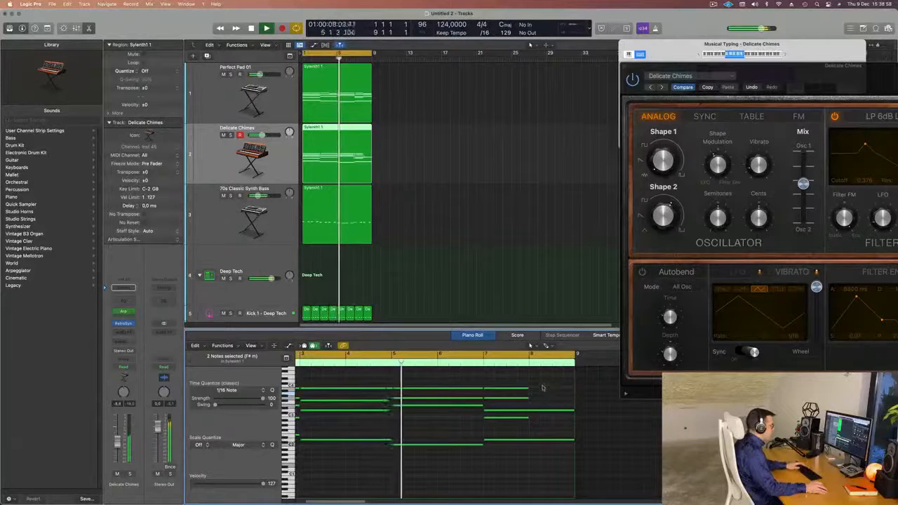
{"action": "left_click_drag", "start_coordinate": [528, 388], "coordinate": [572, 389]}
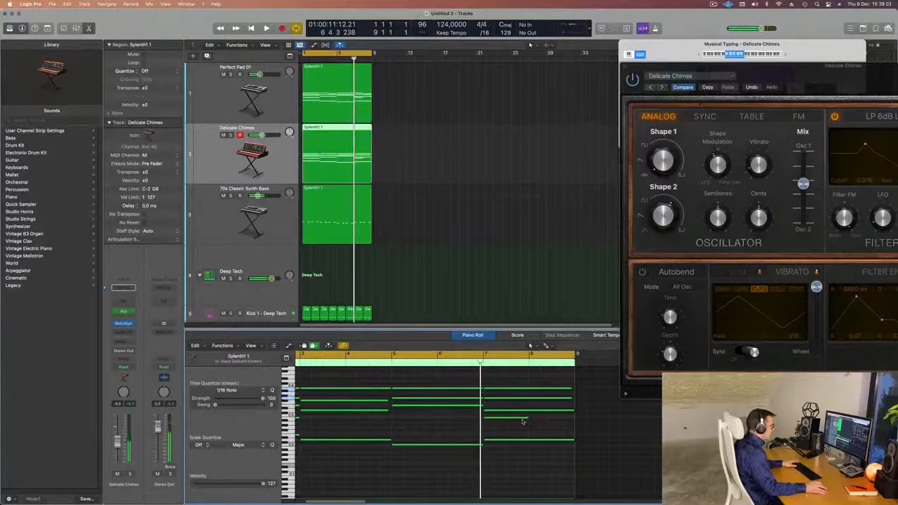
{"action": "left_click_drag", "start_coordinate": [529, 418], "coordinate": [571, 398]}
{"action": "key", "text": "space"}
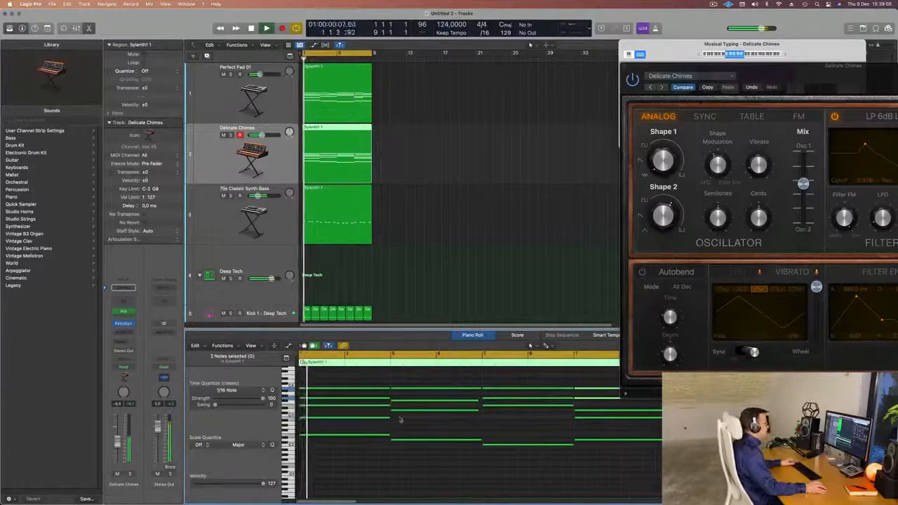
- Hide Musical Typing, show the mixer, and copy the bass track's Compressor onto the Delicate Chimes channel during playback
{"action": "left_click_drag", "start_coordinate": [785, 63], "coordinate": [711, 48]}
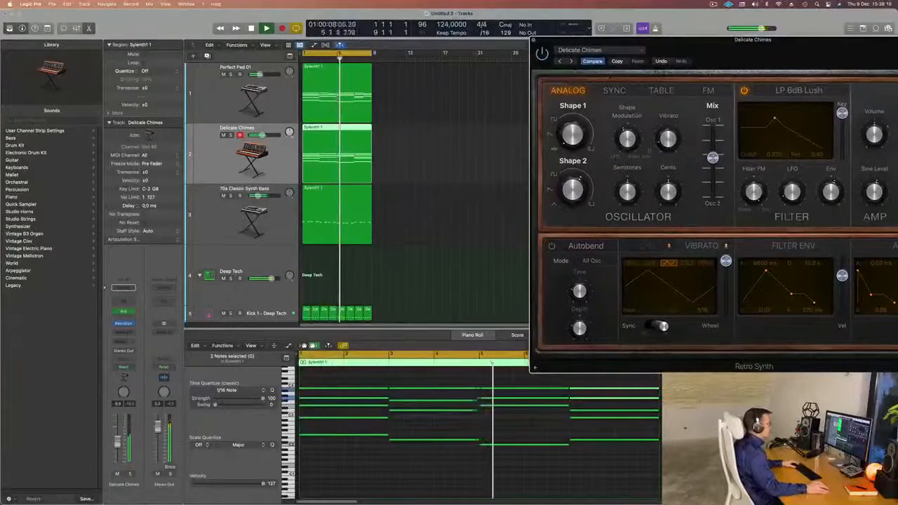
{"action": "left_click_drag", "start_coordinate": [773, 42], "coordinate": [643, 98]}
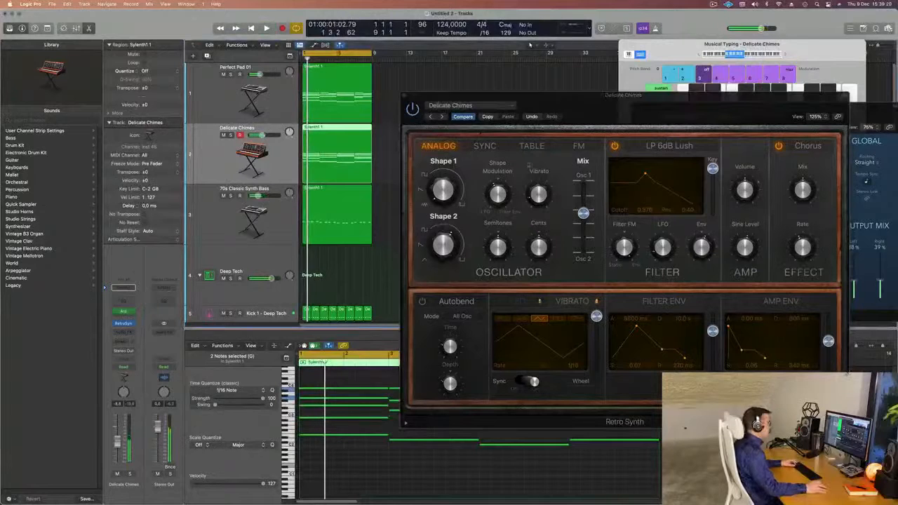
{"action": "key", "text": "super+k"}
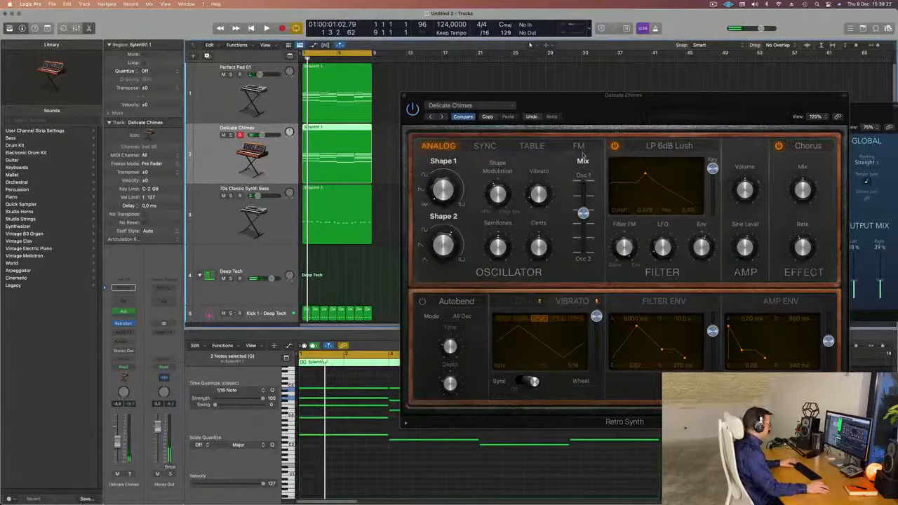
{"action": "key", "text": "x"}
{"action": "left_click_drag", "start_coordinate": [574, 109], "coordinate": [795, 104]}
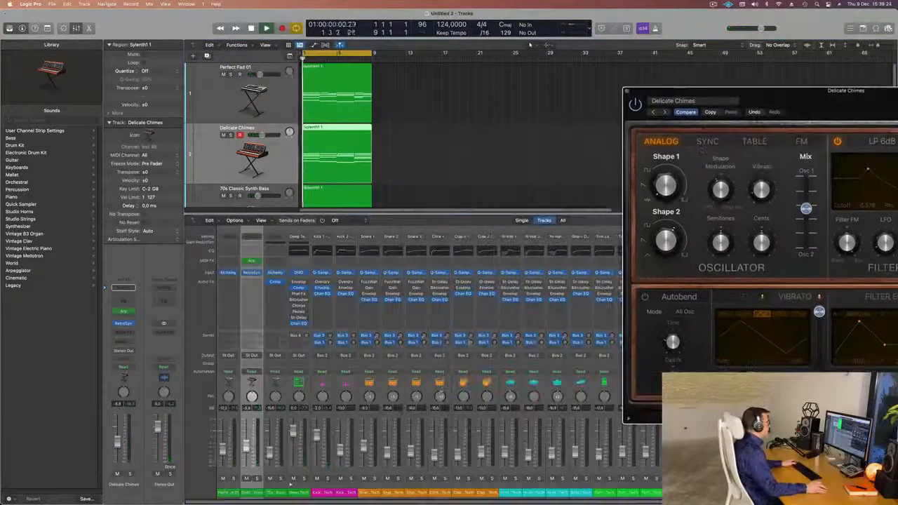
{"action": "key", "text": "space"}
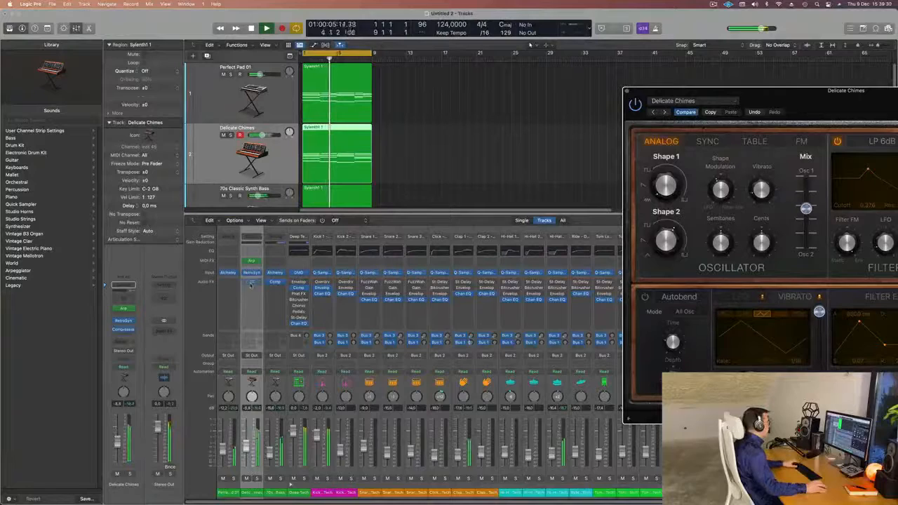
{"action": "left_click_drag", "start_coordinate": [847, 104], "coordinate": [739, 103]}
- Restart playback and insert a stereo Delay Designer after the Compressor on the Delicate Chimes track
{"action": "scroll", "coordinate": [216, 188], "scroll_direction": "down", "scroll_amount": 3}
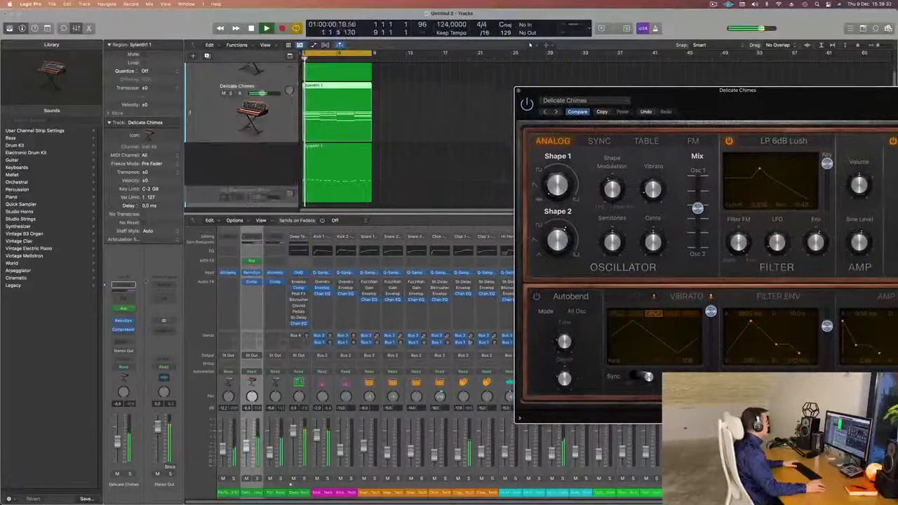
{"action": "left_click", "coordinate": [215, 190]}
{"action": "scroll", "coordinate": [215, 191], "scroll_direction": "down", "scroll_amount": 3}
{"action": "key", "text": "space"}
{"action": "key", "text": "space"}
{"action": "scroll", "coordinate": [233, 148], "scroll_direction": "up", "scroll_amount": 2}
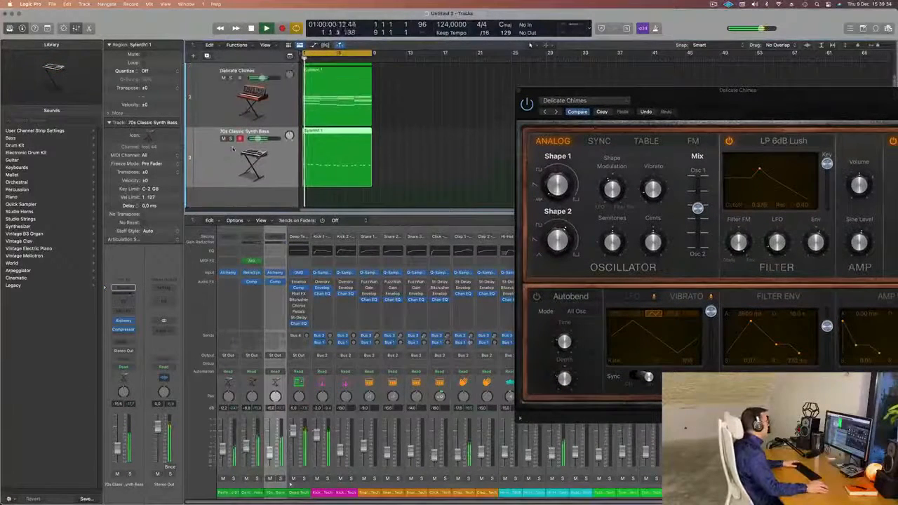
{"action": "left_click", "coordinate": [226, 114]}
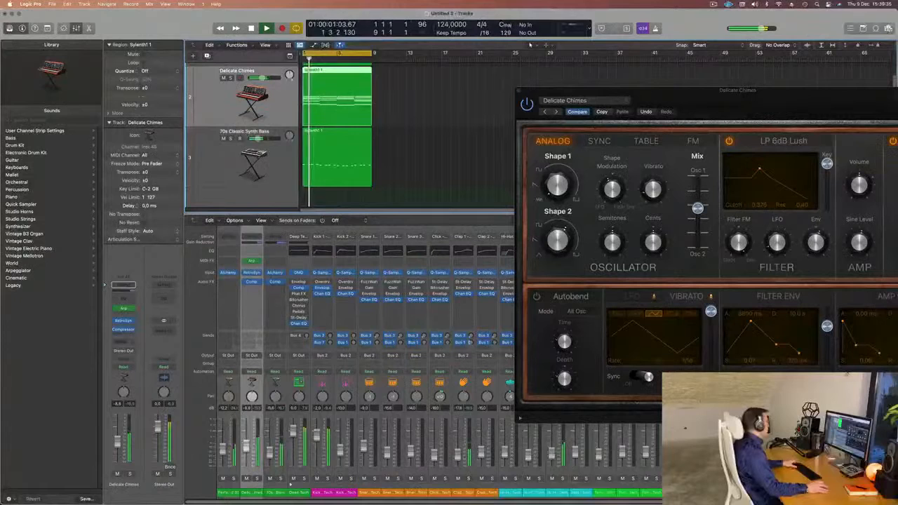
{"action": "left_click", "coordinate": [128, 336]}
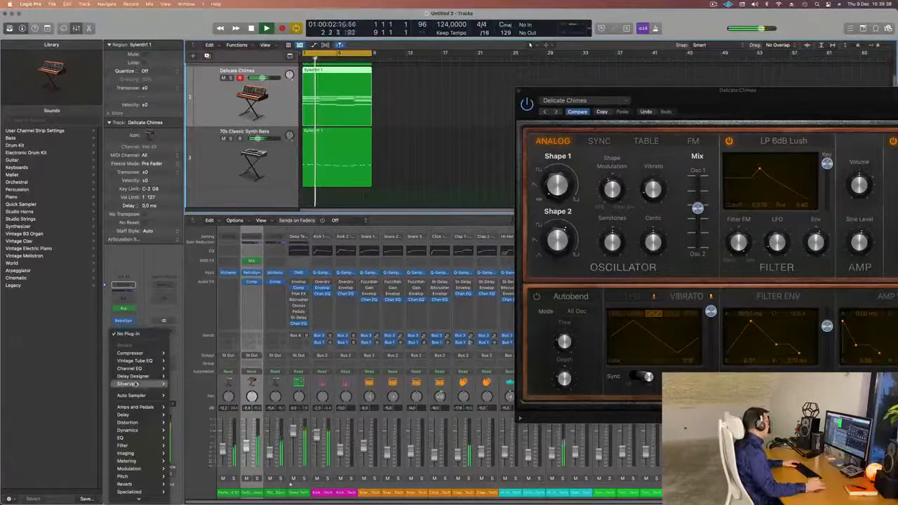
{"action": "mouse_move", "coordinate": [135, 385]}
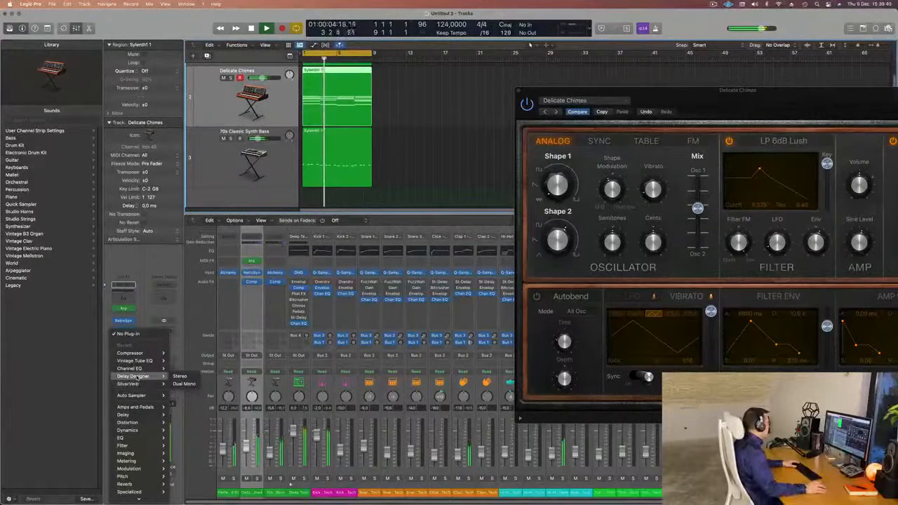
{"action": "left_click", "coordinate": [180, 376]}
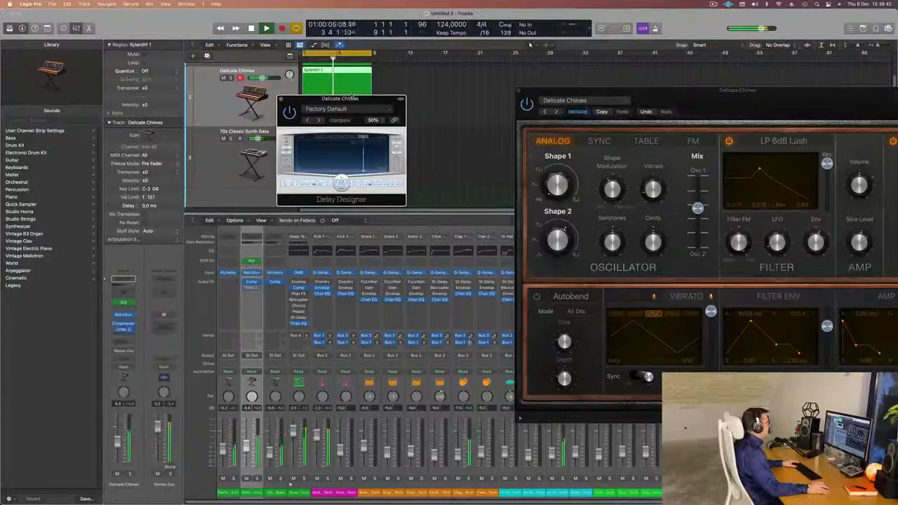
- Enlarge the Delay Designer window and load its simple 1/16 Slow Pan setting
{"action": "left_click_drag", "start_coordinate": [392, 205], "coordinate": [829, 369]}
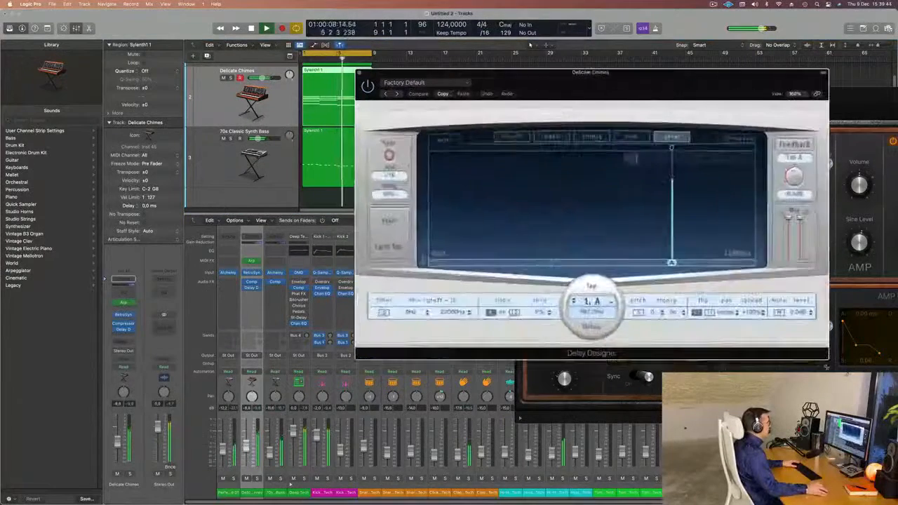
{"action": "left_click_drag", "start_coordinate": [621, 83], "coordinate": [343, 68]}
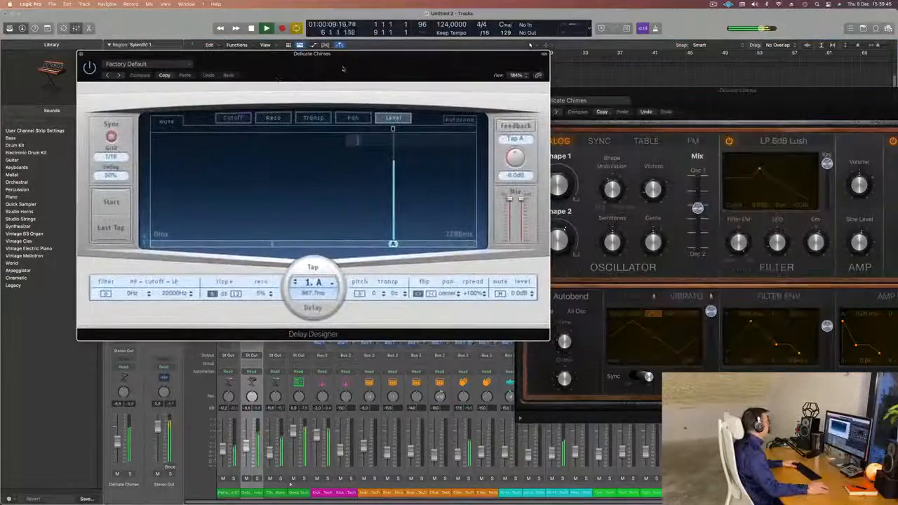
{"action": "left_click", "coordinate": [153, 64]}
{"action": "mouse_move", "coordinate": [170, 217]}
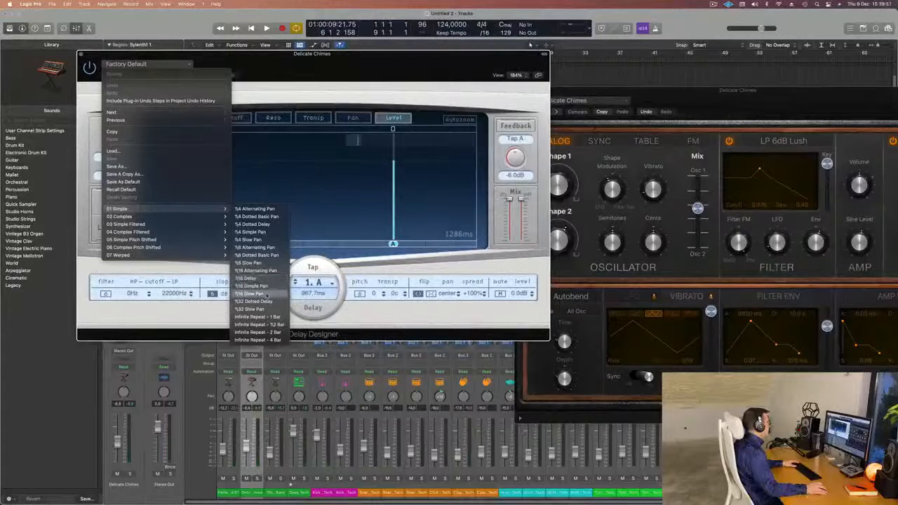
{"action": "left_click", "coordinate": [261, 294]}
{"action": "left_click_drag", "start_coordinate": [355, 65], "coordinate": [607, 50]}
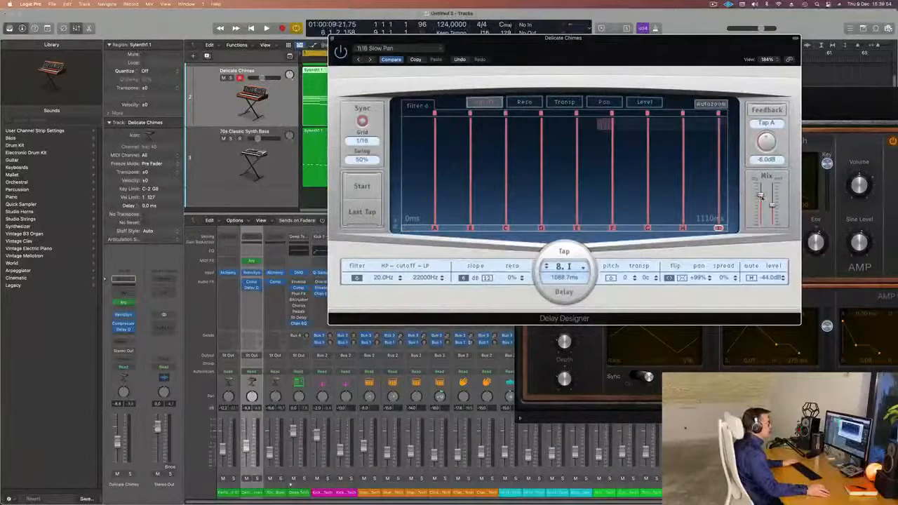
- Play the loop and balance the Delay Designer's mix, with the dry level at maximum
{"action": "key", "text": "space"}
{"action": "mouse_move", "coordinate": [772, 205]}
{"action": "left_mouse_down"}
{"action": "mouse_move", "coordinate": [772, 219]}
{"action": "mouse_move", "coordinate": [772, 211]}
{"action": "left_mouse_up"}
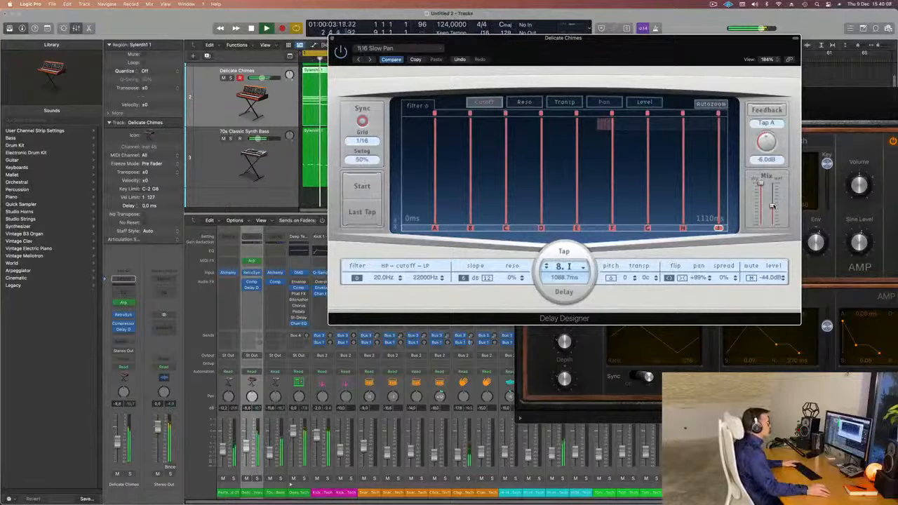
{"action": "mouse_move", "coordinate": [771, 205]}
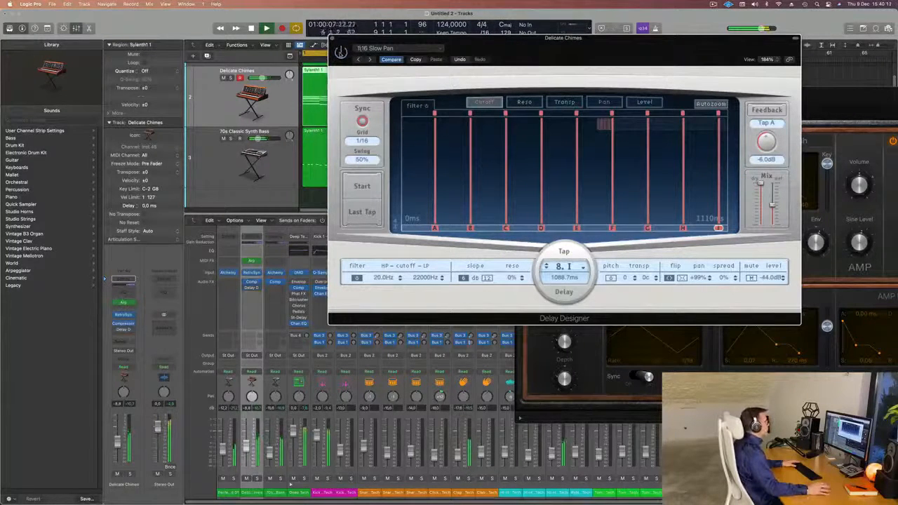
- Move the Compressor after the Delay Designer on the Delicate Chimes channel, restart playback, and close the Delay Designer and Retro Synth windows
{"action": "left_click_drag", "start_coordinate": [487, 50], "coordinate": [595, 46]}
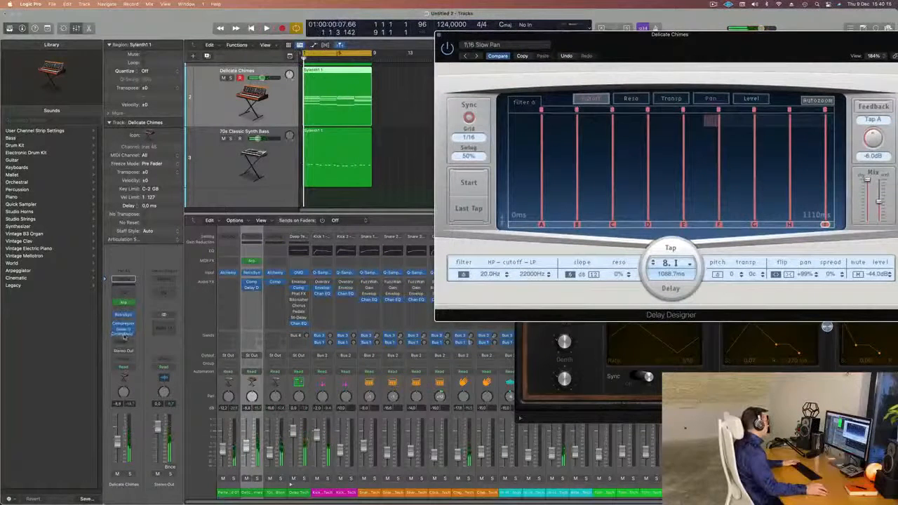
{"action": "left_click_drag", "start_coordinate": [125, 337], "coordinate": [128, 336]}
{"action": "key", "text": "space"}
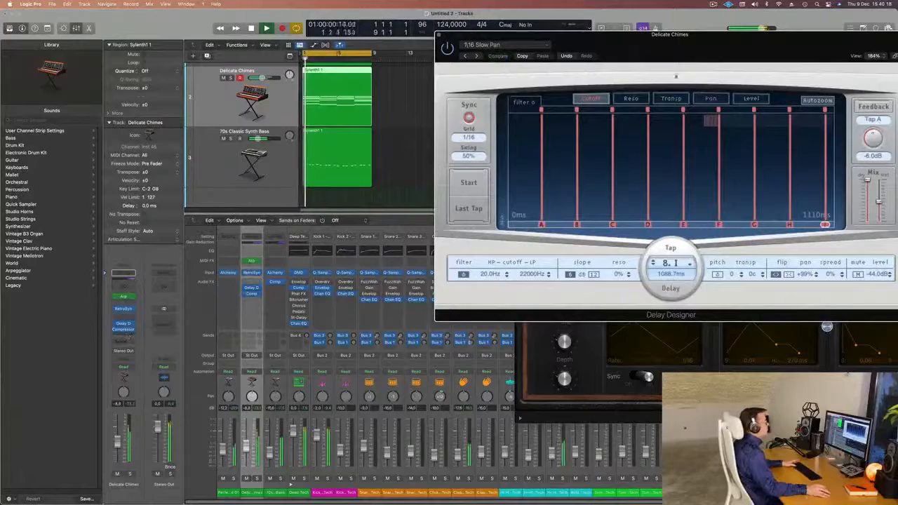
{"action": "left_click_drag", "start_coordinate": [708, 49], "coordinate": [498, 142]}
{"action": "left_click", "coordinate": [234, 125]}
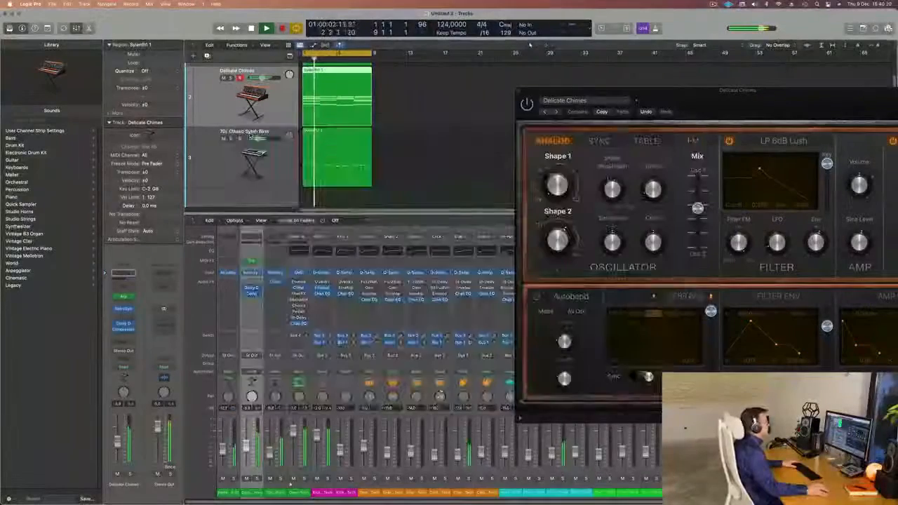
{"action": "left_click_drag", "start_coordinate": [570, 91], "coordinate": [519, 79]}
{"action": "left_click", "coordinate": [469, 80]}
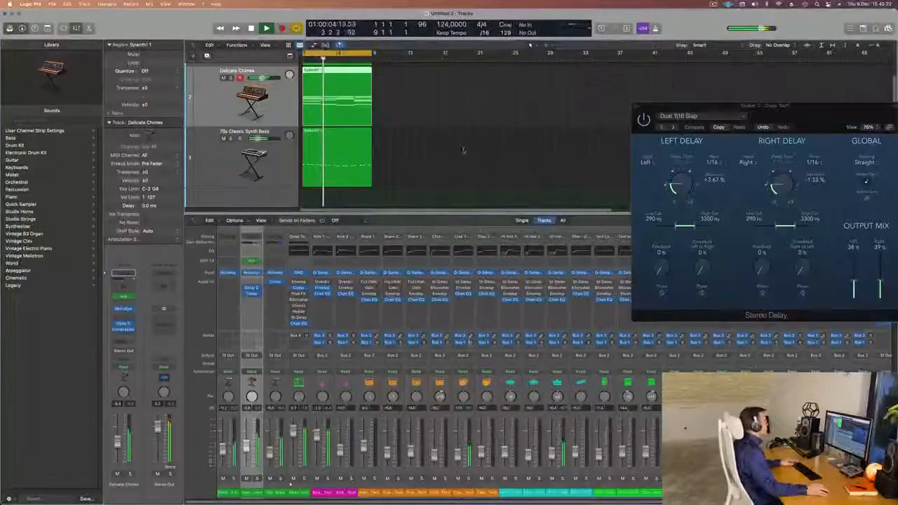
- Reopen the Retro Synth on Delicate Chimes, raise its filter cutoff slightly during playback, and lower the track's volume a little
{"action": "scroll", "coordinate": [456, 150], "scroll_direction": "up", "scroll_amount": 5}
{"action": "scroll", "coordinate": [418, 174], "scroll_direction": "up", "scroll_amount": 2}
{"action": "scroll", "coordinate": [456, 163], "scroll_direction": "right", "scroll_amount": 2}
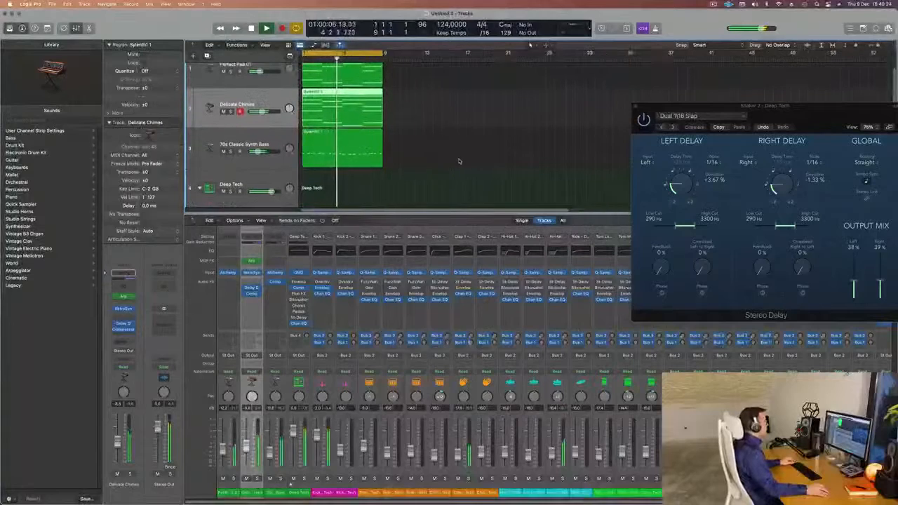
{"action": "scroll", "coordinate": [456, 162], "scroll_direction": "left", "scroll_amount": 2}
{"action": "scroll", "coordinate": [426, 163], "scroll_direction": "down", "scroll_amount": 4}
{"action": "scroll", "coordinate": [409, 158], "scroll_direction": "up", "scroll_amount": 5}
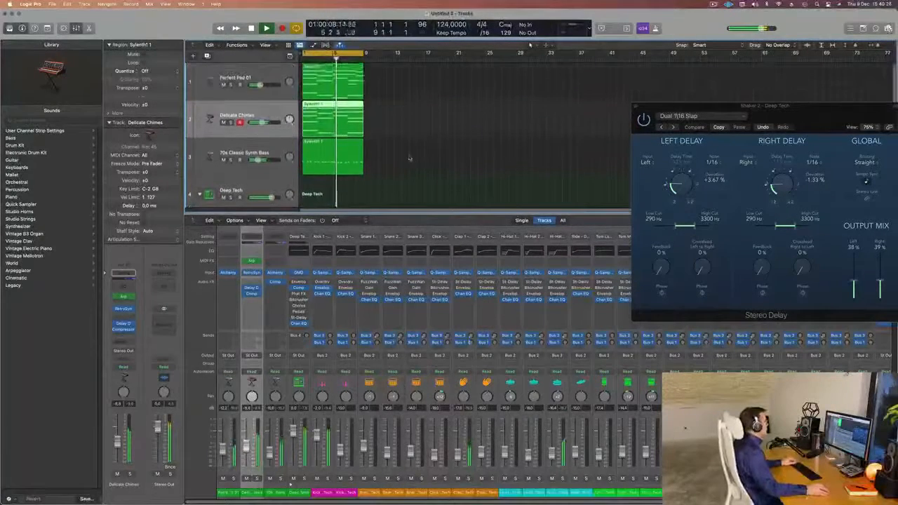
{"action": "key", "text": "Down"}
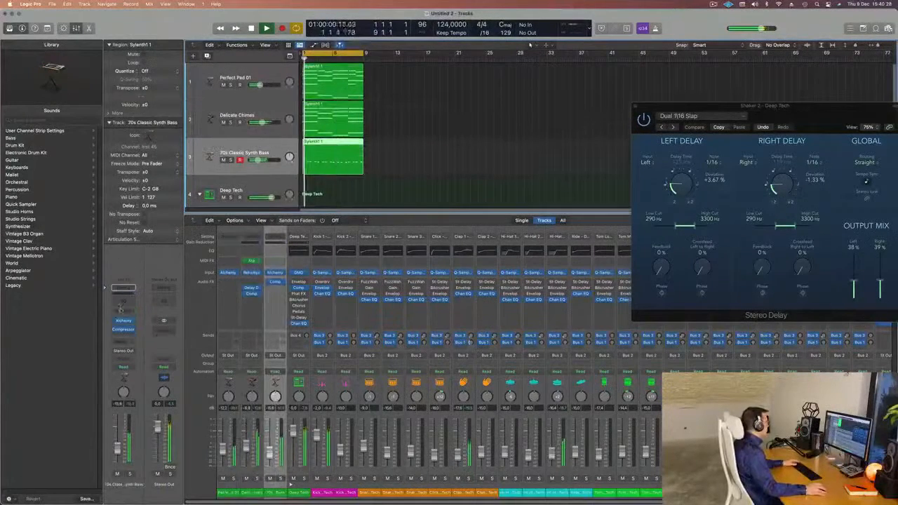
{"action": "key", "text": "Up"}
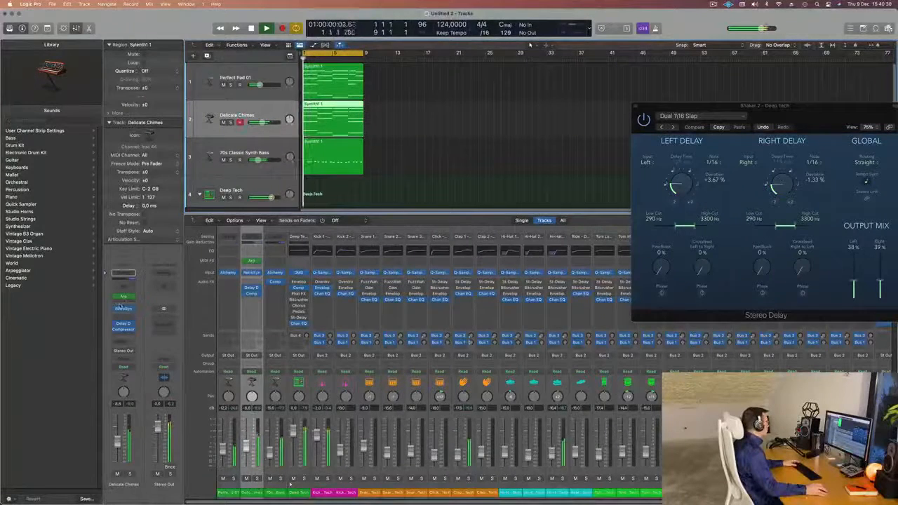
{"action": "left_click", "coordinate": [125, 310]}
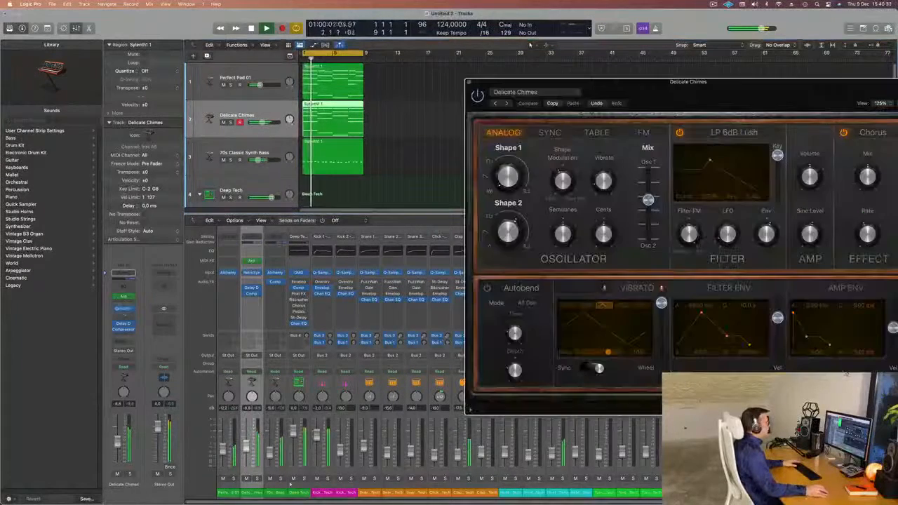
{"action": "left_click_drag", "start_coordinate": [665, 103], "coordinate": [524, 96]}
{"action": "key", "text": "space"}
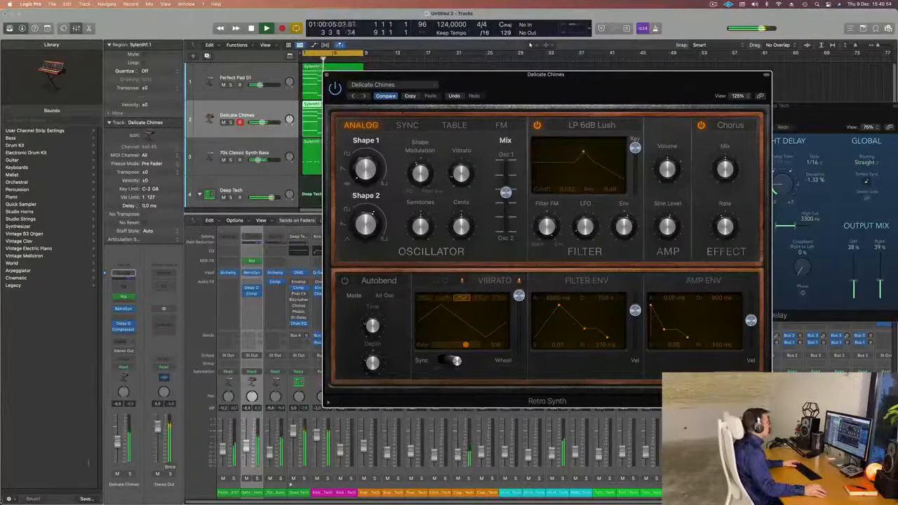
{"action": "left_click_drag", "start_coordinate": [117, 444], "coordinate": [118, 448]}
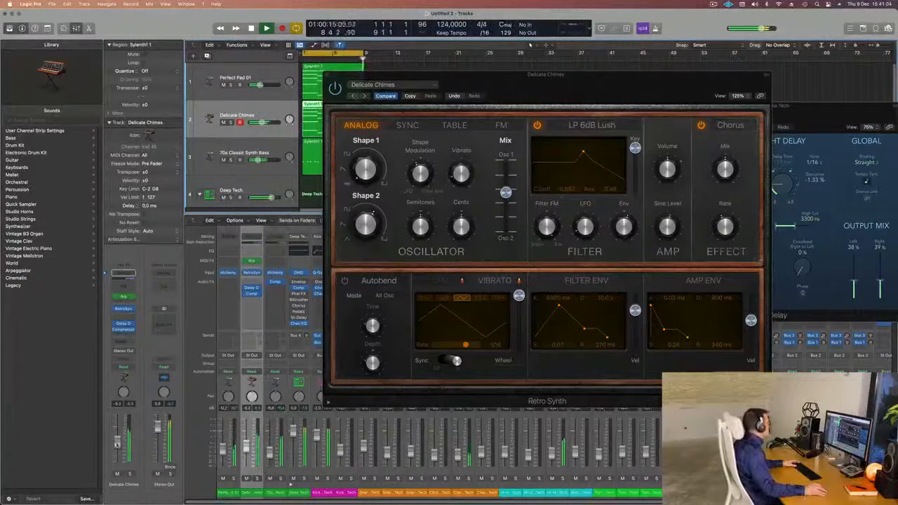
{"action": "left_click", "coordinate": [326, 76]}
- Duplicate the 70s Classic Synth Bass track with its settings as a new empty track below it, and restart playback
{"action": "left_click", "coordinate": [237, 151]}
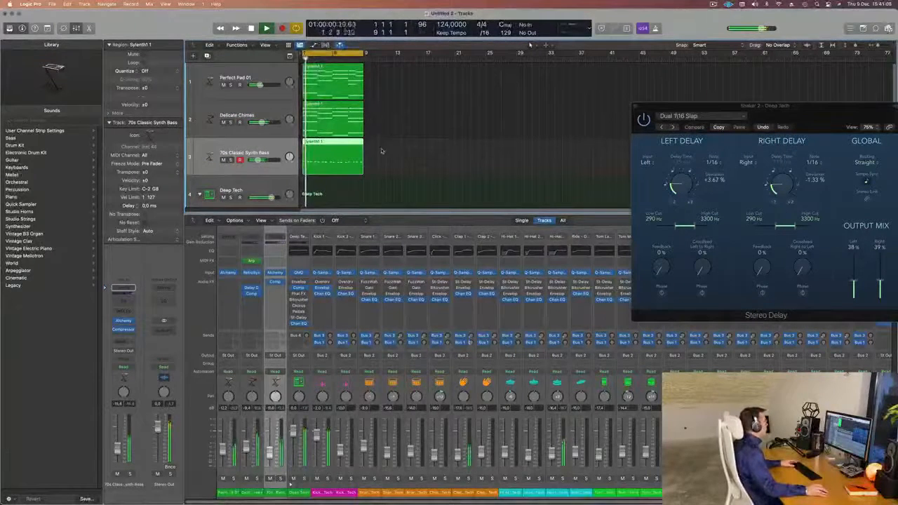
{"action": "scroll", "coordinate": [383, 150], "scroll_direction": "down", "scroll_amount": 3}
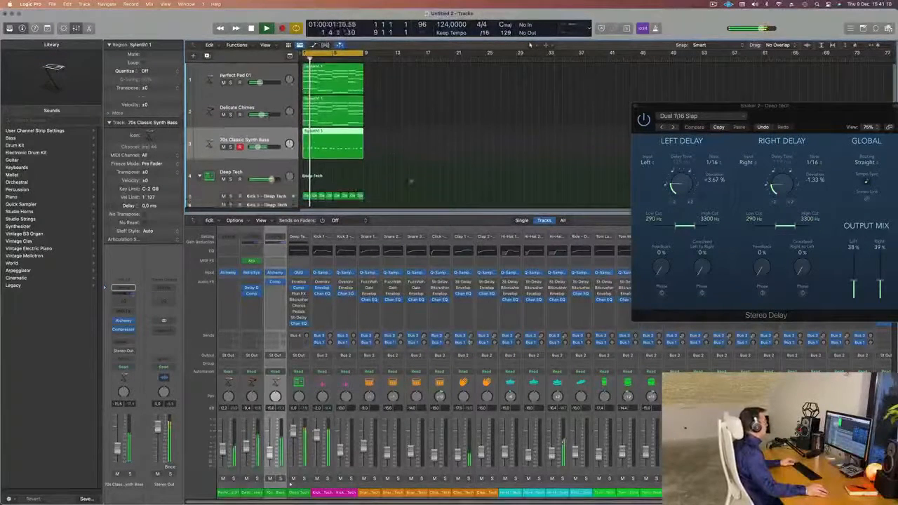
{"action": "scroll", "coordinate": [411, 180], "scroll_direction": "down", "scroll_amount": 1}
{"action": "scroll", "coordinate": [415, 168], "scroll_direction": "down", "scroll_amount": 5}
{"action": "scroll", "coordinate": [414, 160], "scroll_direction": "up", "scroll_amount": 5}
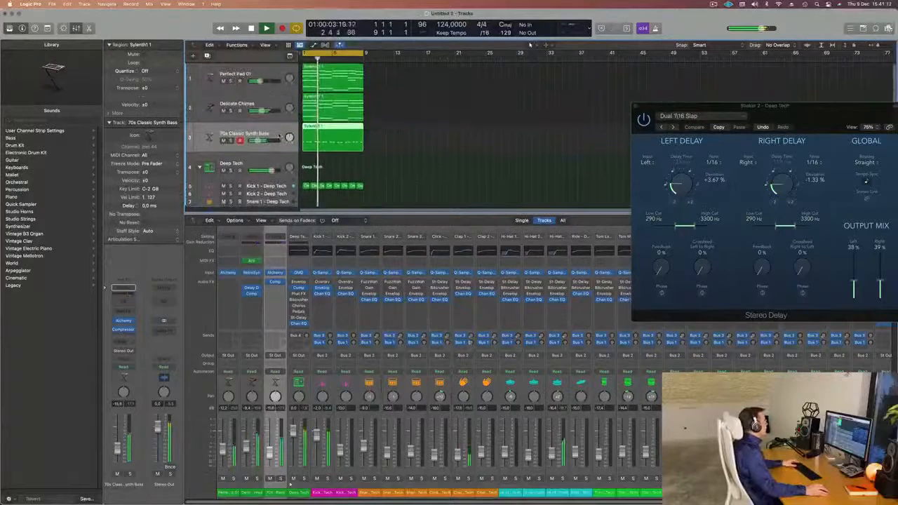
{"action": "left_click", "coordinate": [209, 56]}
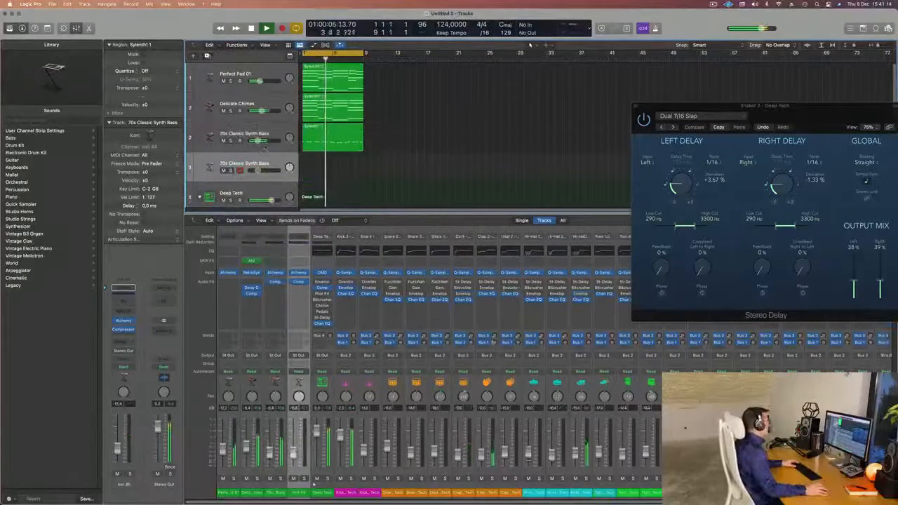
{"action": "key", "text": "space"}
{"action": "key", "text": "space"}
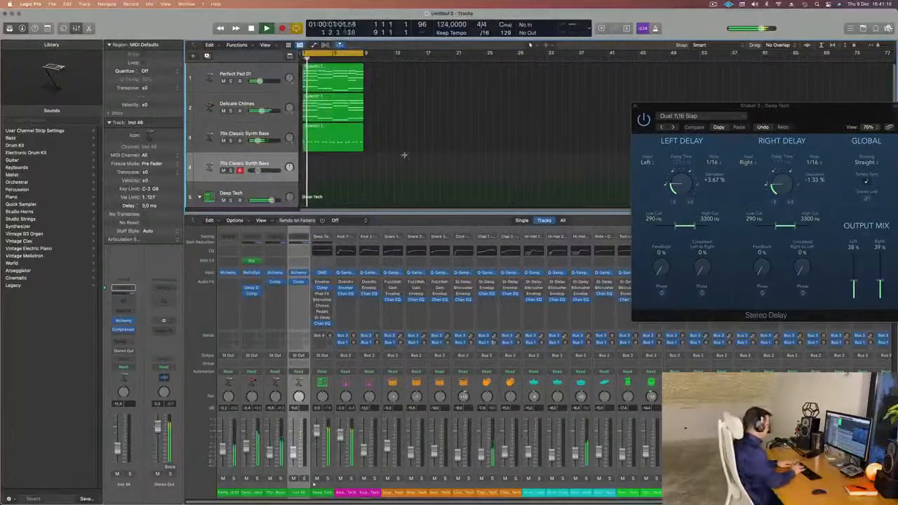
- Repeat all eight-bar regions three times up to bar 33 and extend the cycle range over the full length
{"action": "key", "text": "super+r"}
{"action": "key", "text": "super+r"}
{"action": "key", "text": "super+r"}
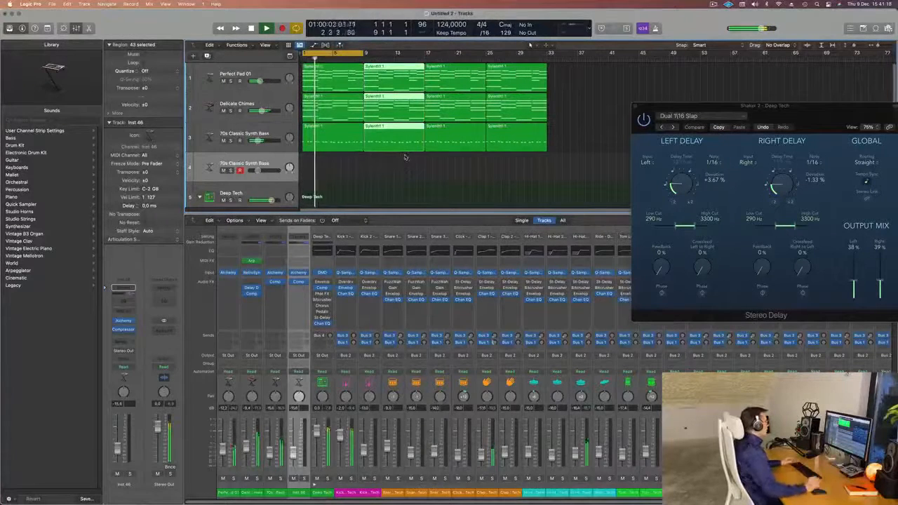
{"action": "key", "text": "Return"}
{"action": "left_click_drag", "start_coordinate": [365, 52], "coordinate": [547, 55]}
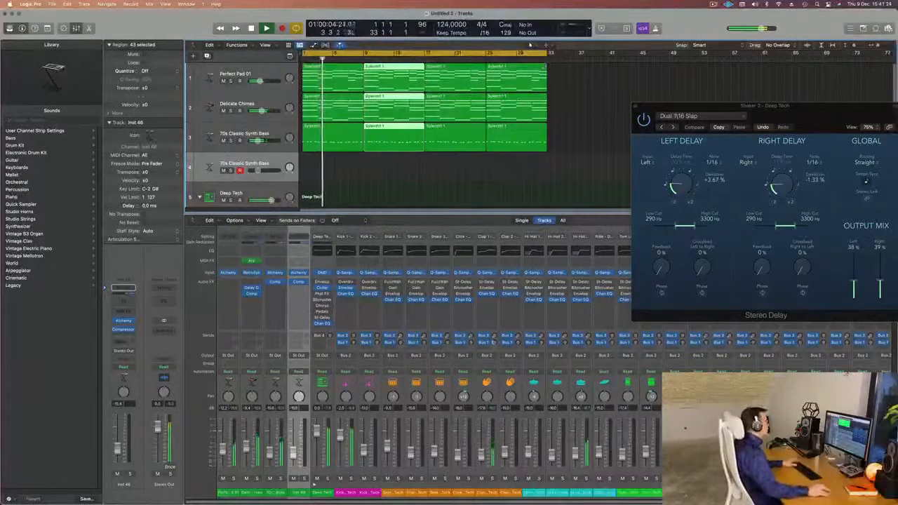
{"action": "left_click", "coordinate": [324, 153]}
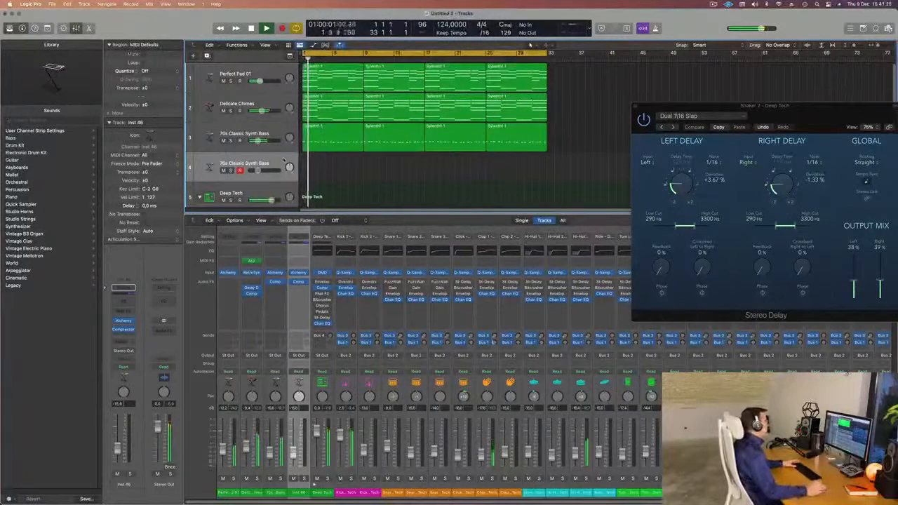
- Add a send to Bus 4 (Large Room) on the duplicated synth track and raise its send level
{"action": "left_click", "coordinate": [124, 342]}
{"action": "mouse_move", "coordinate": [123, 353]}
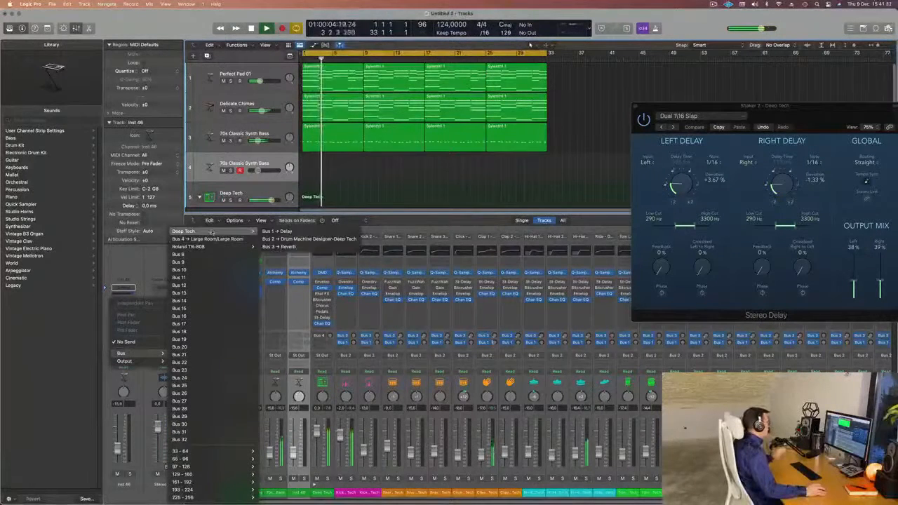
{"action": "left_click", "coordinate": [203, 240]}
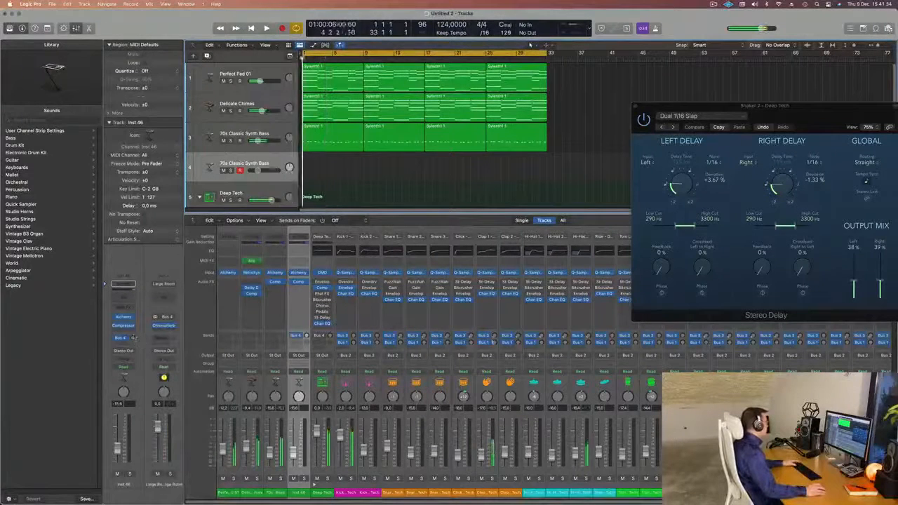
{"action": "left_click_drag", "start_coordinate": [133, 338], "coordinate": [133, 317]}
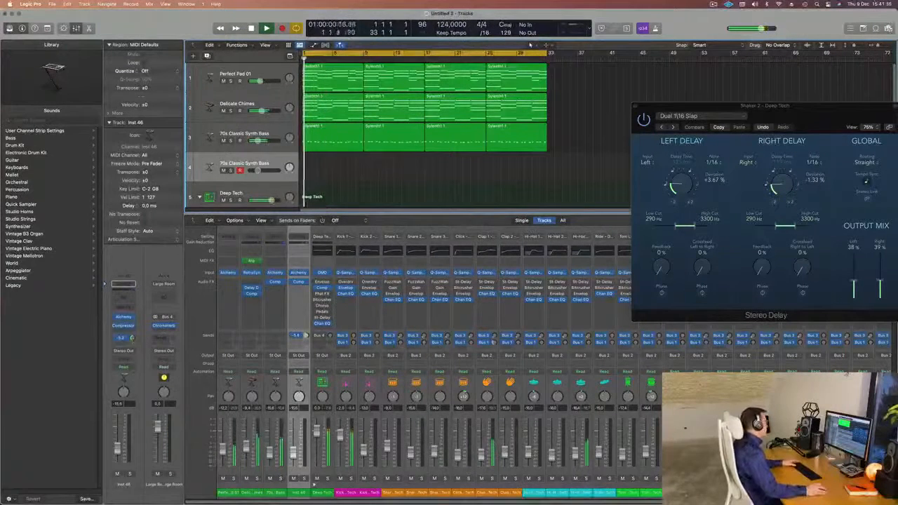
- Open Alchemy on the duplicated track and load the Arctic Noise Lead preset from the Leads category
{"action": "left_click", "coordinate": [124, 317]}
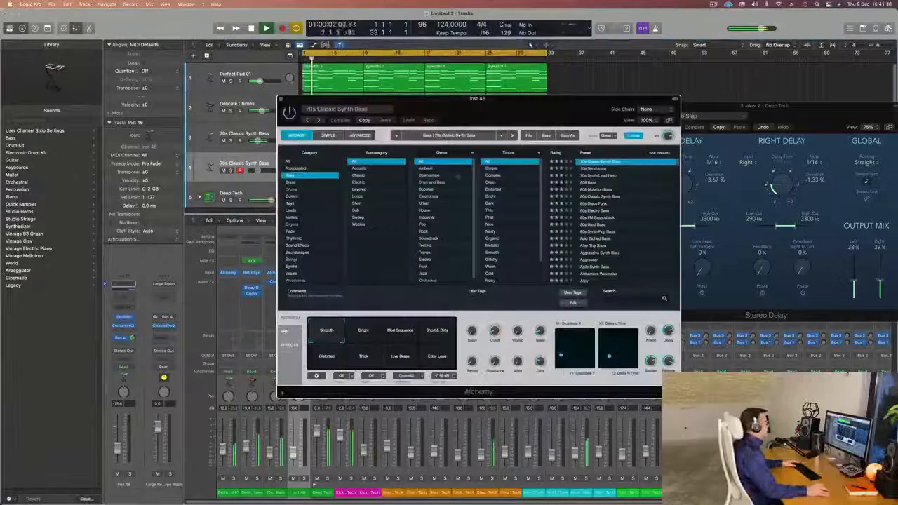
{"action": "mouse_move", "coordinate": [480, 103]}
{"action": "left_mouse_down"}
{"action": "mouse_move", "coordinate": [502, 111]}
{"action": "mouse_move", "coordinate": [484, 102]}
{"action": "left_mouse_up"}
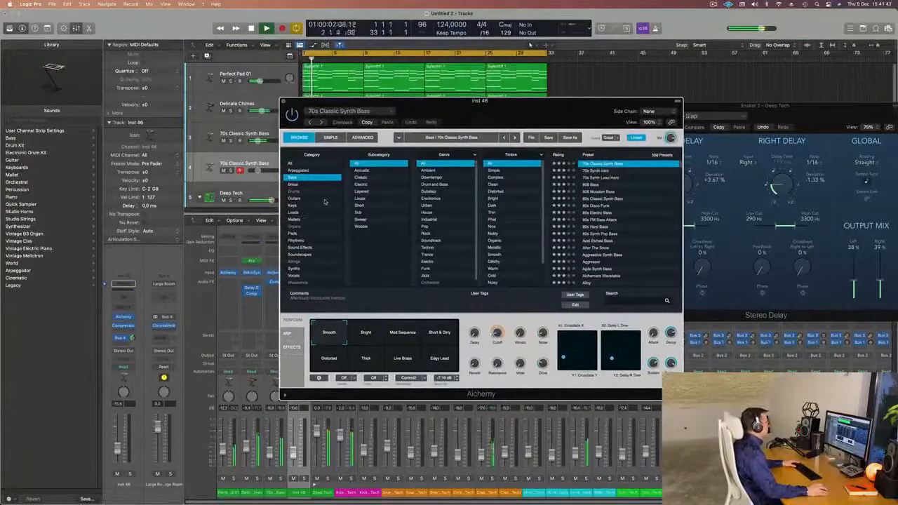
{"action": "left_click", "coordinate": [330, 212]}
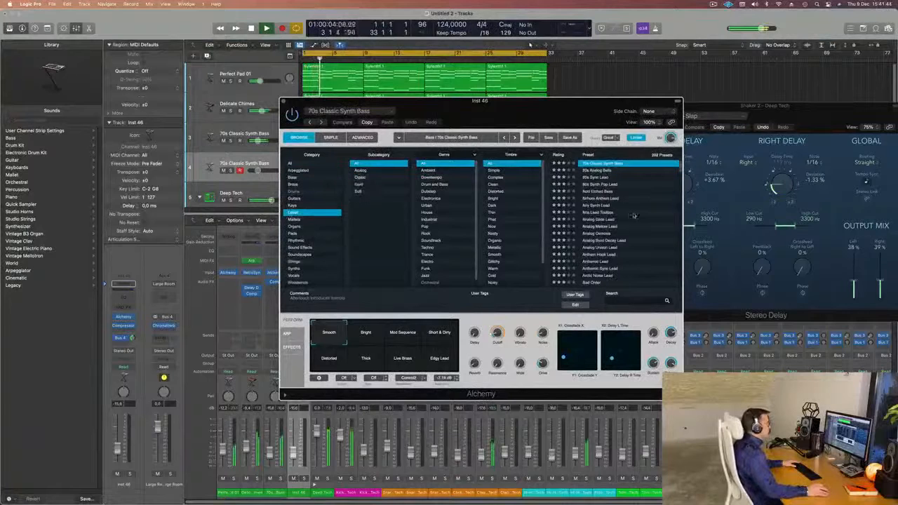
{"action": "scroll", "coordinate": [604, 222], "scroll_direction": "down", "scroll_amount": 4}
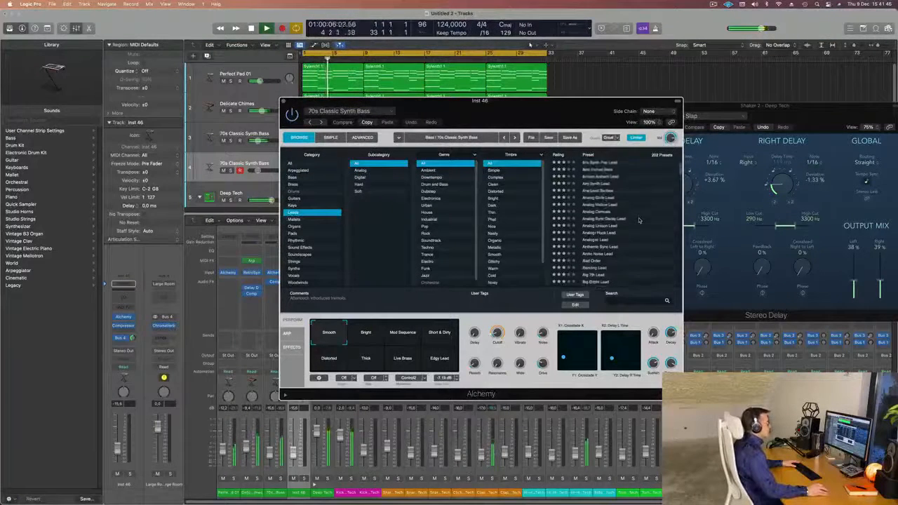
{"action": "left_click", "coordinate": [601, 205]}
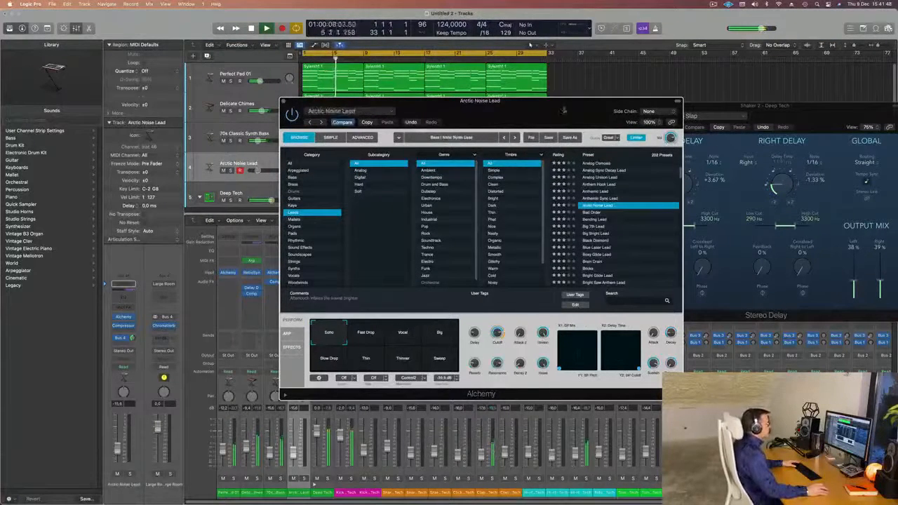
- Move the Alchemy window aside, select the Arctic Noise Lead track, and show the Musical Typing keyboard
{"action": "left_click_drag", "start_coordinate": [563, 109], "coordinate": [670, 108]}
{"action": "left_click", "coordinate": [273, 160]}
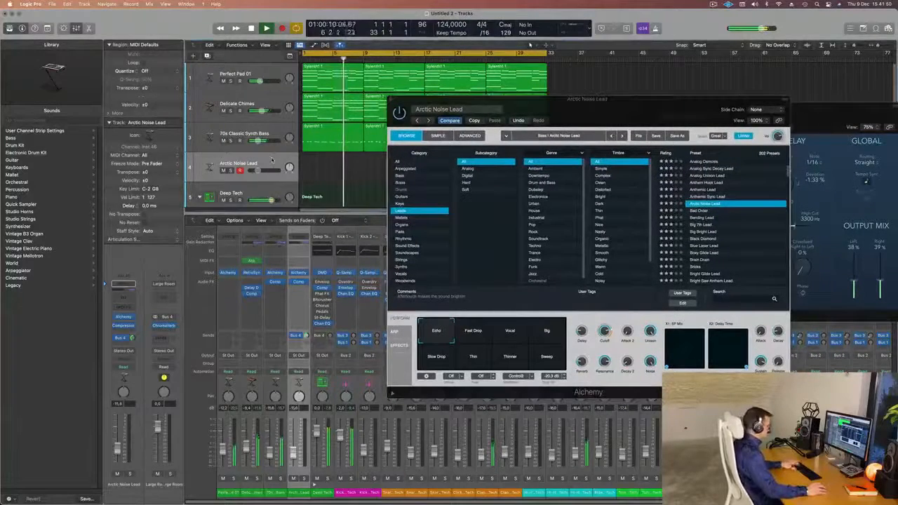
{"action": "key", "text": "super+k"}
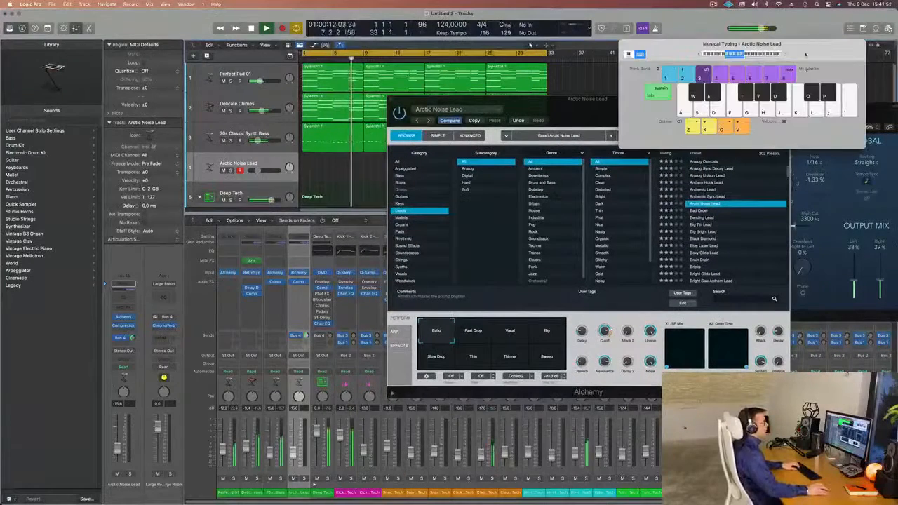
- Raise the Musical Typing octave by one and play a trial melody with Arctic Noise Lead over the playing track
{"action": "left_click_drag", "start_coordinate": [789, 75], "coordinate": [733, 75]}
{"action": "key", "text": "x"}
{"action": "key", "text": "g"}
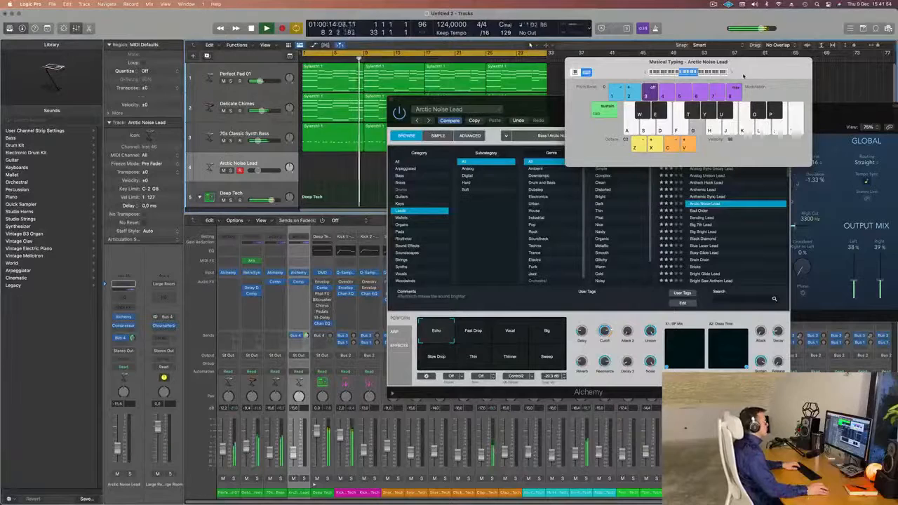
{"action": "key", "text": "h"}
{"action": "key", "text": "f"}
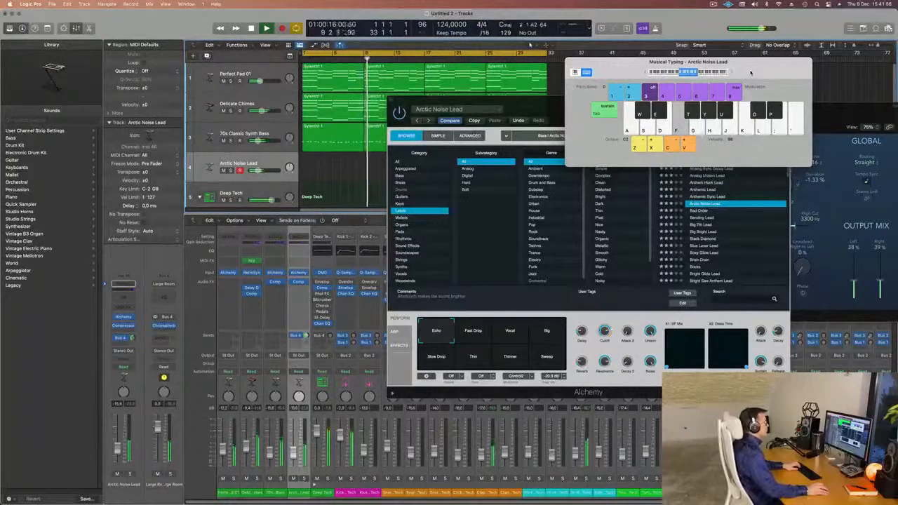
{"action": "key", "text": "j"}
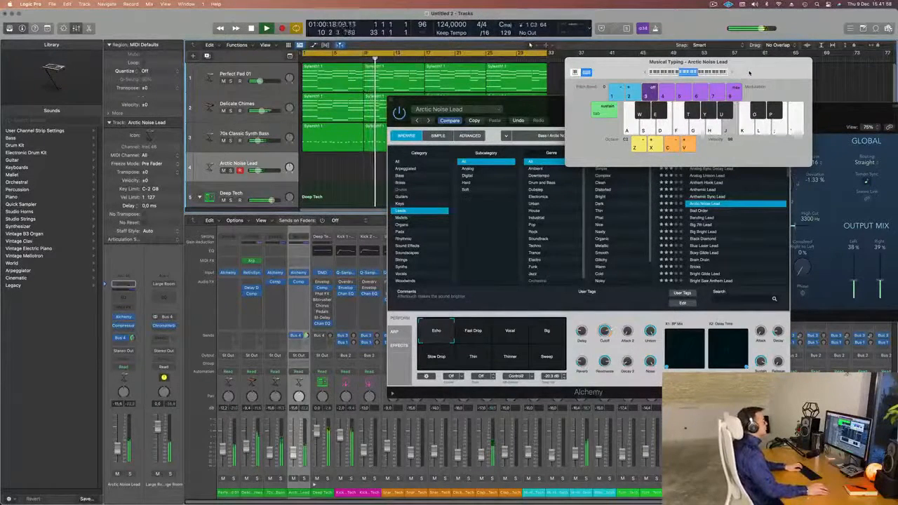
{"action": "key", "text": "k"}
{"action": "key", "text": "l"}
{"action": "key", "text": "semicolon"}
{"action": "key", "text": "semicolon"}
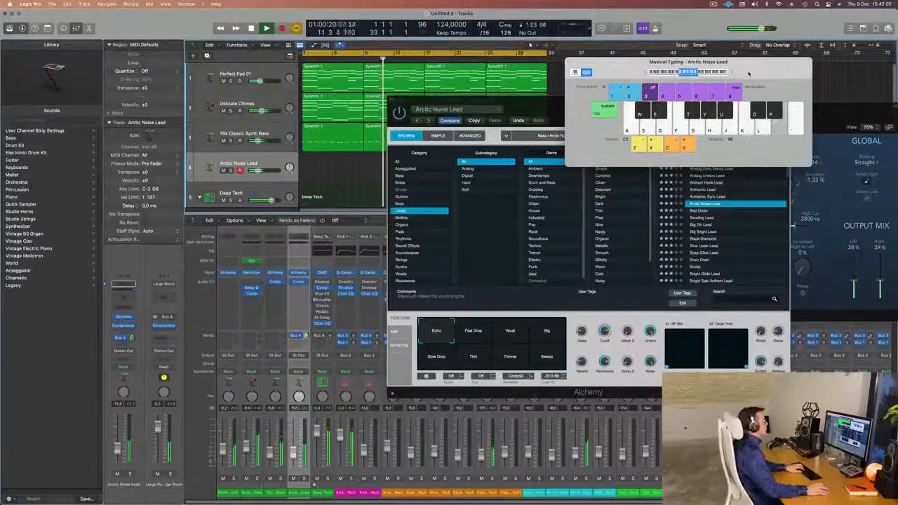
{"action": "key", "text": "l"}
{"action": "key", "text": "semicolon"}
{"action": "key", "text": "semicolon"}
{"action": "key", "text": "semicolon"}
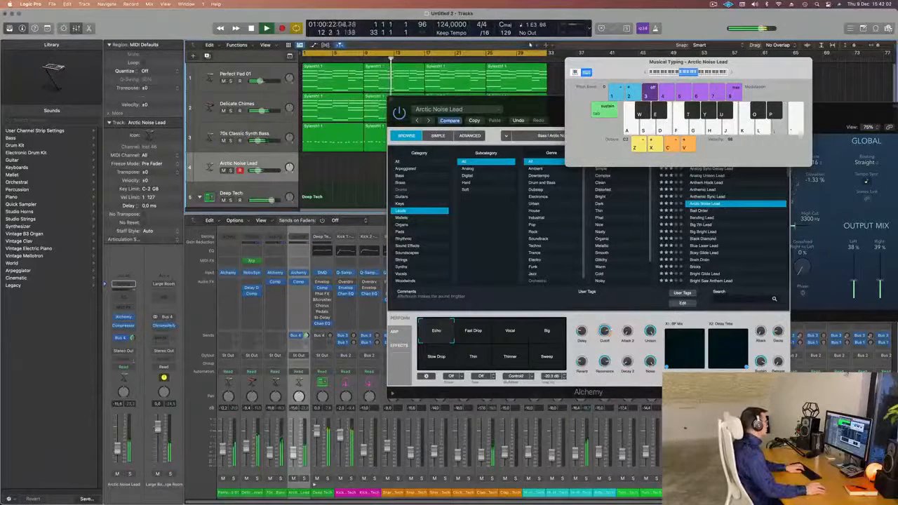
{"action": "key", "text": "apostrophe"}
{"action": "key", "text": "j"}
{"action": "key", "text": "k"}
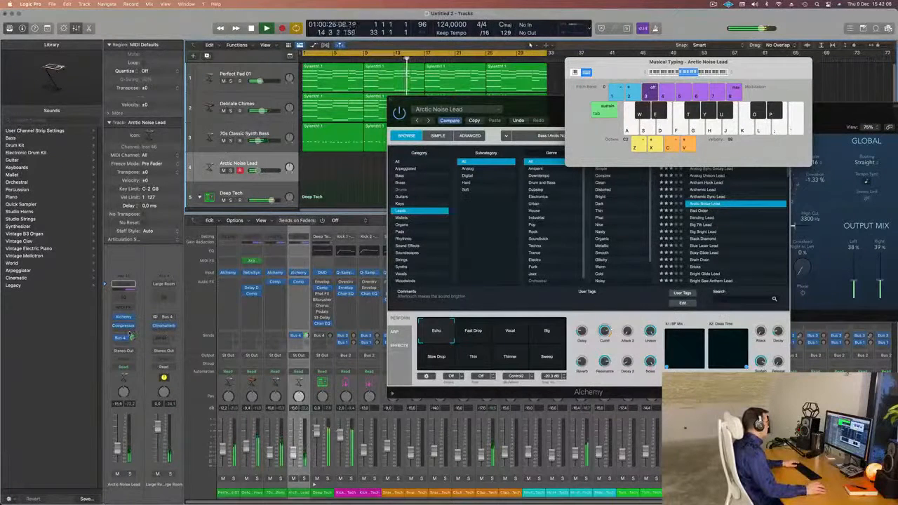
- Add a second bus send to the Arctic Noise Lead track and insert SilverVerb on the new aux channel
{"action": "left_click", "coordinate": [126, 338]}
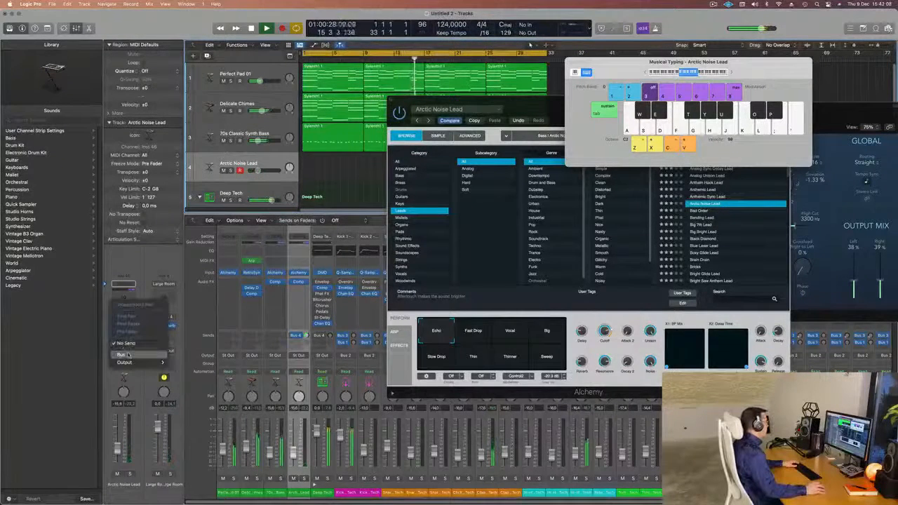
{"action": "mouse_move", "coordinate": [125, 355]}
{"action": "left_click", "coordinate": [181, 254]}
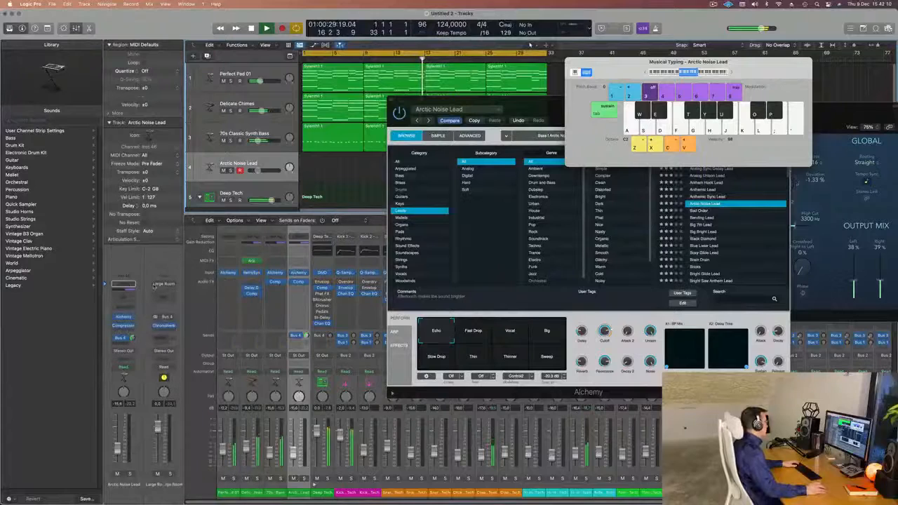
{"action": "left_click", "coordinate": [165, 319]}
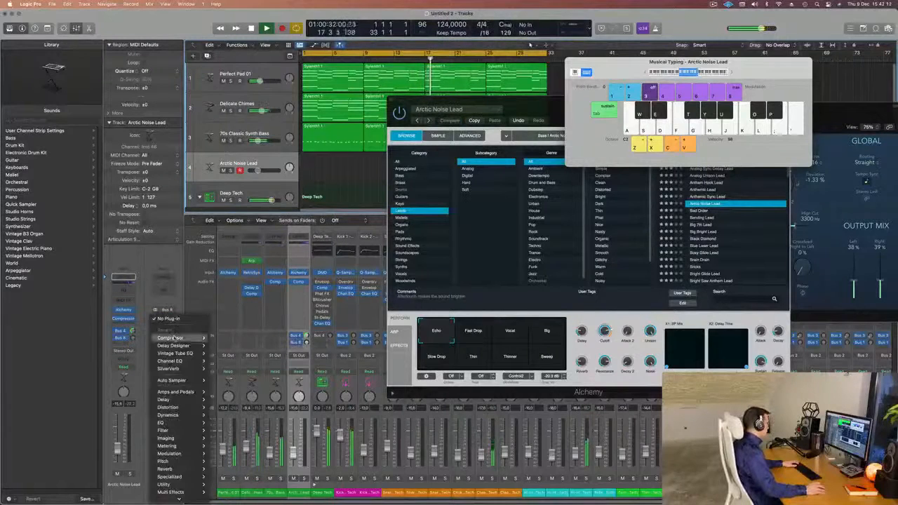
{"action": "mouse_move", "coordinate": [174, 337]}
{"action": "mouse_move", "coordinate": [168, 462]}
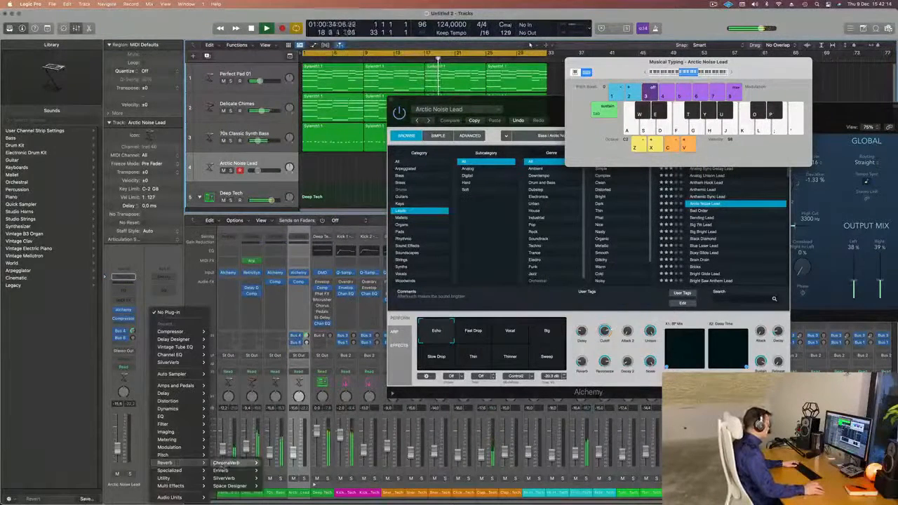
{"action": "left_click", "coordinate": [223, 477]}
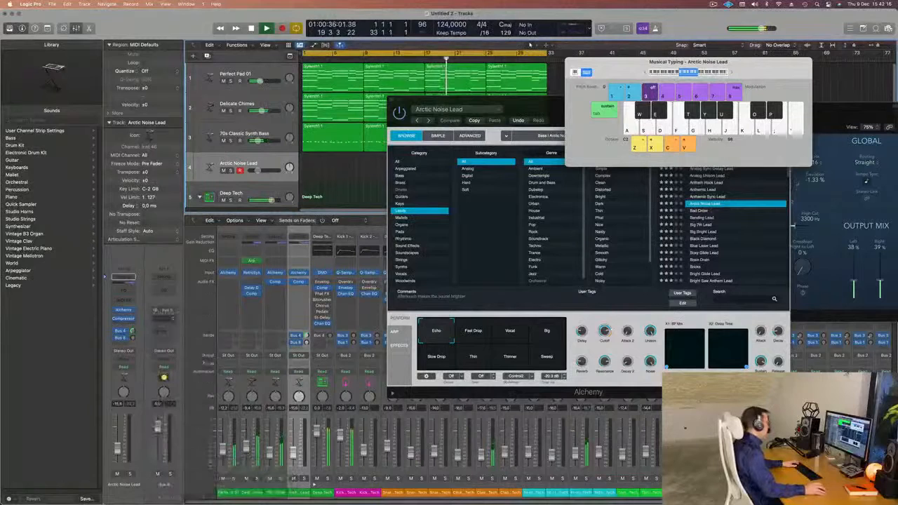
- Load the "grandiose" preset in SilverVerb and close the plug-in window
{"action": "left_click", "coordinate": [354, 109]}
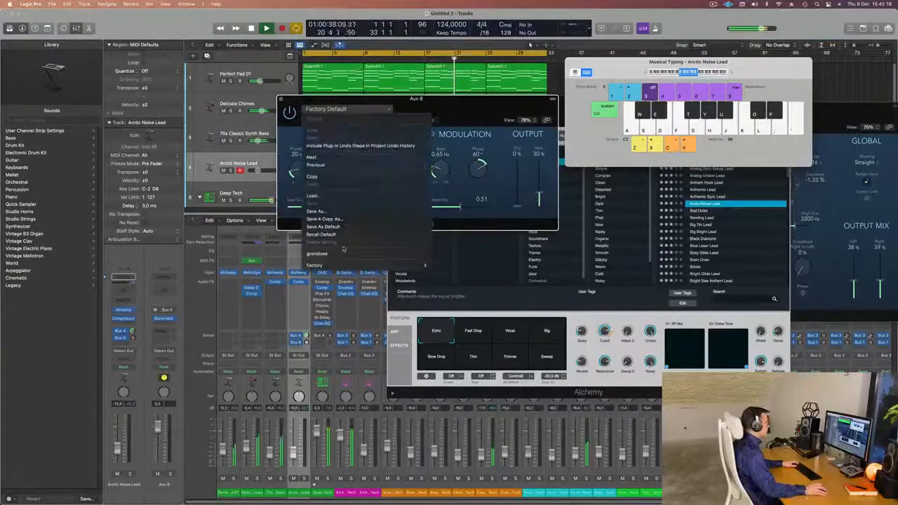
{"action": "left_click", "coordinate": [343, 252]}
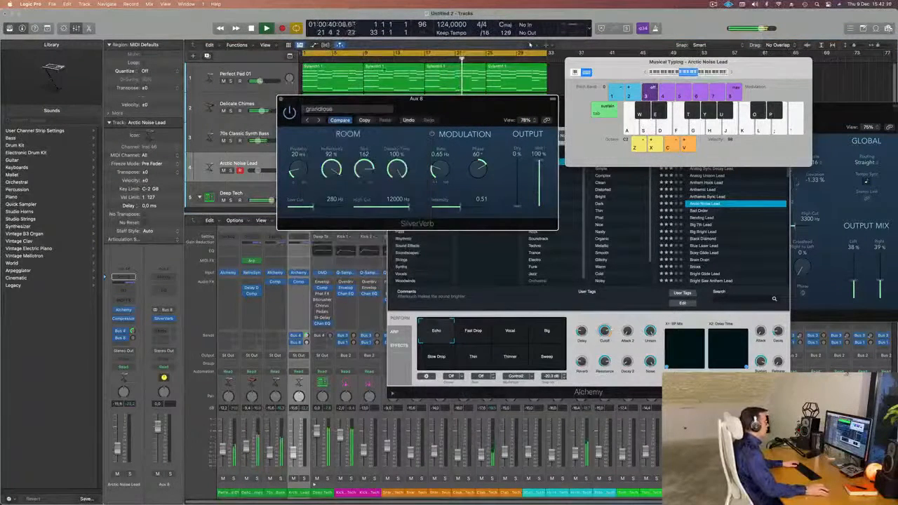
{"action": "left_click", "coordinate": [281, 99]}
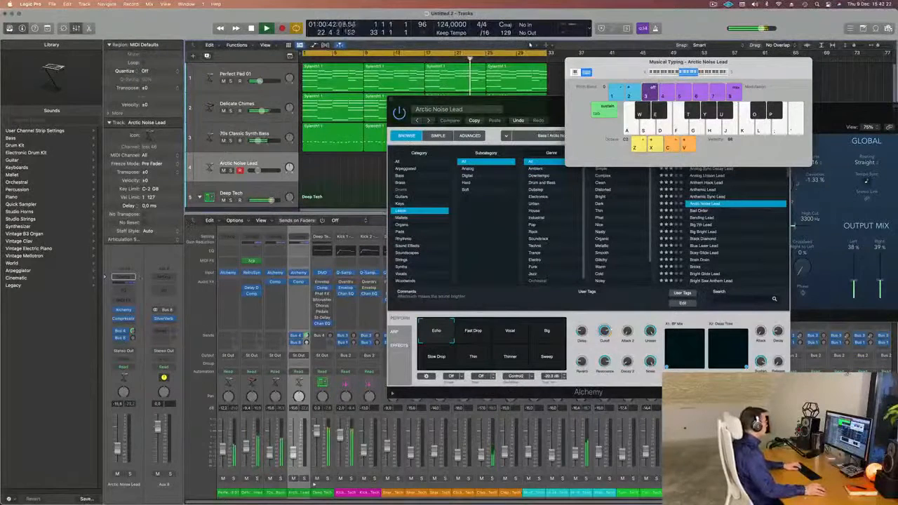
- Adjust the new reverb send's level and raise the lead track's volume to -10.4 dB while playing test notes
{"action": "key", "text": "j"}
{"action": "key", "text": "g"}
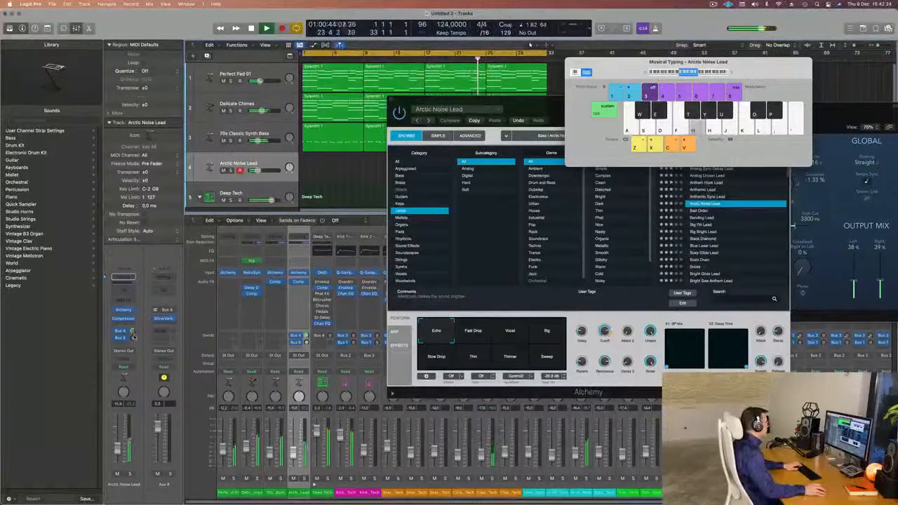
{"action": "left_click_drag", "start_coordinate": [133, 339], "coordinate": [132, 353]}
{"action": "key", "text": "g"}
{"action": "key", "text": "g"}
{"action": "key", "text": "g"}
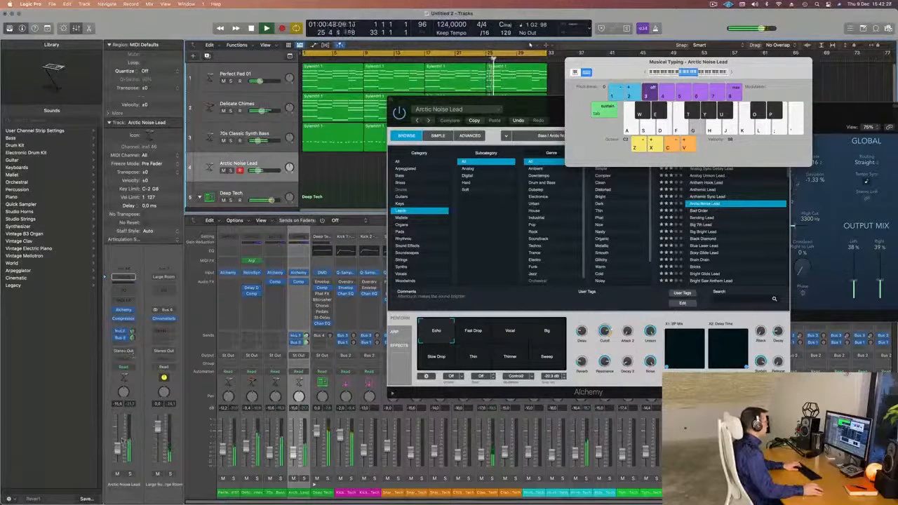
{"action": "key", "text": "g"}
{"action": "key", "text": "h"}
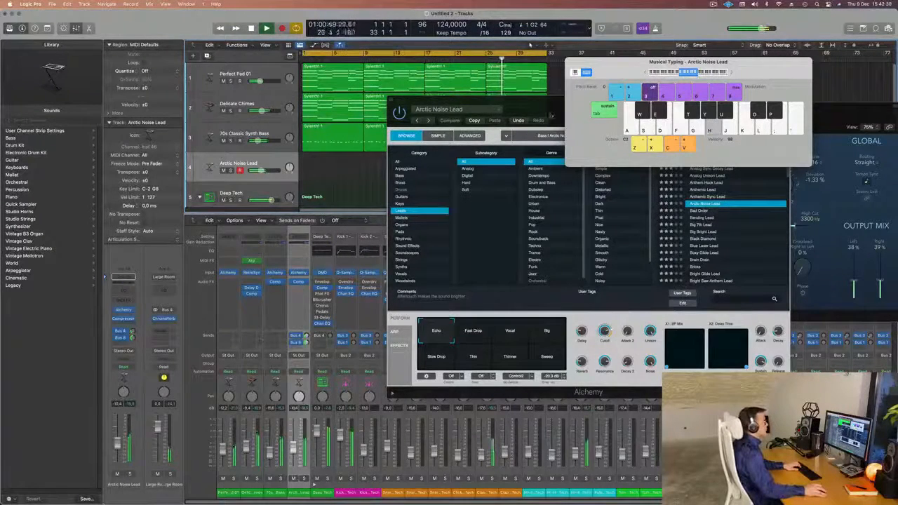
- Load the Anthemic Lead preset in Alchemy and move its window clear of the preset and keyboard views
{"action": "left_click_drag", "start_coordinate": [551, 115], "coordinate": [479, 129]}
{"action": "left_click", "coordinate": [638, 203]}
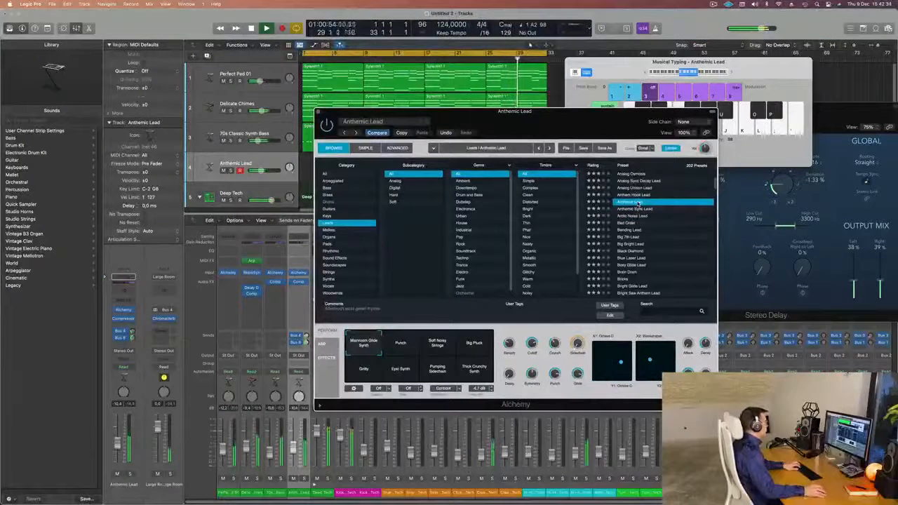
{"action": "left_click_drag", "start_coordinate": [569, 118], "coordinate": [633, 140]}
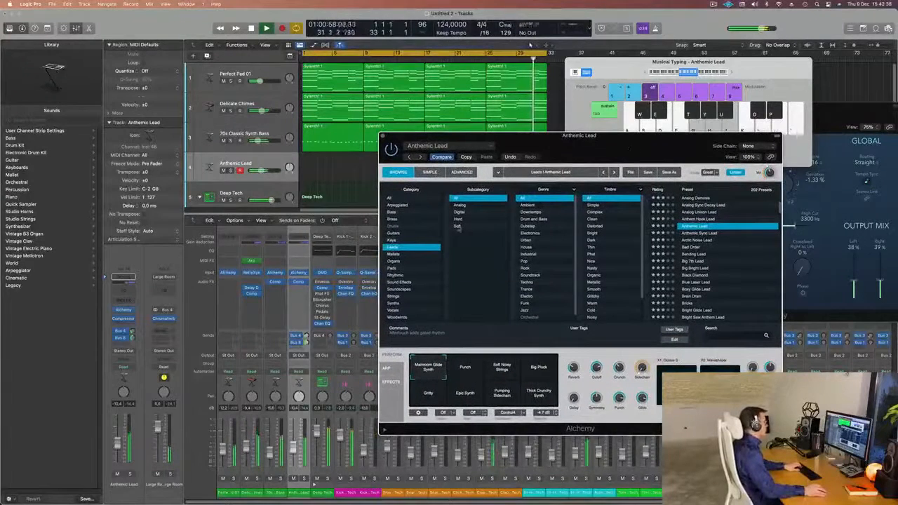
- Audition Anthemic Lead by playing a trial melody on the Musical Typing keyboard over the looping arrangement
{"action": "key", "text": "g"}
{"action": "key", "text": "h"}
{"action": "key", "text": "j"}
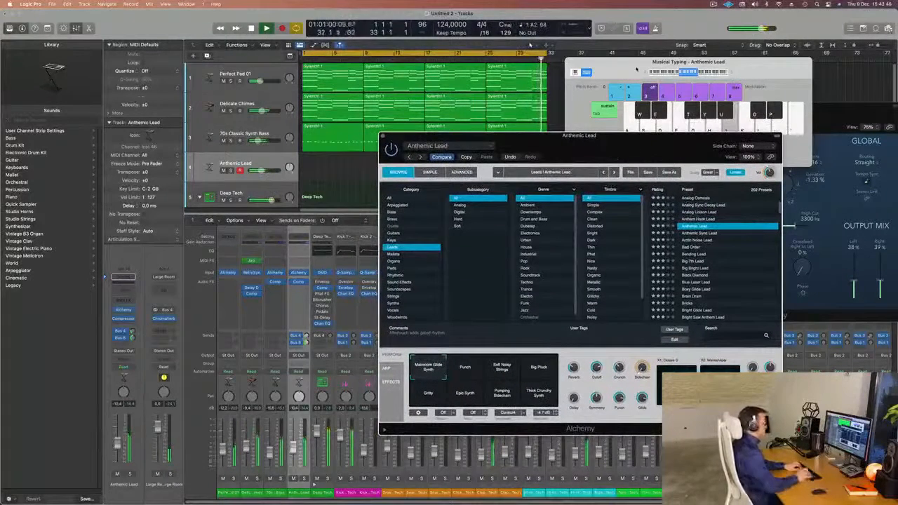
{"action": "key", "text": "semicolon"}
{"action": "key", "text": "l"}
{"action": "key", "text": "k"}
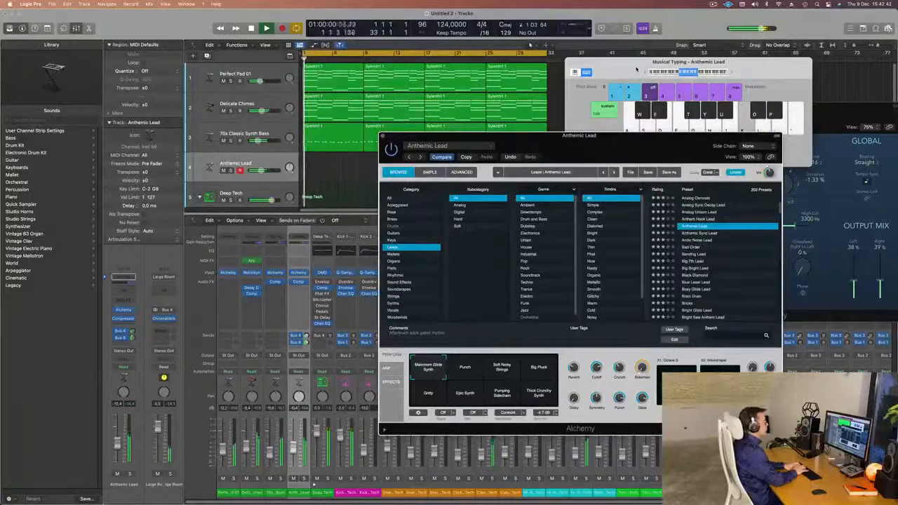
{"action": "key", "text": "l"}
{"action": "key", "text": "s"}
{"action": "key", "text": "d"}
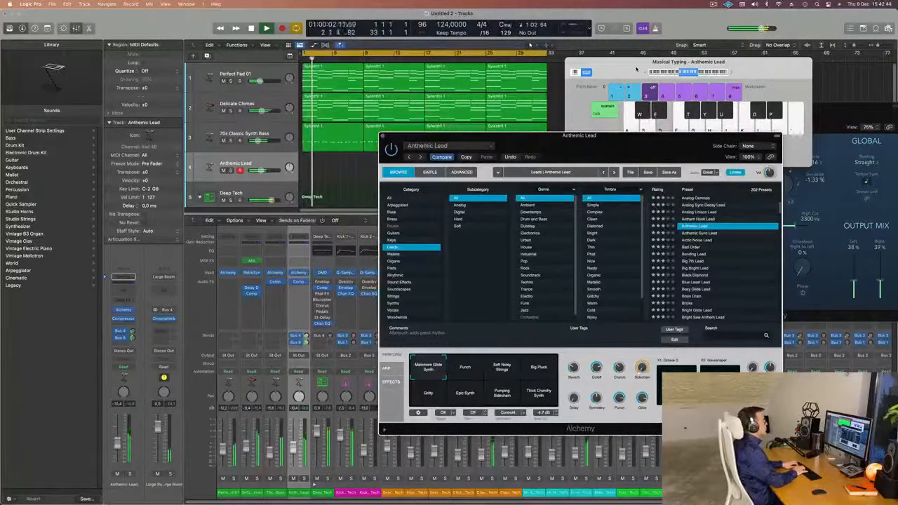
{"action": "key", "text": "d"}
{"action": "key", "text": "d"}
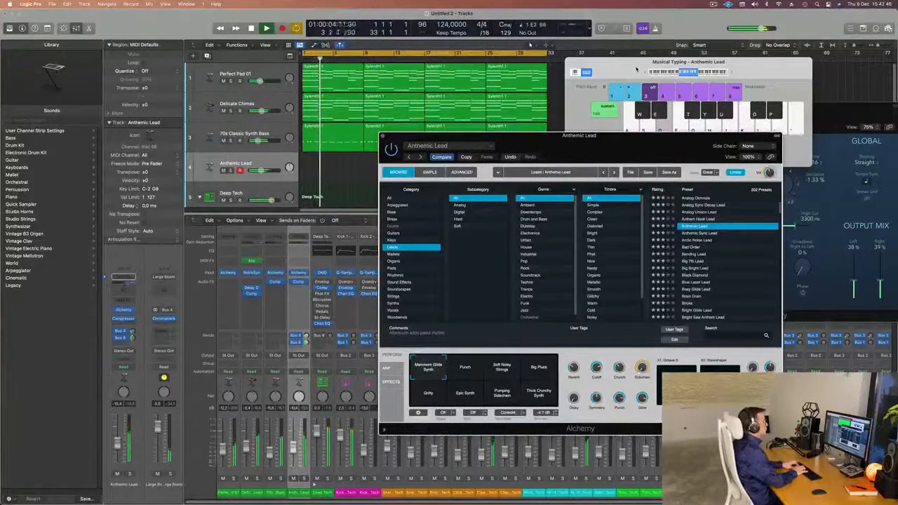
{"action": "key", "text": "d"}
{"action": "key", "text": "f"}
{"action": "key", "text": "s"}
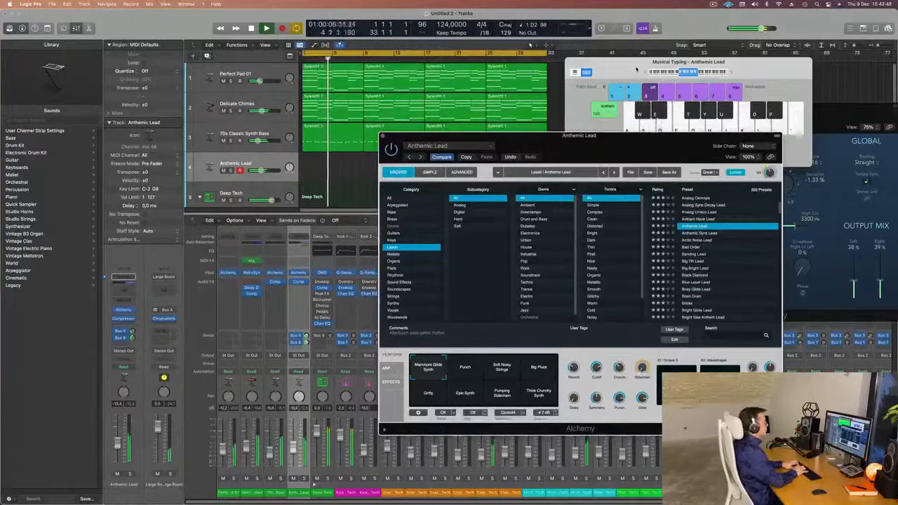
{"action": "key", "text": "d"}
{"action": "key", "text": "d"}
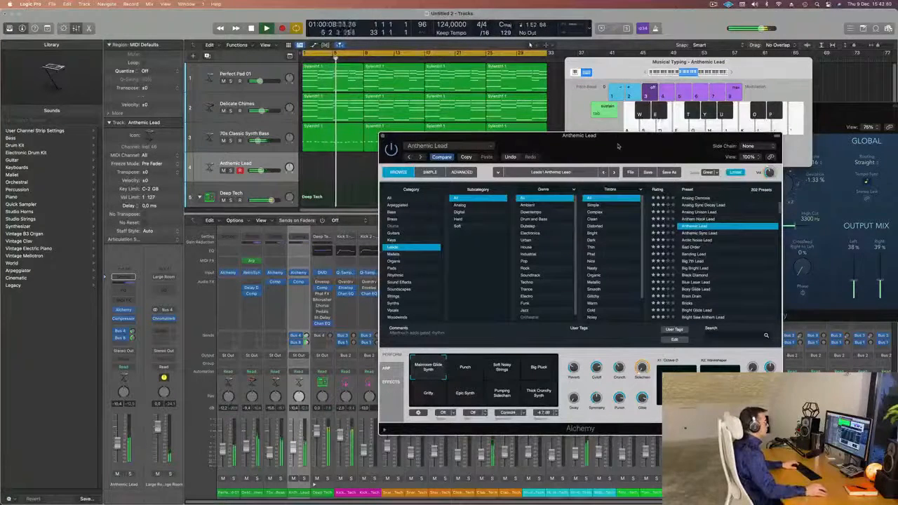
- Try the Punch variation of Anthemic Lead, followed by the Bad Order and Big Bright Lead presets in Alchemy
{"action": "left_click_drag", "start_coordinate": [618, 145], "coordinate": [630, 108]}
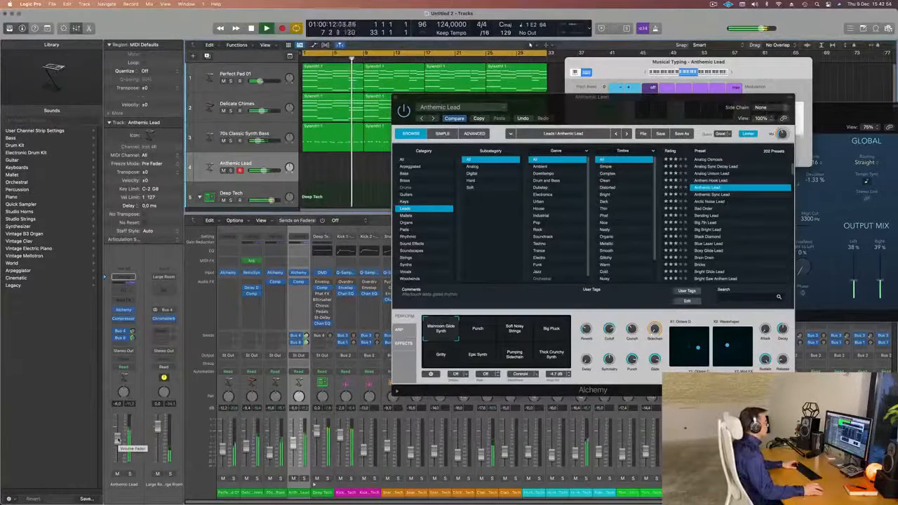
{"action": "left_click", "coordinate": [481, 332]}
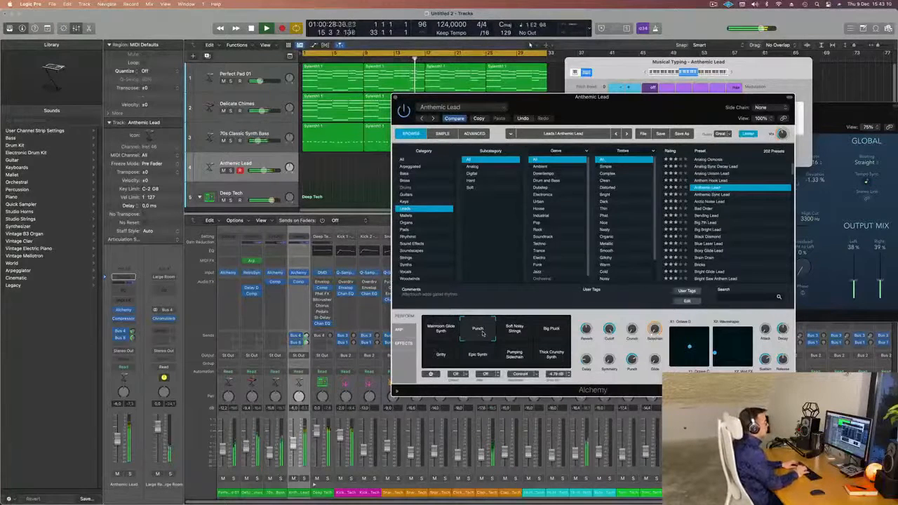
{"action": "left_click", "coordinate": [706, 210]}
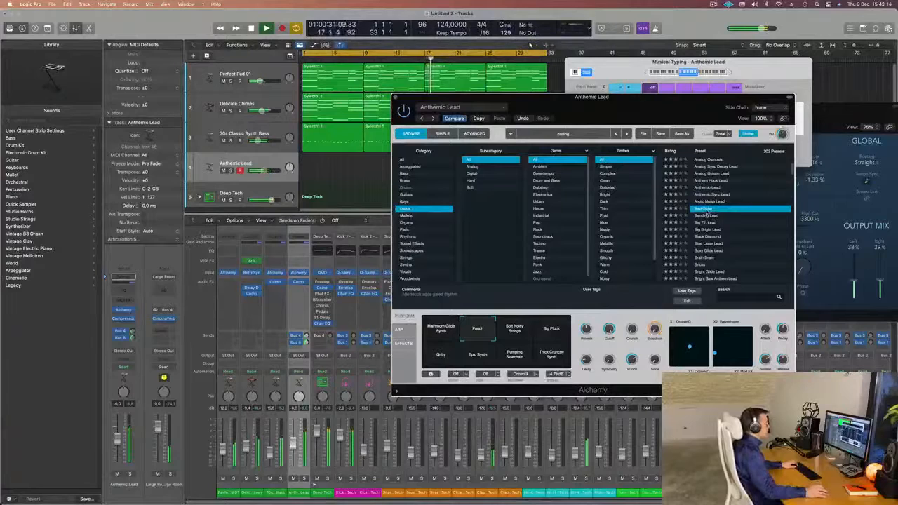
{"action": "left_click", "coordinate": [709, 216]}
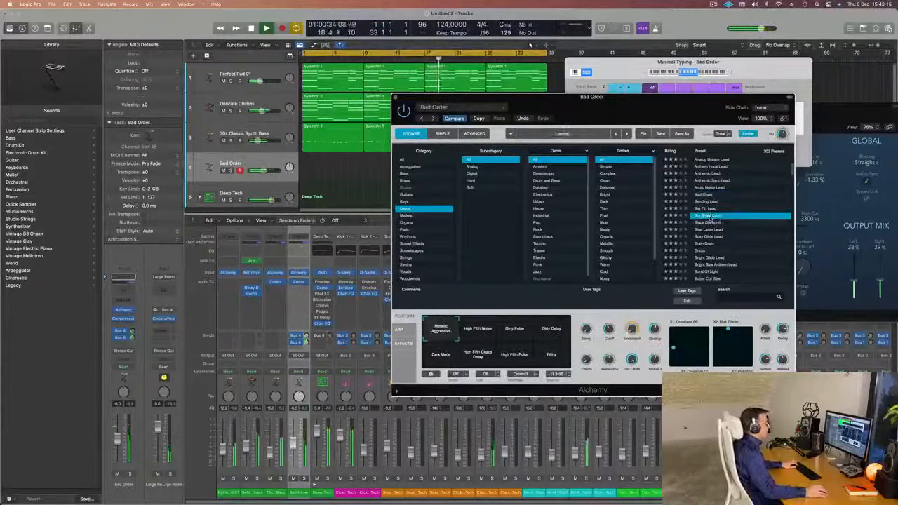
- Audition the Black Diamond, Blue Laser Lead and Bricks lead presets in Alchemy, and load Burst Of Light on track 4
{"action": "left_click", "coordinate": [707, 222]}
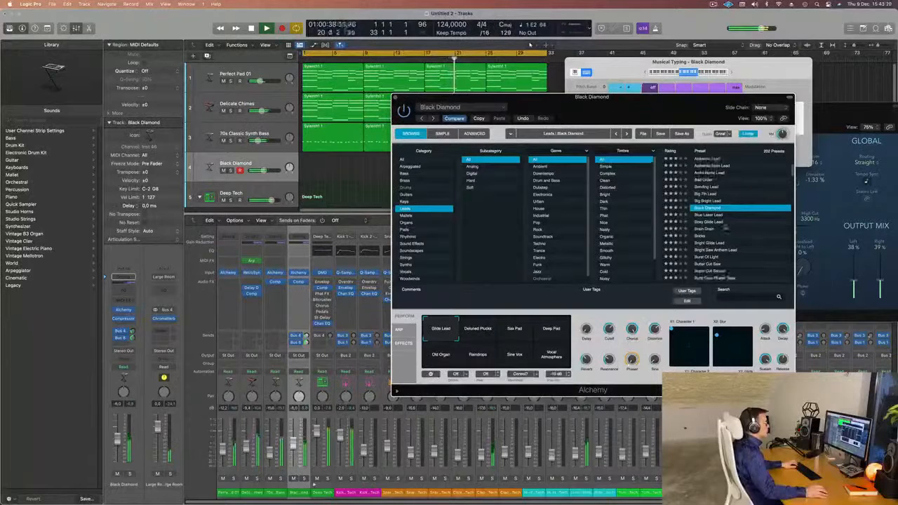
{"action": "left_click", "coordinate": [716, 216]}
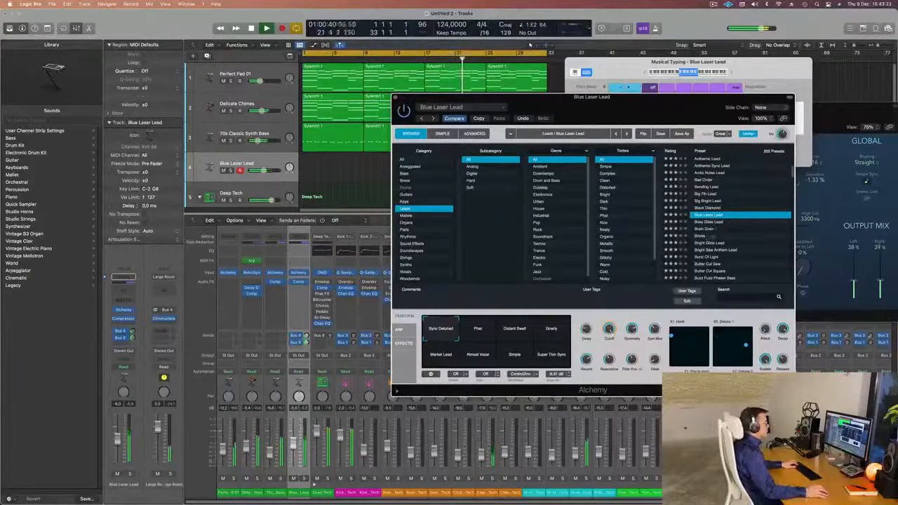
{"action": "left_click", "coordinate": [703, 236]}
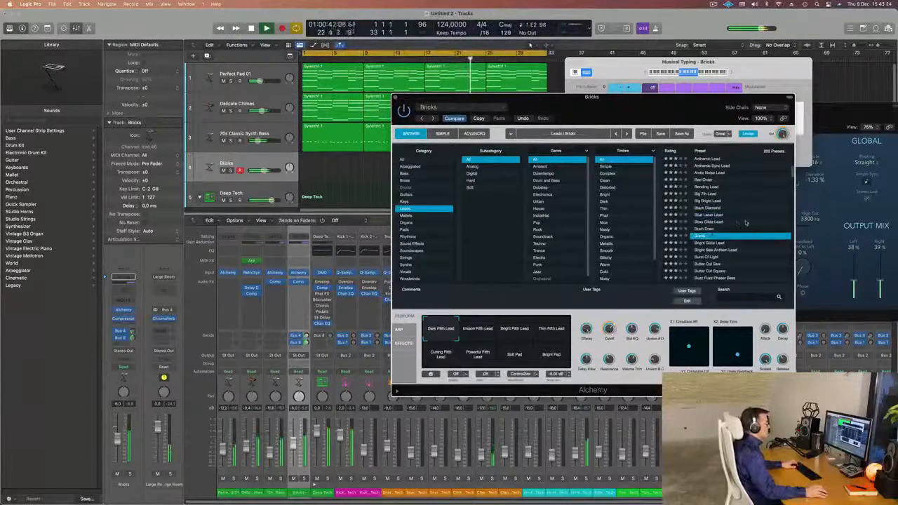
{"action": "scroll", "coordinate": [742, 225], "scroll_direction": "down", "scroll_amount": 2}
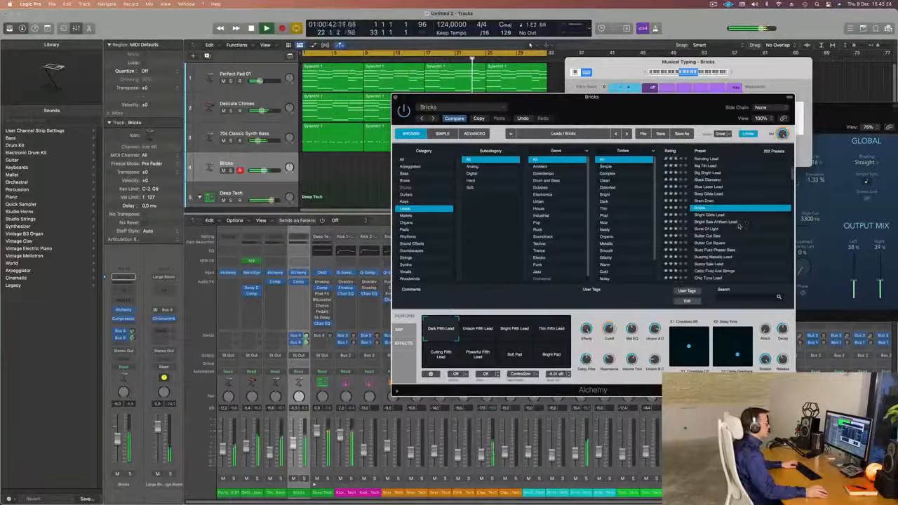
{"action": "left_click", "coordinate": [705, 229]}
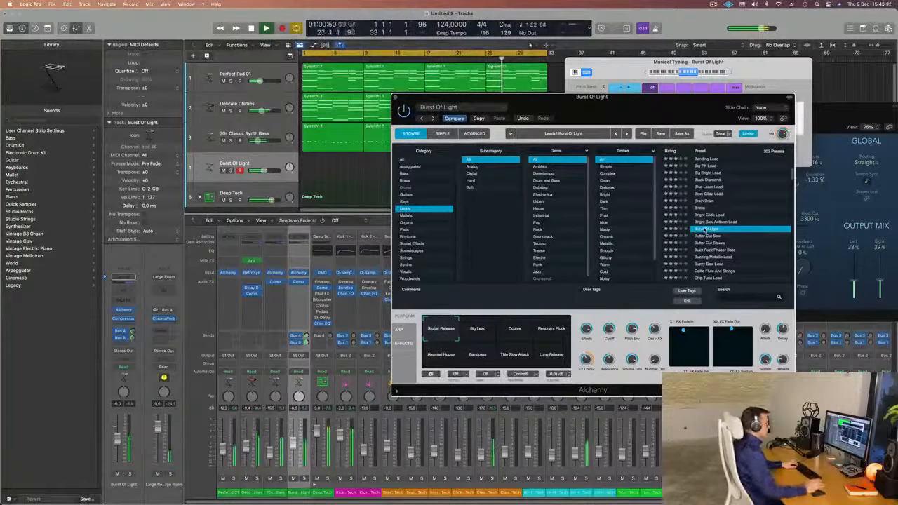
{"action": "scroll", "coordinate": [730, 243], "scroll_direction": "down", "scroll_amount": 3}
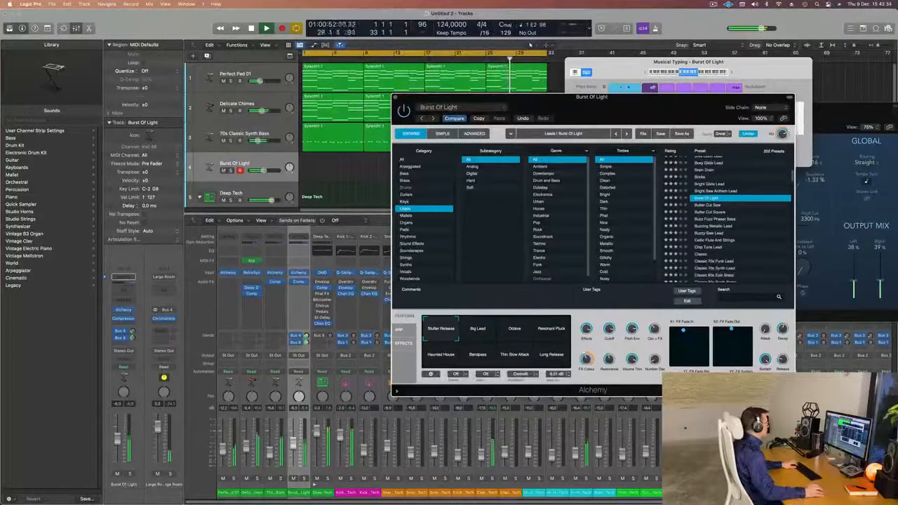
- Raise the Burst Of Light track's volume to about -1.6 dB and record a lead part over the looping song
{"action": "left_click_drag", "start_coordinate": [293, 444], "coordinate": [293, 431]}
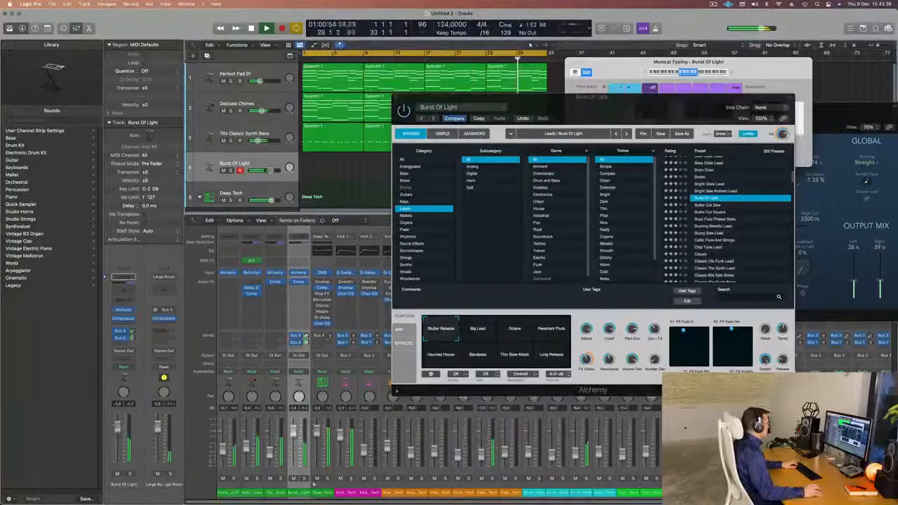
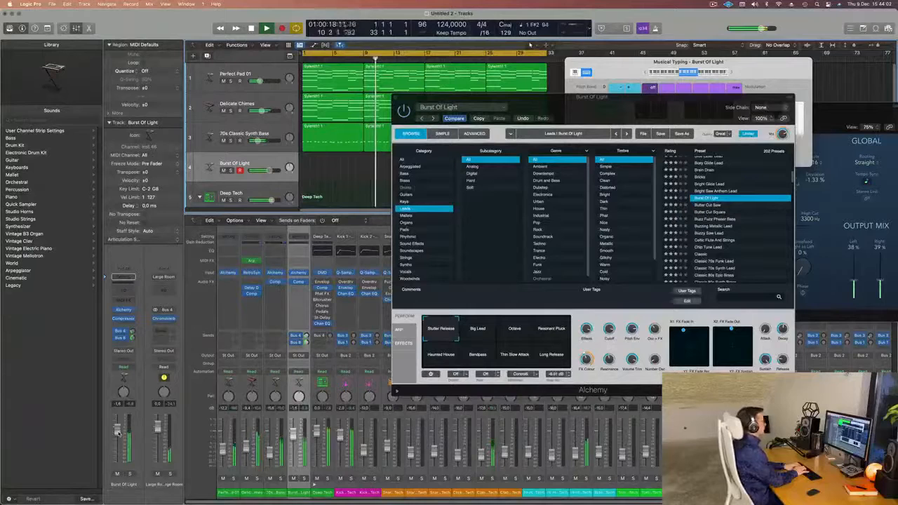
{"action": "key", "text": "r"}
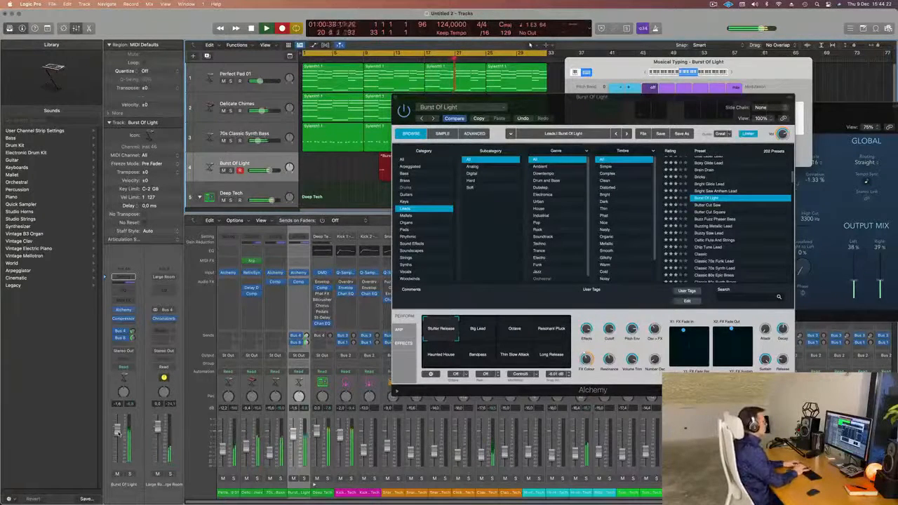
{"action": "key", "text": "space"}
- Split the recorded Burst Of Light region at bar 17, discard the earlier part and move the remainder to bar 1
{"action": "left_click_drag", "start_coordinate": [564, 110], "coordinate": [881, 98]}
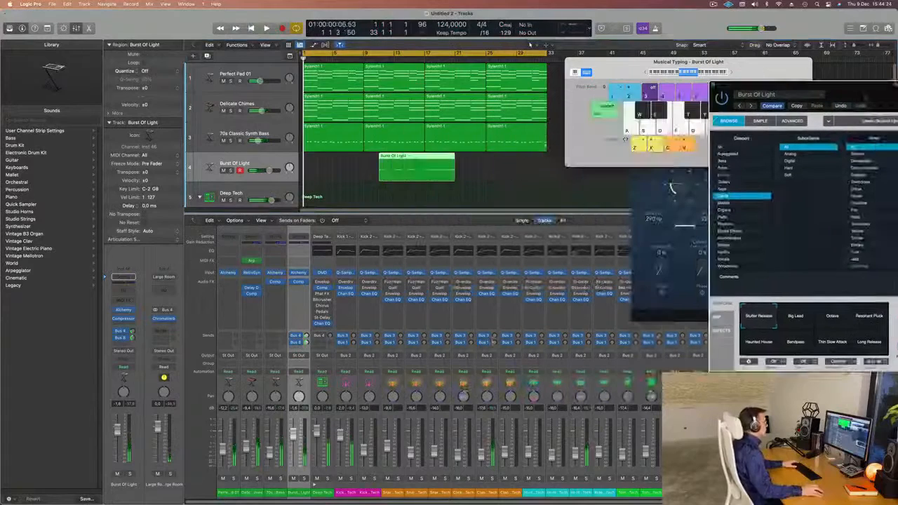
{"action": "left_click", "coordinate": [424, 158]}
{"action": "left_click", "coordinate": [424, 158]}
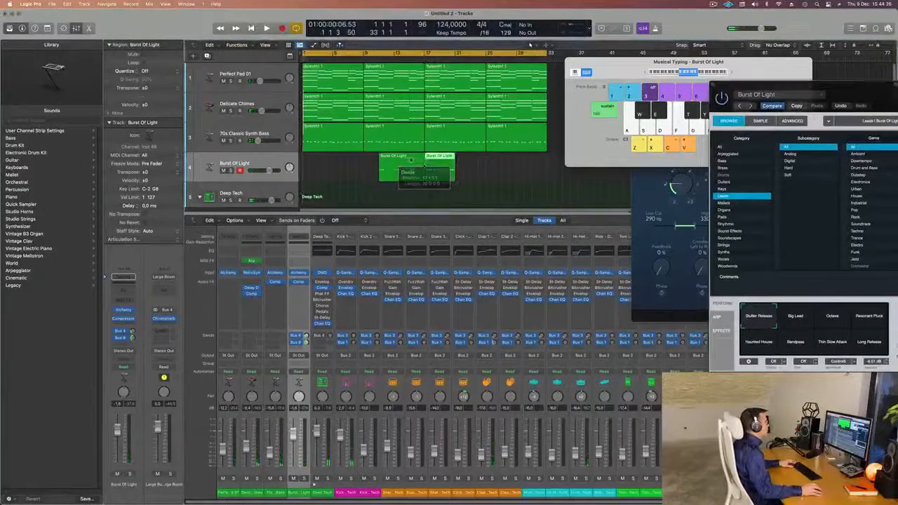
{"action": "left_click", "coordinate": [413, 163]}
{"action": "key", "text": "BackSpace"}
{"action": "left_click_drag", "start_coordinate": [434, 160], "coordinate": [324, 166]}
{"action": "key", "text": "space"}
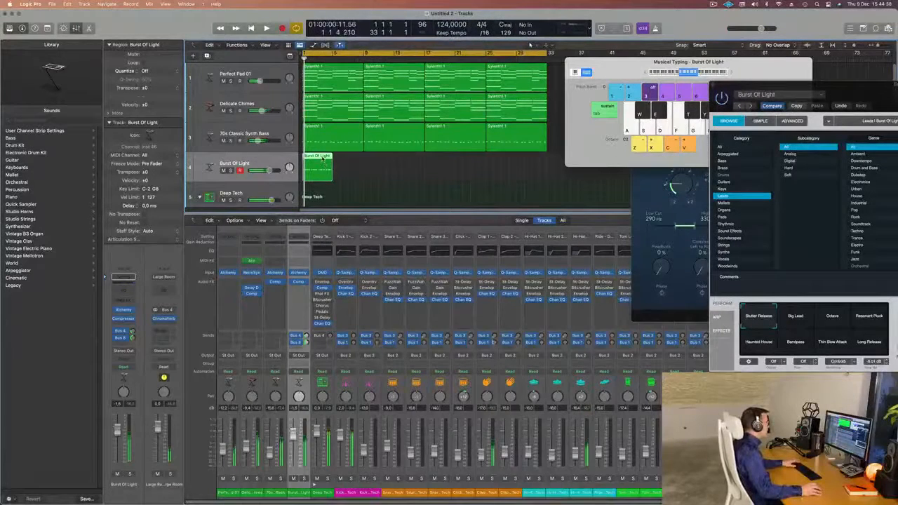
- Open the Burst Of Light region in the Piano Roll and play it back, examining the placement of its notes
{"action": "double_click", "coordinate": [323, 158]}
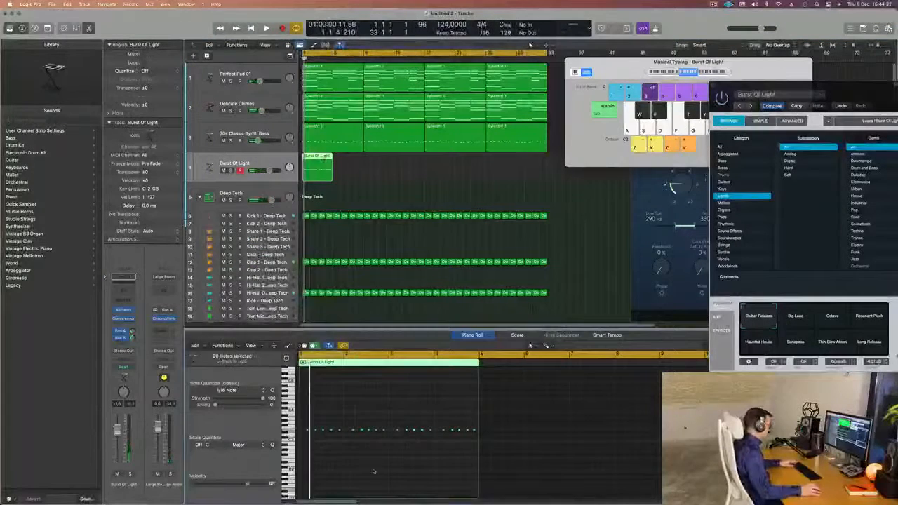
{"action": "key", "text": "space"}
{"action": "scroll", "coordinate": [367, 471], "scroll_direction": "up", "scroll_amount": 5}
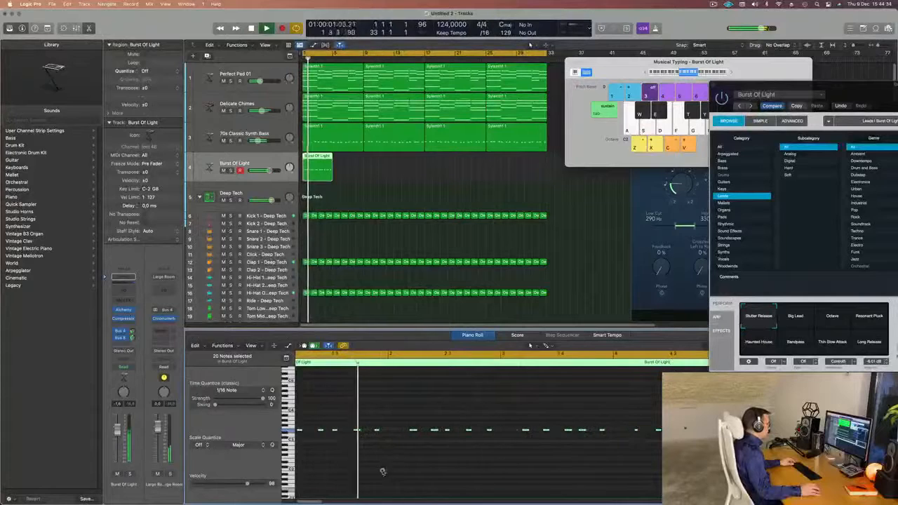
{"action": "scroll", "coordinate": [384, 471], "scroll_direction": "down", "scroll_amount": 2}
{"action": "key", "text": "space"}
{"action": "key", "text": "space"}
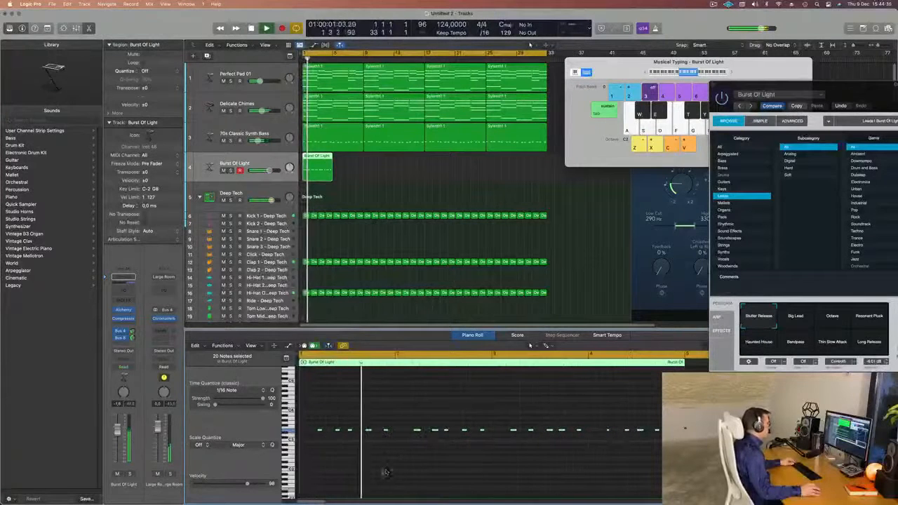
{"action": "scroll", "coordinate": [384, 471], "scroll_direction": "down", "scroll_amount": 3}
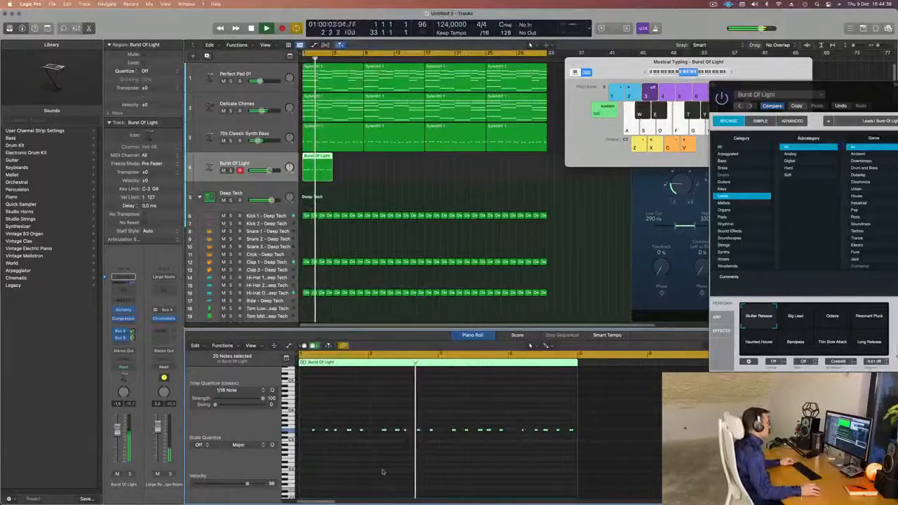
{"action": "scroll", "coordinate": [382, 471], "scroll_direction": "down", "scroll_amount": 3}
{"action": "scroll", "coordinate": [383, 468], "scroll_direction": "up", "scroll_amount": 1}
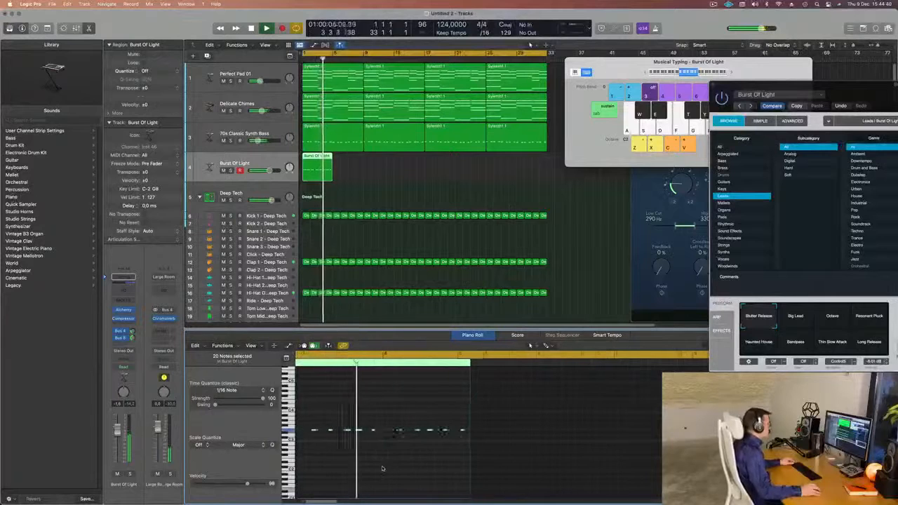
{"action": "scroll", "coordinate": [393, 466], "scroll_direction": "up", "scroll_amount": 4}
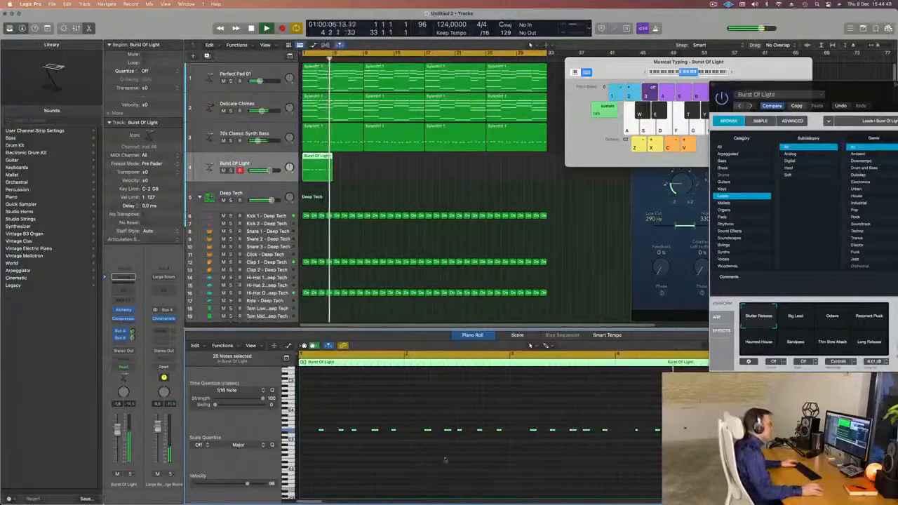
{"action": "key", "text": "space"}
- Cut the Burst Of Light region at bar 3, delete the second half and select the remaining two-bar region
{"action": "left_click", "coordinate": [350, 167]}
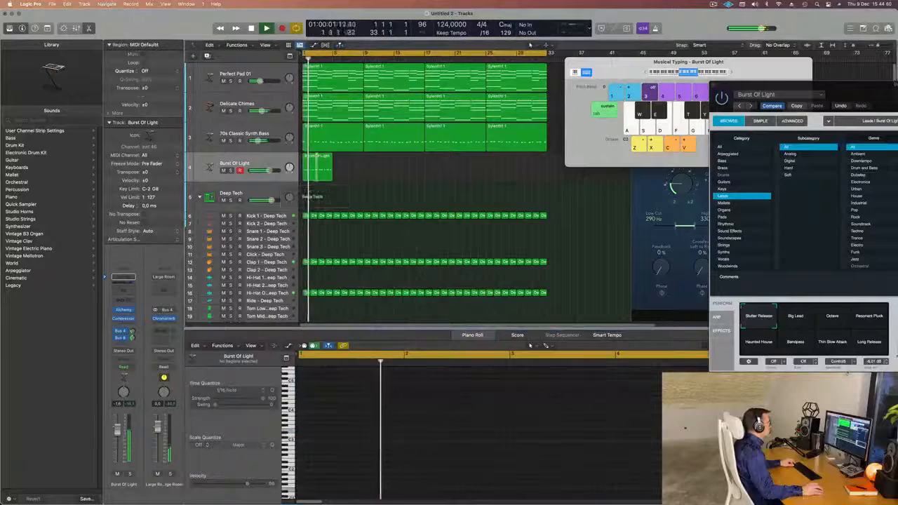
{"action": "left_click", "coordinate": [317, 156]}
{"action": "key", "text": "Delete"}
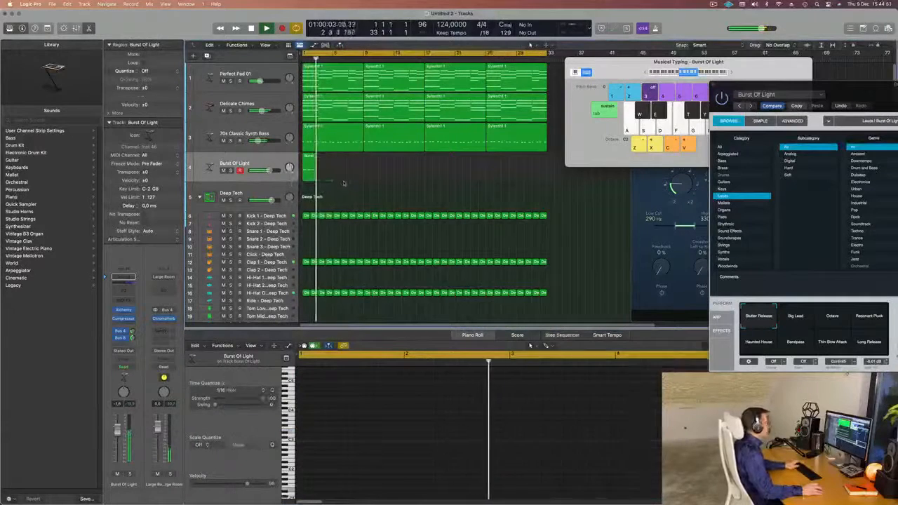
{"action": "key", "text": "Return"}
{"action": "left_click", "coordinate": [311, 168]}
- Repeat the two-bar Burst Of Light region back to back along its track, clearing the Alchemy window out of the way
{"action": "left_click_drag", "start_coordinate": [851, 93], "coordinate": [607, 92]}
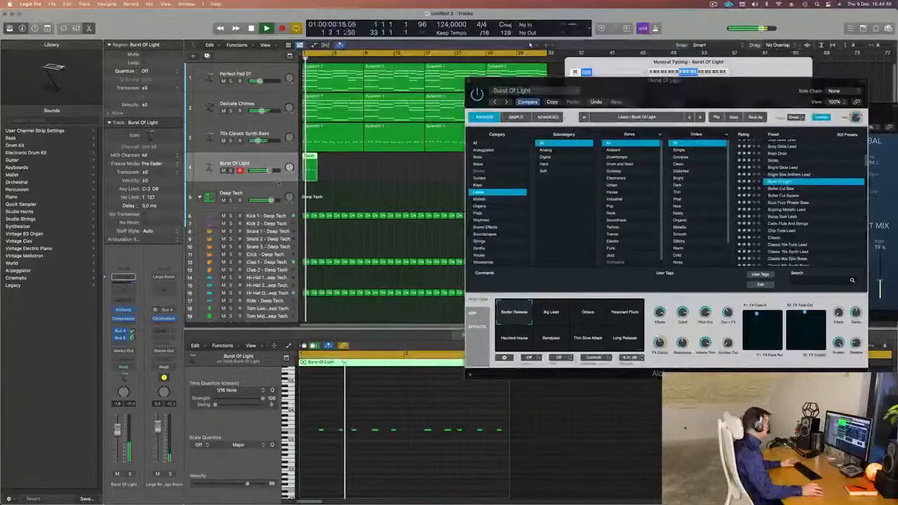
{"action": "key", "text": "super+r"}
{"action": "key", "text": "super+r"}
{"action": "key", "text": "super+r"}
{"action": "key", "text": "super+r"}
{"action": "key", "text": "super+r"}
{"action": "key", "text": "super+r"}
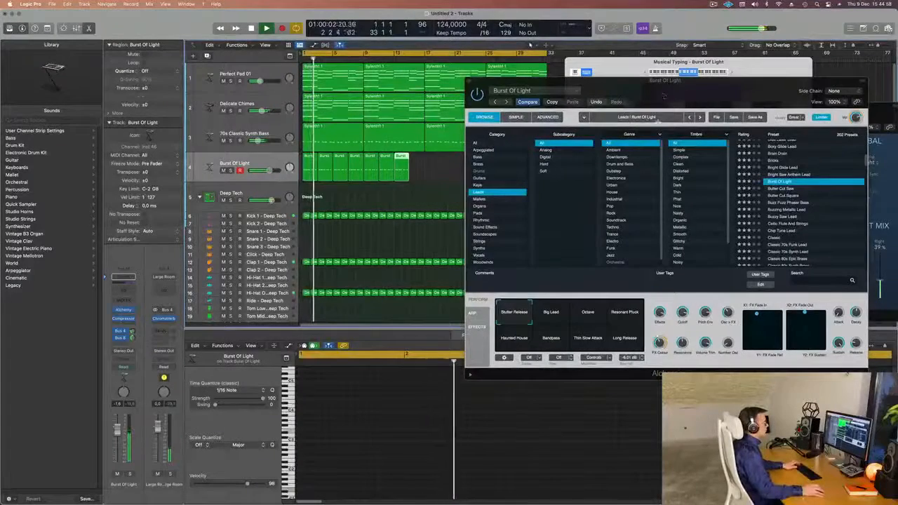
{"action": "left_click_drag", "start_coordinate": [603, 82], "coordinate": [599, 204]}
{"action": "key", "text": "super+r"}
{"action": "key", "text": "super+r"}
{"action": "key", "text": "super+r"}
{"action": "key", "text": "super+r"}
{"action": "key", "text": "super+r"}
{"action": "key", "text": "super+r"}
{"action": "key", "text": "super+r"}
{"action": "key", "text": "super+r"}
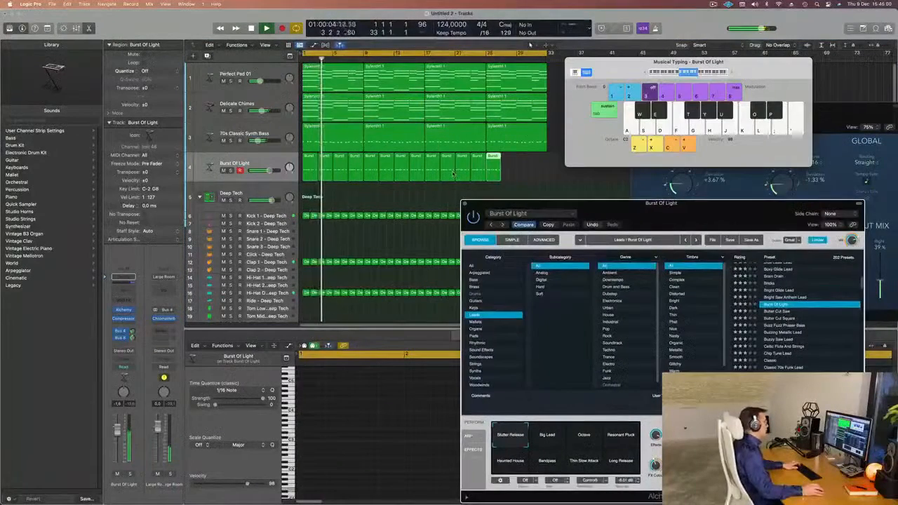
- Audition the Buzz Fuzz Phaser Bass, Buzzy Saw Lead, Celtic Flute And Strings and Chip Tune Lead presets against the repeated part
{"action": "left_click_drag", "start_coordinate": [627, 210], "coordinate": [476, 116]}
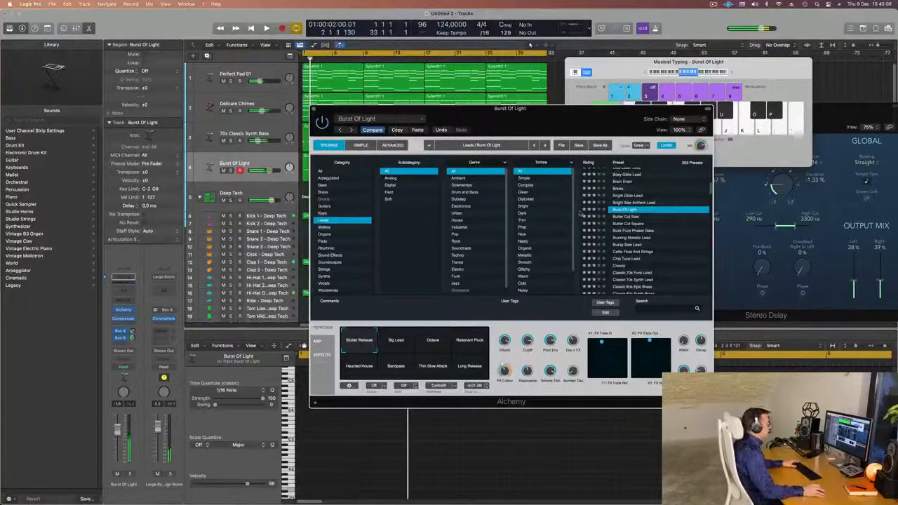
{"action": "left_click", "coordinate": [632, 232]}
{"action": "left_click_drag", "start_coordinate": [563, 109], "coordinate": [617, 116]}
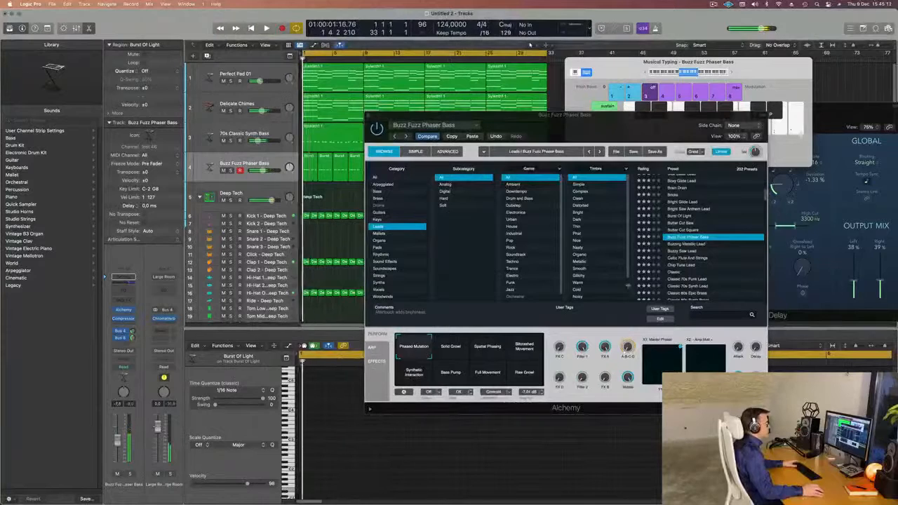
{"action": "left_click", "coordinate": [692, 252]}
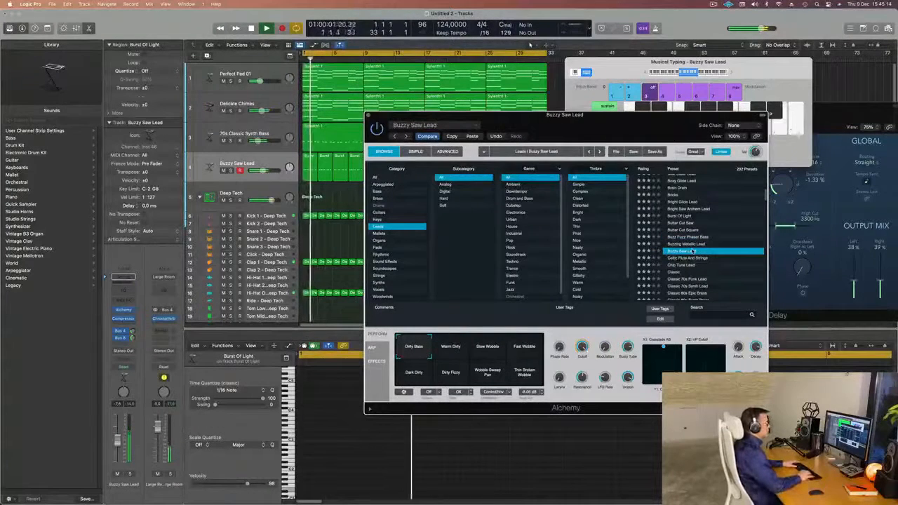
{"action": "key", "text": "Down"}
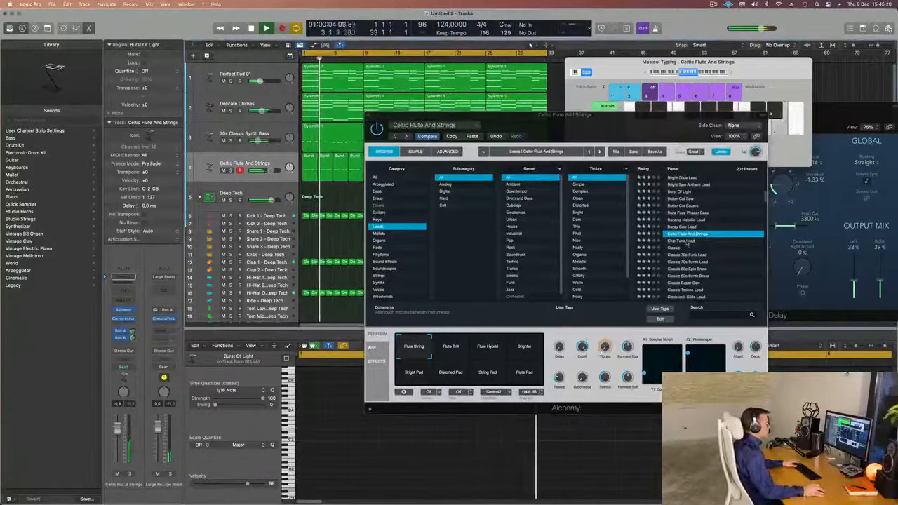
{"action": "left_click", "coordinate": [686, 241]}
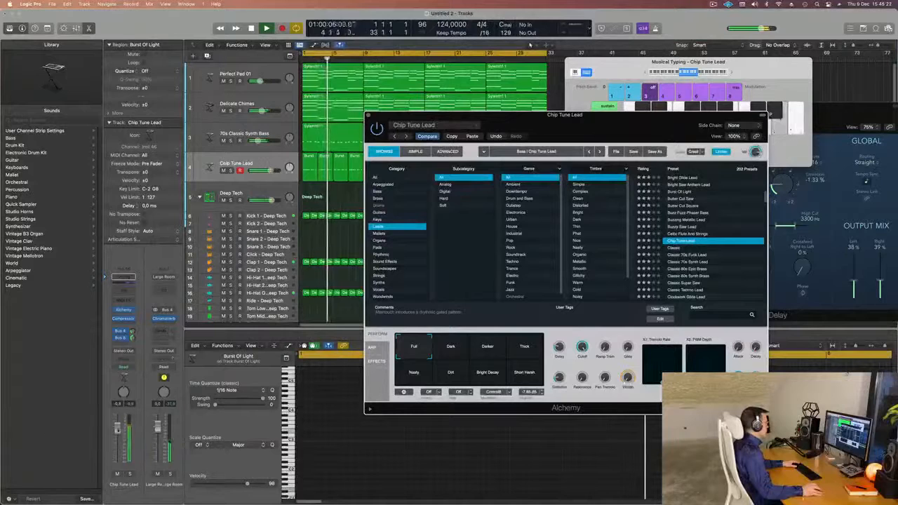
- Audition the Classic 80s Epic Brass, Classic Super Saw, Clockwork Glide Lead and Dark Edgy Lead presets on track 4
{"action": "left_click", "coordinate": [693, 270]}
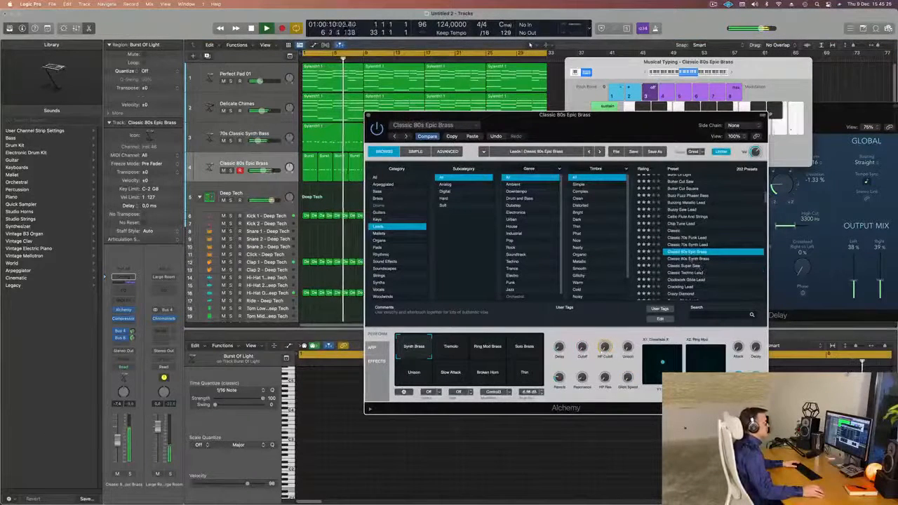
{"action": "left_click", "coordinate": [689, 266]}
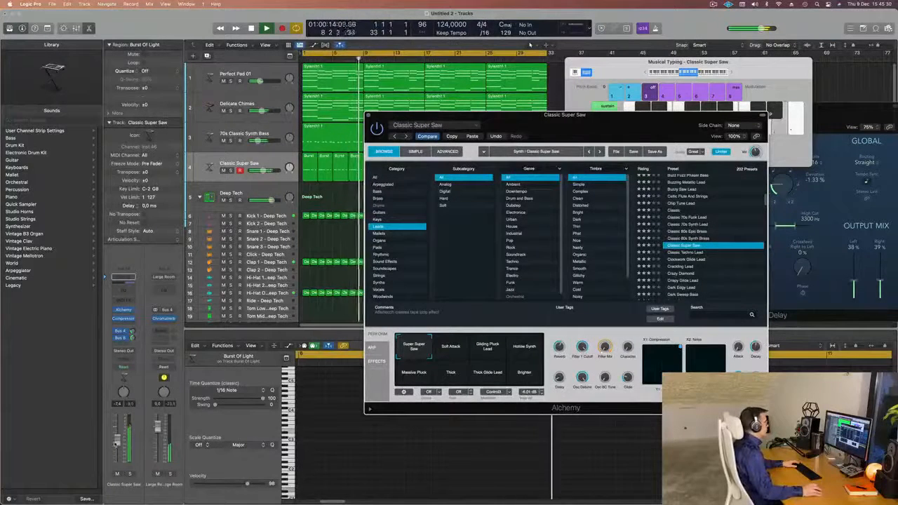
{"action": "left_click", "coordinate": [678, 260]}
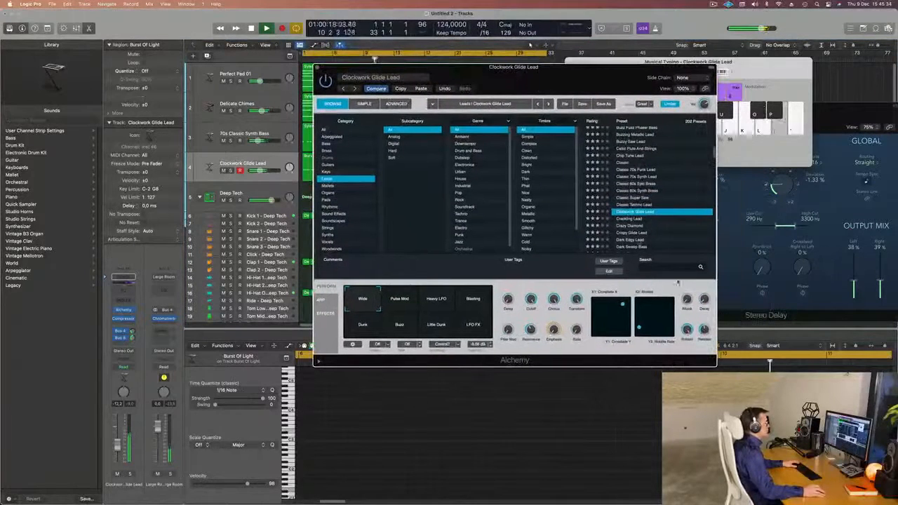
{"action": "left_click", "coordinate": [633, 240]}
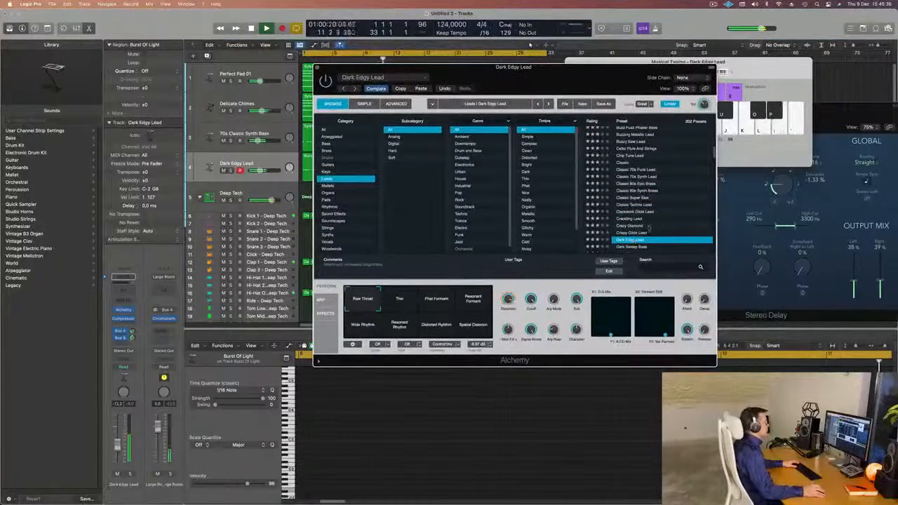
- Audition the Digiwave Lead, Dirty House Organ and Dream Sines Pad presets on track 4 during playback
{"action": "scroll", "coordinate": [661, 219], "scroll_direction": "down", "scroll_amount": 1}
{"action": "left_click", "coordinate": [631, 239]}
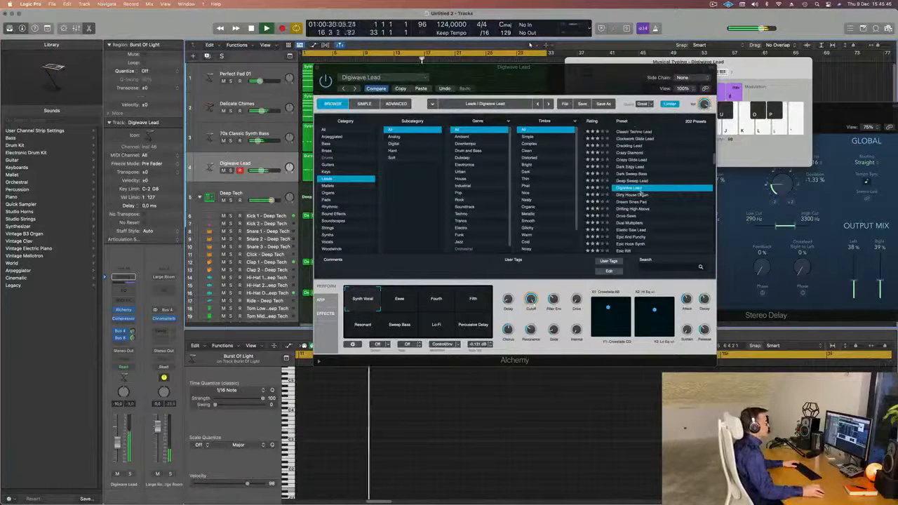
{"action": "key", "text": "Down"}
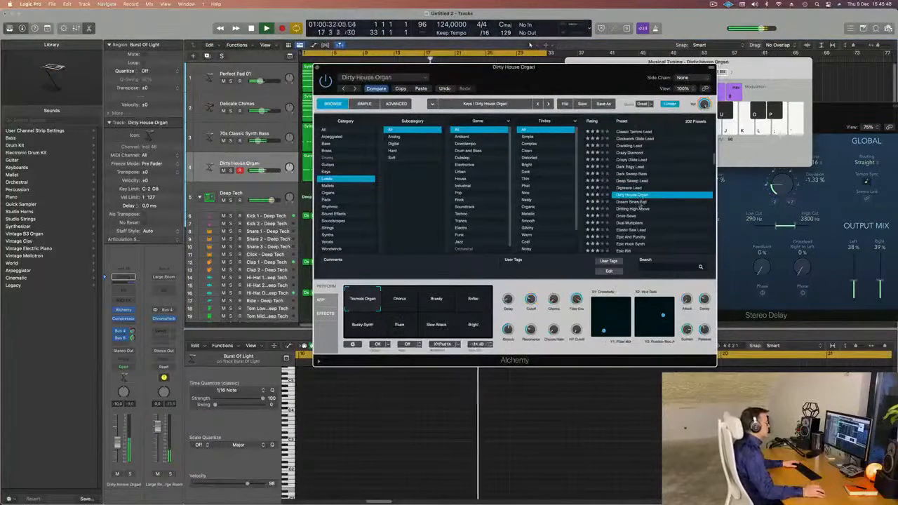
{"action": "left_click", "coordinate": [657, 202]}
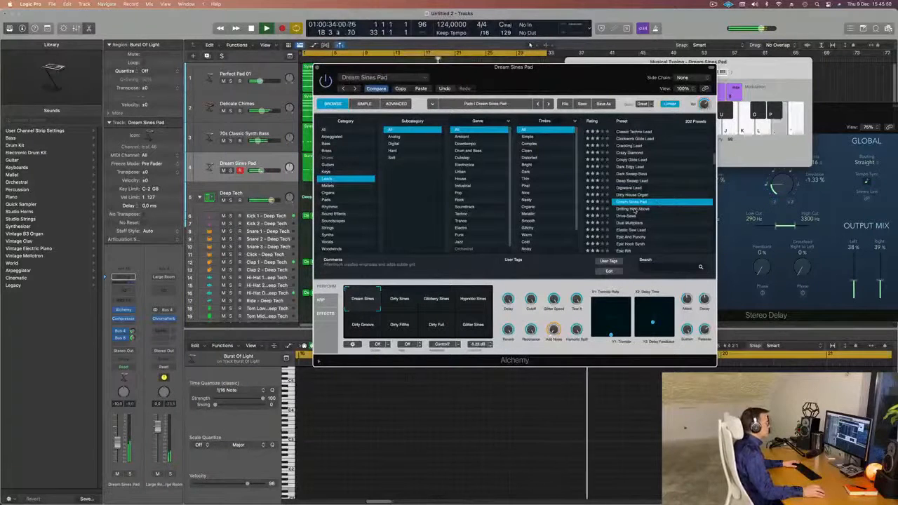
- Audition the Alchemy lead presets from Drifting High Above through Dual Multipliers and Elastic Saw Lead on track 4 during playback
{"action": "key", "text": "Down"}
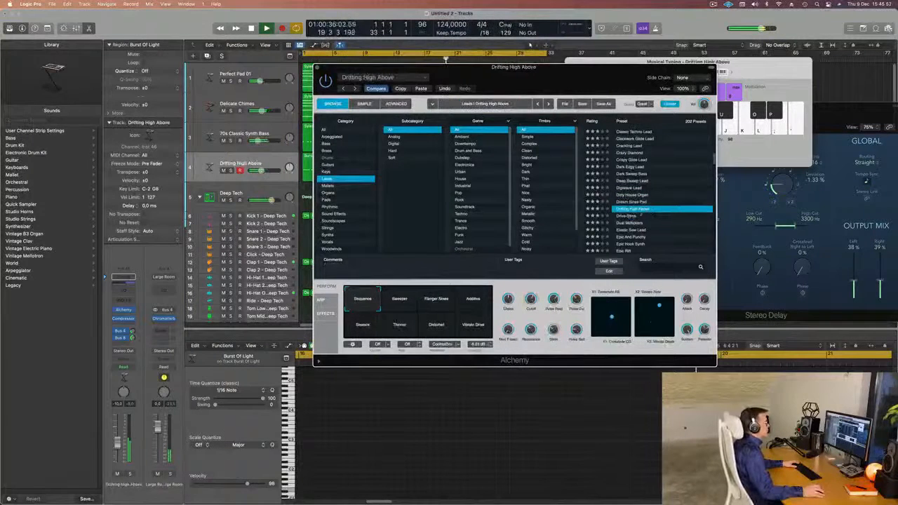
{"action": "left_click", "coordinate": [631, 217]}
{"action": "scroll", "coordinate": [660, 205], "scroll_direction": "down", "scroll_amount": 1}
{"action": "left_click", "coordinate": [633, 208]}
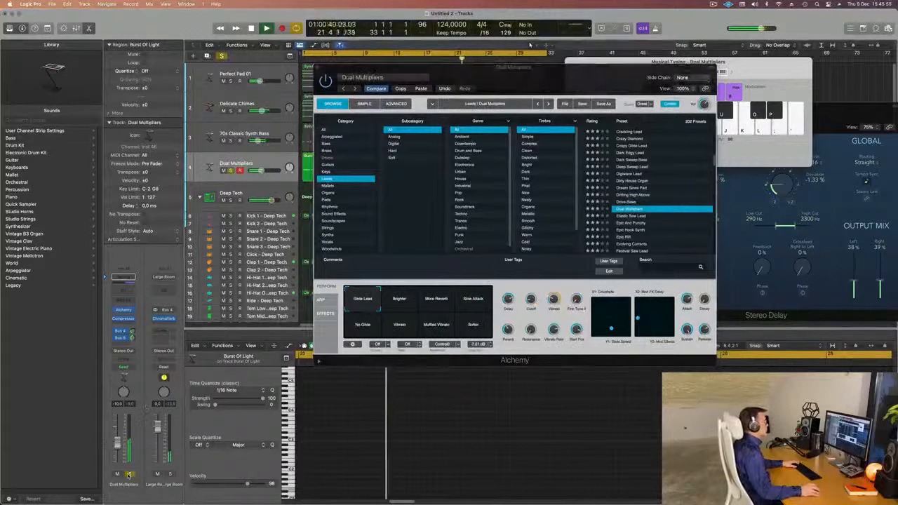
{"action": "left_click", "coordinate": [622, 217]}
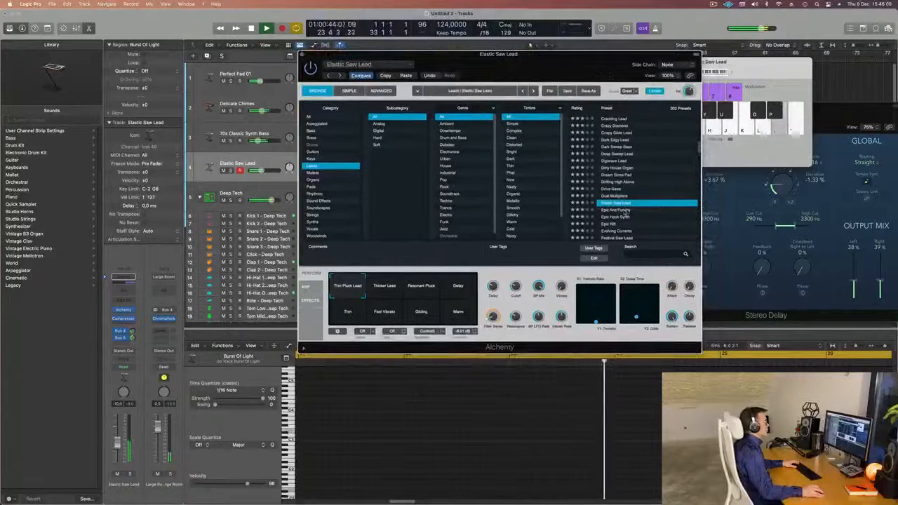
- Audition the Epic And Punchy and Epic Hook Synth presets, shifting the Alchemy window out of the way
{"action": "left_click", "coordinate": [625, 210]}
{"action": "left_click_drag", "start_coordinate": [565, 59], "coordinate": [535, 48]}
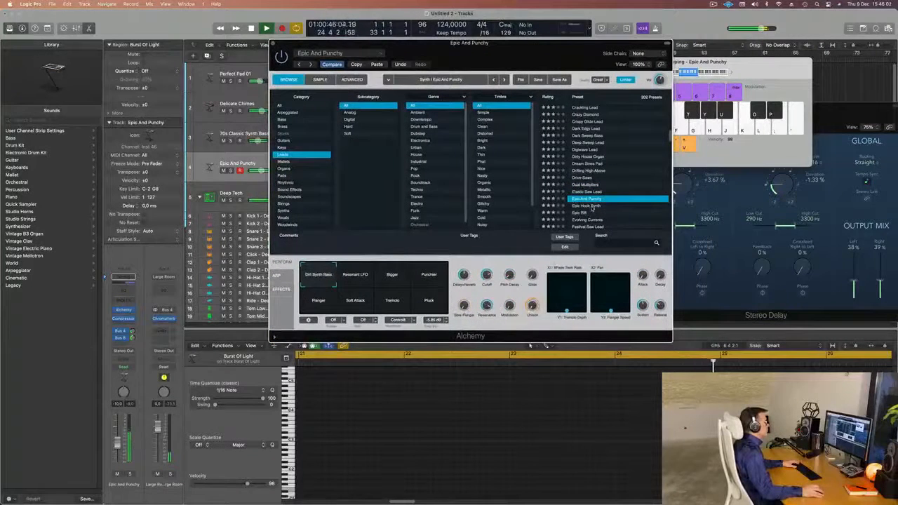
{"action": "left_click", "coordinate": [589, 205]}
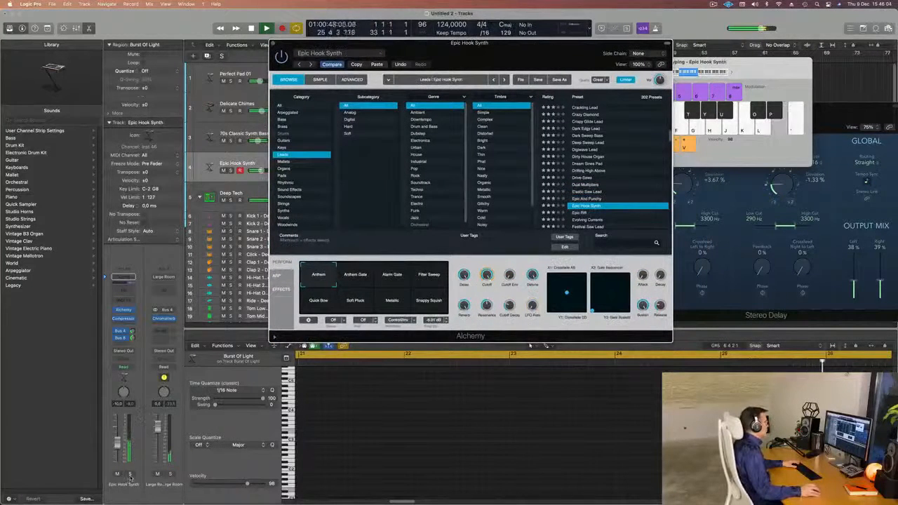
- Load the Evolving Currents lead preset on track 4
{"action": "scroll", "coordinate": [620, 182], "scroll_direction": "down", "scroll_amount": 1}
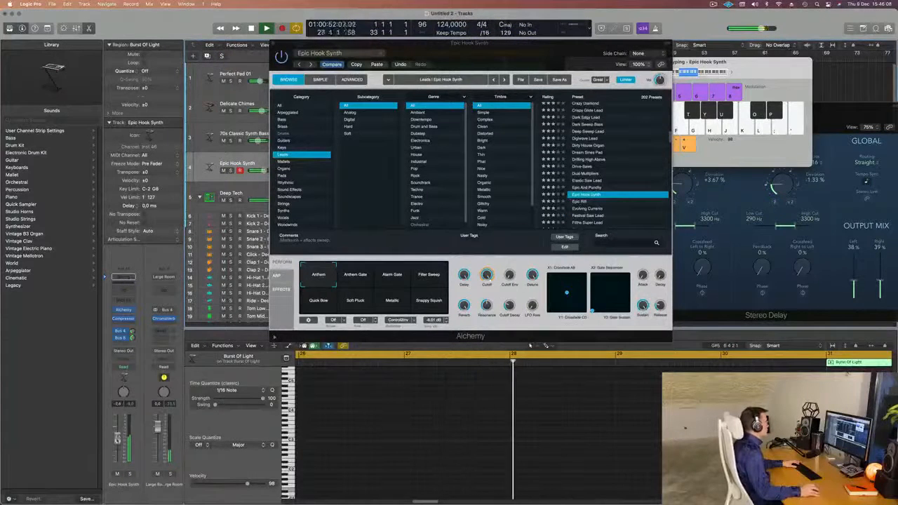
{"action": "scroll", "coordinate": [611, 195], "scroll_direction": "down", "scroll_amount": 2}
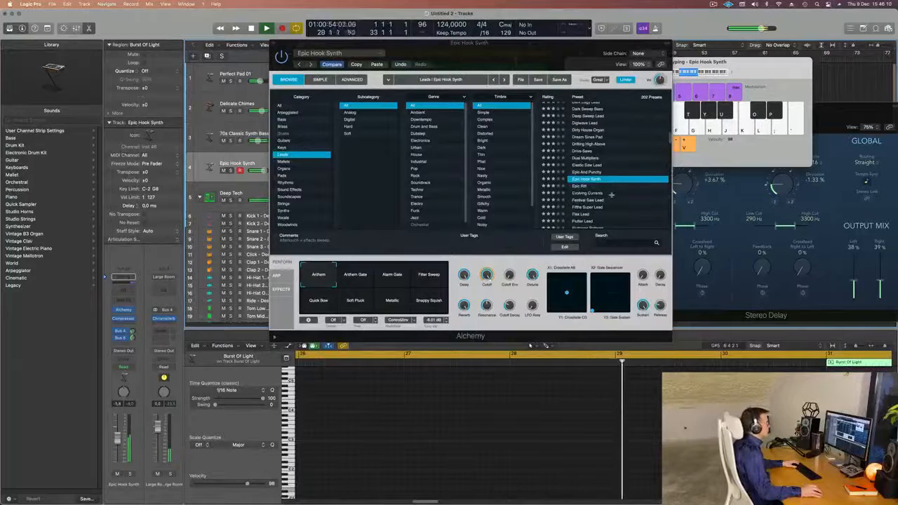
{"action": "left_click", "coordinate": [611, 194]}
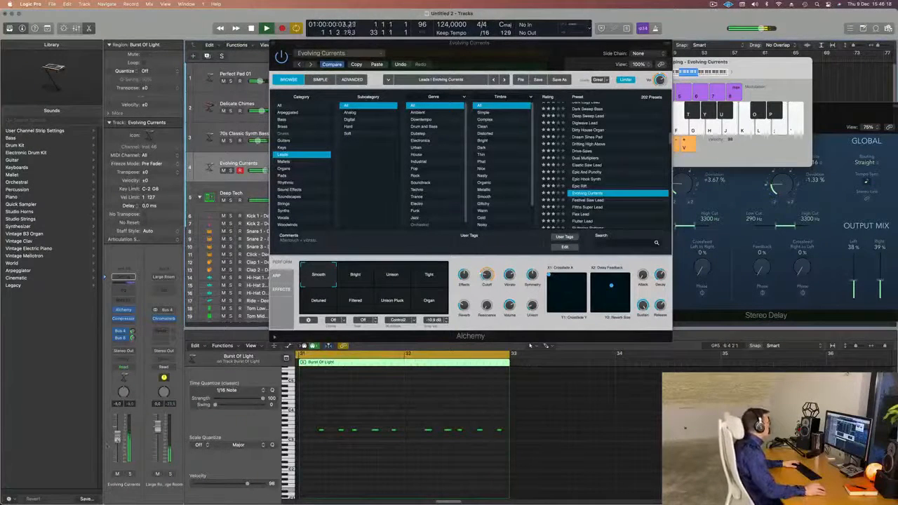
- Compare the Evolving Currents performance snapshots, including Unison, Tight, Detuned, Filtered, Organ and Smooth, and settle on Bright
{"action": "left_click", "coordinate": [357, 281]}
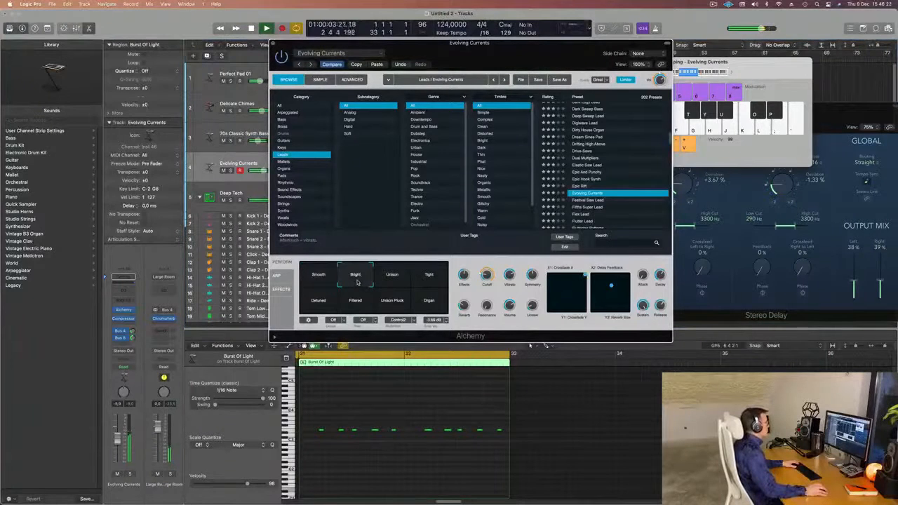
{"action": "left_click", "coordinate": [394, 283]}
{"action": "left_click", "coordinate": [435, 280]}
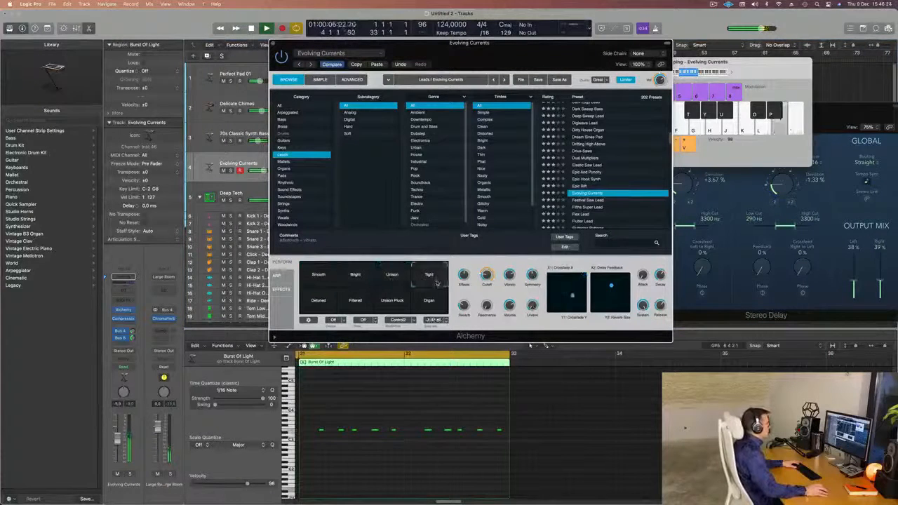
{"action": "left_click", "coordinate": [321, 307]}
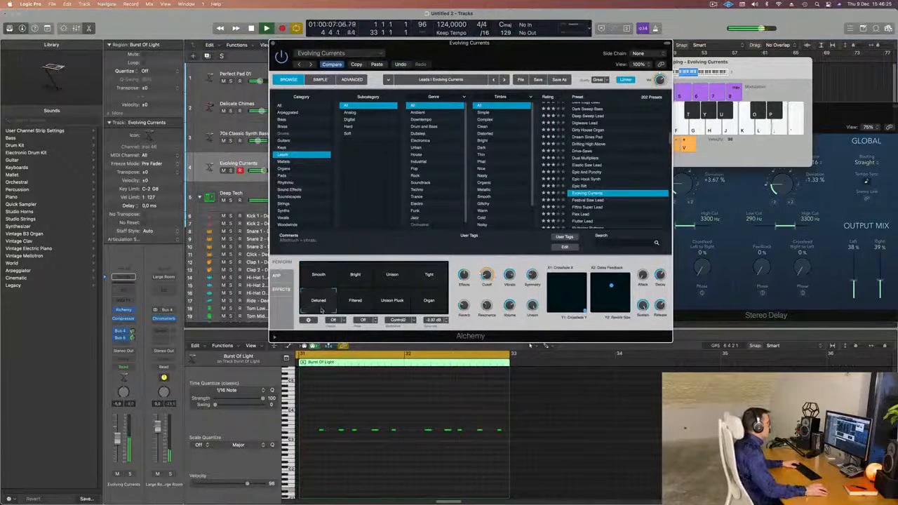
{"action": "left_click", "coordinate": [358, 306]}
{"action": "left_click", "coordinate": [388, 304]}
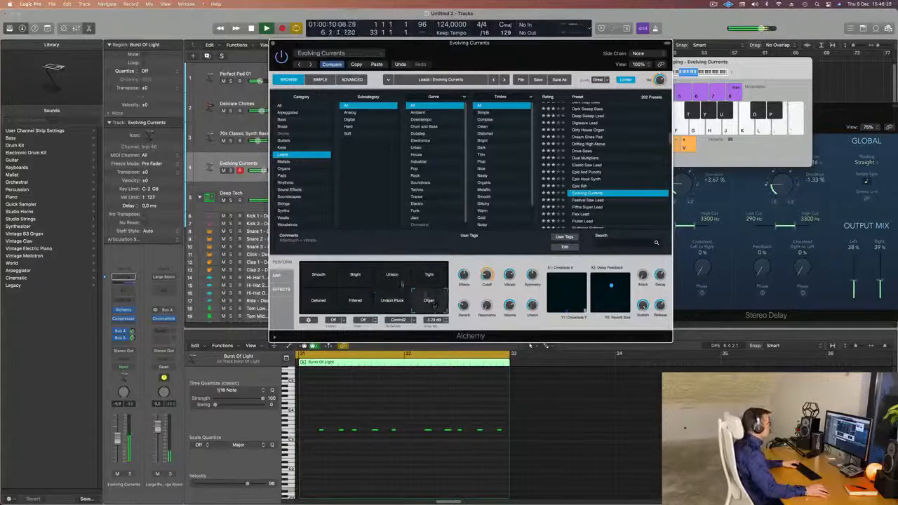
{"action": "left_click", "coordinate": [357, 278]}
{"action": "left_click", "coordinate": [318, 276]}
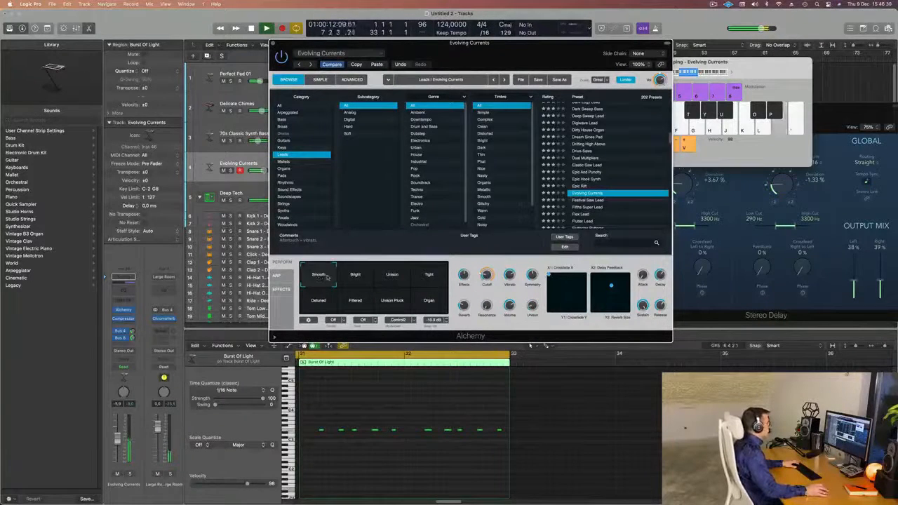
{"action": "left_click", "coordinate": [355, 278]}
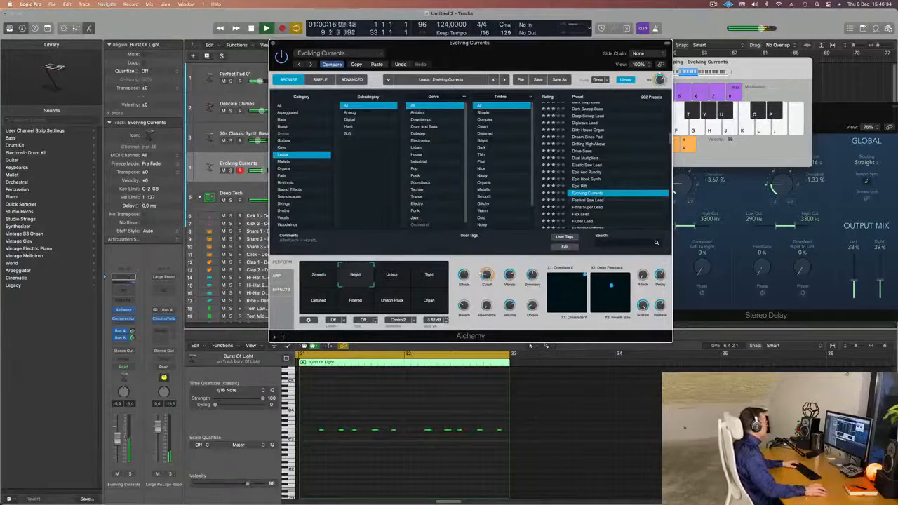
- Cut the lows of the Evolving Currents track with a Channel EQ low cut at 348 Hz, 12 dB/Oct, and close the plug-in windows
{"action": "left_click", "coordinate": [118, 440]}
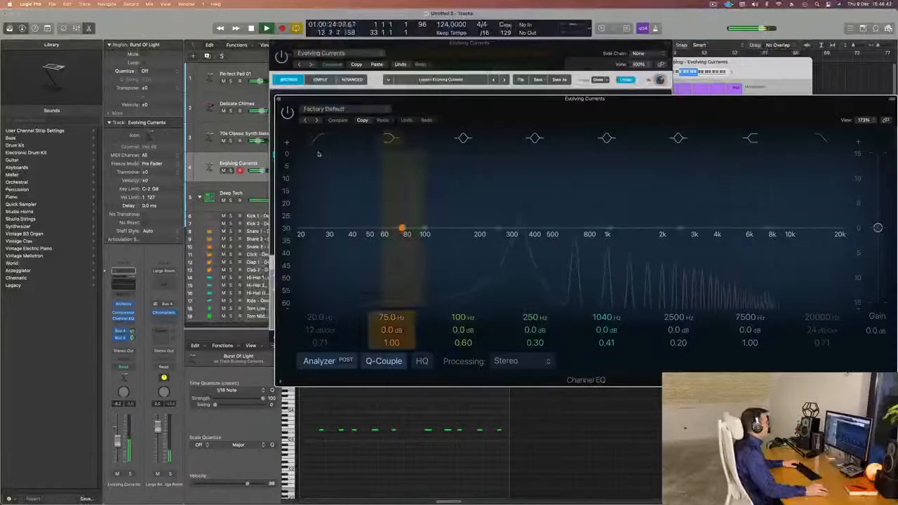
{"action": "left_click_drag", "start_coordinate": [315, 231], "coordinate": [564, 184]}
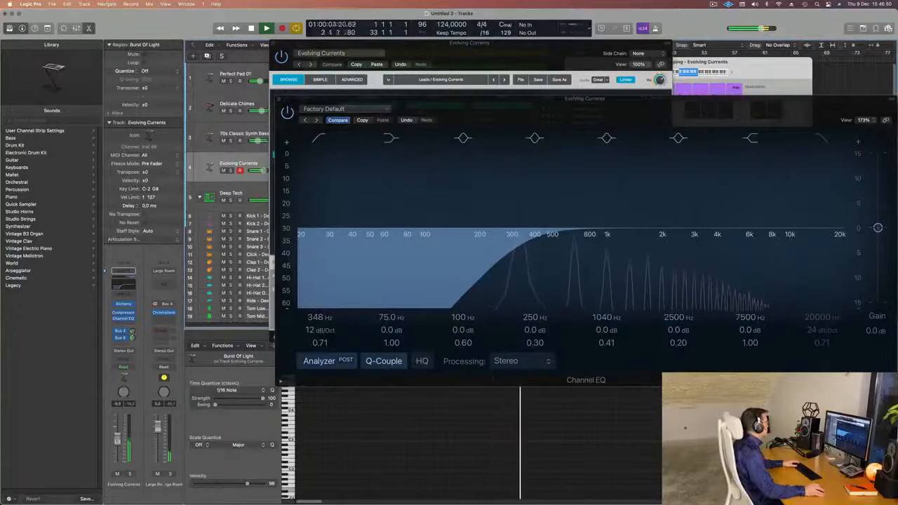
{"action": "left_click_drag", "start_coordinate": [608, 113], "coordinate": [481, 135]}
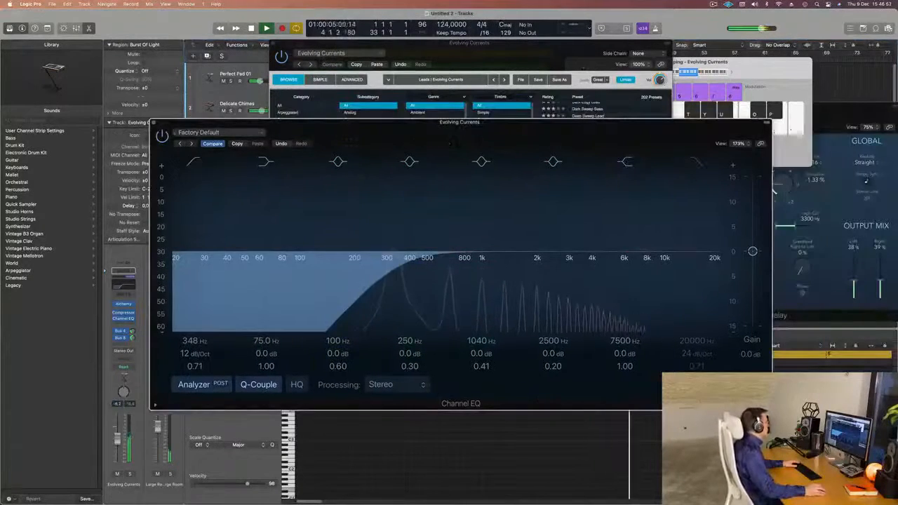
{"action": "left_click", "coordinate": [153, 122]}
{"action": "left_click_drag", "start_coordinate": [481, 56], "coordinate": [572, 144]}
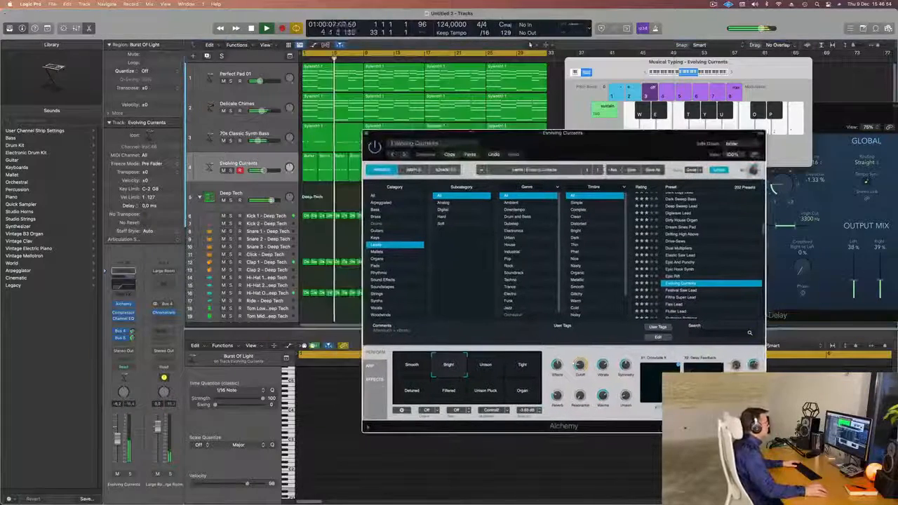
{"action": "left_click", "coordinate": [367, 132]}
- Examine the notes of the opening bass, lead and Delicate Chimes regions in the Piano Roll
{"action": "left_click", "coordinate": [333, 129]}
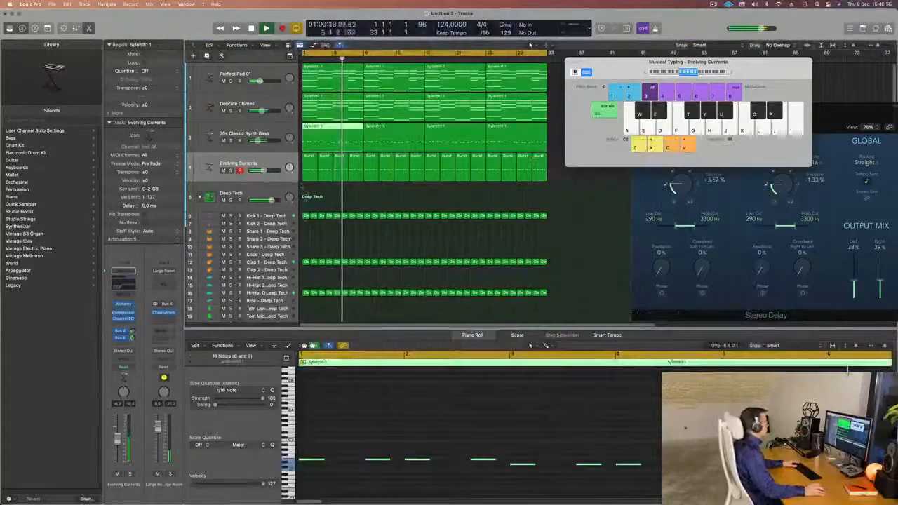
{"action": "left_click", "coordinate": [310, 165]}
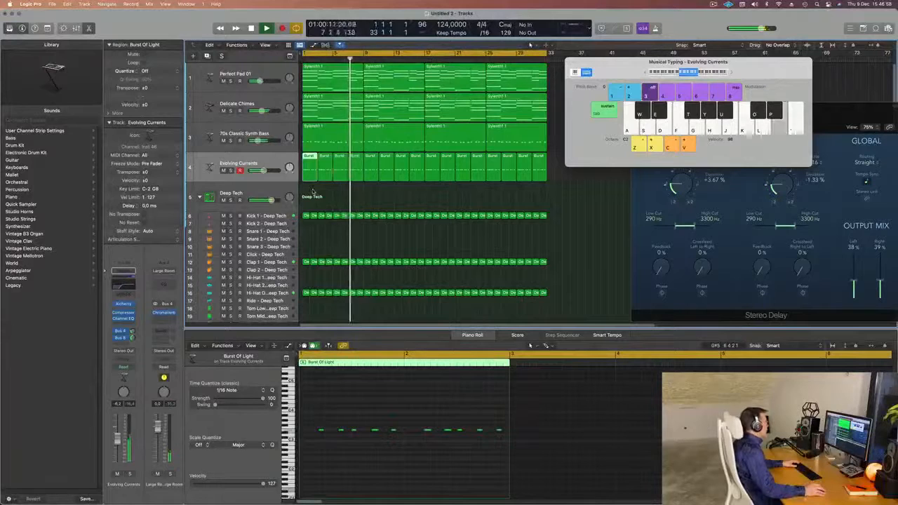
{"action": "left_click", "coordinate": [325, 162]}
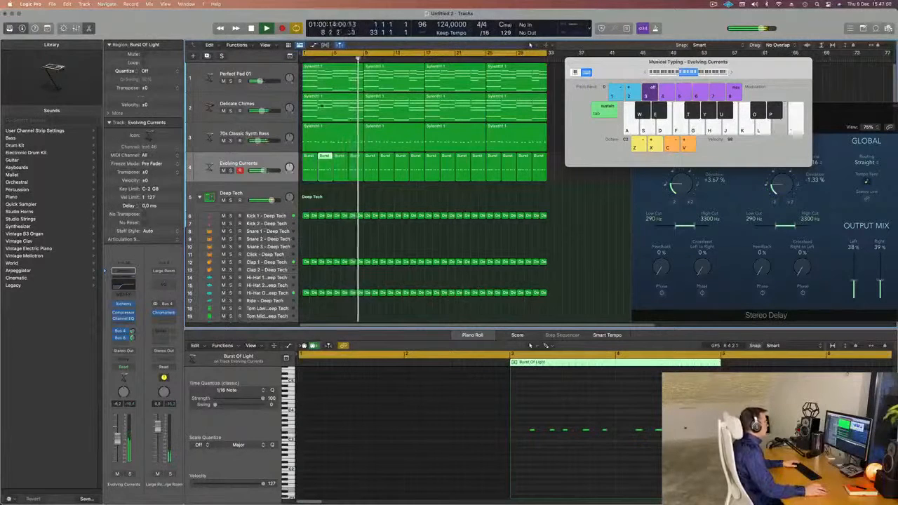
{"action": "left_click", "coordinate": [331, 98]}
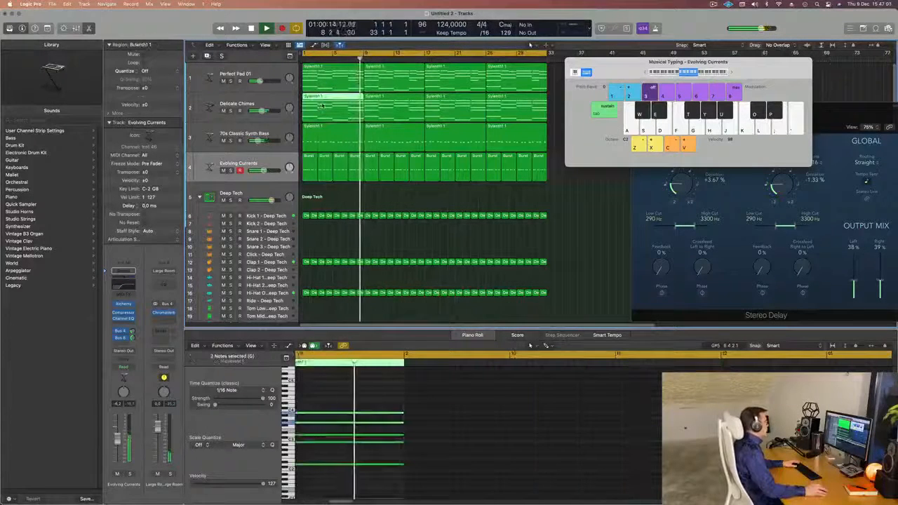
{"action": "left_click", "coordinate": [344, 195]}
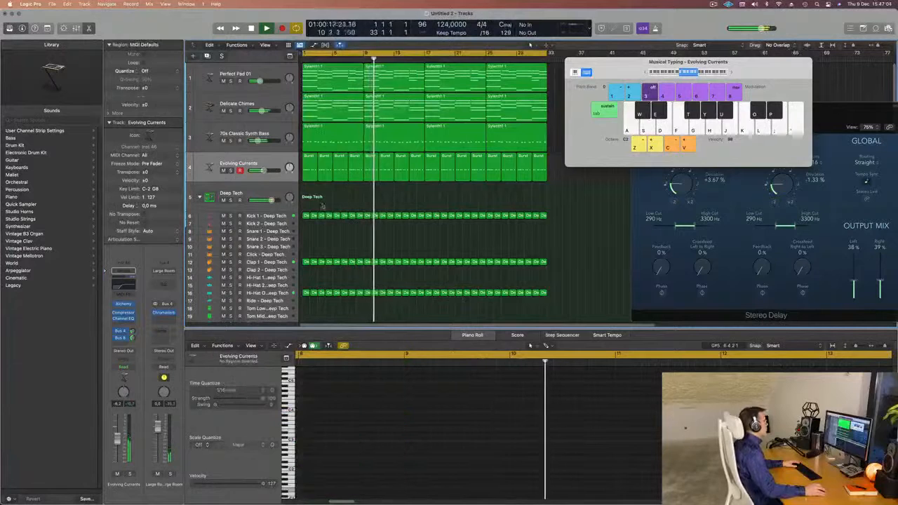
- Restart playback and show the first eight bars of the 70s Classic Synth Bass and Evolving Currents regions together in the Piano Roll
{"action": "left_click", "coordinate": [275, 170]}
{"action": "key", "text": "Return"}
{"action": "key", "text": "space"}
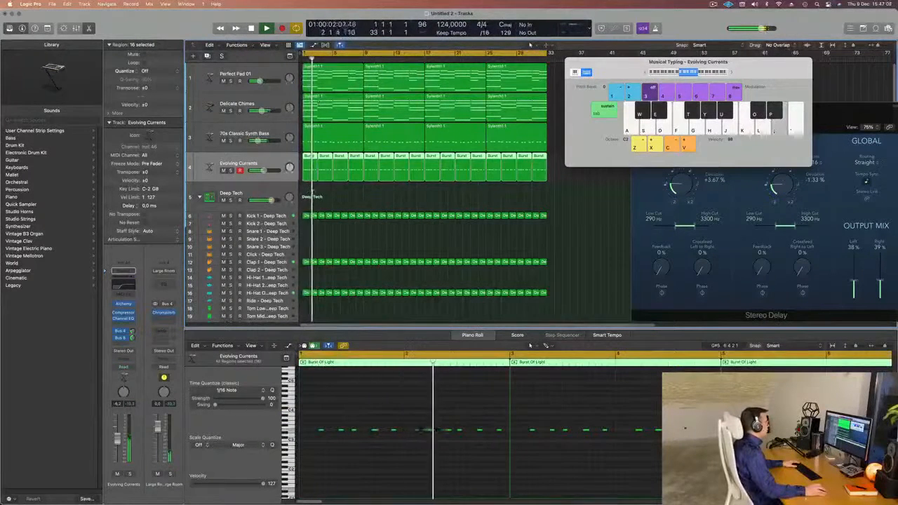
{"action": "left_click_drag", "start_coordinate": [308, 192], "coordinate": [354, 145]}
{"action": "scroll", "coordinate": [466, 429], "scroll_direction": "left", "scroll_amount": 3}
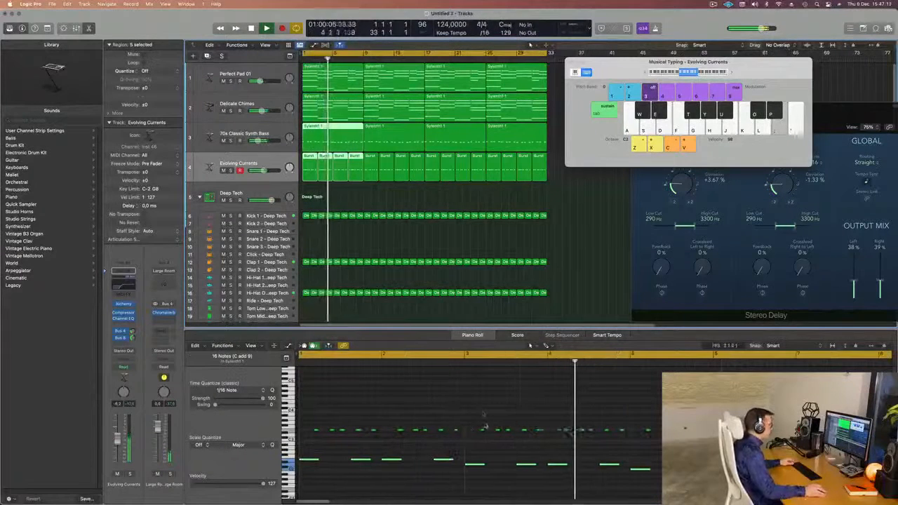
- Transpose the lead notes in bars 3–4 down two semitones and those in bars 5–6 down further, following the bass line
{"action": "key", "text": "Return"}
{"action": "left_click_drag", "start_coordinate": [472, 419], "coordinate": [620, 446]}
{"action": "key", "text": "alt+Down"}
{"action": "key", "text": "alt+Down"}
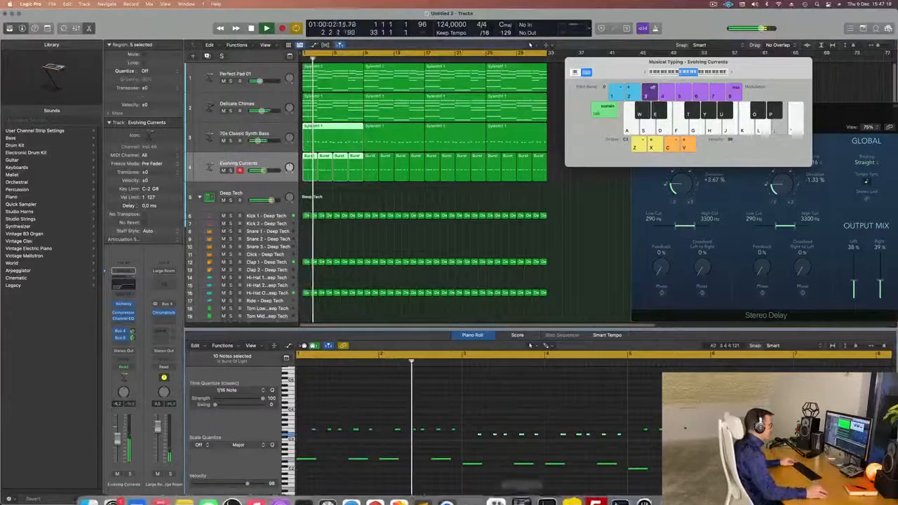
{"action": "scroll", "coordinate": [619, 445], "scroll_direction": "left", "scroll_amount": 2}
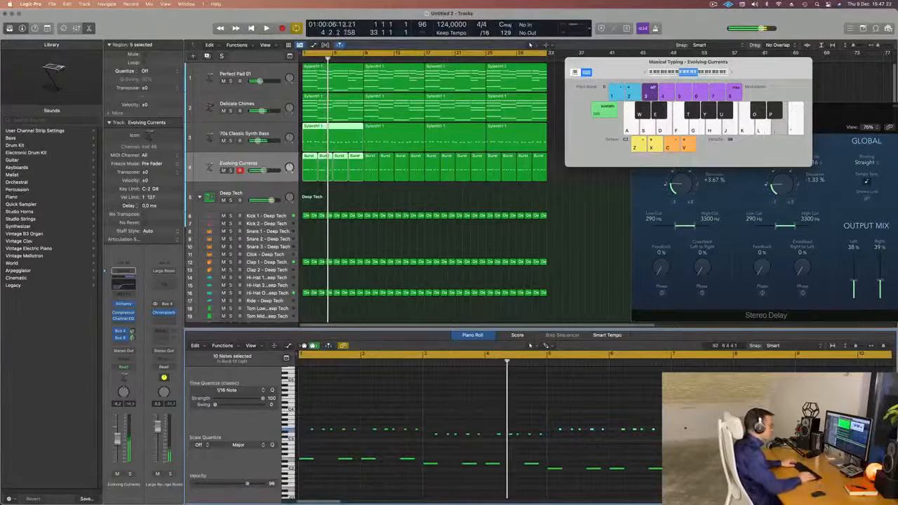
{"action": "key", "text": "Return"}
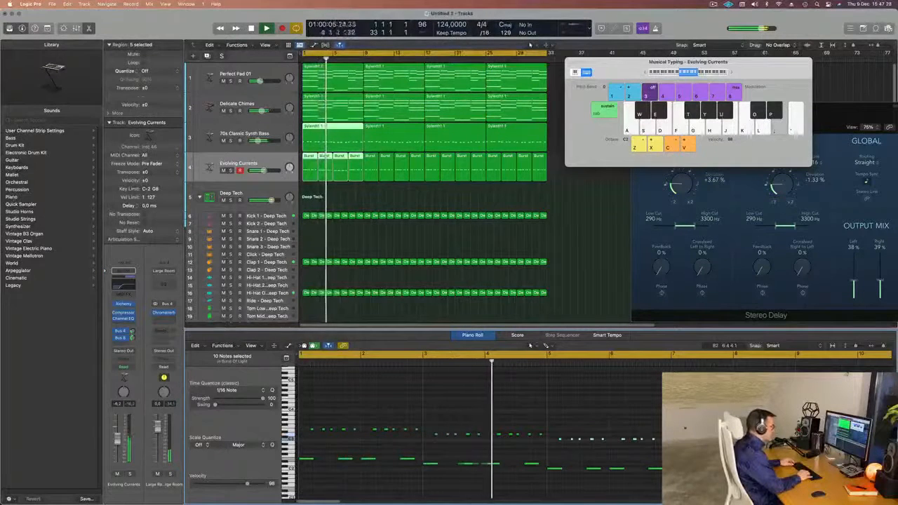
- Transpose the lead notes in bars 7–8 down to the same pitch as bars 3–4, play the result and deselect the regions
{"action": "scroll", "coordinate": [505, 398], "scroll_direction": "down", "scroll_amount": 2}
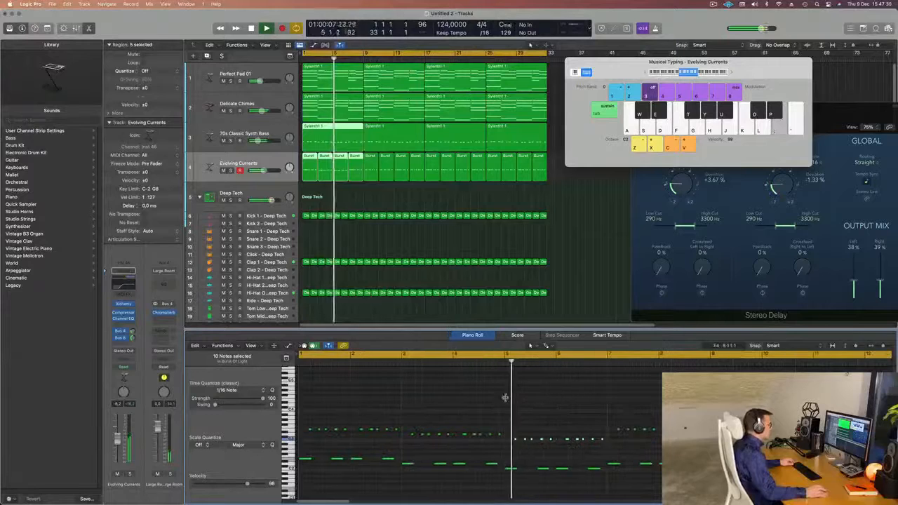
{"action": "scroll", "coordinate": [542, 406], "scroll_direction": "down", "scroll_amount": 1}
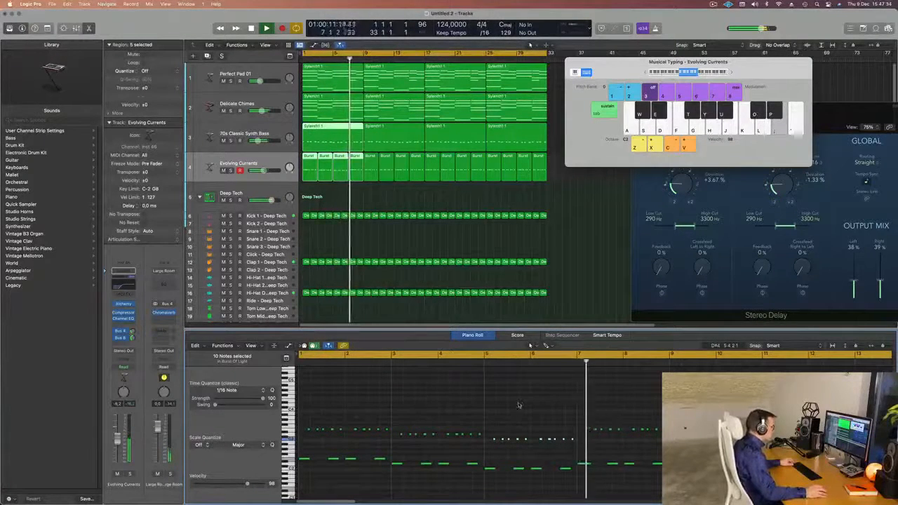
{"action": "scroll", "coordinate": [554, 418], "scroll_direction": "down", "scroll_amount": 1}
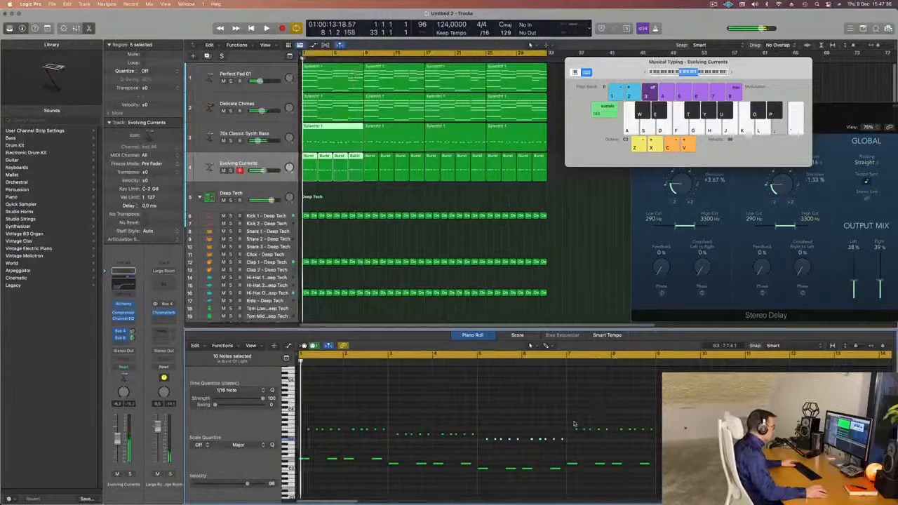
{"action": "left_click_drag", "start_coordinate": [573, 424], "coordinate": [653, 437]}
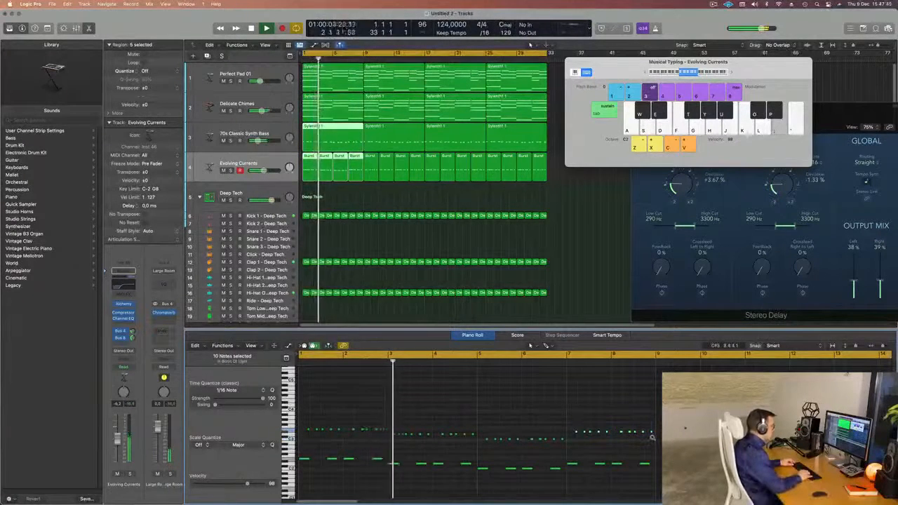
{"action": "scroll", "coordinate": [495, 411], "scroll_direction": "left", "scroll_amount": 3}
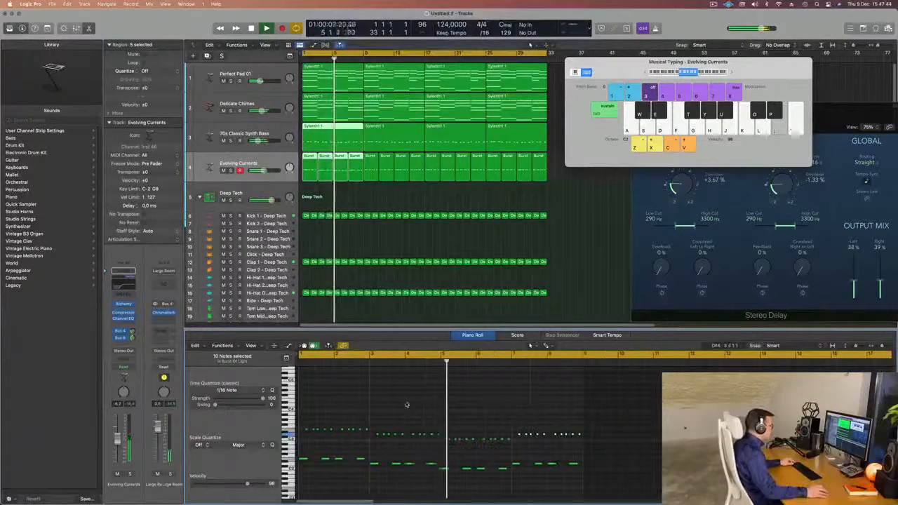
{"action": "scroll", "coordinate": [394, 403], "scroll_direction": "left", "scroll_amount": 3}
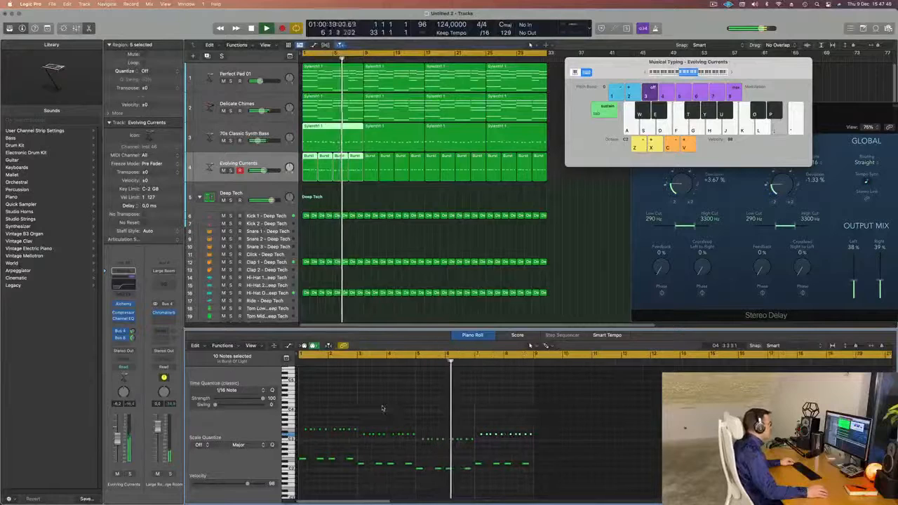
{"action": "left_click", "coordinate": [378, 197]}
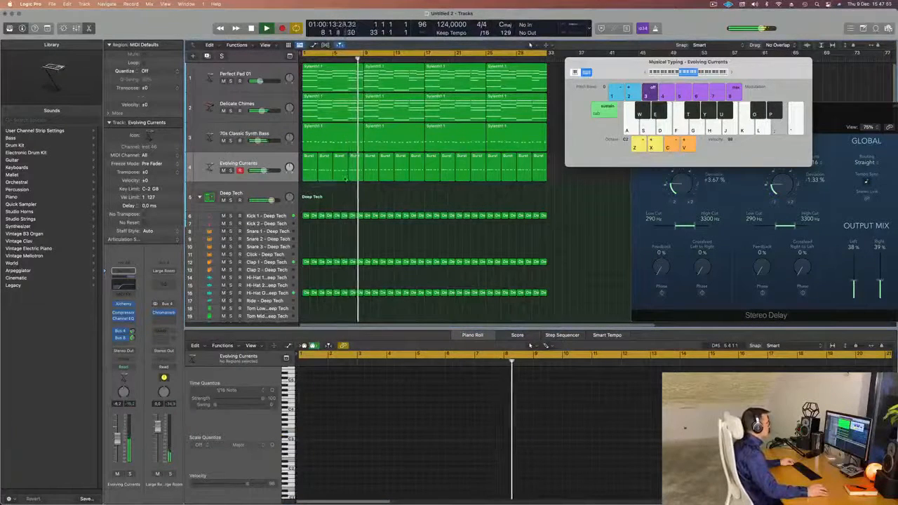
- Join the four Burst Of Light regions in bars 1–8 of the Evolving Currents track into one region and close Musical Typing
{"action": "left_click_drag", "start_coordinate": [305, 188], "coordinate": [355, 172]}
{"action": "key", "text": "Return"}
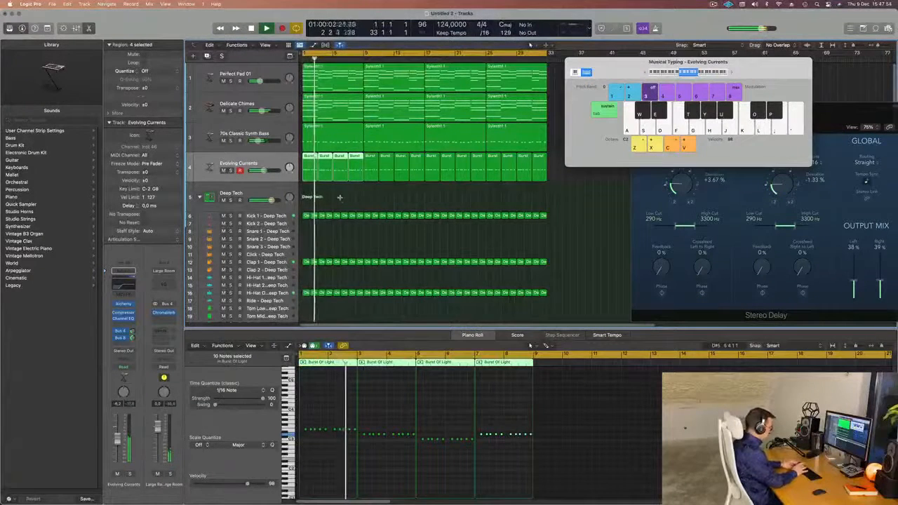
{"action": "key", "text": "super+k"}
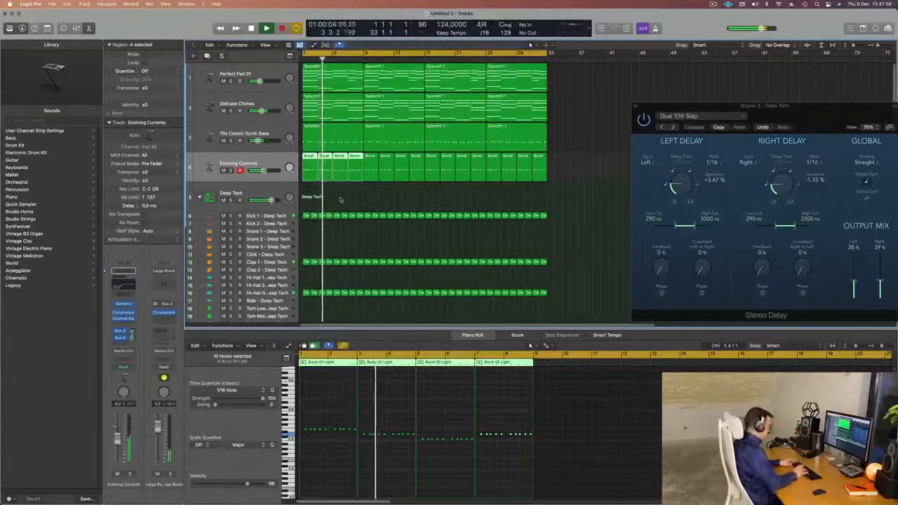
{"action": "key", "text": "super+j"}
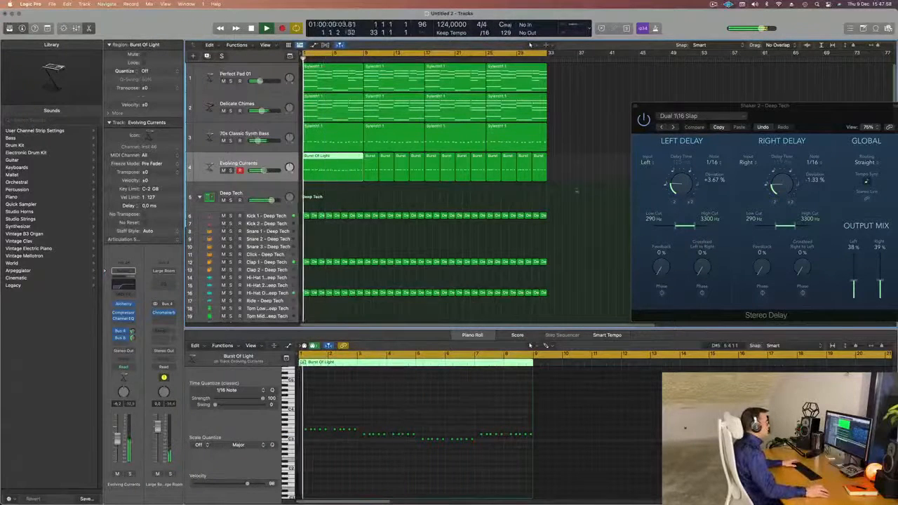
- Delete the remaining short regions from bar 9 onward on the Evolving Currents track and select the joined eight-bar region
{"action": "left_click_drag", "start_coordinate": [556, 174], "coordinate": [367, 175]}
{"action": "key", "text": "Delete"}
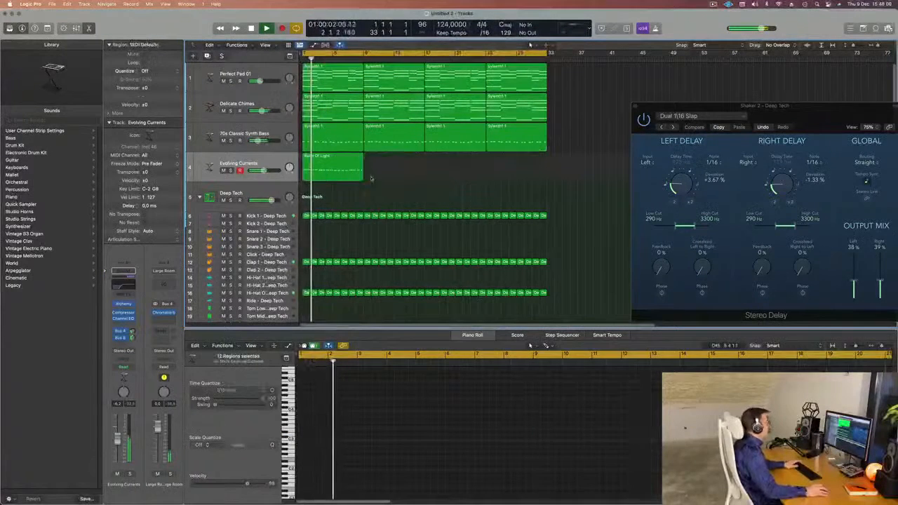
{"action": "left_click", "coordinate": [330, 169]}
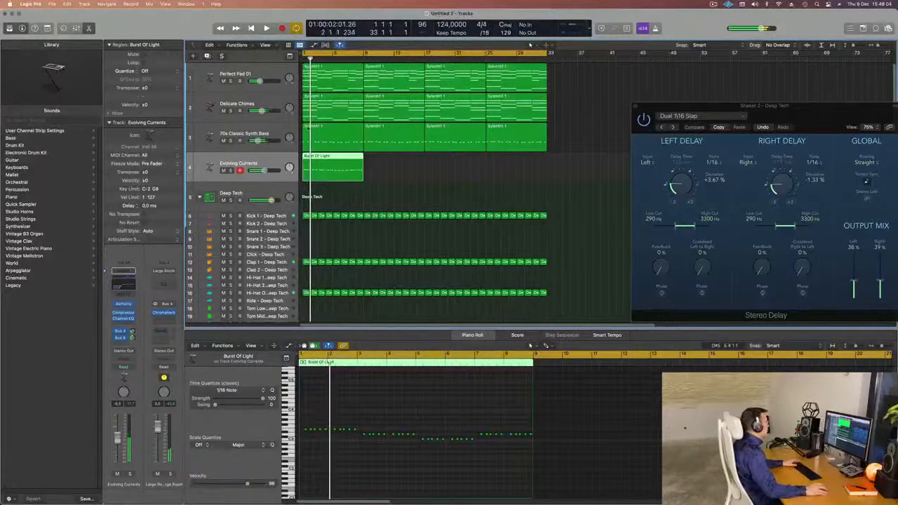
- Check the 70s Classic Synth Bass and Delicate Chimes regions and inspect the Retro Synth settings of Delicate Chimes
{"action": "left_click", "coordinate": [265, 129]}
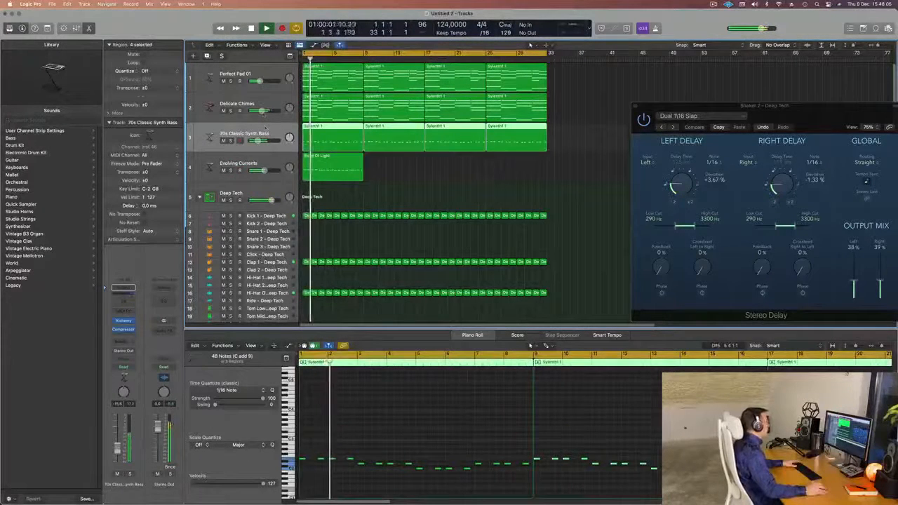
{"action": "left_click", "coordinate": [273, 104]}
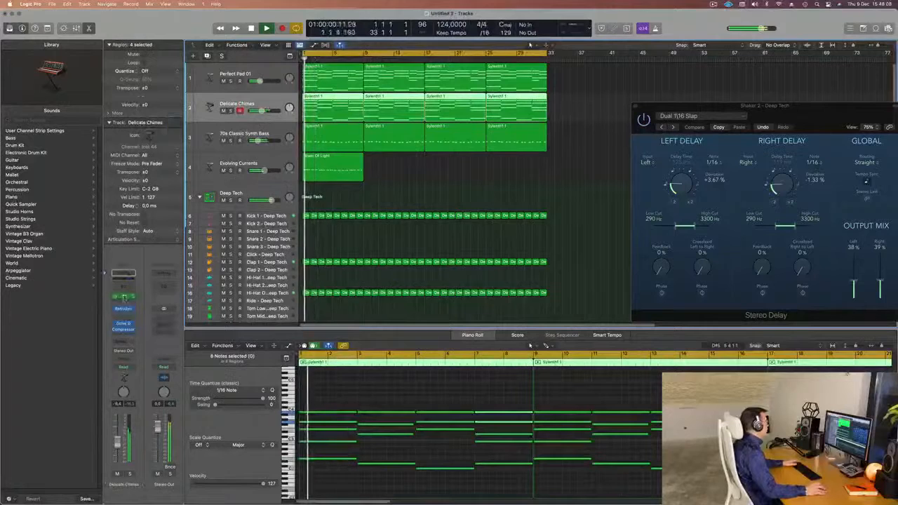
{"action": "left_click", "coordinate": [123, 309]}
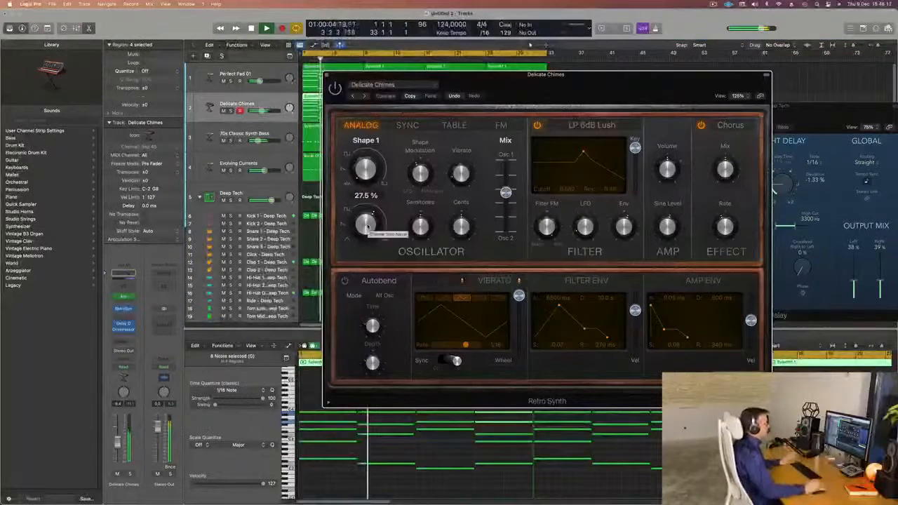
{"action": "left_click_drag", "start_coordinate": [663, 90], "coordinate": [636, 97]}
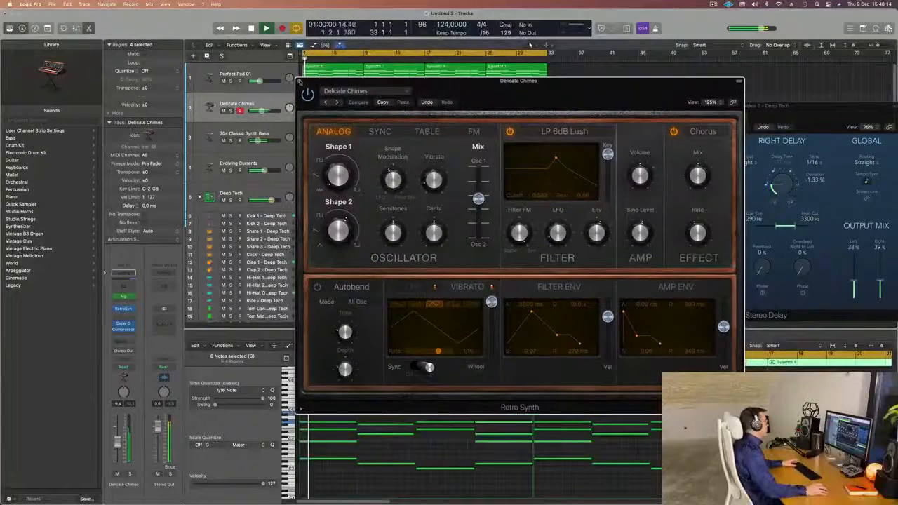
{"action": "left_click", "coordinate": [300, 82]}
{"action": "key", "text": "Return"}
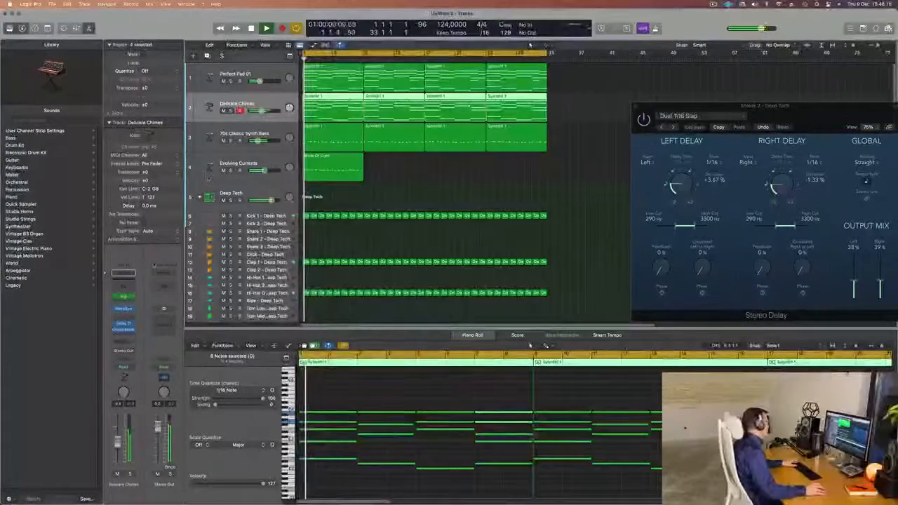
- Add a Channel EQ to Delicate Chimes with a 48 dB/Oct high cut between 4 and 5 kHz, and adjust its low end
{"action": "left_click", "coordinate": [124, 286]}
{"action": "left_click_drag", "start_coordinate": [558, 110], "coordinate": [505, 103]}
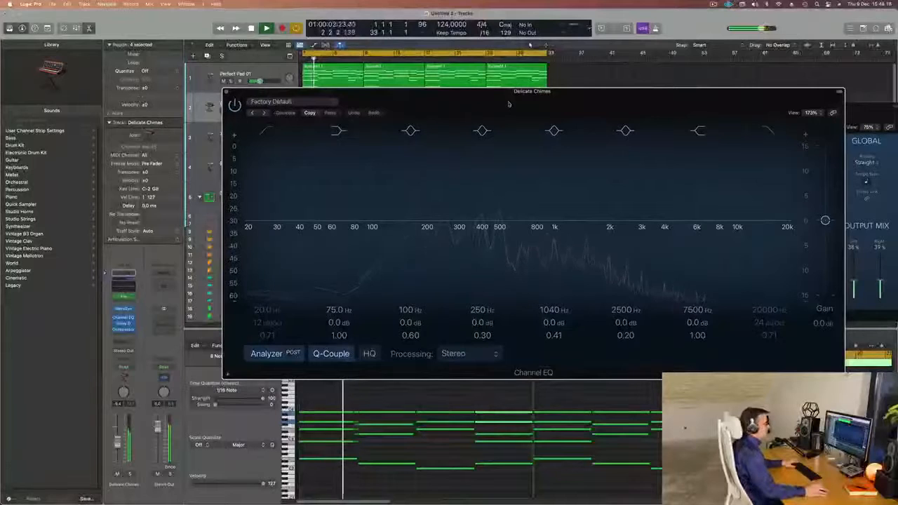
{"action": "left_click", "coordinate": [768, 279]}
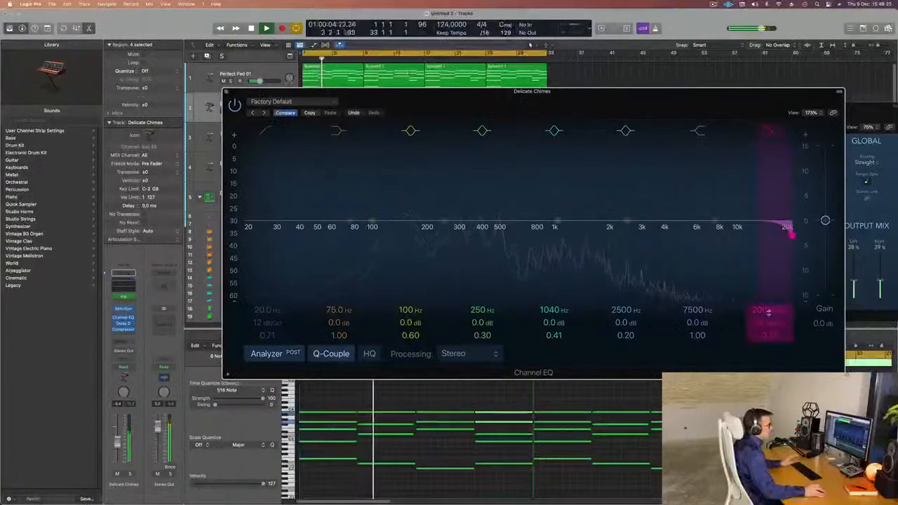
{"action": "mouse_move", "coordinate": [766, 323]}
{"action": "left_mouse_down"}
{"action": "mouse_move", "coordinate": [766, 308]}
{"action": "mouse_move", "coordinate": [769, 336]}
{"action": "left_mouse_up"}
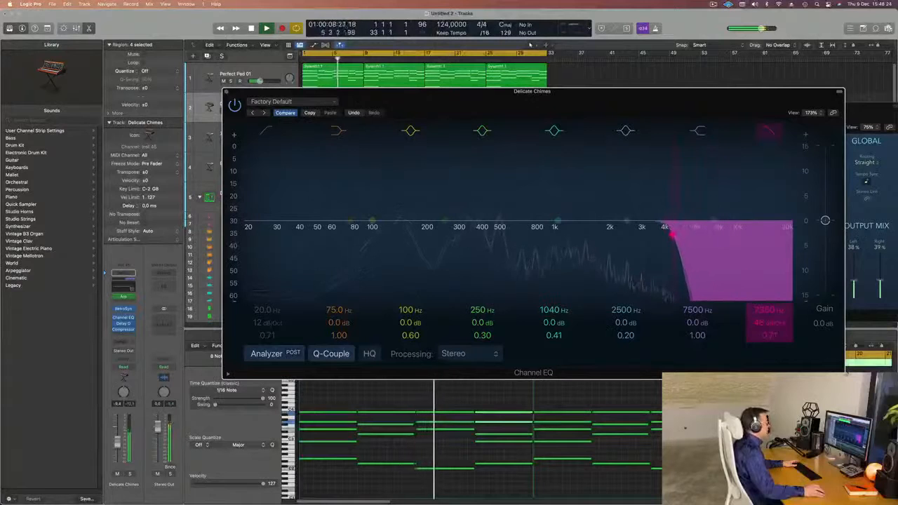
{"action": "key", "text": "Return"}
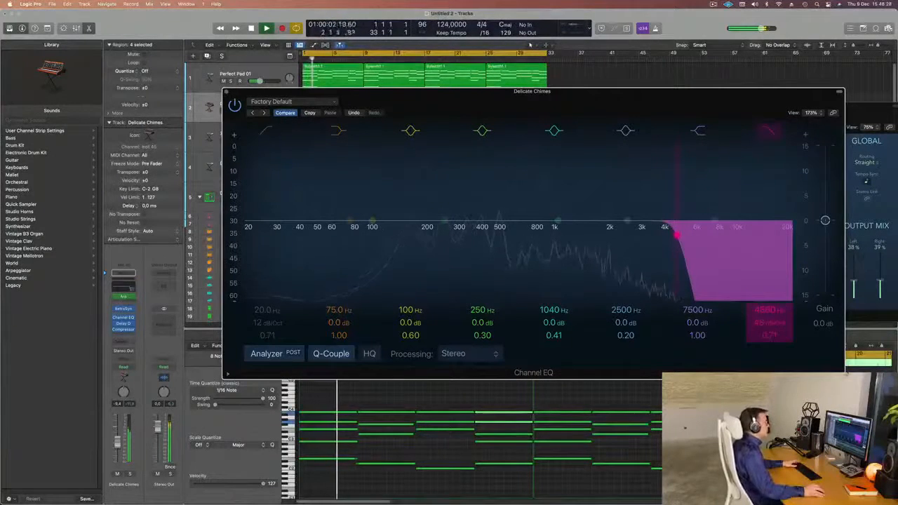
{"action": "mouse_move", "coordinate": [769, 310]}
{"action": "left_mouse_down"}
{"action": "mouse_move", "coordinate": [769, 295]}
{"action": "mouse_move", "coordinate": [769, 310]}
{"action": "left_mouse_up"}
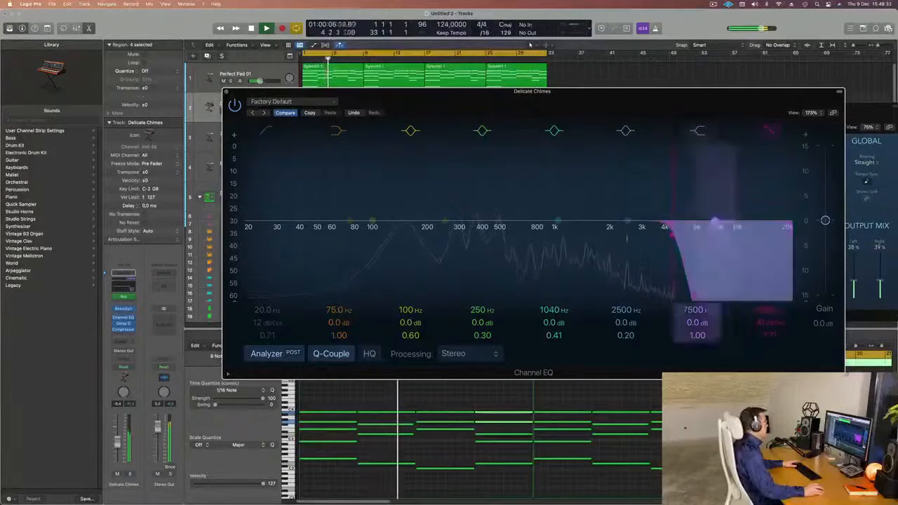
{"action": "left_click", "coordinate": [286, 212]}
{"action": "left_click_drag", "start_coordinate": [286, 211], "coordinate": [411, 231]}
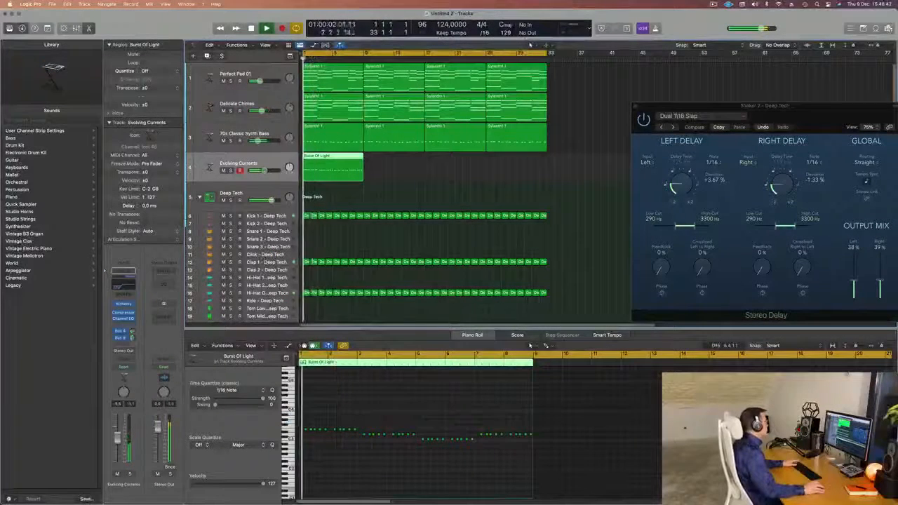
- Repeat the eight-bar Burst Of Light region on the Evolving Currents track three times so it fills bars 1–32
{"action": "left_click", "coordinate": [246, 105]}
{"action": "left_click", "coordinate": [352, 170]}
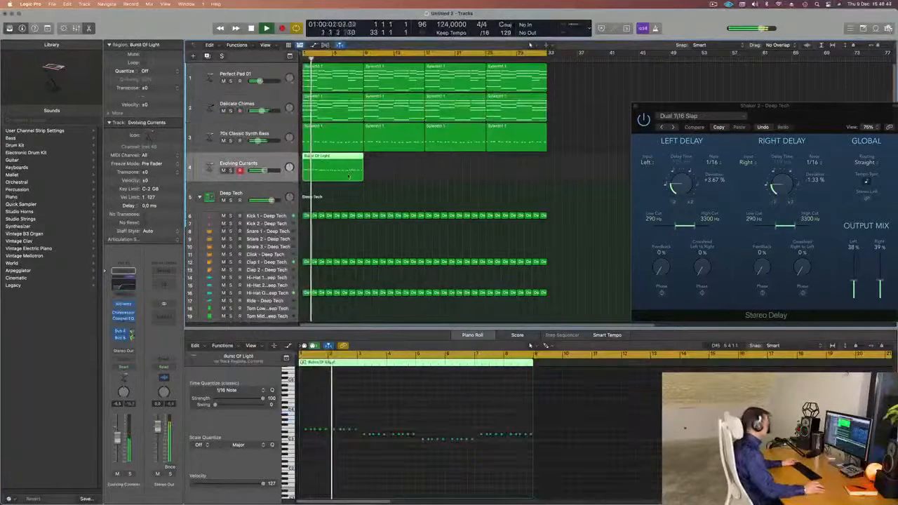
{"action": "key", "text": "super+r"}
{"action": "key", "text": "super+r"}
{"action": "key", "text": "super+r"}
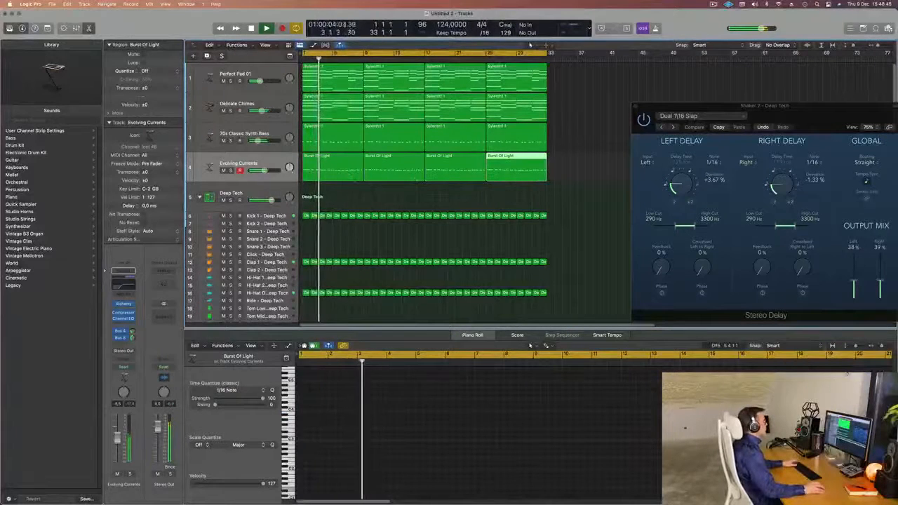
- Open Alchemy on the Evolving Currents track and duplicate the track with its settings
{"action": "left_click", "coordinate": [214, 167]}
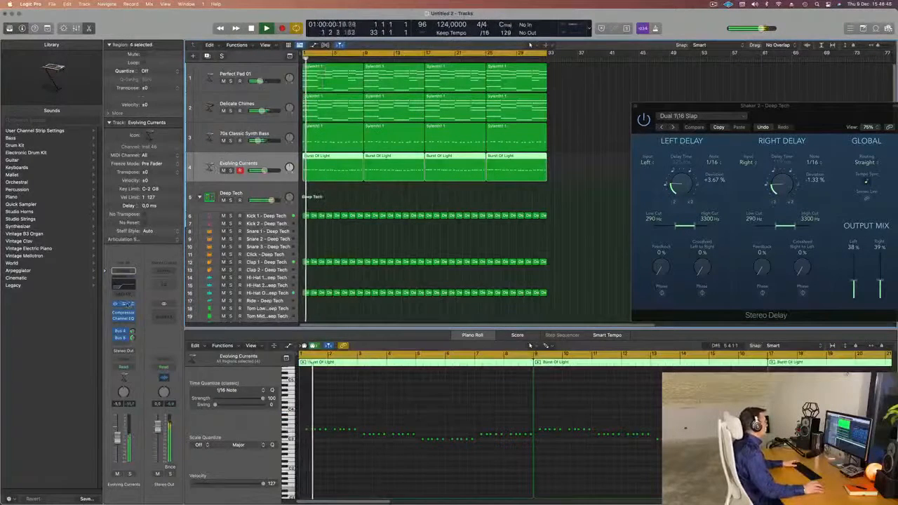
{"action": "left_click", "coordinate": [124, 303]}
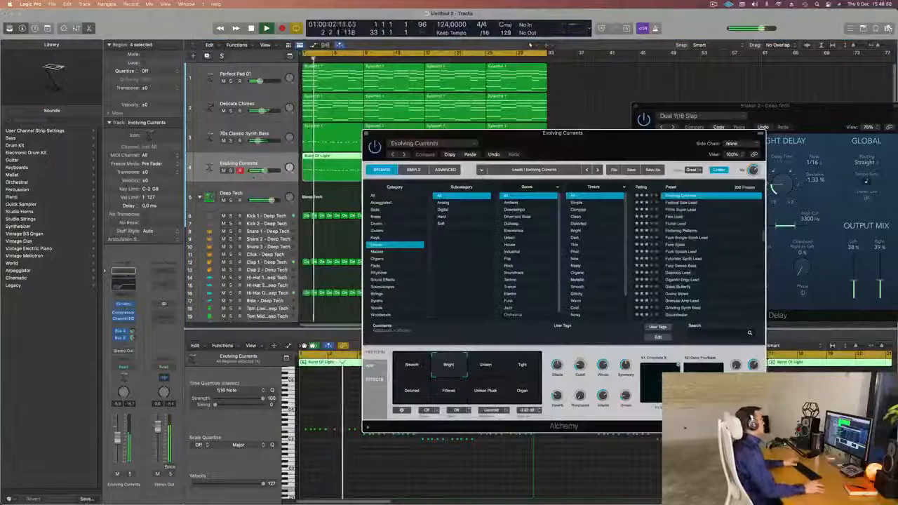
{"action": "left_click", "coordinate": [209, 56]}
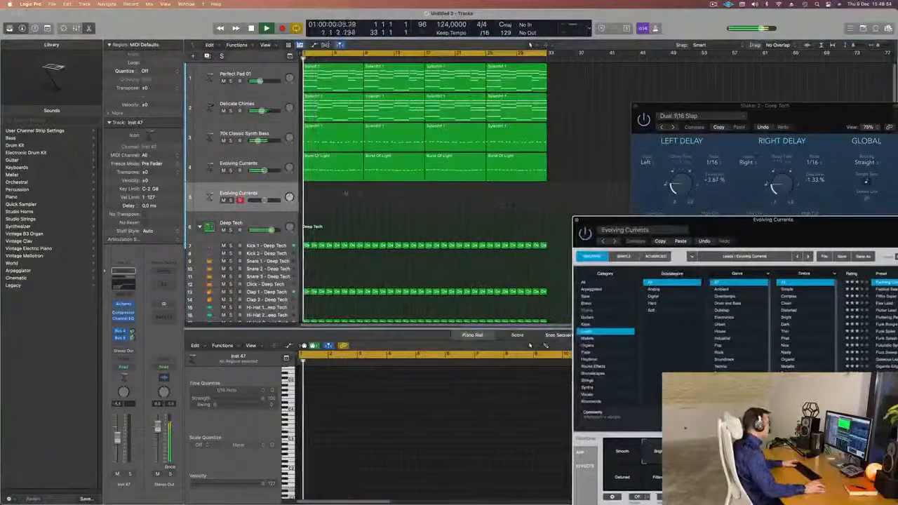
- Copy the opening Burst Of Light region onto the duplicate Evolving Currents track and mute the original track
{"action": "left_click_drag", "start_coordinate": [344, 172], "coordinate": [341, 203]}
{"action": "key", "text": "space"}
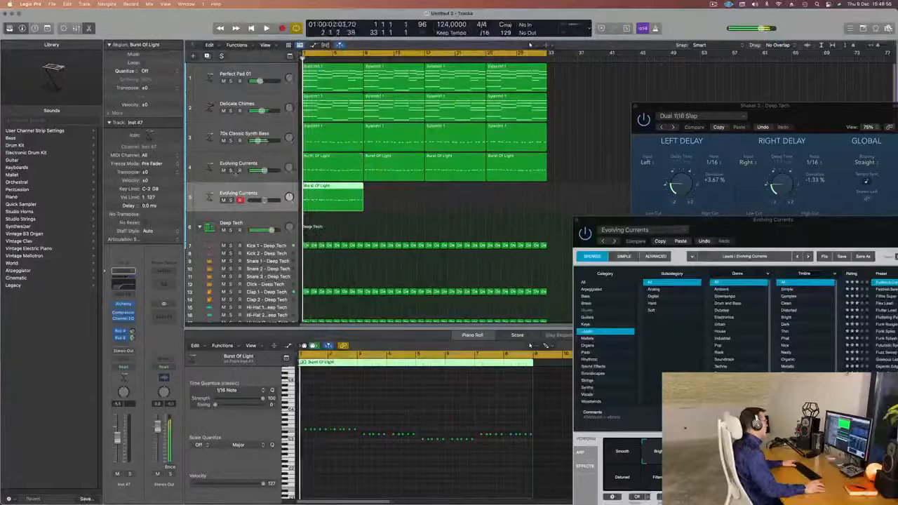
{"action": "left_click", "coordinate": [223, 170]}
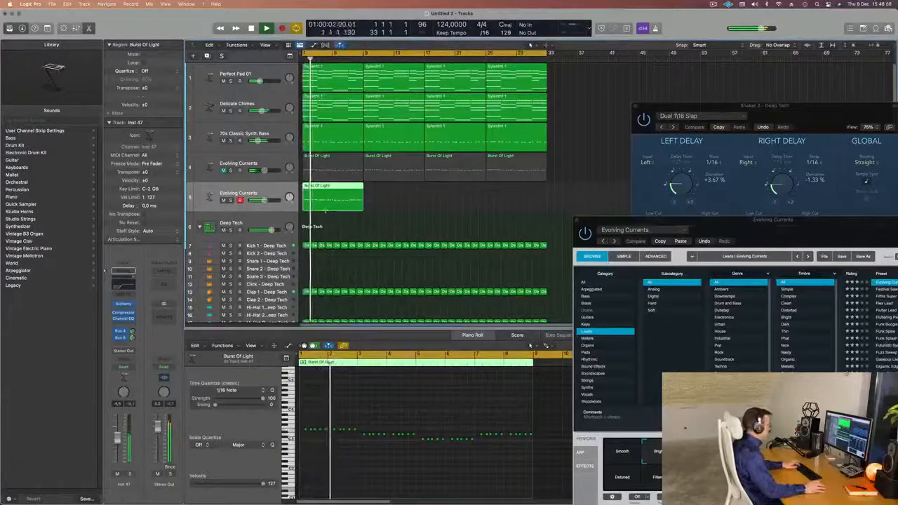
- Audition the Flex Lead preset in the original lead track's Alchemy during playback
{"action": "left_click_drag", "start_coordinate": [728, 223], "coordinate": [450, 81]}
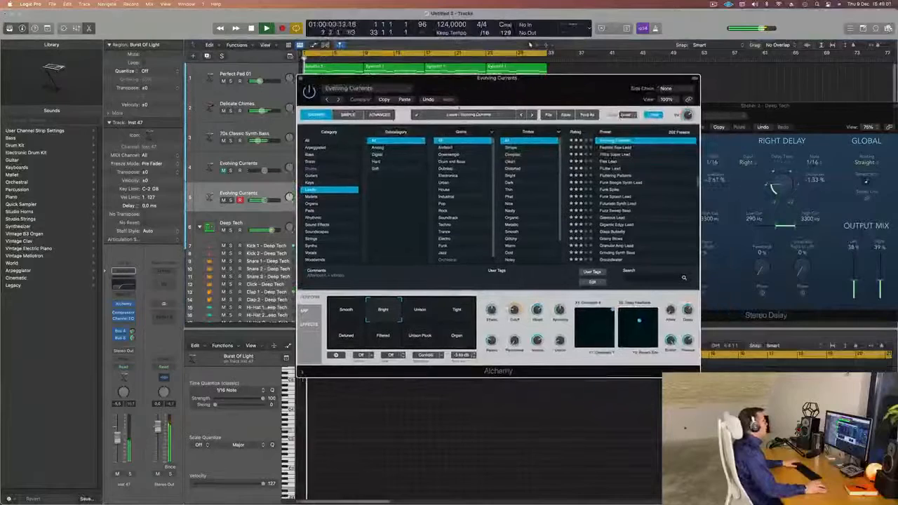
{"action": "left_click", "coordinate": [610, 162]}
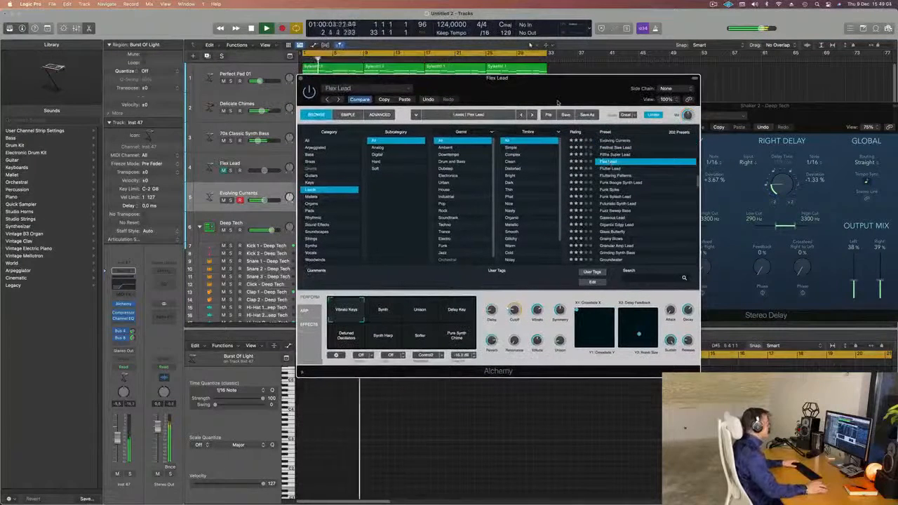
{"action": "left_click_drag", "start_coordinate": [557, 103], "coordinate": [583, 100]}
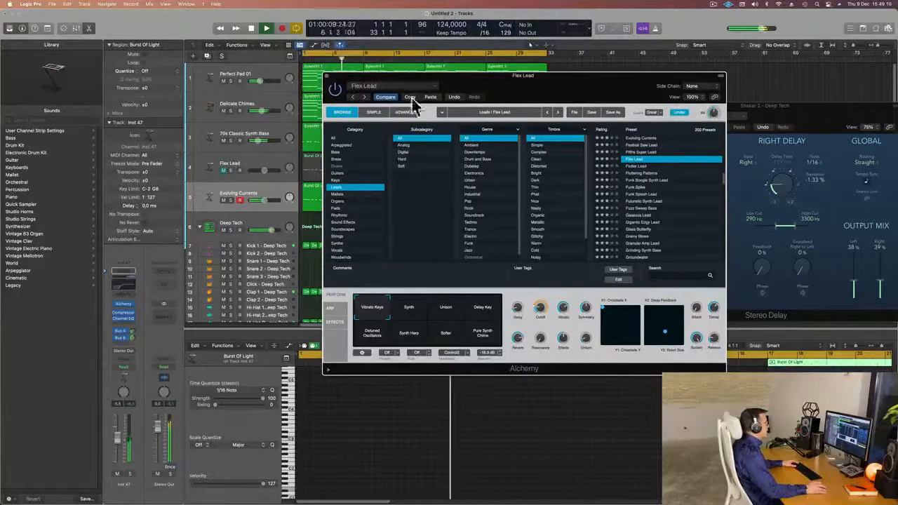
- Compare the two lead tracks in solo, leaving the original lead track unmuted and the duplicate Evolving Currents track muted
{"action": "left_click_drag", "start_coordinate": [554, 96], "coordinate": [686, 175]}
{"action": "left_click", "coordinate": [231, 171]}
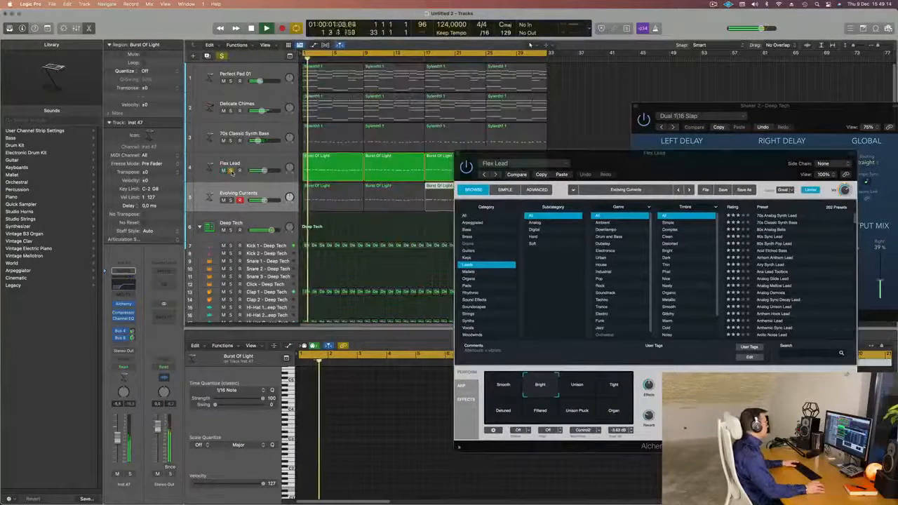
{"action": "left_click", "coordinate": [229, 200]}
{"action": "left_click", "coordinate": [224, 201]}
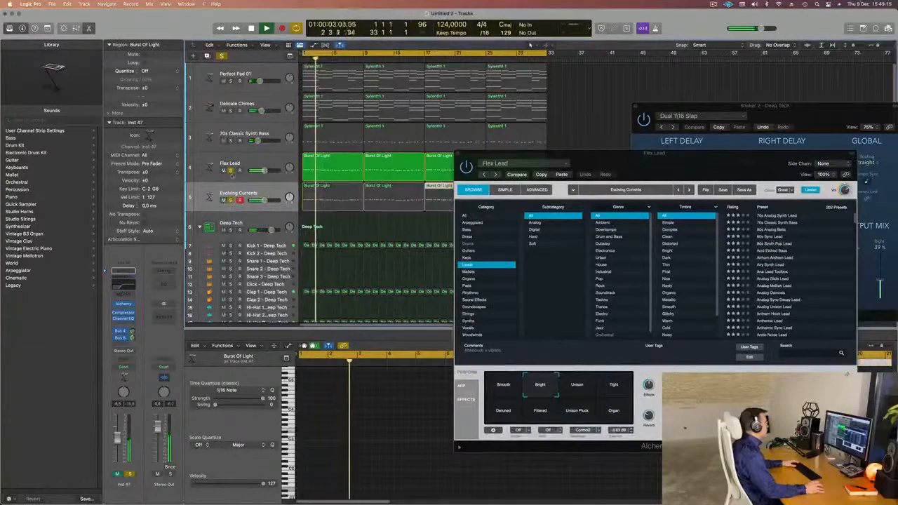
{"action": "left_click", "coordinate": [230, 170]}
{"action": "left_click", "coordinate": [223, 172]}
{"action": "left_click", "coordinate": [224, 171]}
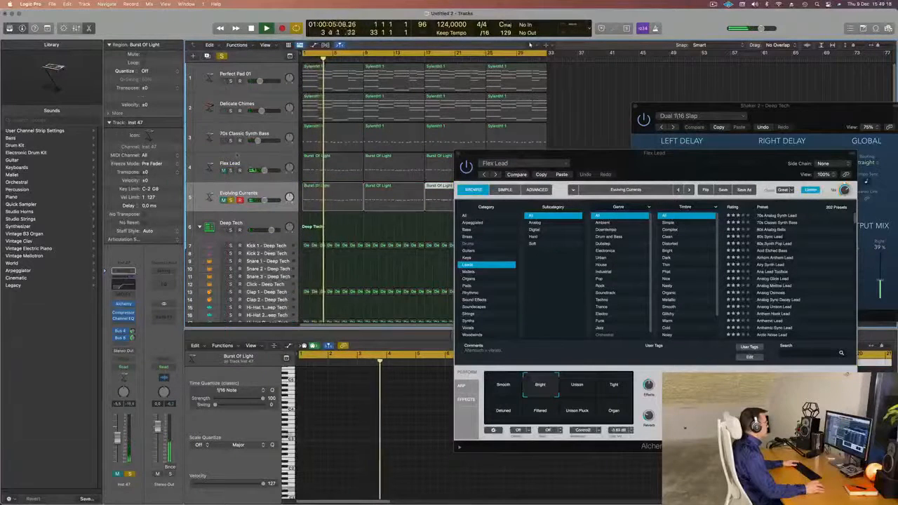
{"action": "left_click", "coordinate": [230, 201]}
- Restart playback and try the 80s Synth Pop Lead preset in the original lead track's Alchemy
{"action": "key", "text": "Return"}
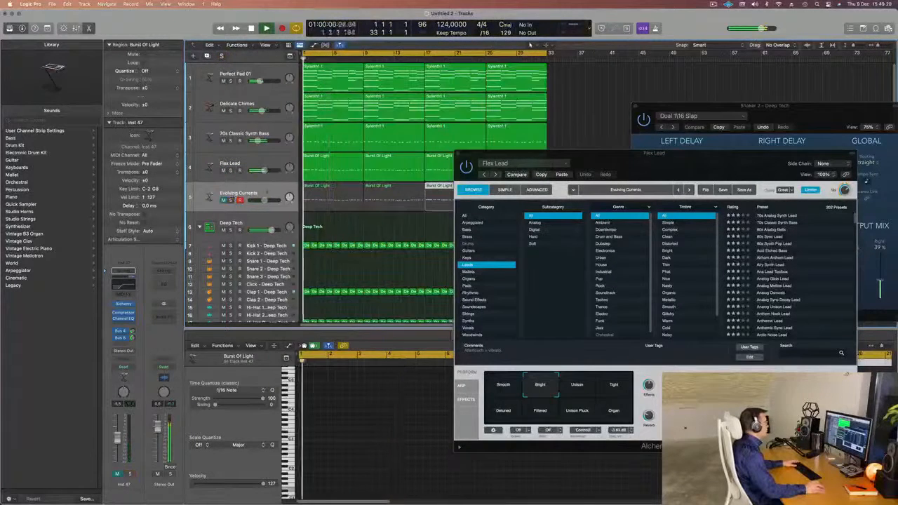
{"action": "key", "text": "Return"}
{"action": "key", "text": "space"}
{"action": "left_click_drag", "start_coordinate": [640, 167], "coordinate": [666, 123]}
{"action": "left_click", "coordinate": [736, 239]}
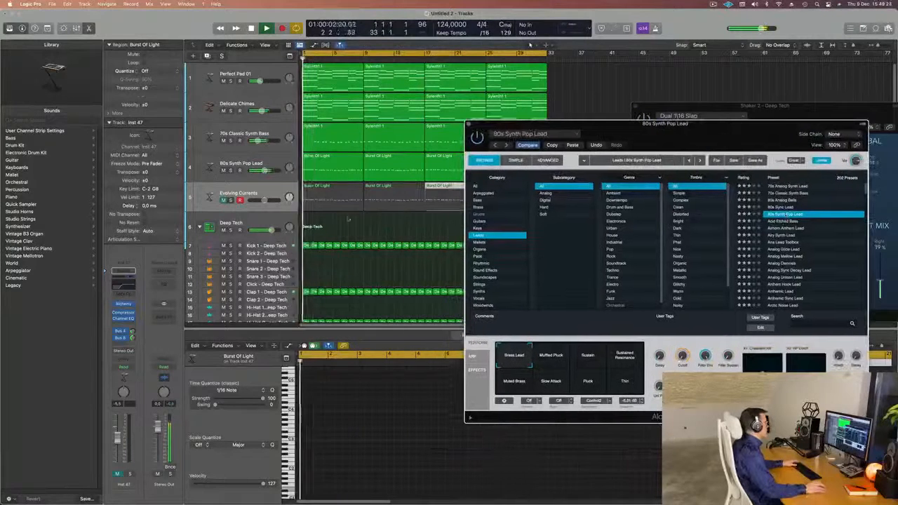
- Select the original lead track and load the Airy Synth Lead preset in Alchemy, trying Analog Sync Decay Lead for comparison
{"action": "left_click", "coordinate": [251, 161]}
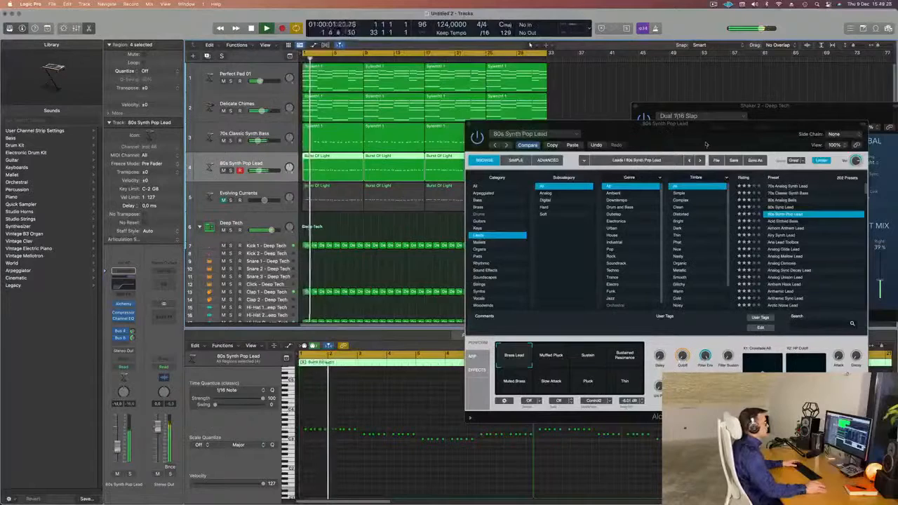
{"action": "left_click_drag", "start_coordinate": [706, 144], "coordinate": [568, 108]}
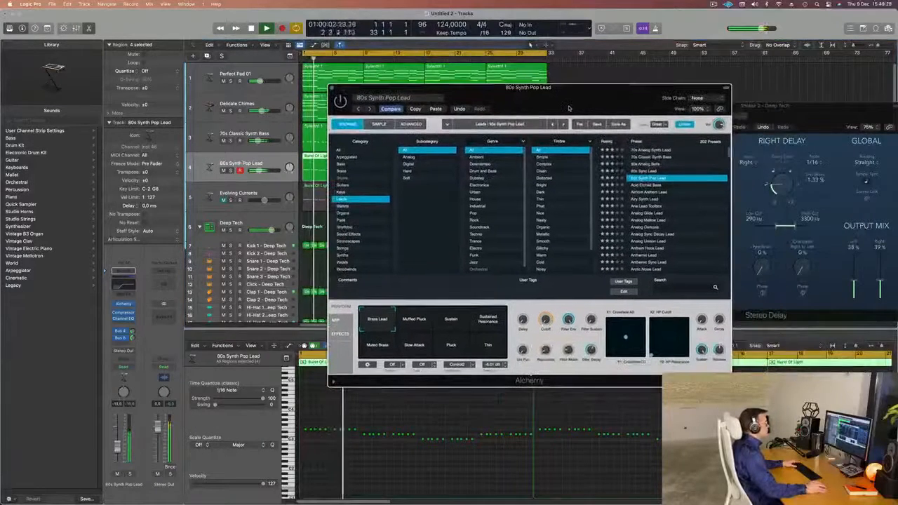
{"action": "left_click", "coordinate": [645, 199]}
{"action": "scroll", "coordinate": [648, 207], "scroll_direction": "down", "scroll_amount": 1}
{"action": "left_click", "coordinate": [652, 214]}
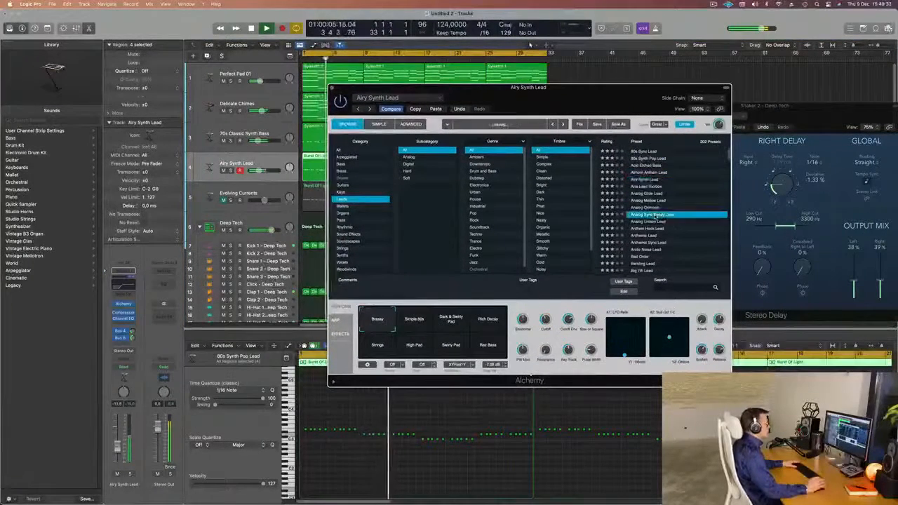
{"action": "left_click", "coordinate": [649, 180]}
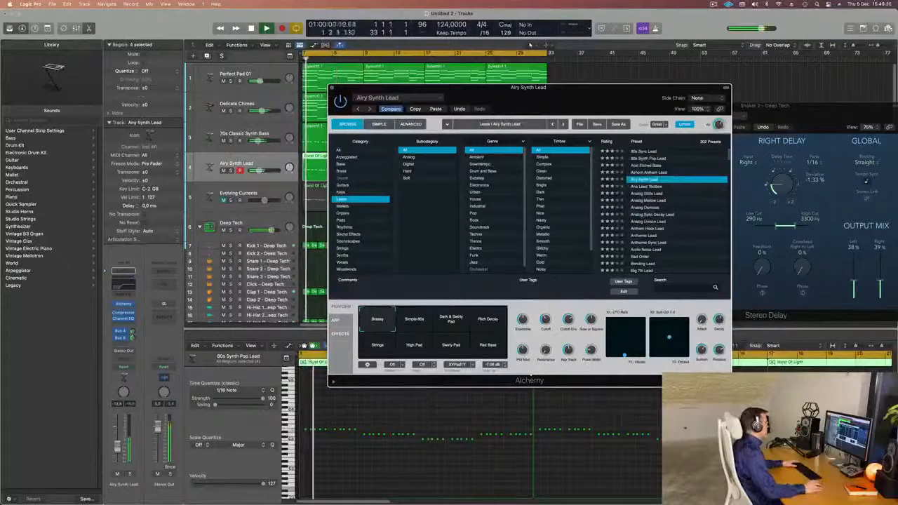
- Audition the Ana Lead Toolbox, Analog Sync Decay Lead and Arctic Noise Lead presets in the original lead track's Alchemy
{"action": "left_click", "coordinate": [652, 187]}
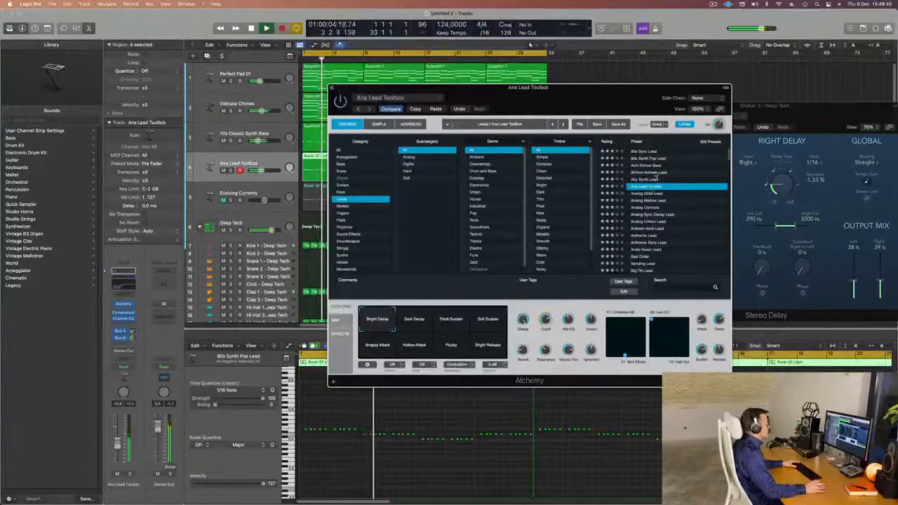
{"action": "left_click", "coordinate": [656, 173]}
{"action": "left_click", "coordinate": [650, 187]}
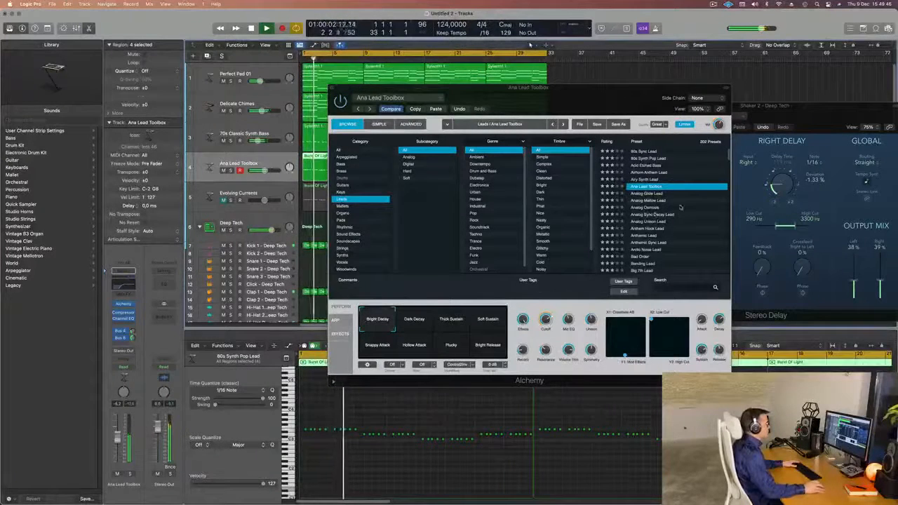
{"action": "scroll", "coordinate": [670, 206], "scroll_direction": "down", "scroll_amount": 1}
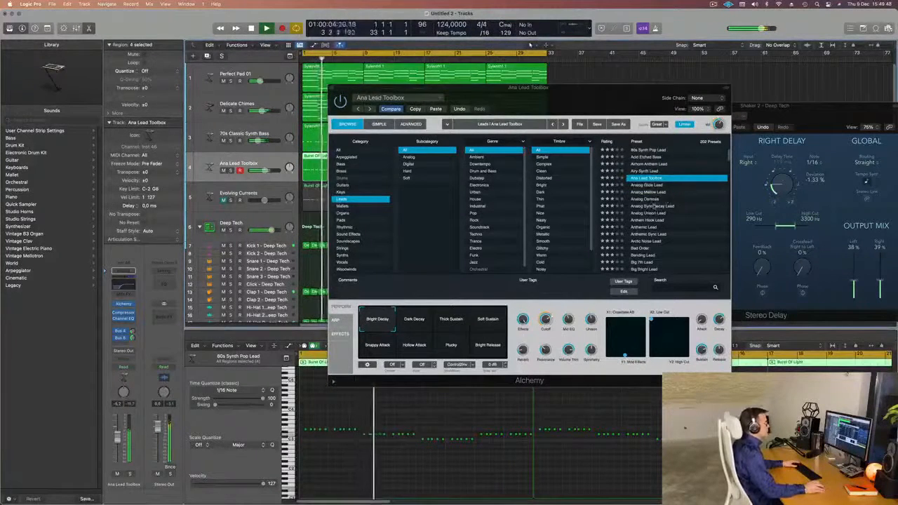
{"action": "left_click", "coordinate": [653, 206]}
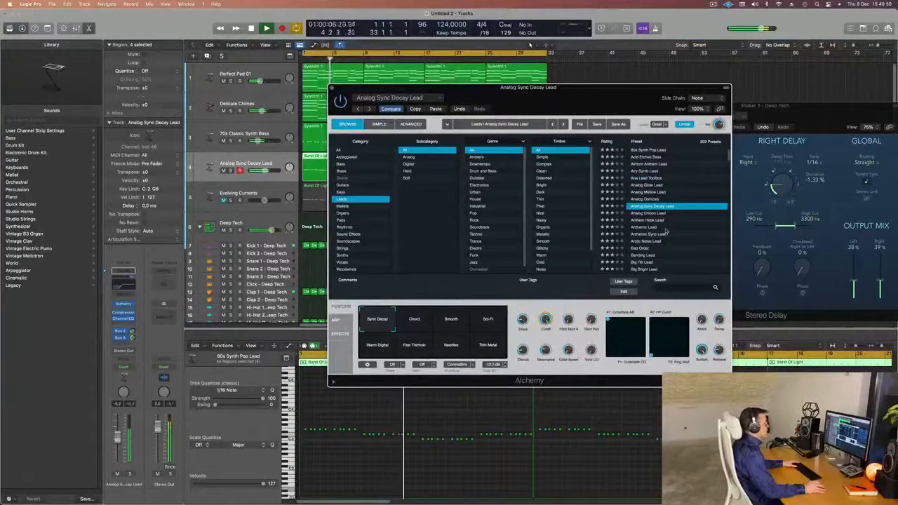
{"action": "scroll", "coordinate": [657, 233], "scroll_direction": "down", "scroll_amount": 1}
{"action": "left_click", "coordinate": [646, 235]}
{"action": "scroll", "coordinate": [674, 231], "scroll_direction": "down", "scroll_amount": 10}
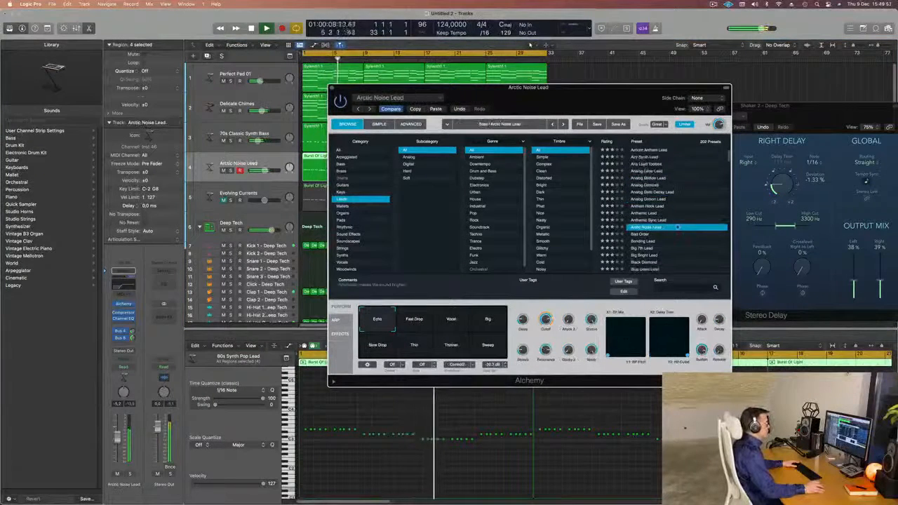
- Try the Classic 80s Epic Brass preset in Alchemy and move the plug-in window clear of the track regions
{"action": "scroll", "coordinate": [680, 224], "scroll_direction": "down", "scroll_amount": 3}
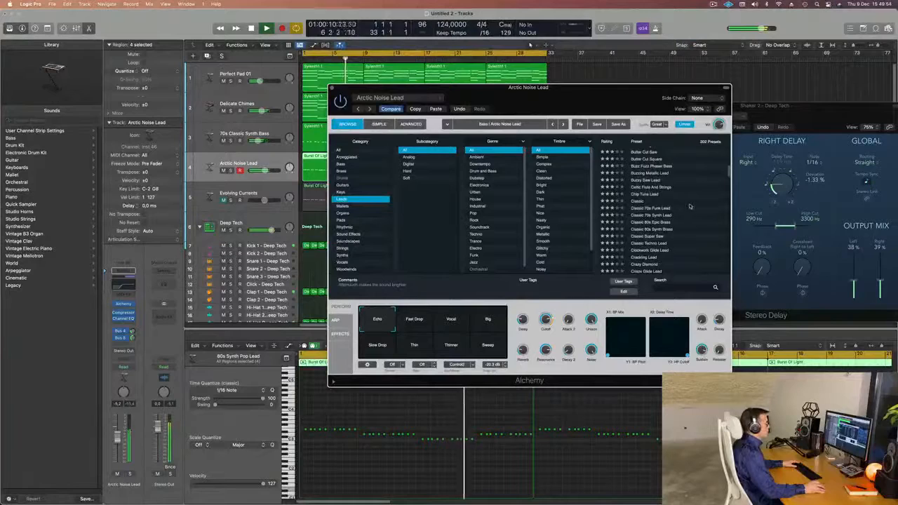
{"action": "scroll", "coordinate": [690, 206], "scroll_direction": "down", "scroll_amount": 2}
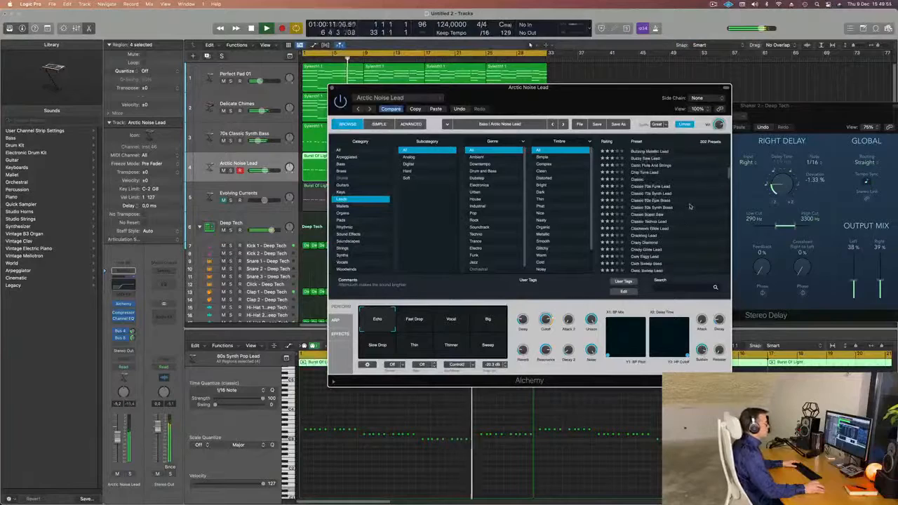
{"action": "left_click", "coordinate": [655, 200]}
{"action": "left_click_drag", "start_coordinate": [589, 87], "coordinate": [679, 47]}
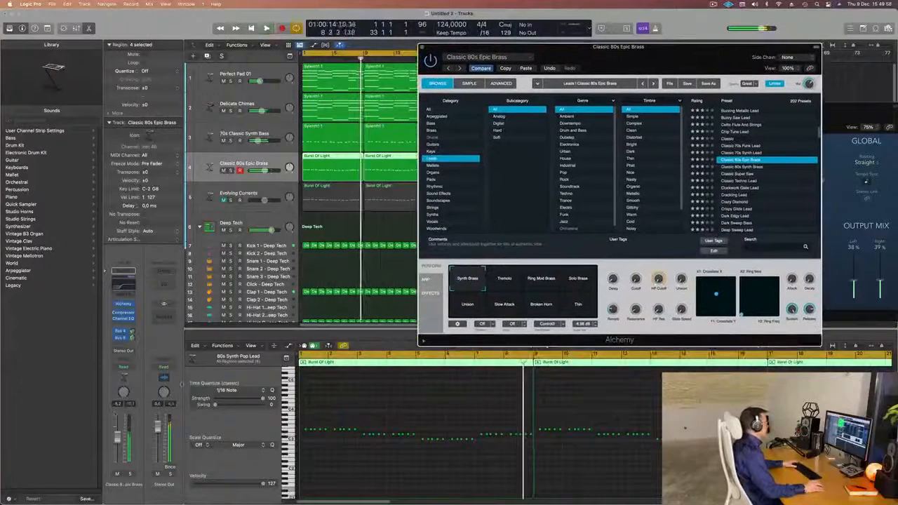
- Restart playback and audition the Ring Mod Brass, Broken Horn, Slow Attack and Unison performance snapshots of Classic 80s Epic Brass
{"action": "key", "text": "space"}
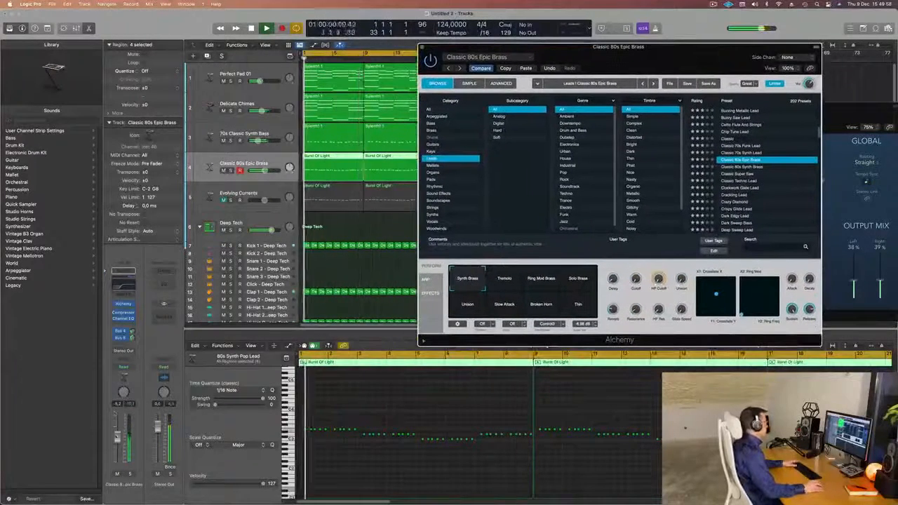
{"action": "left_click", "coordinate": [503, 292]}
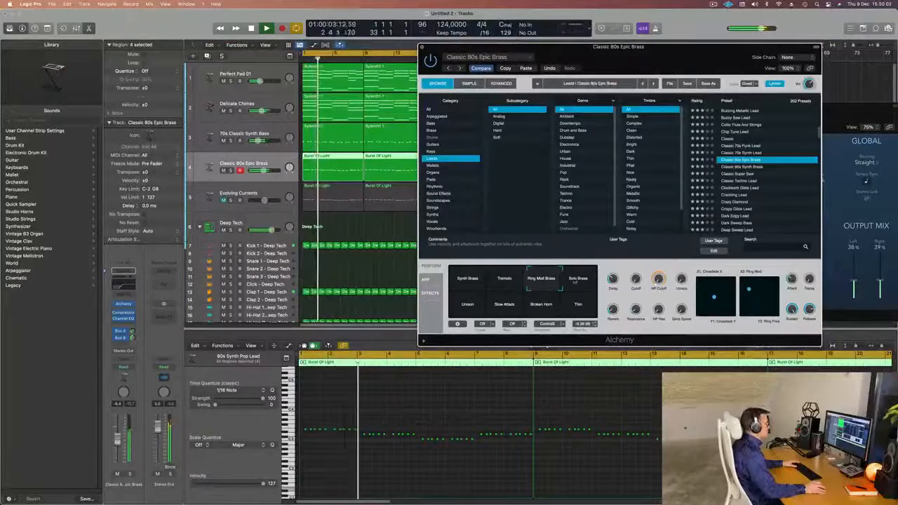
{"action": "left_click", "coordinate": [580, 283]}
{"action": "left_click", "coordinate": [585, 308]}
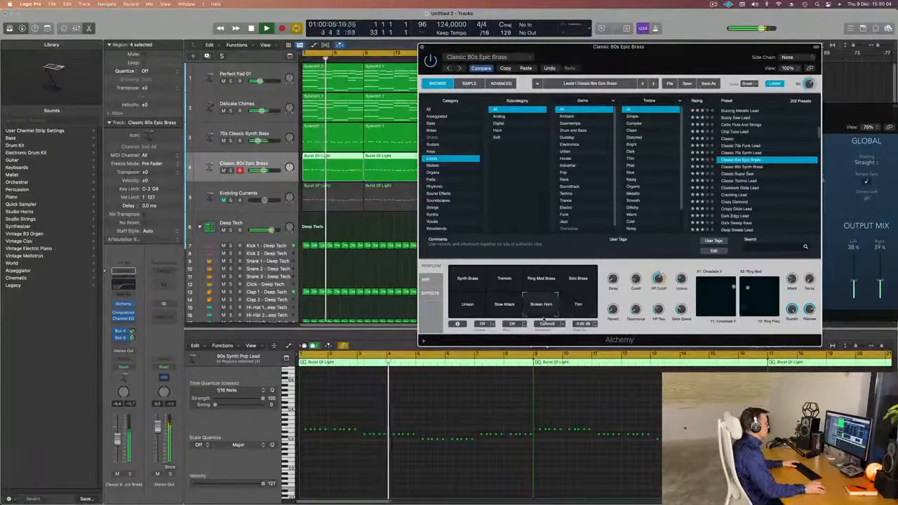
{"action": "left_click", "coordinate": [522, 316]}
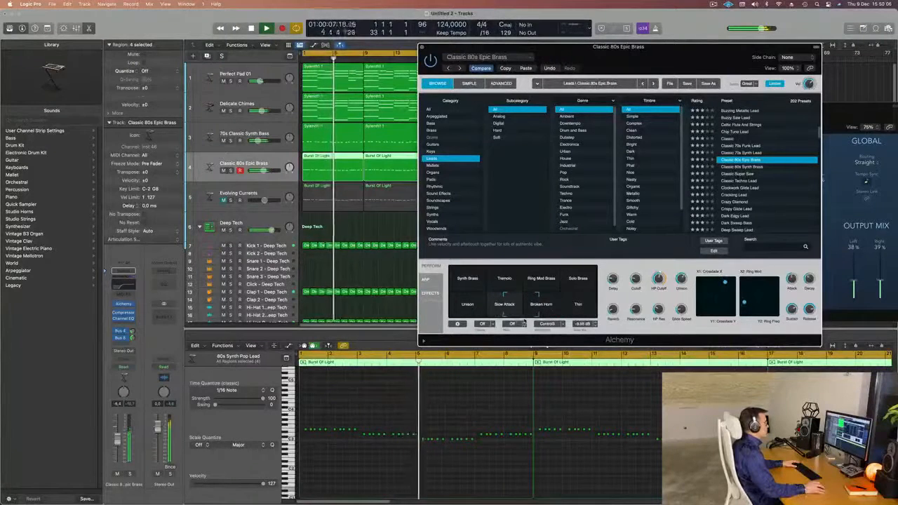
{"action": "left_click", "coordinate": [465, 309]}
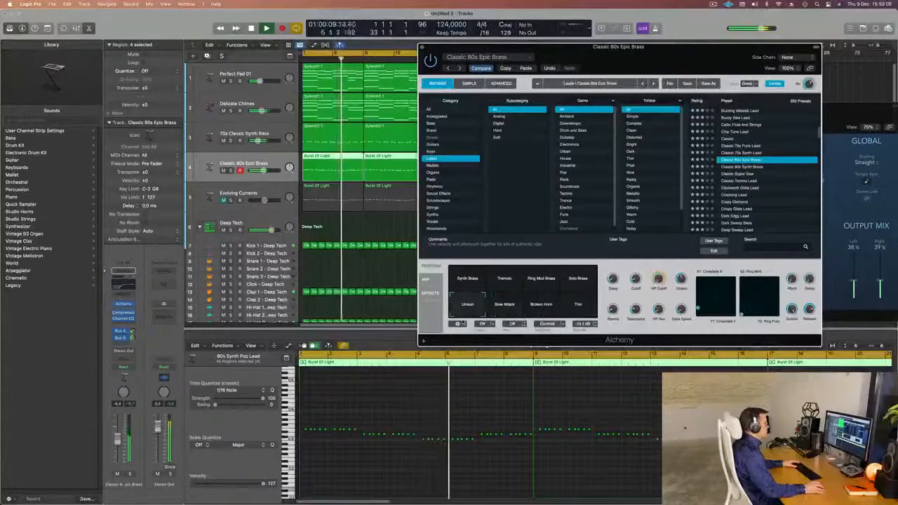
- Audition the Crazy Diamond, Digiwave Lead, Dirty House Organ and Elastic Saw Lead presets in Alchemy during playback
{"action": "scroll", "coordinate": [759, 188], "scroll_direction": "down", "scroll_amount": 3}
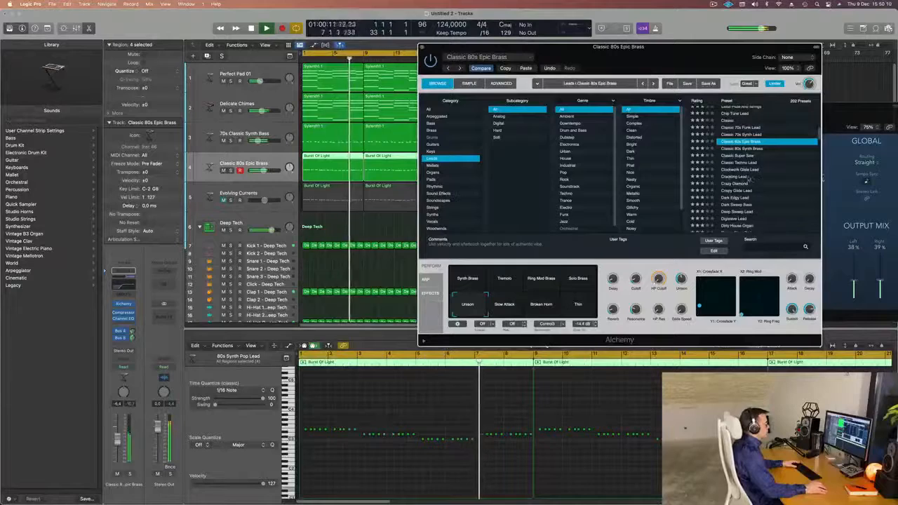
{"action": "left_click", "coordinate": [743, 184]}
{"action": "left_click_drag", "start_coordinate": [694, 48], "coordinate": [669, 46]}
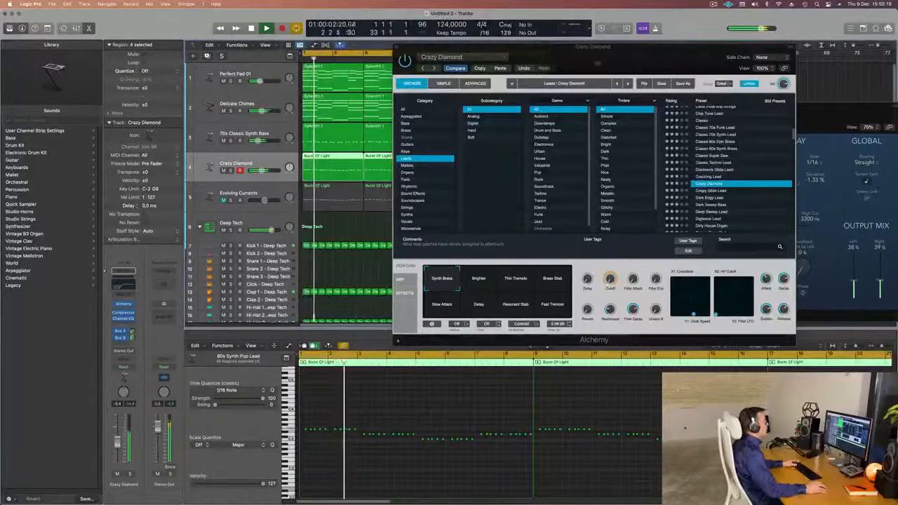
{"action": "scroll", "coordinate": [712, 188], "scroll_direction": "down", "scroll_amount": 2}
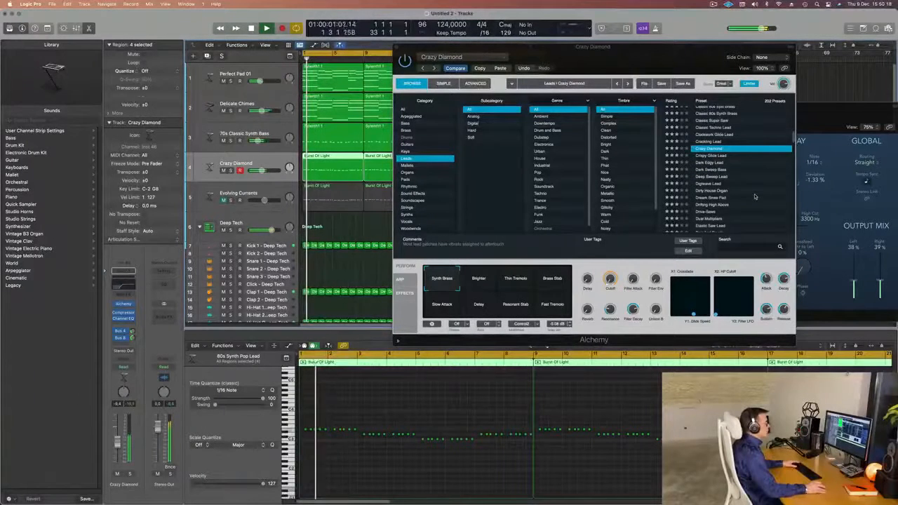
{"action": "left_click", "coordinate": [712, 186]}
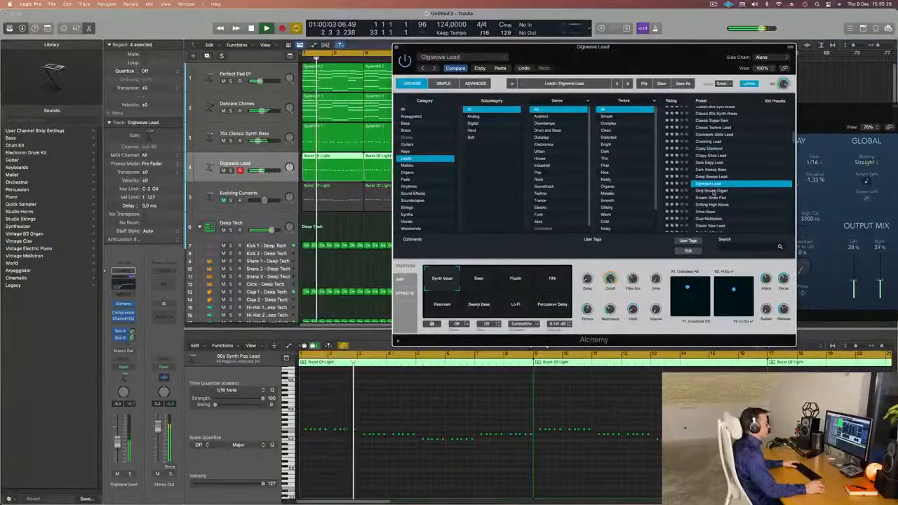
{"action": "scroll", "coordinate": [712, 189], "scroll_direction": "down", "scroll_amount": 2}
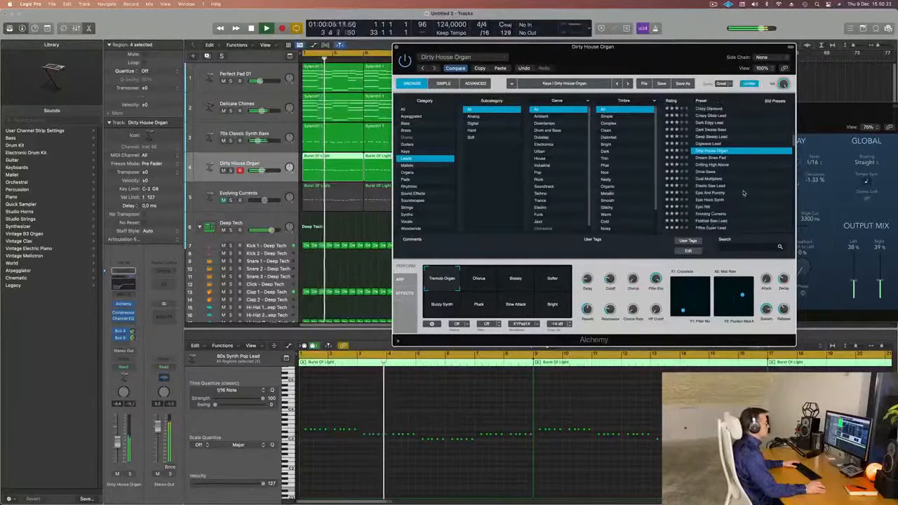
{"action": "left_click", "coordinate": [709, 185]}
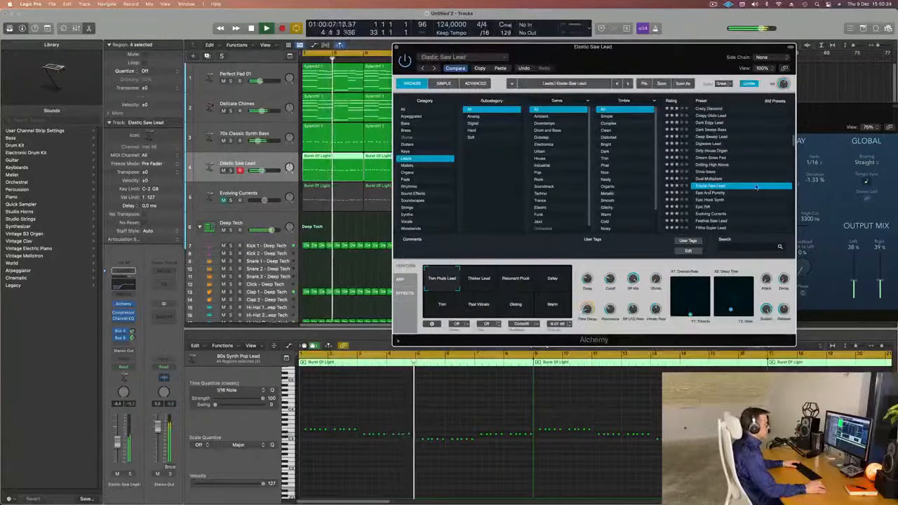
- Audition the Epic Rift and Gaseous Lead presets in the original lead track's Alchemy
{"action": "scroll", "coordinate": [743, 185], "scroll_direction": "down", "scroll_amount": 1}
{"action": "left_click", "coordinate": [754, 187]}
{"action": "scroll", "coordinate": [750, 191], "scroll_direction": "down", "scroll_amount": 2}
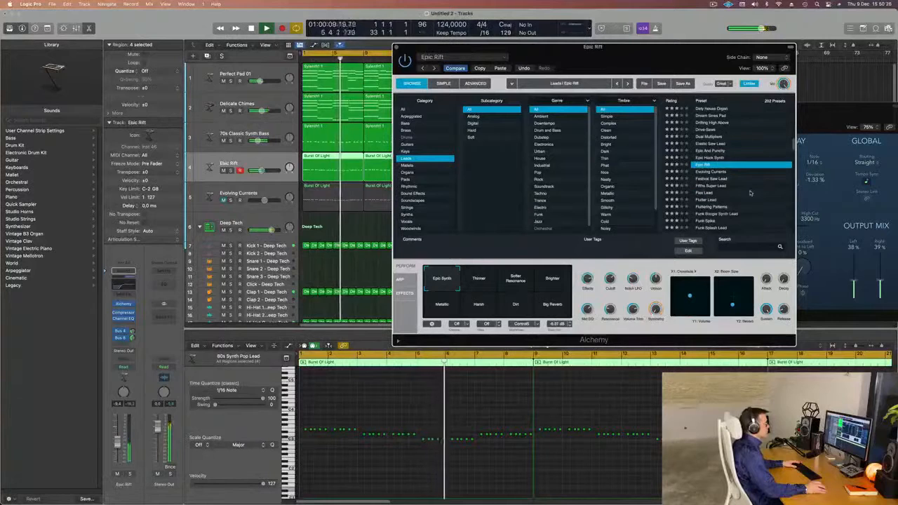
{"action": "scroll", "coordinate": [749, 192], "scroll_direction": "down", "scroll_amount": 2}
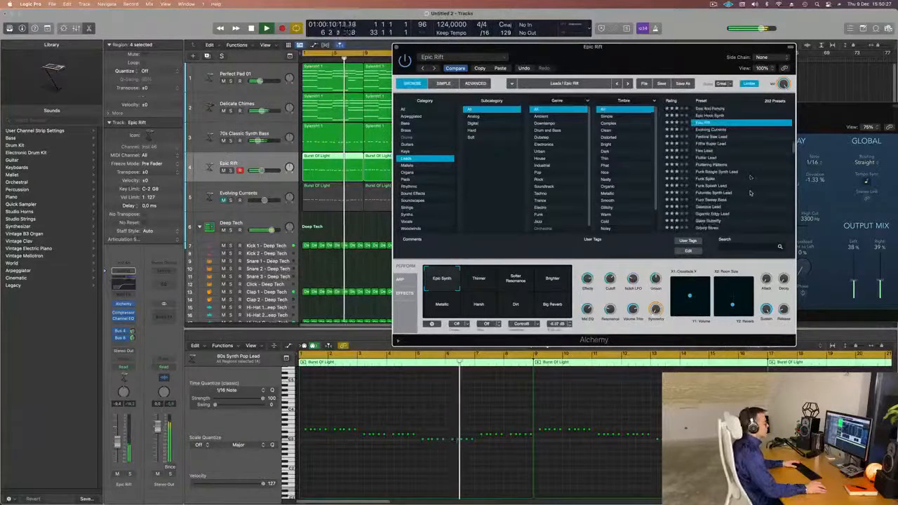
{"action": "left_click", "coordinate": [712, 208]}
{"action": "scroll", "coordinate": [754, 196], "scroll_direction": "down", "scroll_amount": 1}
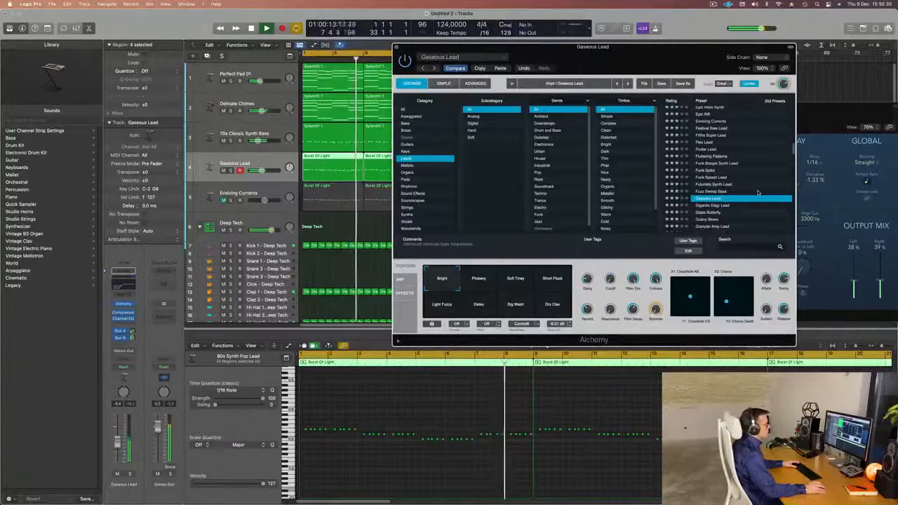
- Load the Hard Metal Lead preset in the original lead track's Alchemy
{"action": "scroll", "coordinate": [757, 192], "scroll_direction": "down", "scroll_amount": 2}
{"action": "scroll", "coordinate": [758, 193], "scroll_direction": "down", "scroll_amount": 2}
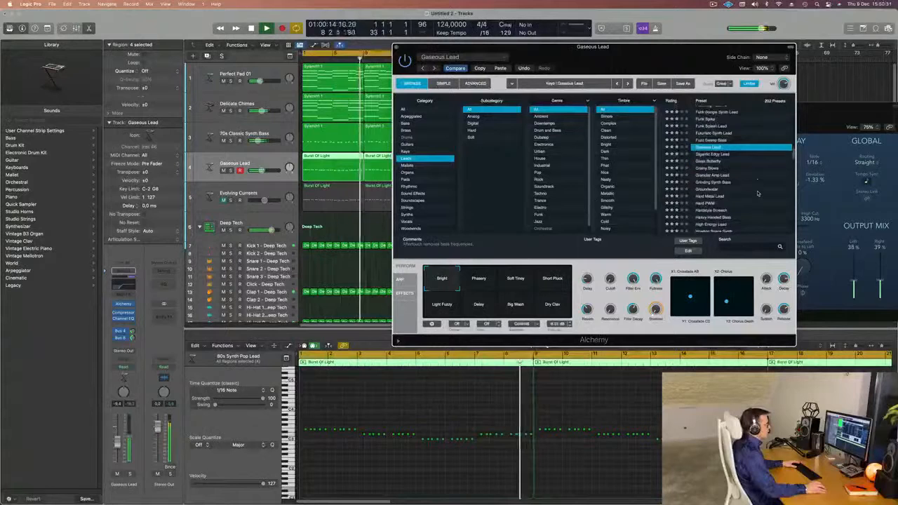
{"action": "left_click", "coordinate": [712, 197]}
{"action": "scroll", "coordinate": [758, 175], "scroll_direction": "down", "scroll_amount": 3}
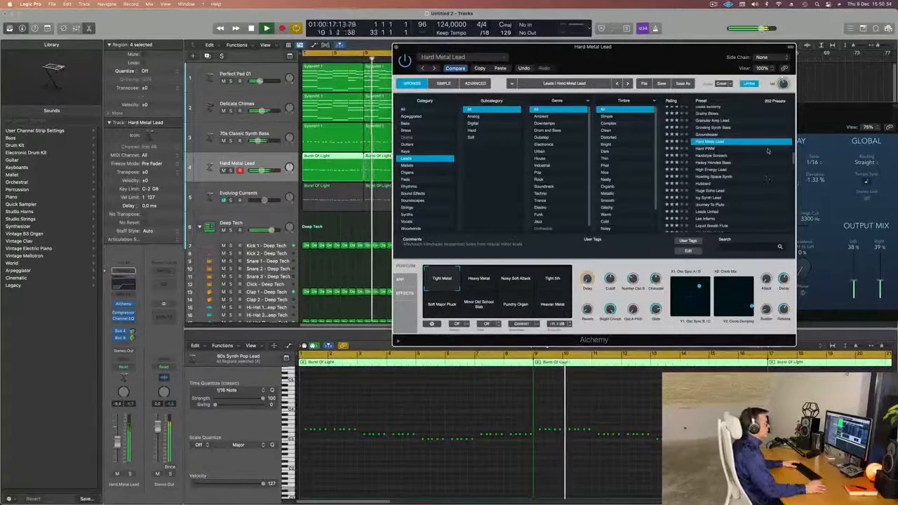
- Audition the Hard Metal Lead snapshots during playback, including Heavy Metal, Tight 5th and Minor Old School Stab
{"action": "left_click", "coordinate": [478, 279]}
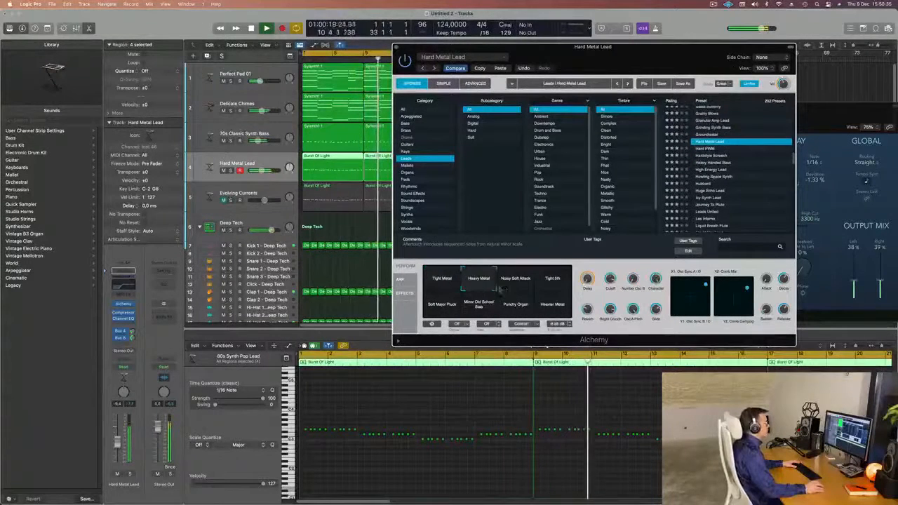
{"action": "left_click", "coordinate": [517, 279]}
{"action": "left_click", "coordinate": [442, 304]}
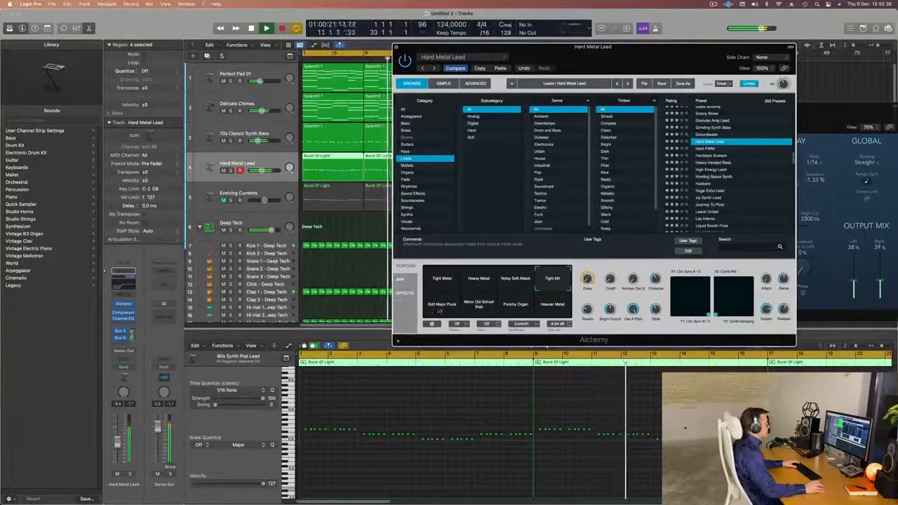
{"action": "left_click", "coordinate": [464, 298]}
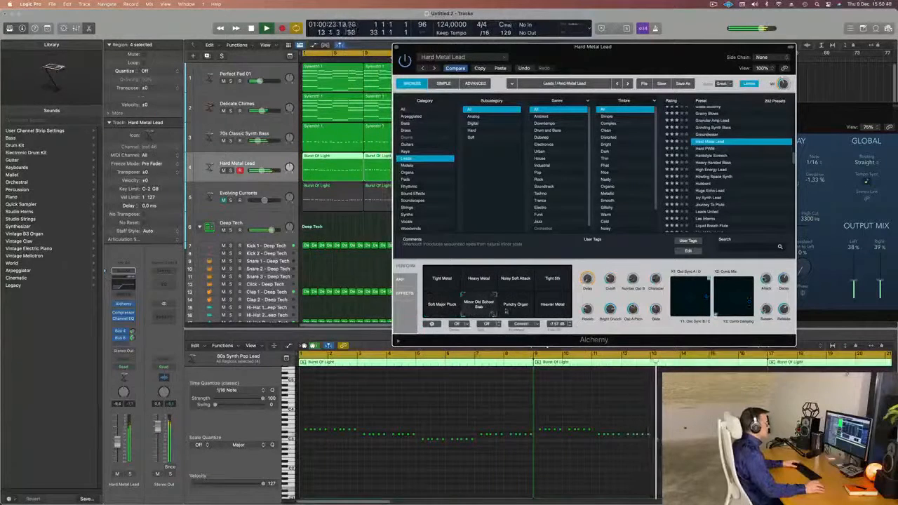
{"action": "left_click", "coordinate": [518, 310]}
{"action": "left_click", "coordinate": [549, 310]}
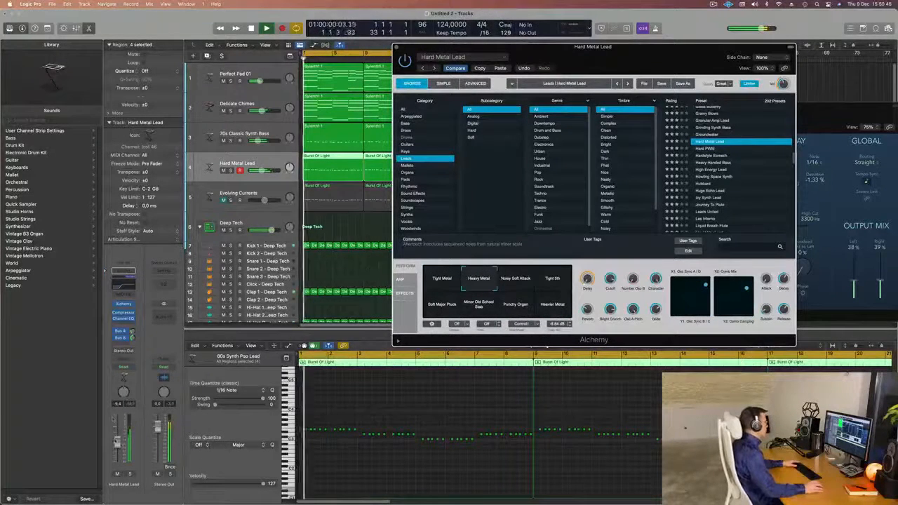
- Lower the Hard Metal Lead track to about -11.2 dB, choose the Tight Metal snapshot and close the Alchemy window
{"action": "left_click_drag", "start_coordinate": [117, 445], "coordinate": [117, 448]}
{"action": "left_click", "coordinate": [446, 282]}
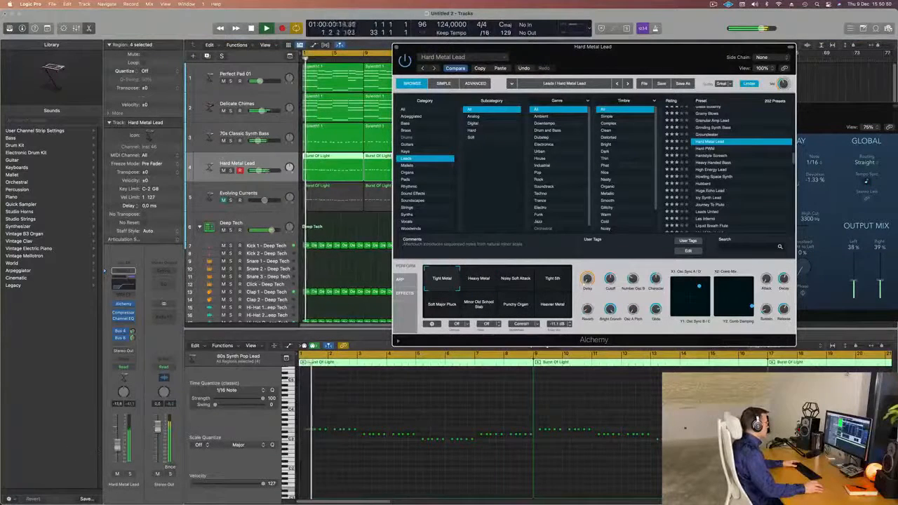
{"action": "left_click_drag", "start_coordinate": [118, 442], "coordinate": [118, 441]}
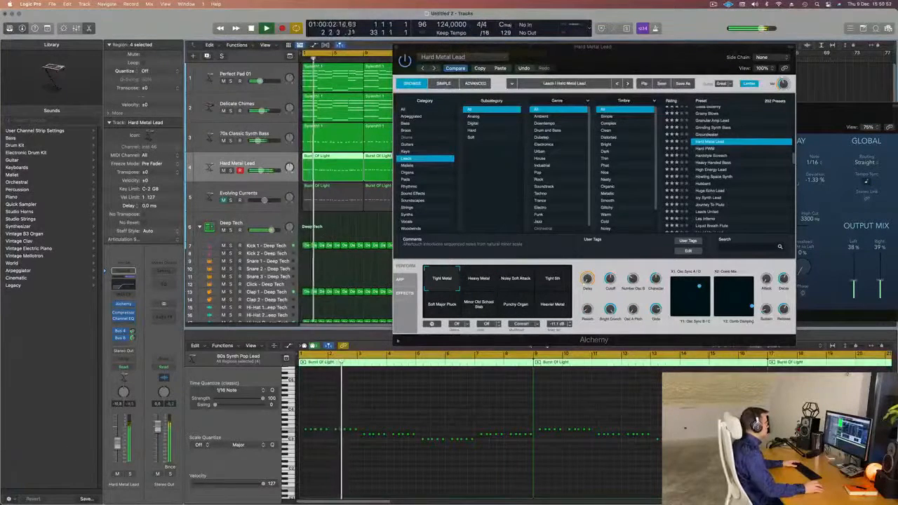
{"action": "left_click", "coordinate": [397, 48]}
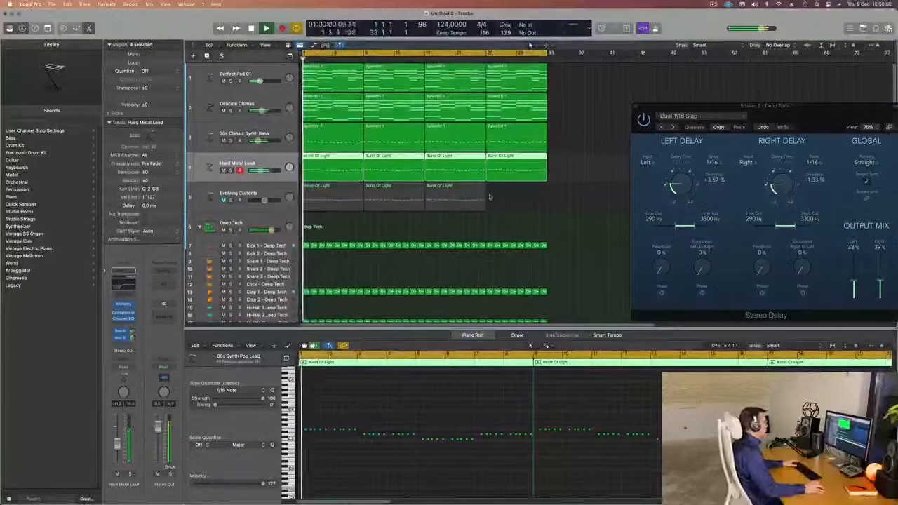
- Copy the last Burst Of Light region on the Evolving Currents track to bar 25, and unmute and select that track
{"action": "left_click_drag", "start_coordinate": [447, 197], "coordinate": [509, 194]}
{"action": "key", "text": "Return"}
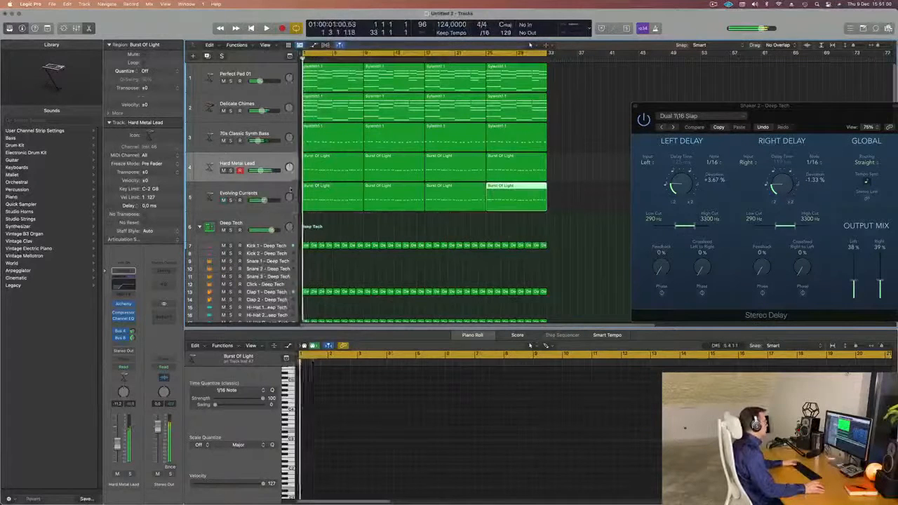
{"action": "left_click", "coordinate": [273, 193]}
- Play both lead tracks together from the start, then turn the Hard Metal Lead track down slightly and mute it
{"action": "key", "text": "space"}
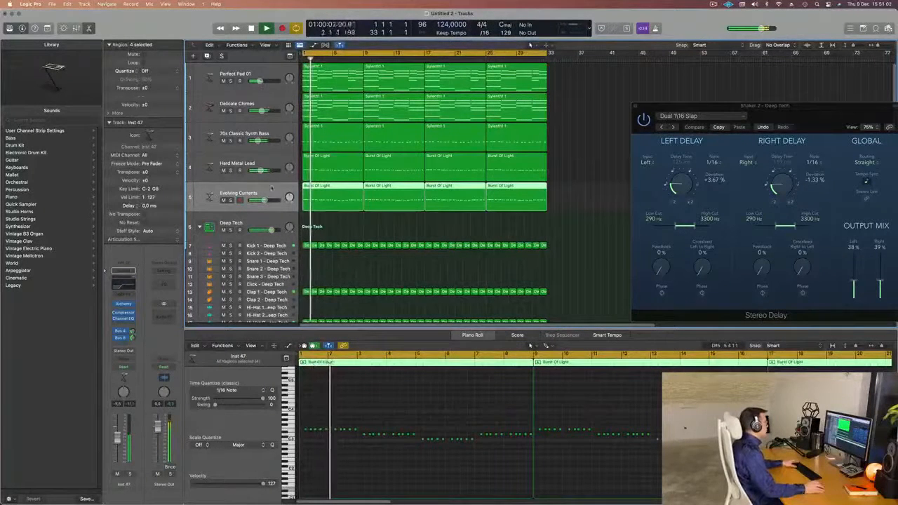
{"action": "key", "text": "Up"}
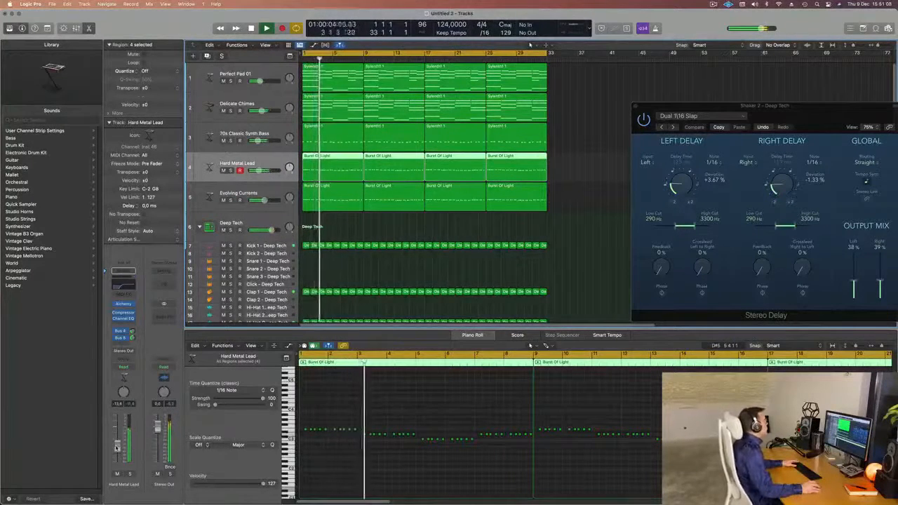
{"action": "left_click", "coordinate": [117, 474]}
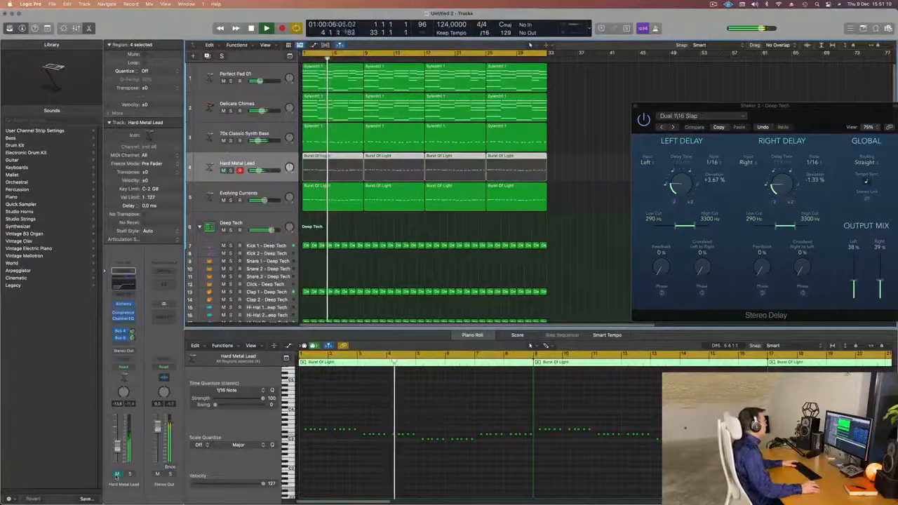
- Unmute Hard Metal Lead and route the outputs of Hard Metal Lead and Evolving Currents to Bus 9
{"action": "left_click", "coordinate": [118, 474]}
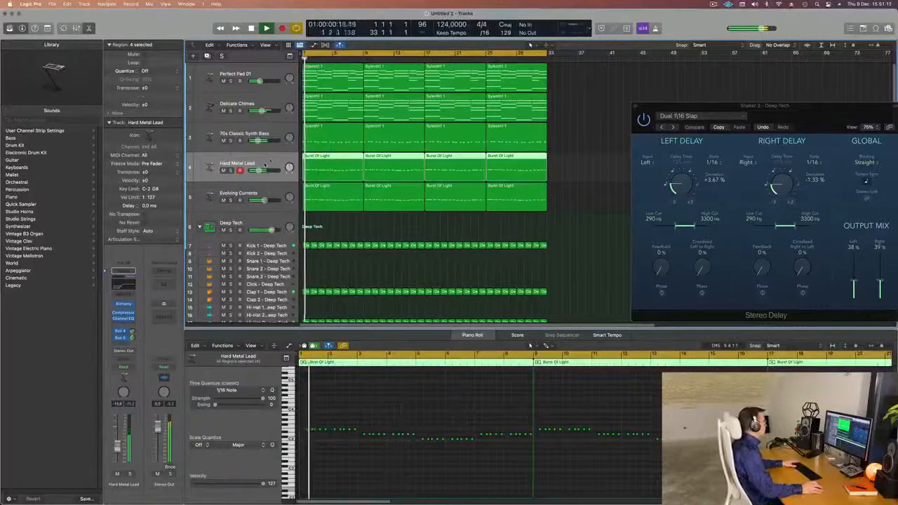
{"action": "key", "text": "x"}
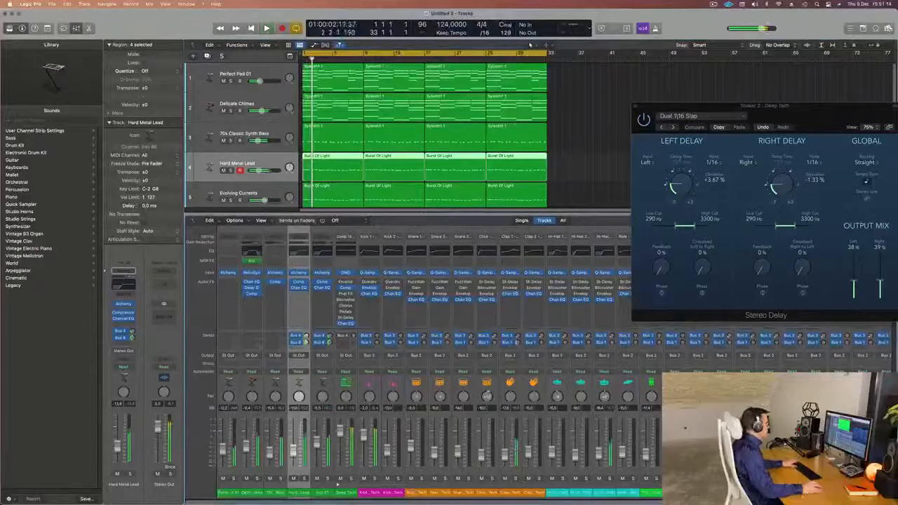
{"action": "left_click", "coordinate": [322, 492], "text": "shift"}
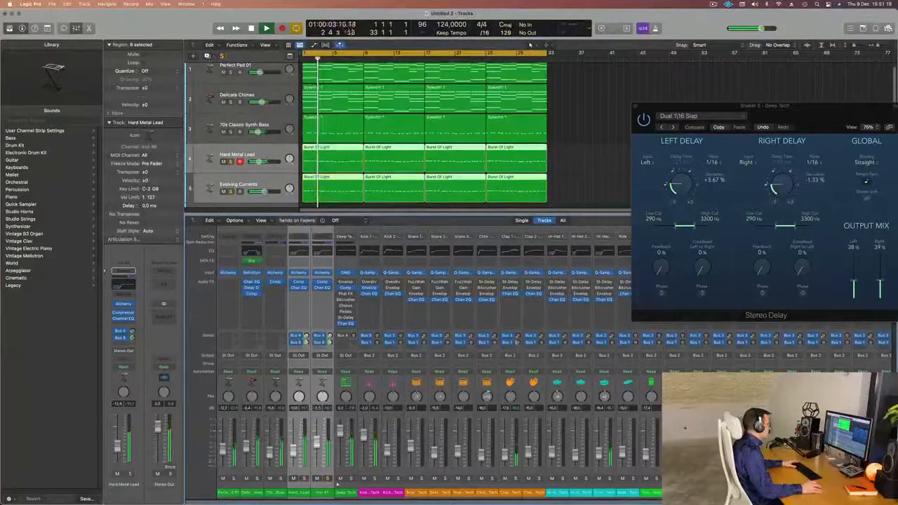
{"action": "left_click", "coordinate": [327, 357]}
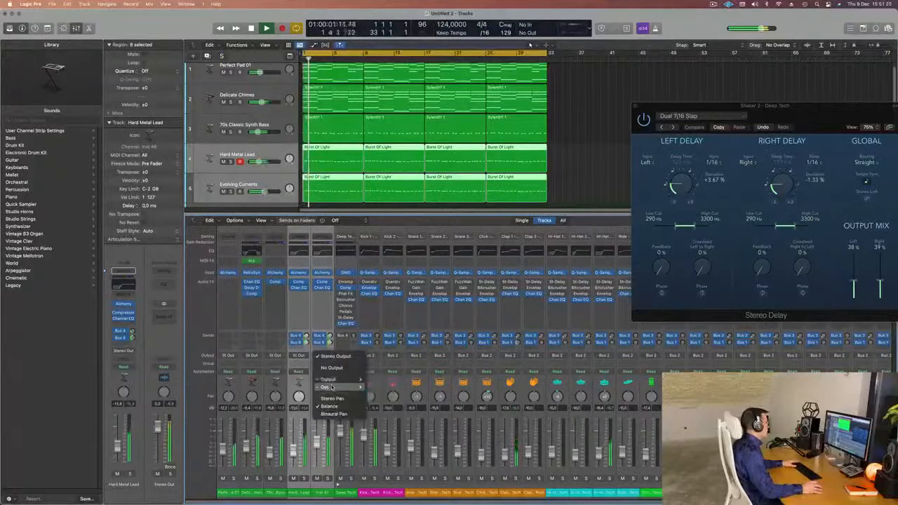
{"action": "mouse_move", "coordinate": [334, 388]}
{"action": "left_click", "coordinate": [407, 264]}
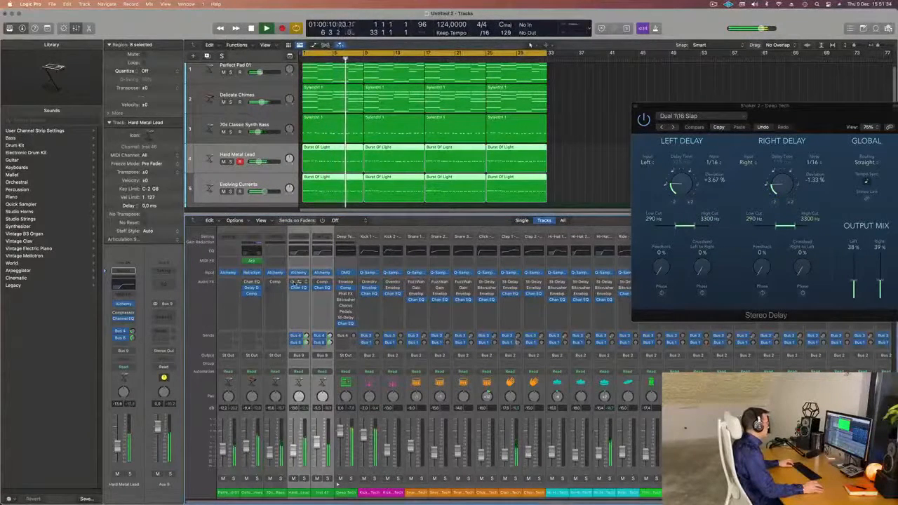
- Place a compressor on the Aux 9 channel fed by the two lead tracks and open its settings
{"action": "left_click", "coordinate": [310, 305]}
{"action": "left_click", "coordinate": [299, 282]}
{"action": "left_click", "coordinate": [300, 315]}
{"action": "left_click", "coordinate": [300, 315]}
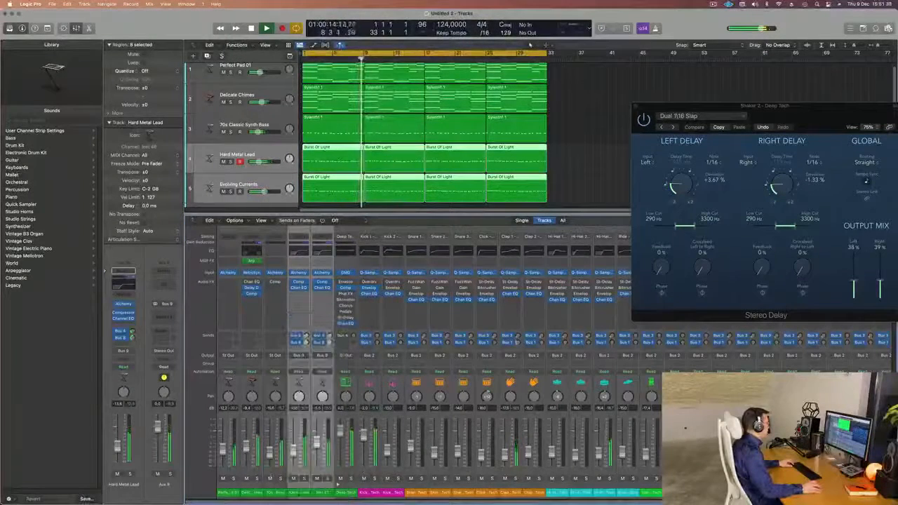
{"action": "left_click", "coordinate": [301, 494]}
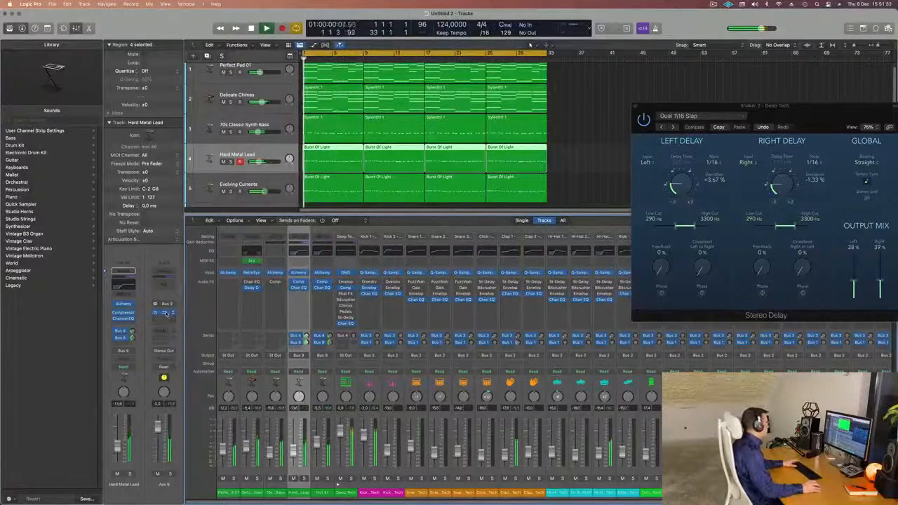
{"action": "left_click", "coordinate": [166, 314]}
- Set the Aux 9 compressor's side chain to Internal, lower its threshold and set the attack to 0 ms
{"action": "left_click_drag", "start_coordinate": [564, 113], "coordinate": [480, 120]}
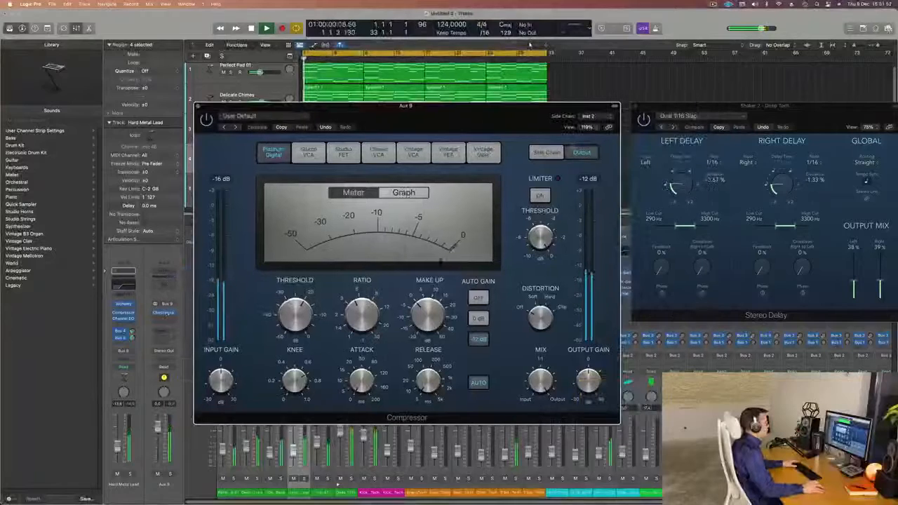
{"action": "left_click", "coordinate": [588, 117]}
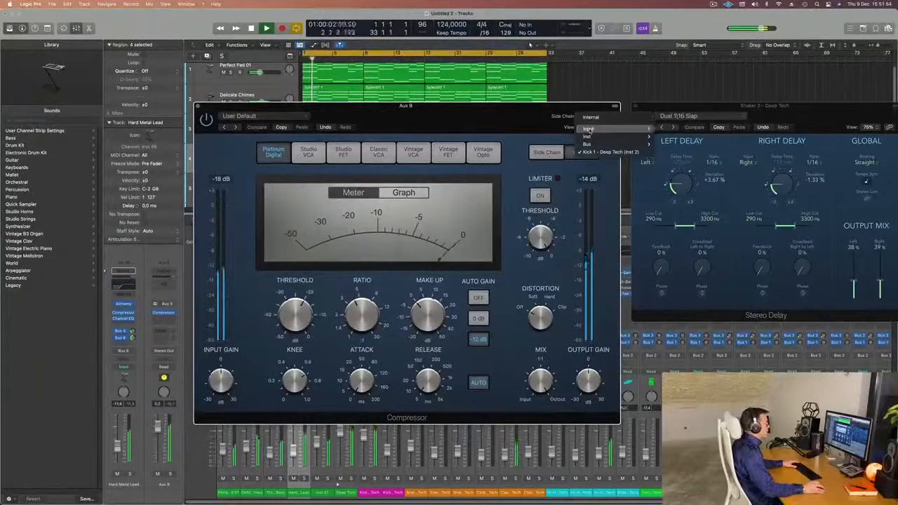
{"action": "left_click", "coordinate": [589, 107]}
{"action": "left_click_drag", "start_coordinate": [589, 106], "coordinate": [598, 105]}
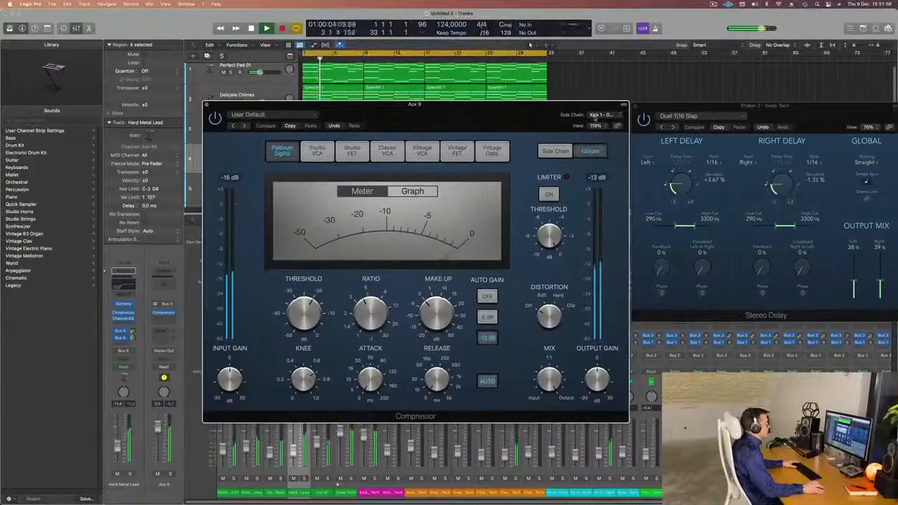
{"action": "left_click", "coordinate": [600, 116]}
{"action": "left_click", "coordinate": [609, 82]}
{"action": "left_click_drag", "start_coordinate": [474, 126], "coordinate": [534, 118]}
{"action": "left_click_drag", "start_coordinate": [371, 302], "coordinate": [369, 325]}
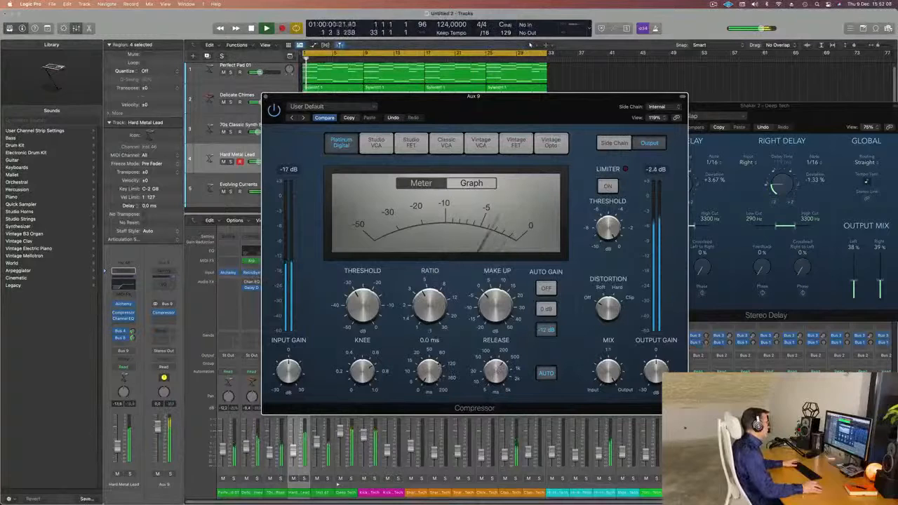
- Lower the Aux 9 fader to about -6.6 dB during playback and close its compressor window
{"action": "key", "text": "space"}
{"action": "key", "text": "space"}
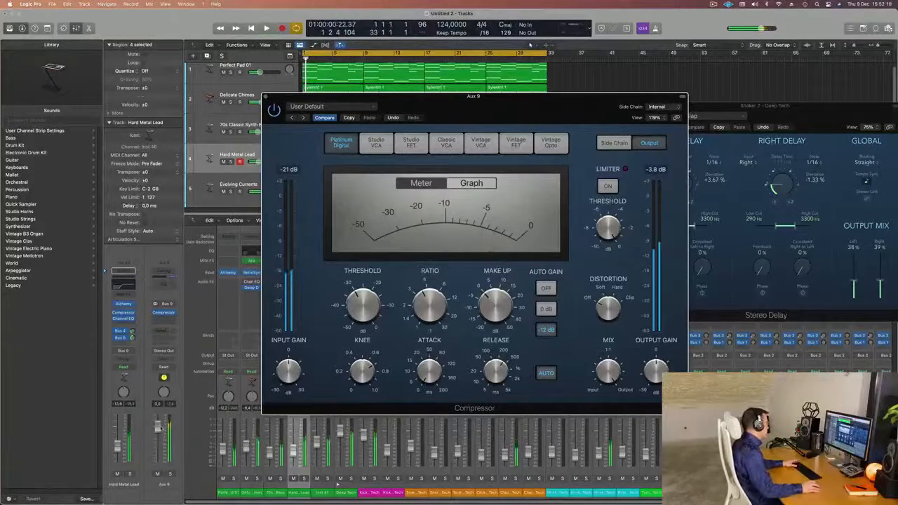
{"action": "key", "text": "space"}
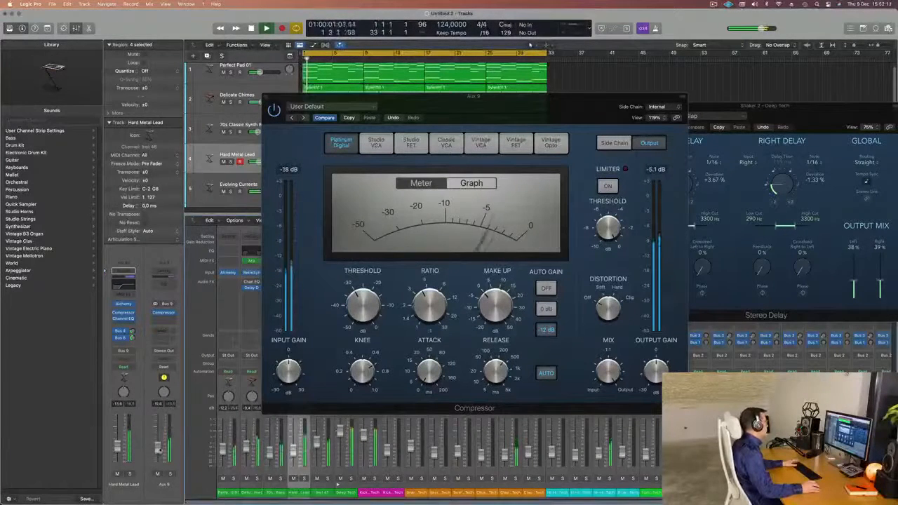
{"action": "left_click", "coordinate": [270, 97]}
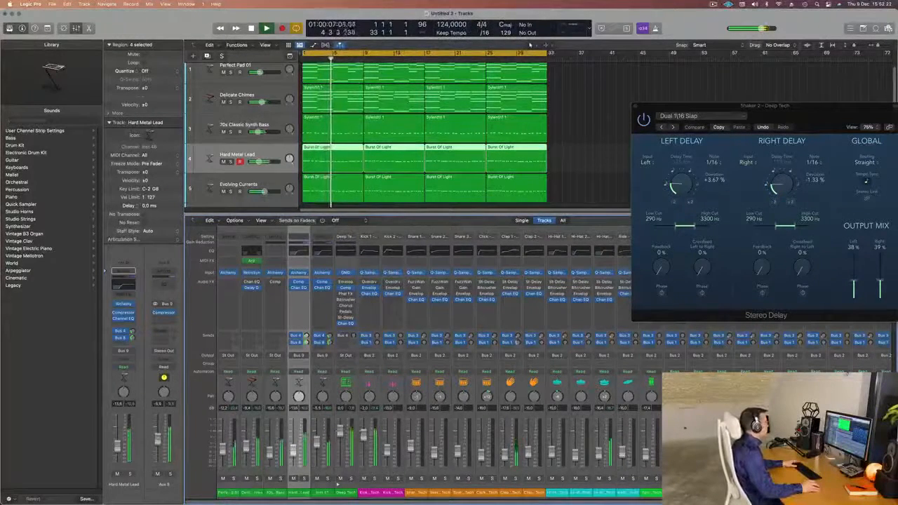
- Close the Shaker 2 Stereo Delay window and hide the mixer
{"action": "left_click_drag", "start_coordinate": [795, 113], "coordinate": [464, 140]}
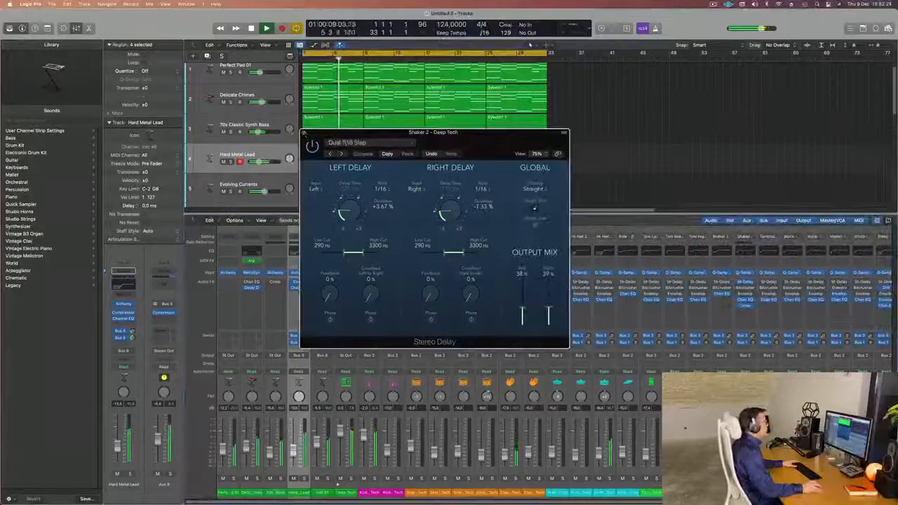
{"action": "key", "text": "super+w"}
{"action": "left_click", "coordinate": [713, 4]}
{"action": "left_click", "coordinate": [661, 87]}
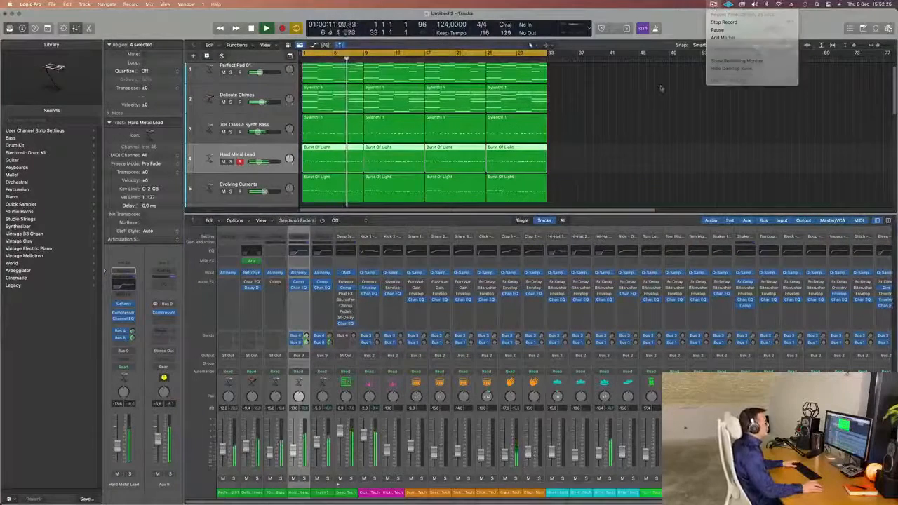
{"action": "scroll", "coordinate": [635, 116], "scroll_direction": "up", "scroll_amount": 1}
{"action": "key", "text": "x"}
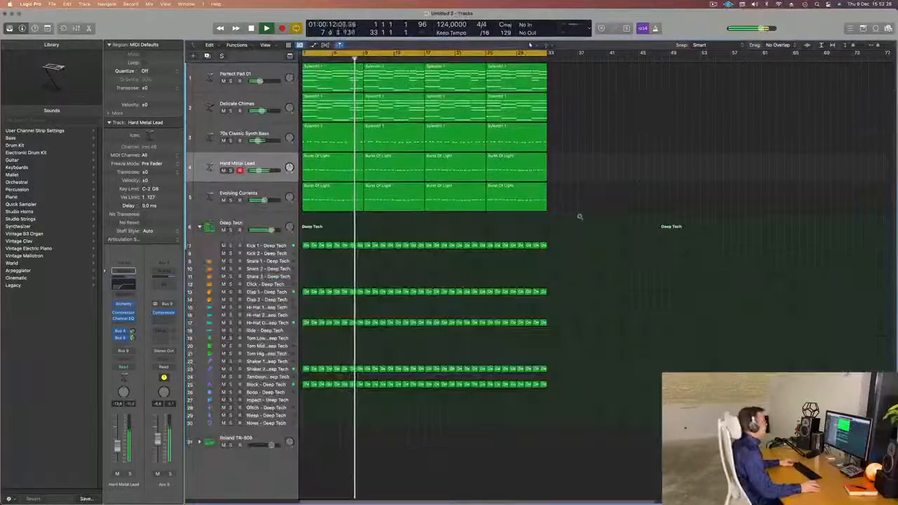
- Raise the 70s Classic Synth Bass track to about -11.8 dB and replay the arrangement from the start
{"action": "scroll", "coordinate": [580, 216], "scroll_direction": "down", "scroll_amount": 3}
{"action": "scroll", "coordinate": [593, 258], "scroll_direction": "right", "scroll_amount": 2}
{"action": "scroll", "coordinate": [491, 250], "scroll_direction": "left", "scroll_amount": 1}
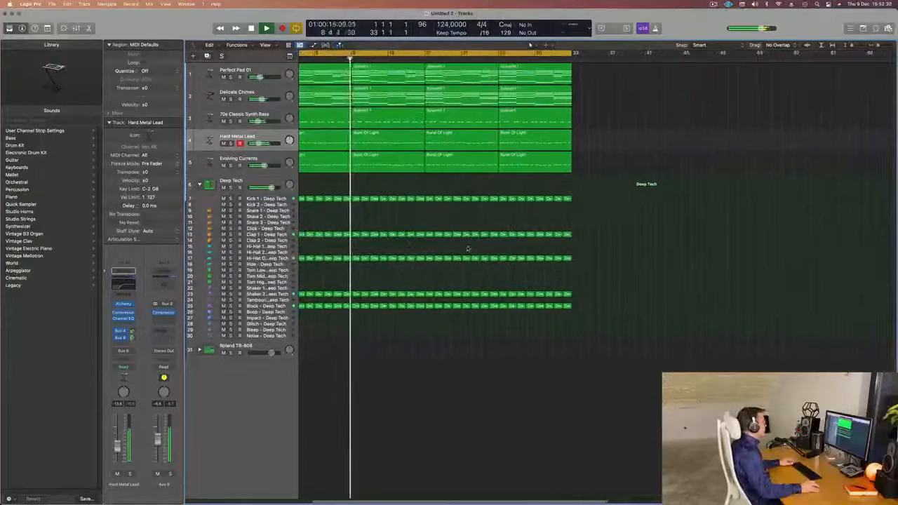
{"action": "scroll", "coordinate": [339, 203], "scroll_direction": "right", "scroll_amount": 2}
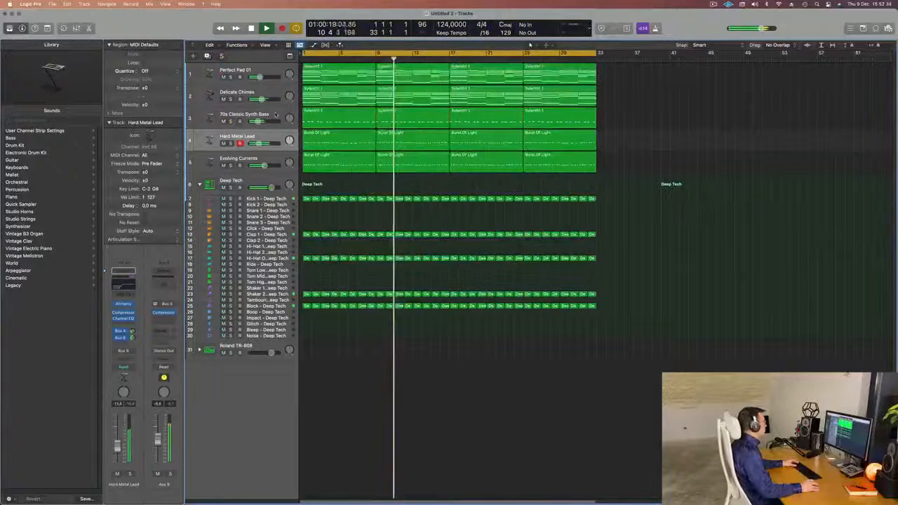
{"action": "left_click", "coordinate": [231, 120]}
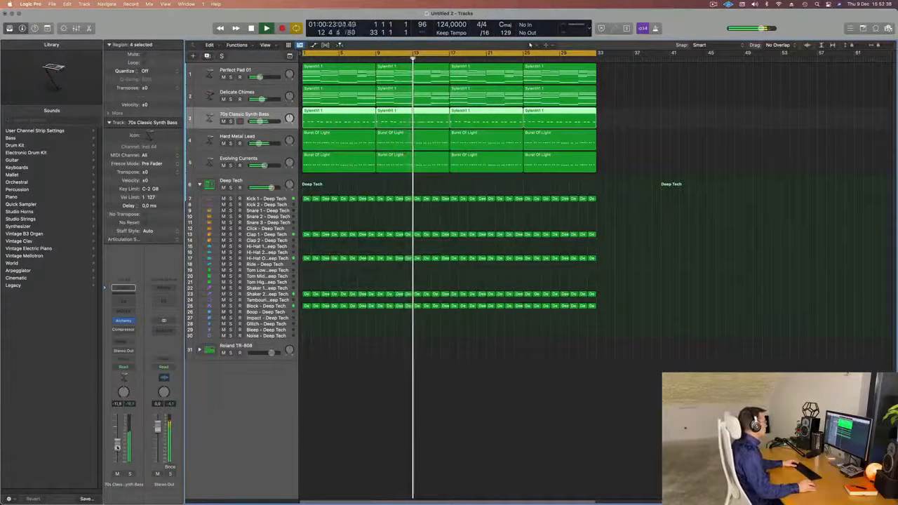
{"action": "key", "text": "Return"}
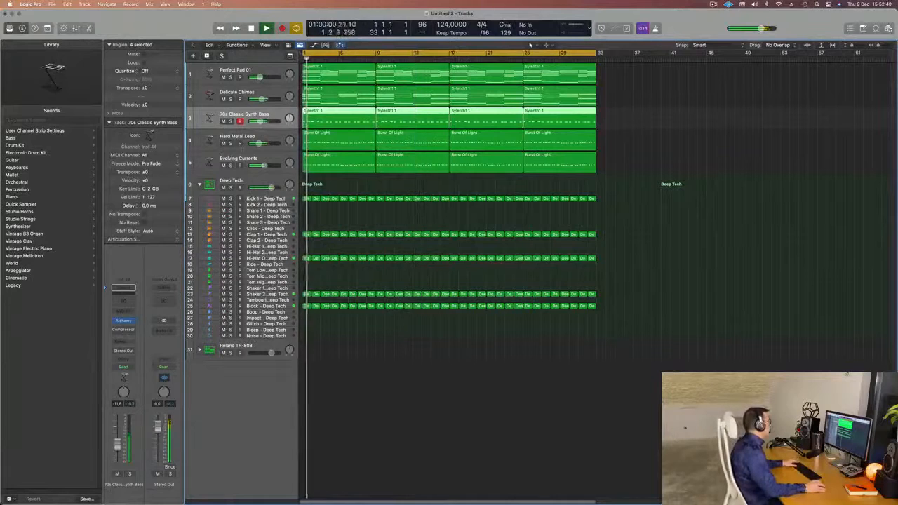
- Create an arrangement track for Aux 9 below Evolving Currents and enlarge it with Track Zoom
{"action": "key", "text": "Down"}
{"action": "key", "text": "Down"}
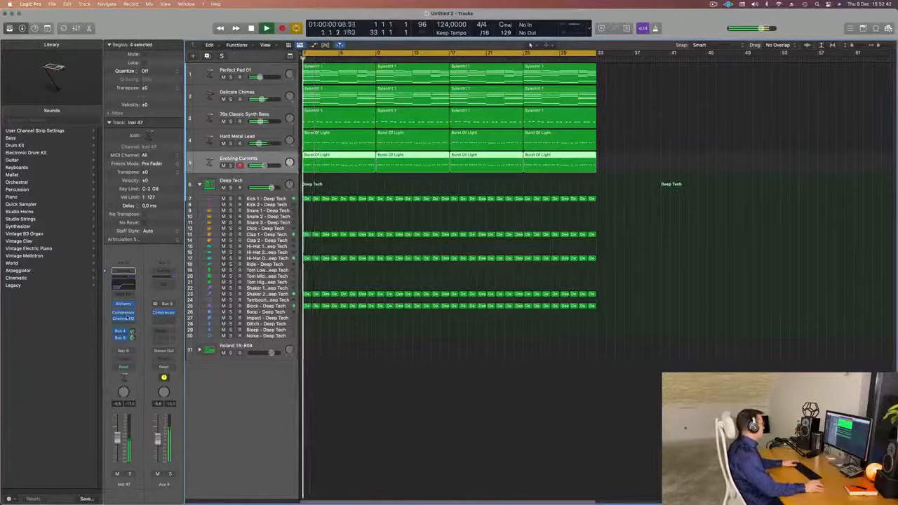
{"action": "right_click", "coordinate": [164, 449]}
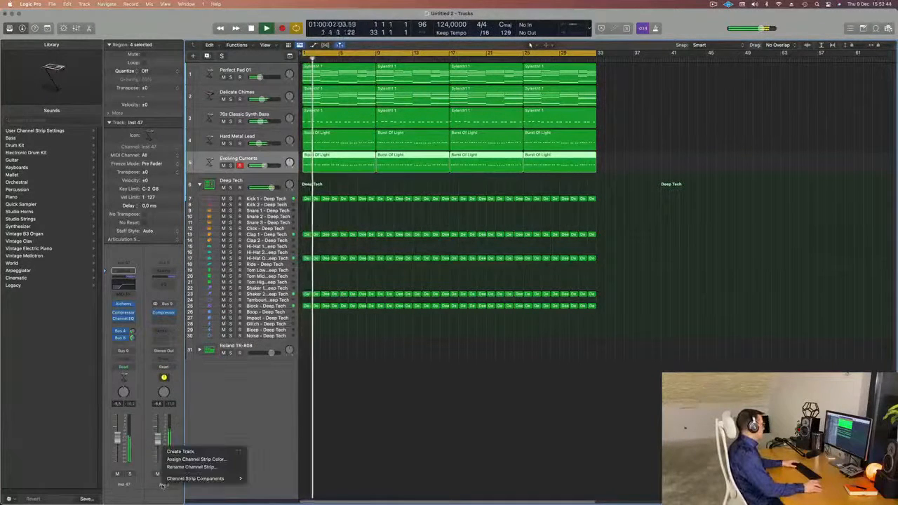
{"action": "left_click", "coordinate": [183, 452]}
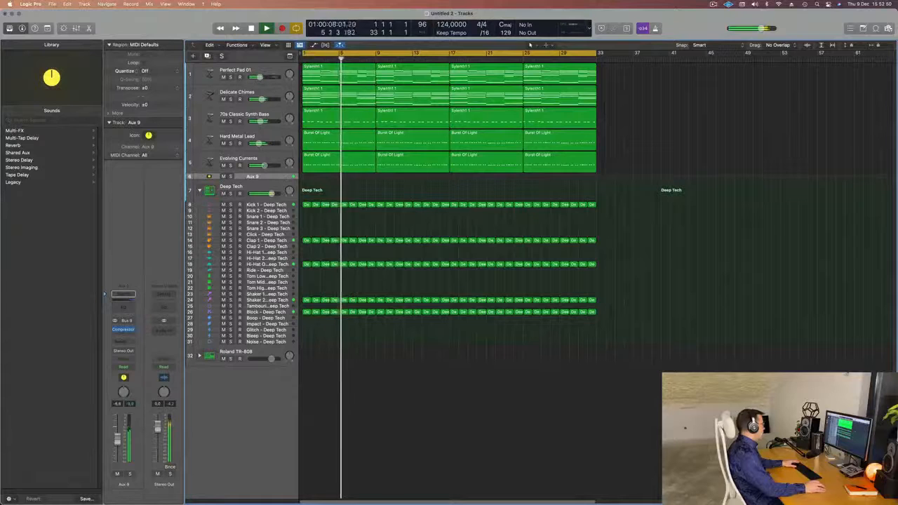
{"action": "key", "text": "ctrl+alt+super+t"}
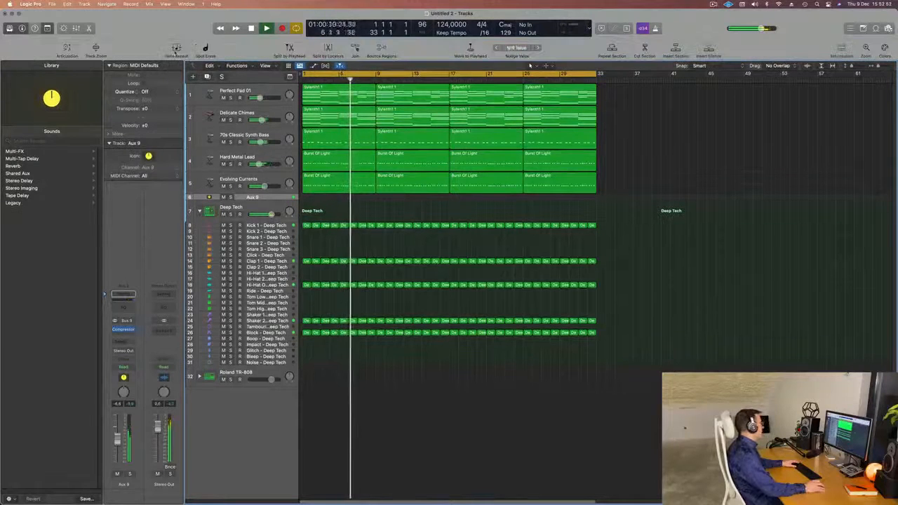
{"action": "left_click", "coordinate": [96, 48]}
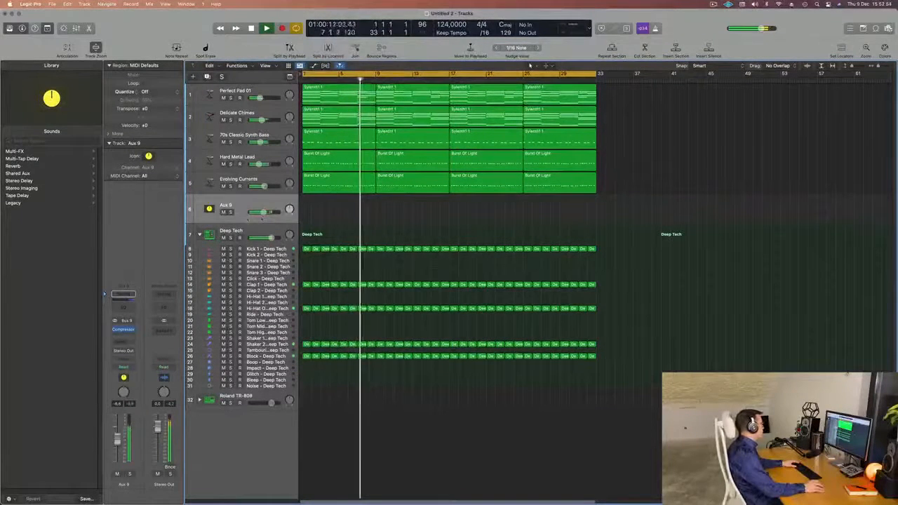
- Lower the Aux 9 track to about -10.4 dB, muting and unmuting it to compare
{"action": "left_click_drag", "start_coordinate": [263, 212], "coordinate": [263, 211]}
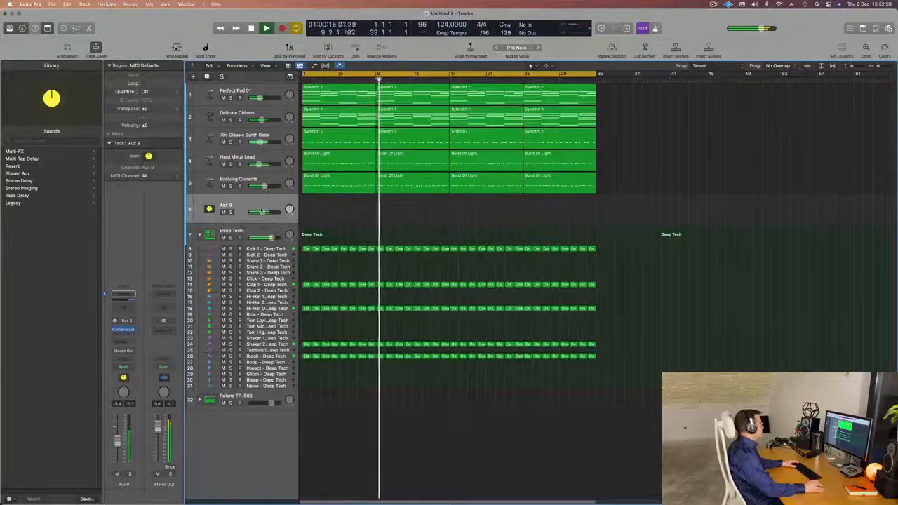
{"action": "key", "text": "m"}
{"action": "key", "text": "m"}
{"action": "left_click_drag", "start_coordinate": [262, 212], "coordinate": [261, 212]}
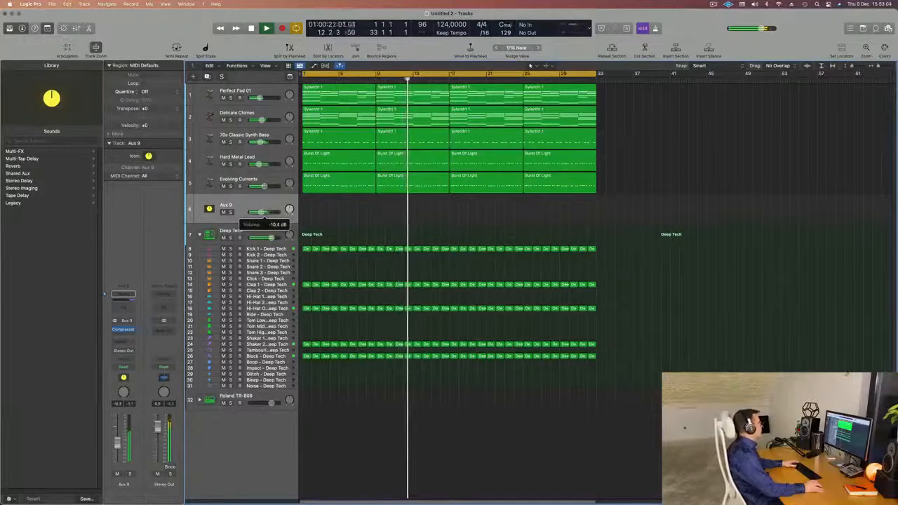
- Restart playback from the beginning and mute the Delicate Chimes track
{"action": "key", "text": "Return"}
{"action": "left_click", "coordinate": [224, 120]}
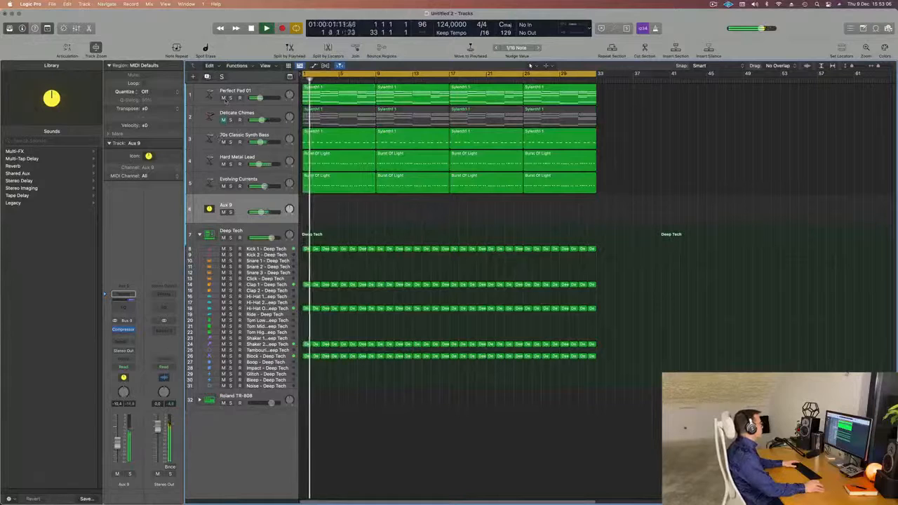
{"action": "scroll", "coordinate": [373, 227], "scroll_direction": "down", "scroll_amount": 1}
{"action": "scroll", "coordinate": [373, 227], "scroll_direction": "down", "scroll_amount": 1}
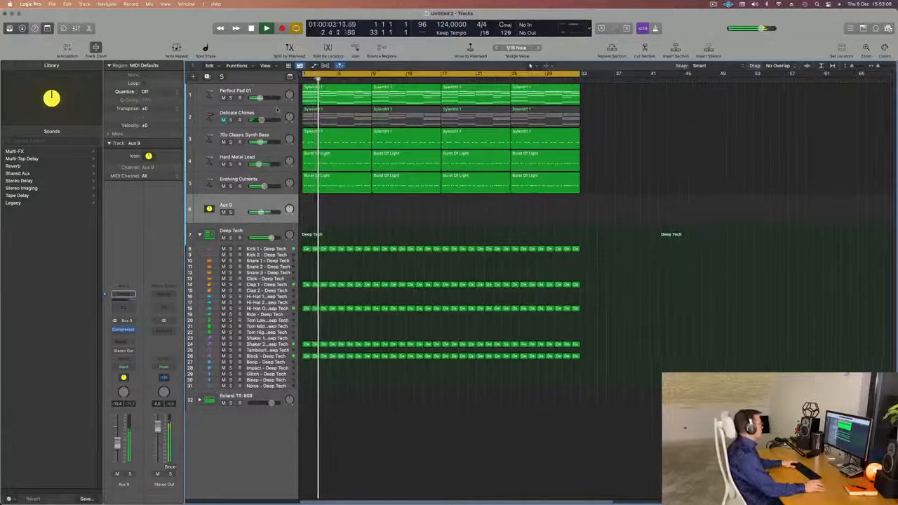
{"action": "scroll", "coordinate": [373, 227], "scroll_direction": "down", "scroll_amount": 1}
{"action": "key", "text": "super+Left"}
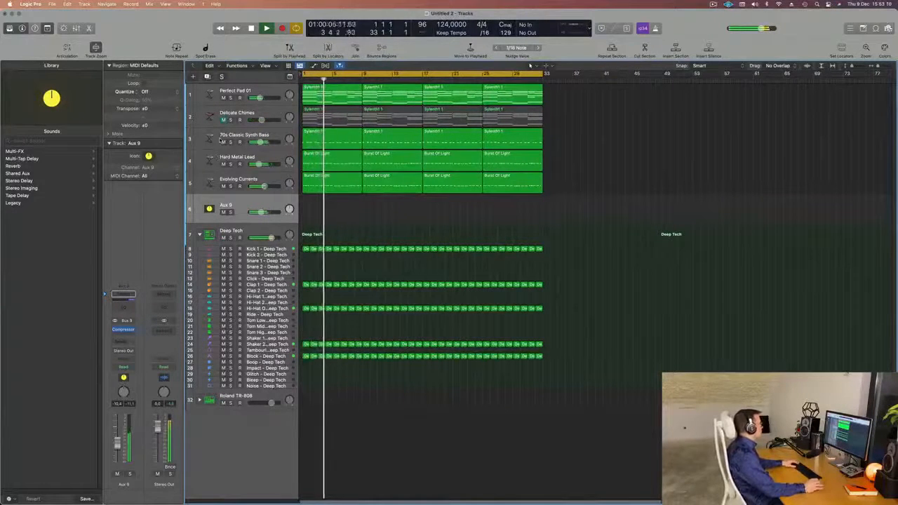
- Select the Perfect Pad 01 track, replay from the start and open its Alchemy window clear of the track list
{"action": "left_click", "coordinate": [264, 91]}
{"action": "key", "text": "Return"}
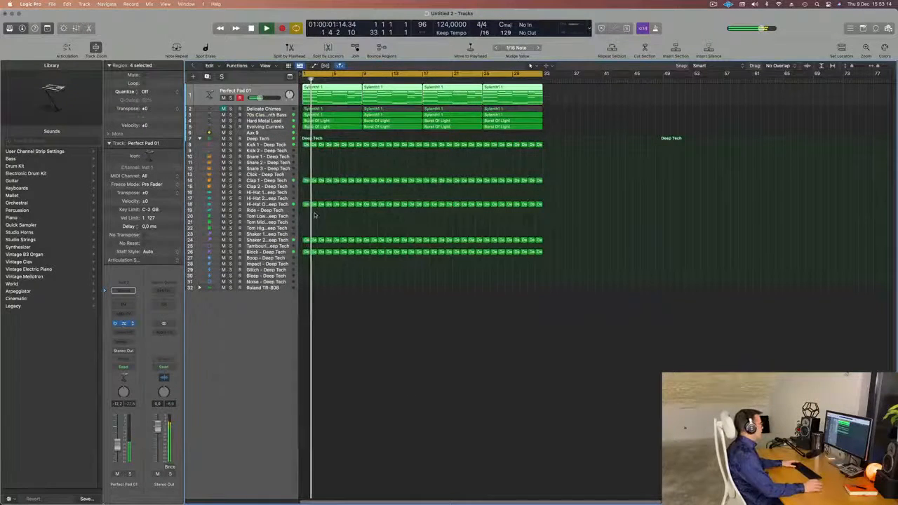
{"action": "key", "text": "v"}
{"action": "left_click_drag", "start_coordinate": [551, 84], "coordinate": [493, 135]}
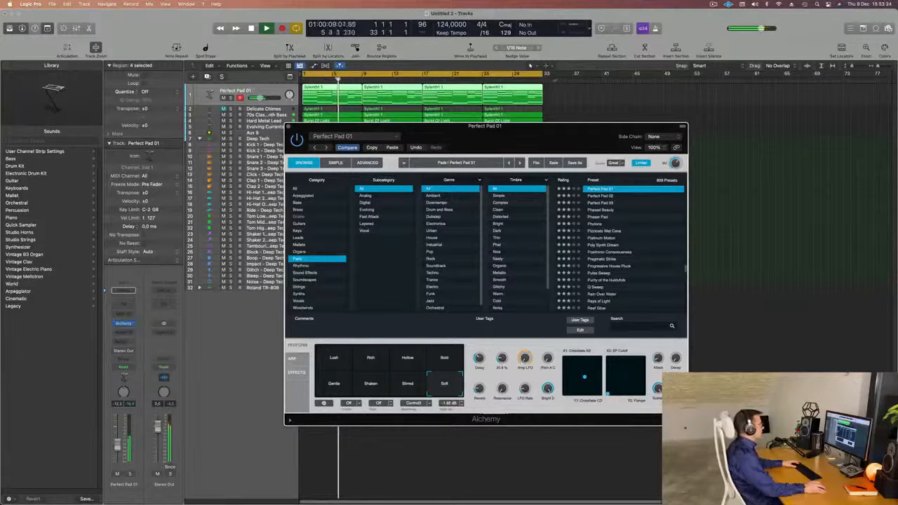
{"action": "left_click_drag", "start_coordinate": [534, 128], "coordinate": [636, 138]}
{"action": "key", "text": "super+k"}
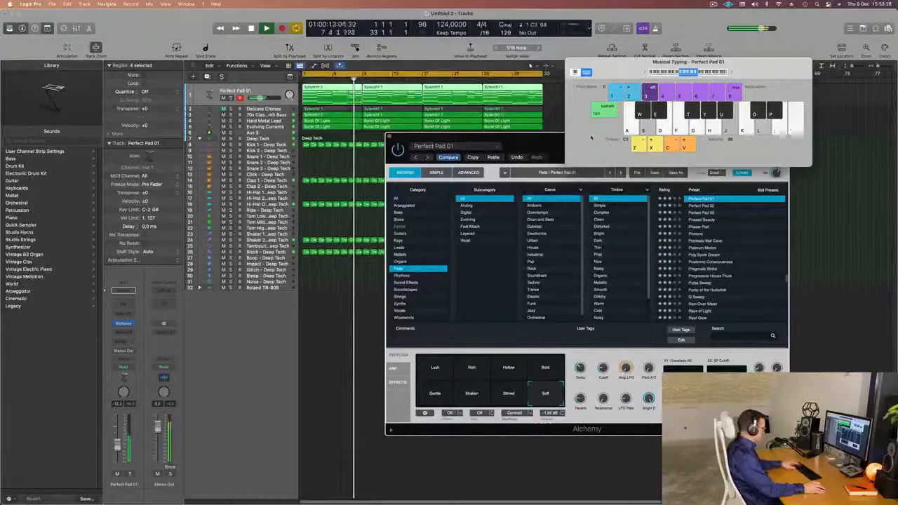
{"action": "key", "text": "super+k"}
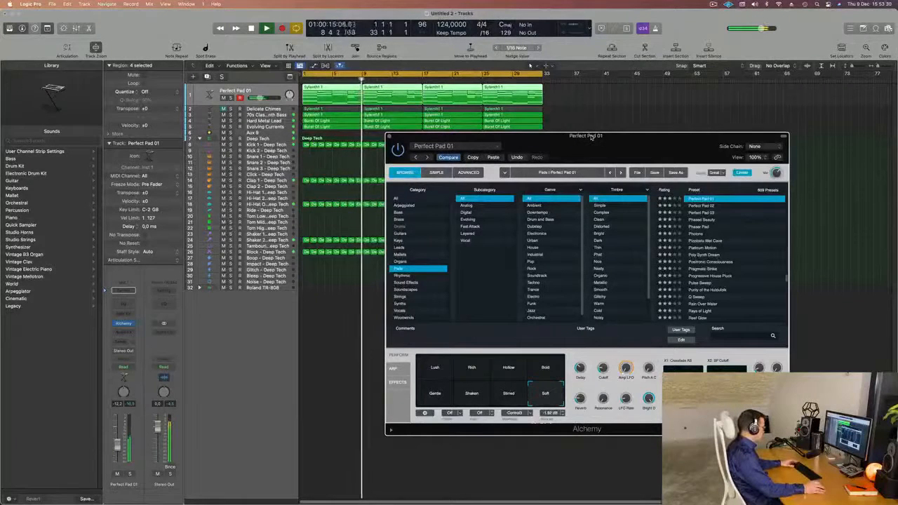
- Show the mixer, move the Alchemy window clear and copy the Hard Metal Lead's Compressor onto the Perfect Pad 01 channel
{"action": "key", "text": "x"}
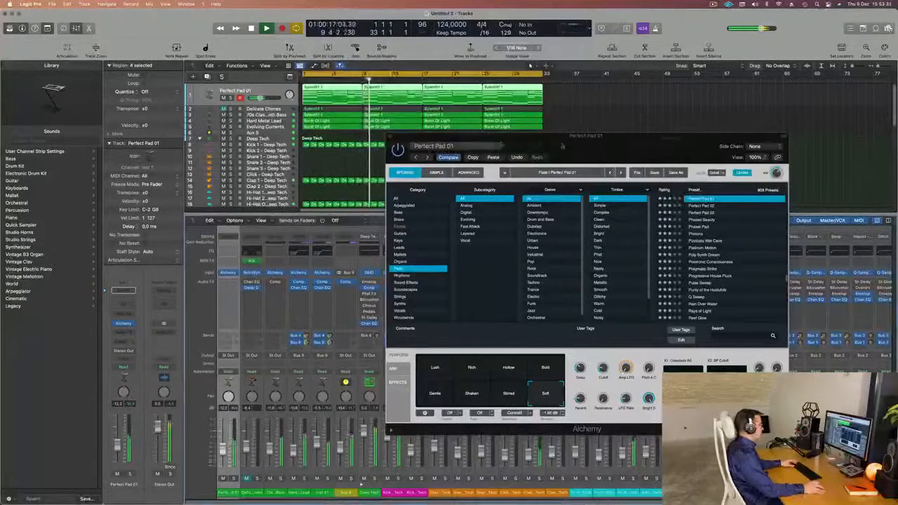
{"action": "left_click_drag", "start_coordinate": [561, 143], "coordinate": [794, 142]}
{"action": "key", "text": "space"}
{"action": "key", "text": "space"}
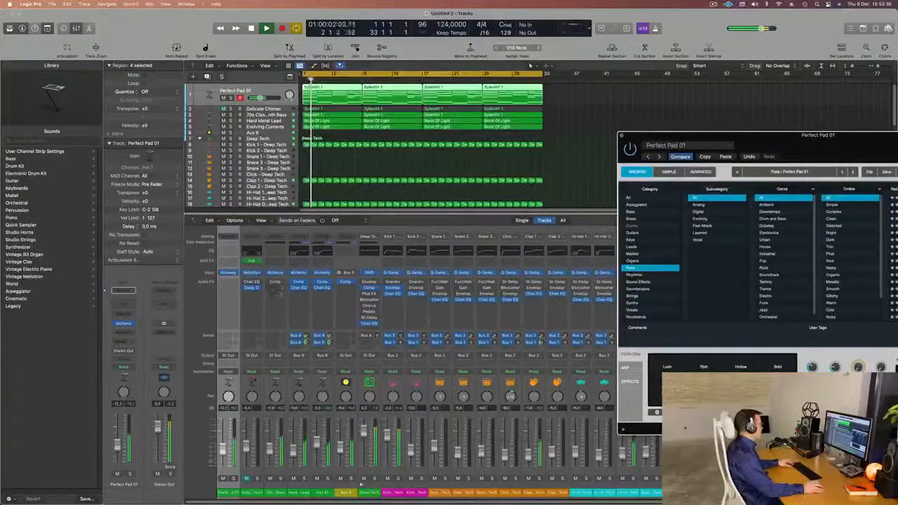
{"action": "left_click_drag", "start_coordinate": [298, 283], "coordinate": [227, 286]}
{"action": "key", "text": "space"}
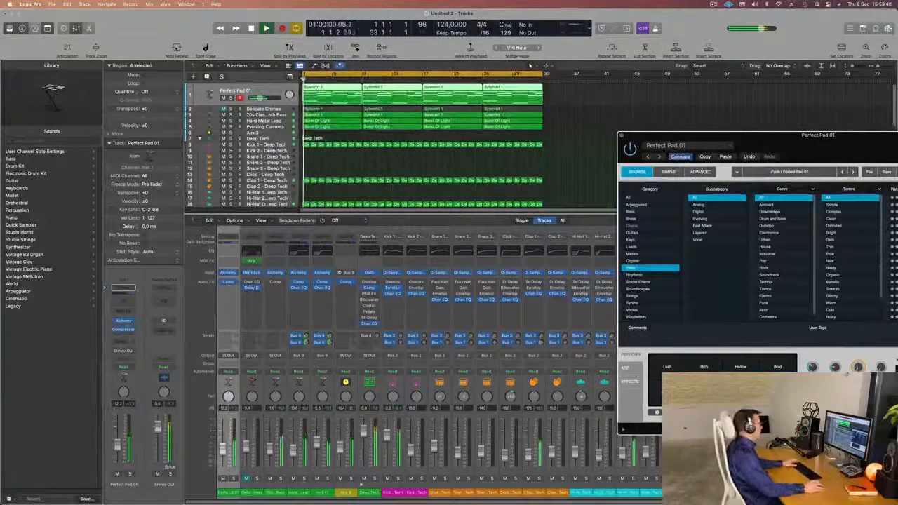
- Inspect the copied Compressor's settings on Perfect Pad 01 during playback, closing its window when done
{"action": "left_click", "coordinate": [124, 321]}
{"action": "left_click", "coordinate": [124, 330]}
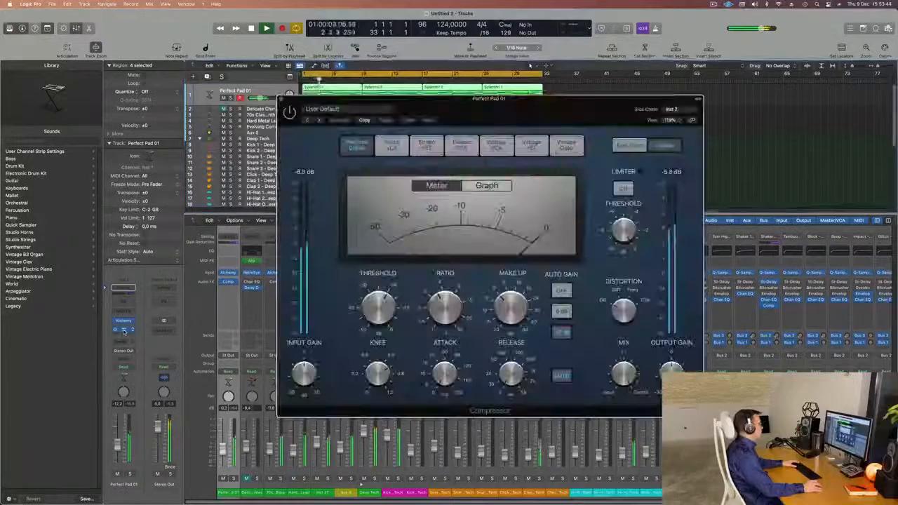
{"action": "left_click_drag", "start_coordinate": [542, 99], "coordinate": [662, 108]}
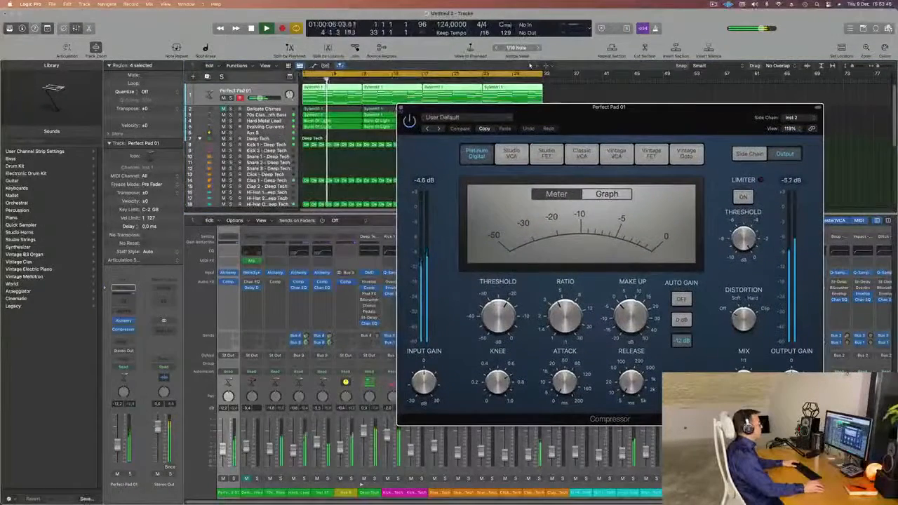
{"action": "key", "text": "super+w"}
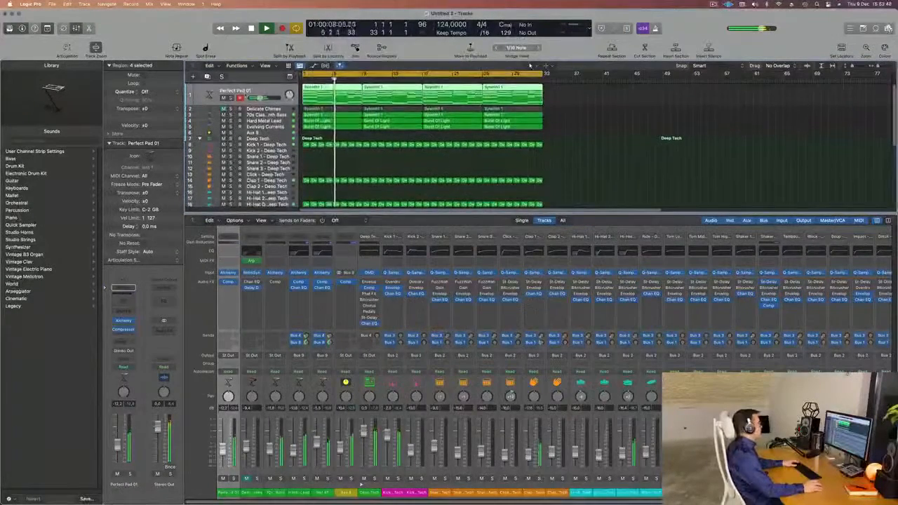
{"action": "key", "text": "ctrl+s"}
{"action": "key", "text": "ctrl+s"}
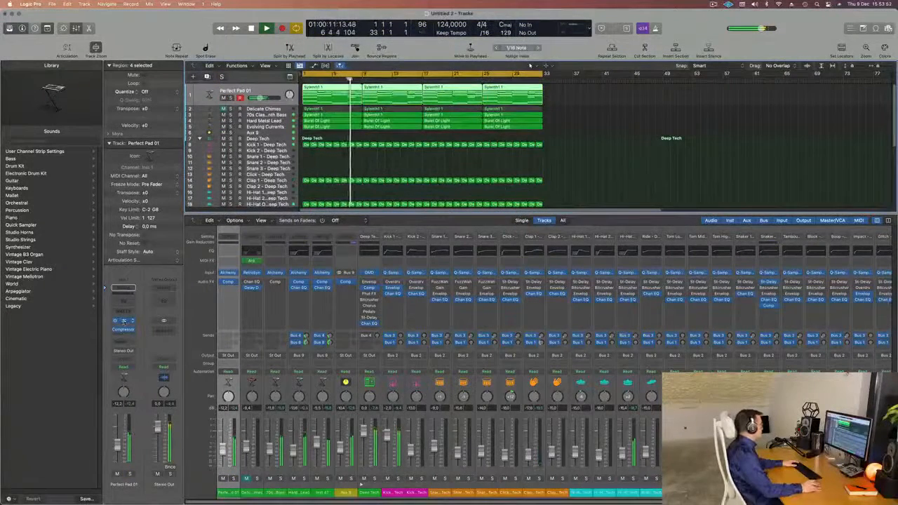
- Add a Channel EQ to Perfect Pad 01 with a 145 Hz, 12 dB/Oct low cut and set the track to about -12.2 dB
{"action": "left_click", "coordinate": [124, 322]}
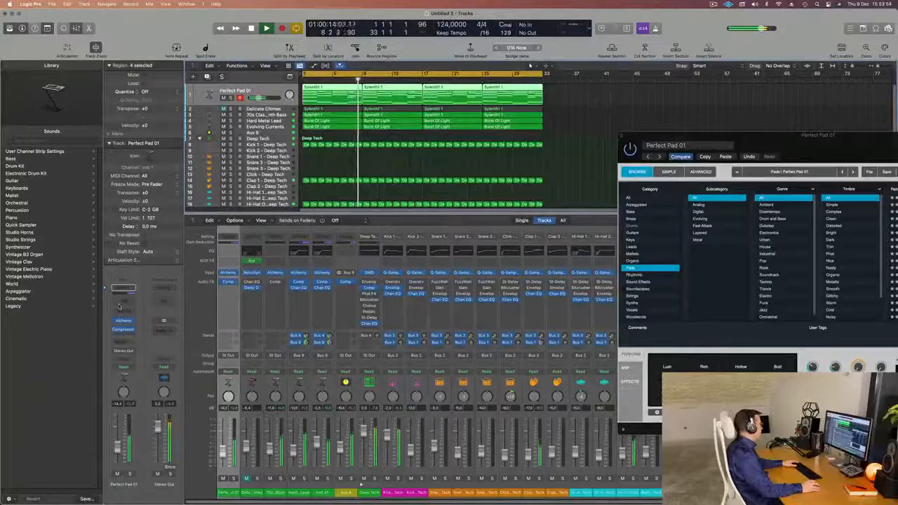
{"action": "left_click", "coordinate": [124, 304]}
{"action": "key", "text": "space"}
{"action": "key", "text": "space"}
{"action": "left_click", "coordinate": [326, 140]}
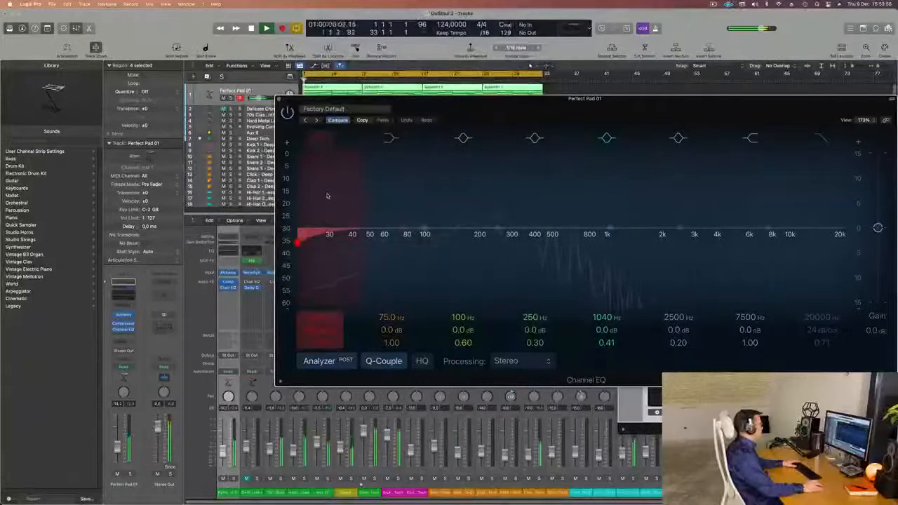
{"action": "left_click_drag", "start_coordinate": [329, 196], "coordinate": [485, 162]}
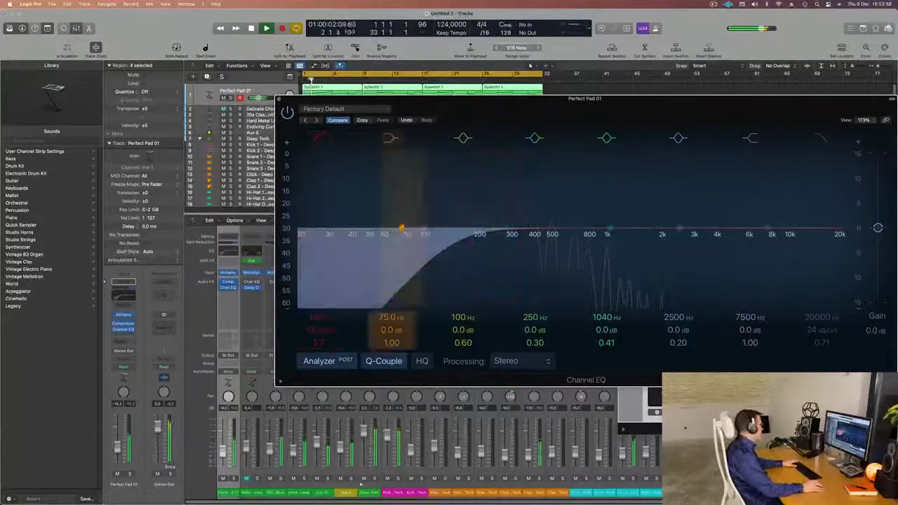
{"action": "left_click_drag", "start_coordinate": [117, 447], "coordinate": [117, 444]}
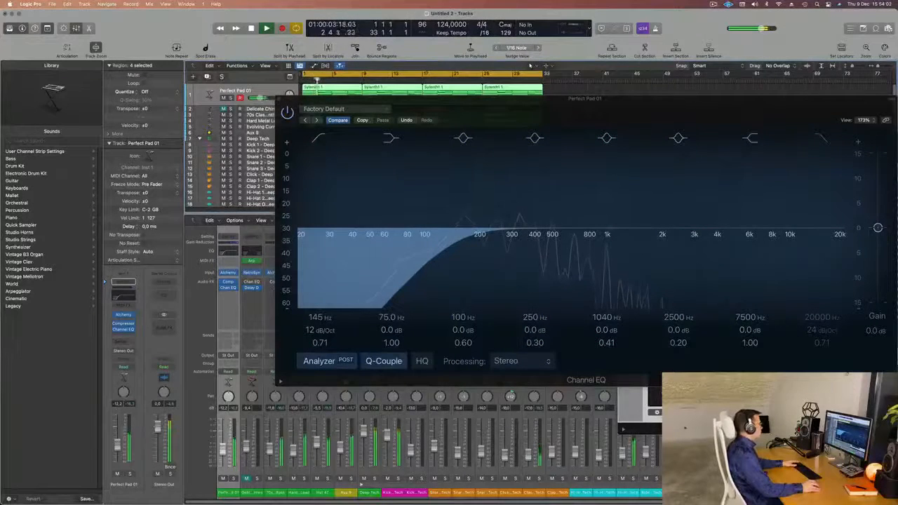
{"action": "left_click_drag", "start_coordinate": [513, 115], "coordinate": [323, 223]}
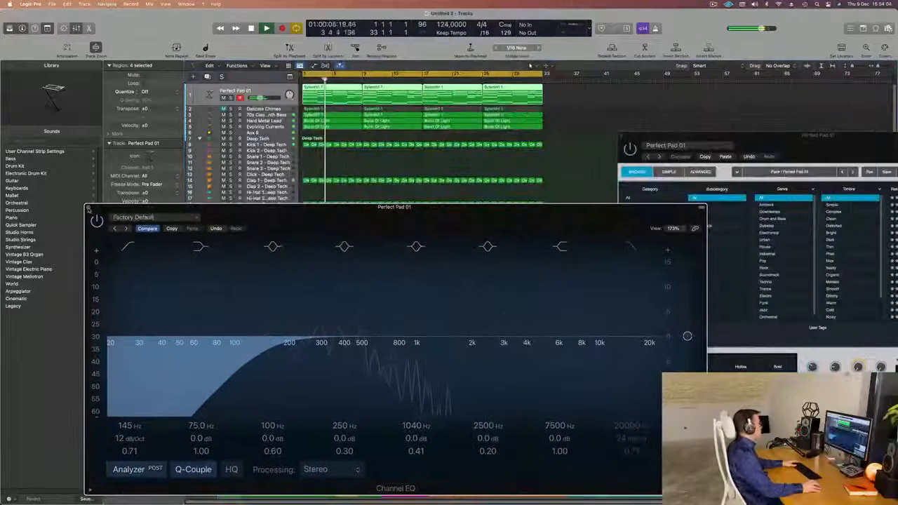
{"action": "left_click", "coordinate": [87, 209]}
- Raise the Alchemy Cutoff on Perfect Pad 01 to about 51 % and lower the track to about -16.5 dB
{"action": "left_click_drag", "start_coordinate": [820, 136], "coordinate": [534, 85]}
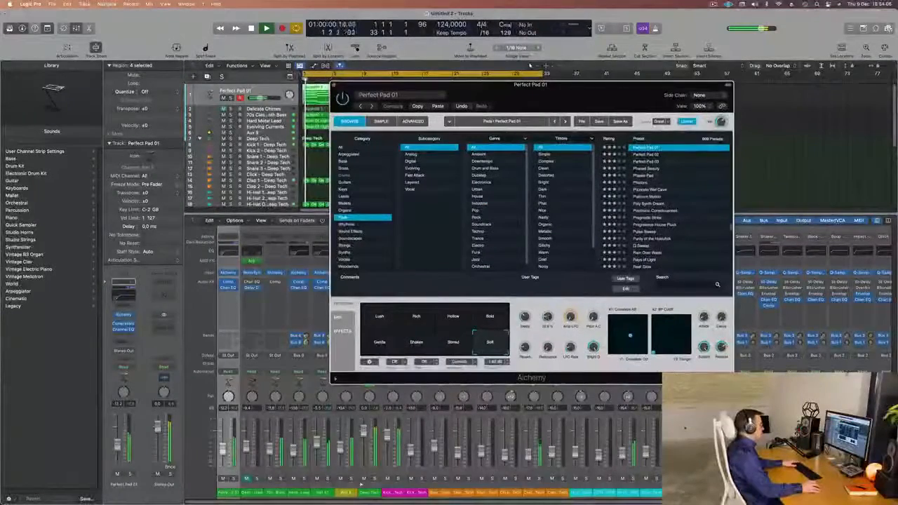
{"action": "left_click_drag", "start_coordinate": [547, 316], "coordinate": [550, 300]}
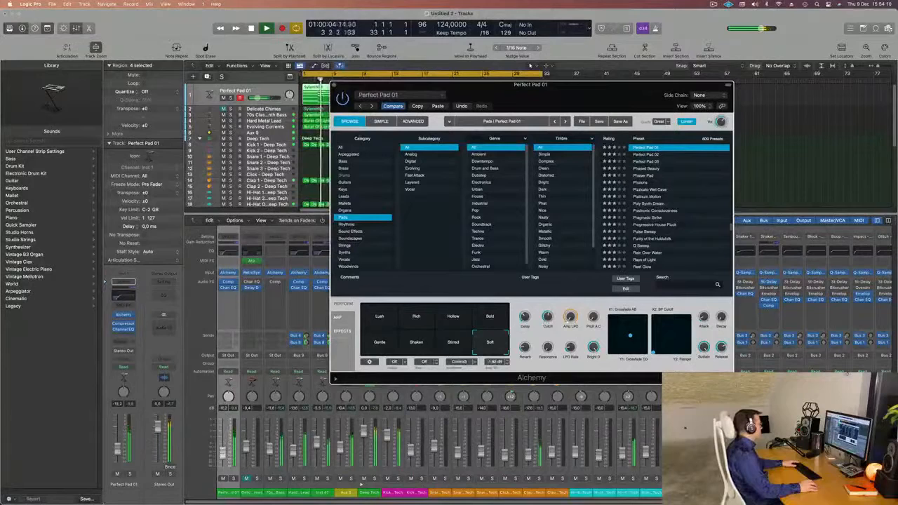
{"action": "left_click", "coordinate": [117, 452]}
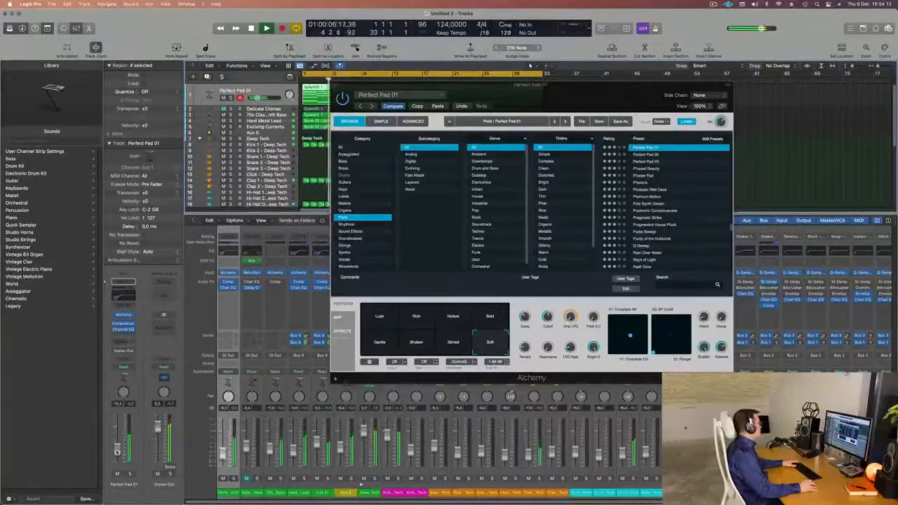
{"action": "left_click_drag", "start_coordinate": [548, 316], "coordinate": [550, 314]}
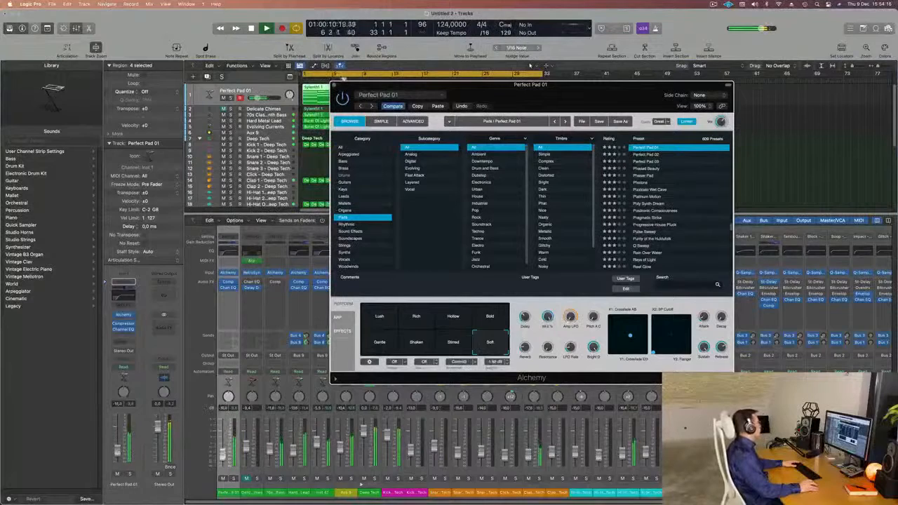
{"action": "left_click", "coordinate": [529, 64]}
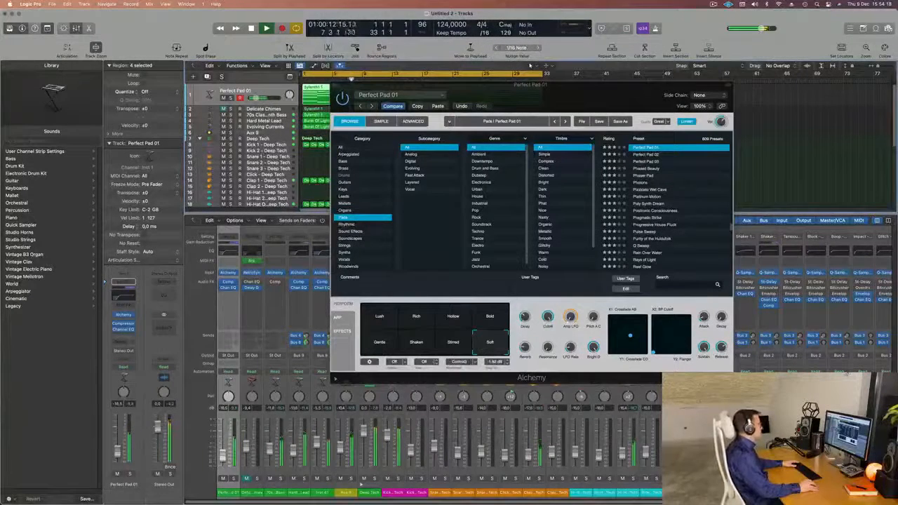
{"action": "left_click_drag", "start_coordinate": [557, 89], "coordinate": [600, 82]}
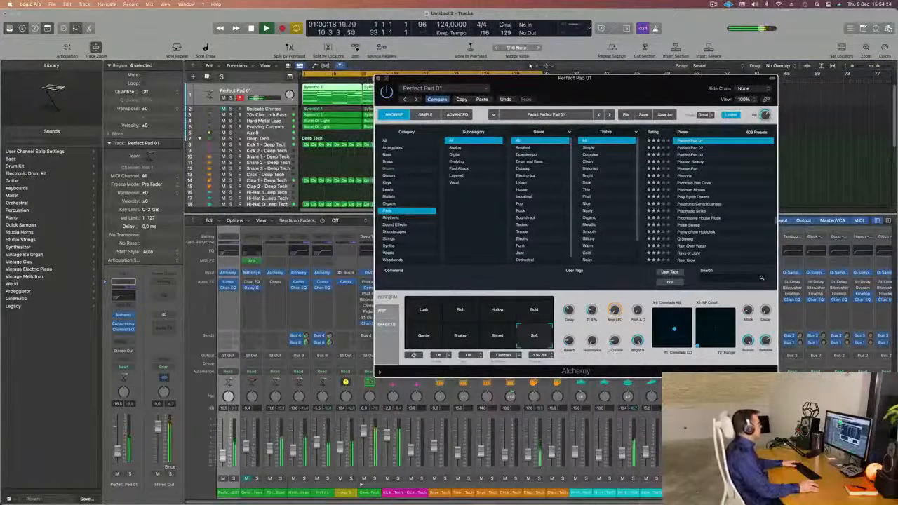
{"action": "left_click", "coordinate": [379, 78]}
- Unmute Delicate Chimes, audition it soloed and in the mix from the start, and review its Channel EQ
{"action": "key", "text": "Return"}
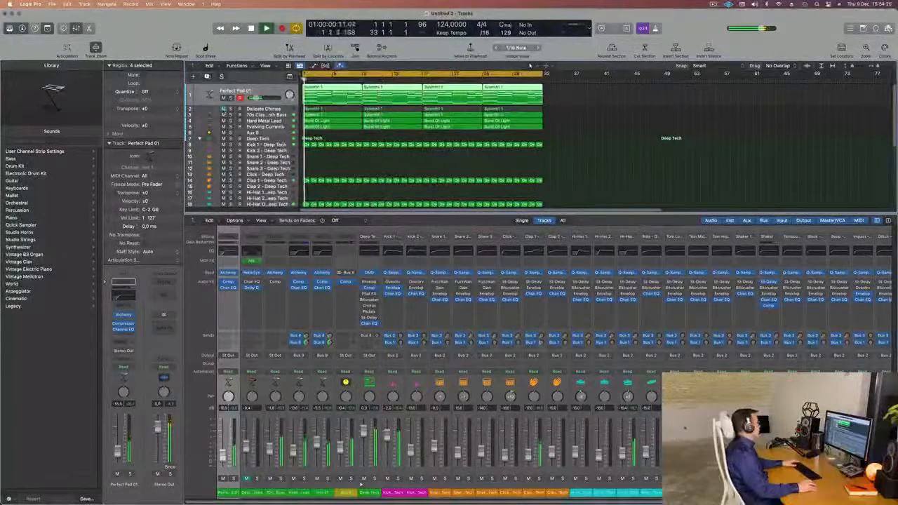
{"action": "left_click", "coordinate": [272, 110]}
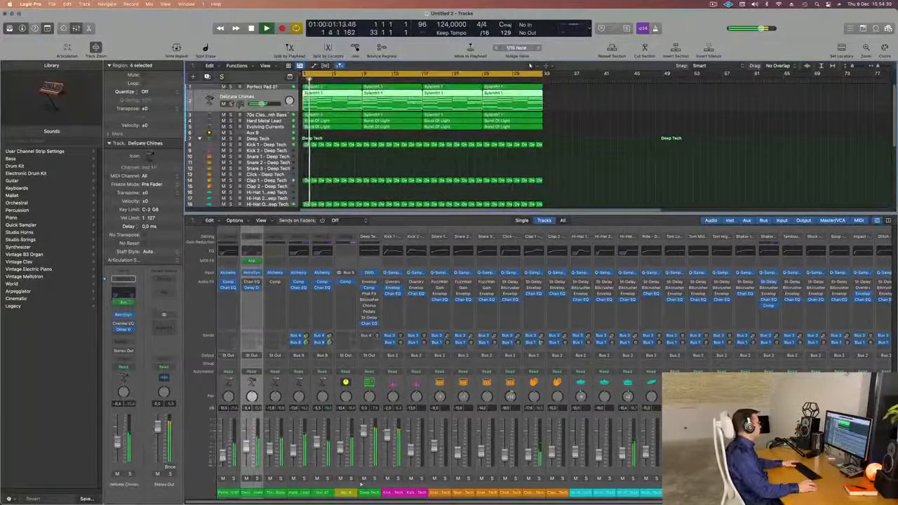
{"action": "left_click", "coordinate": [230, 104]}
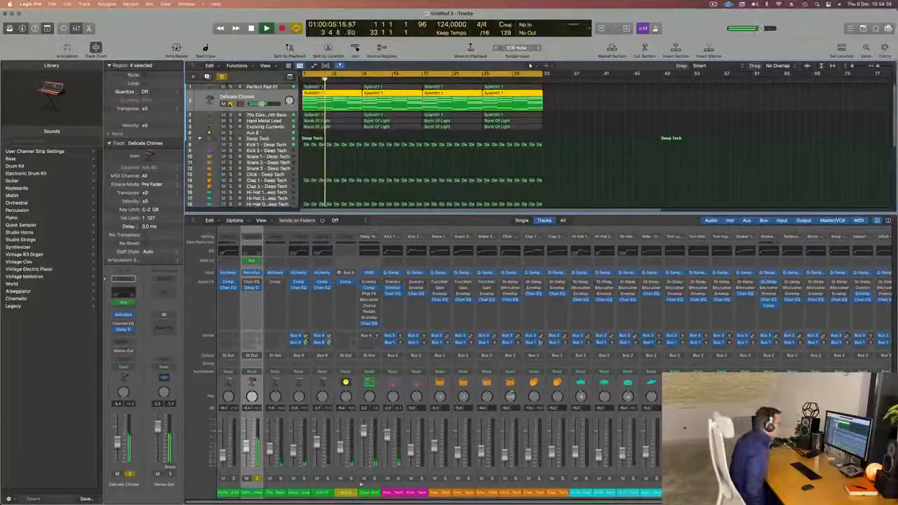
{"action": "key", "text": "s"}
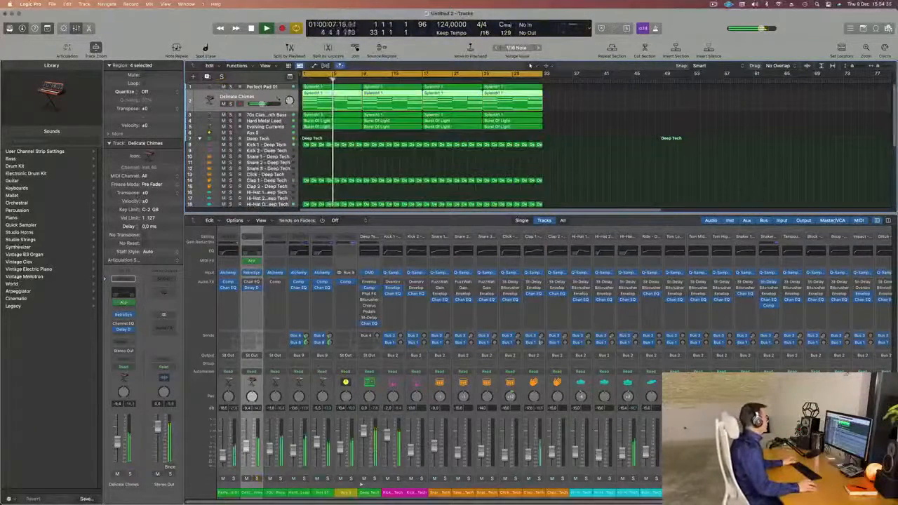
{"action": "left_click", "coordinate": [123, 295]}
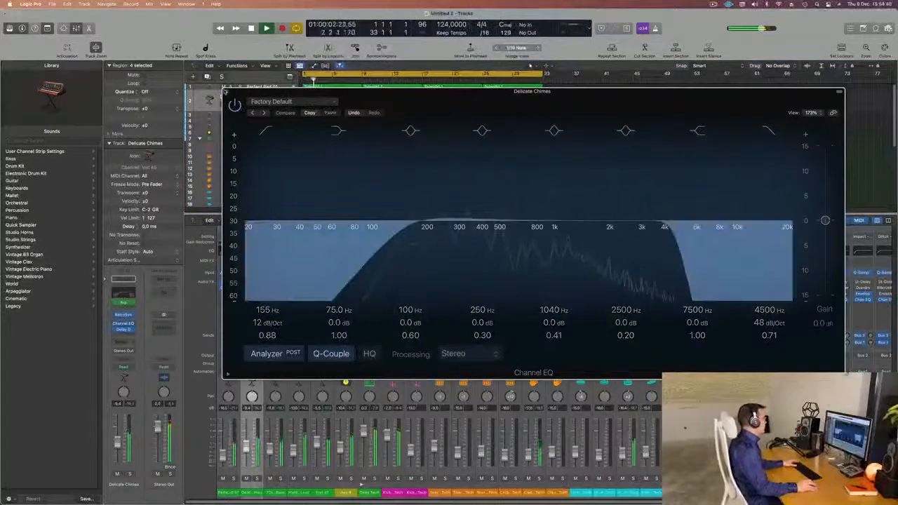
{"action": "key", "text": "super+w"}
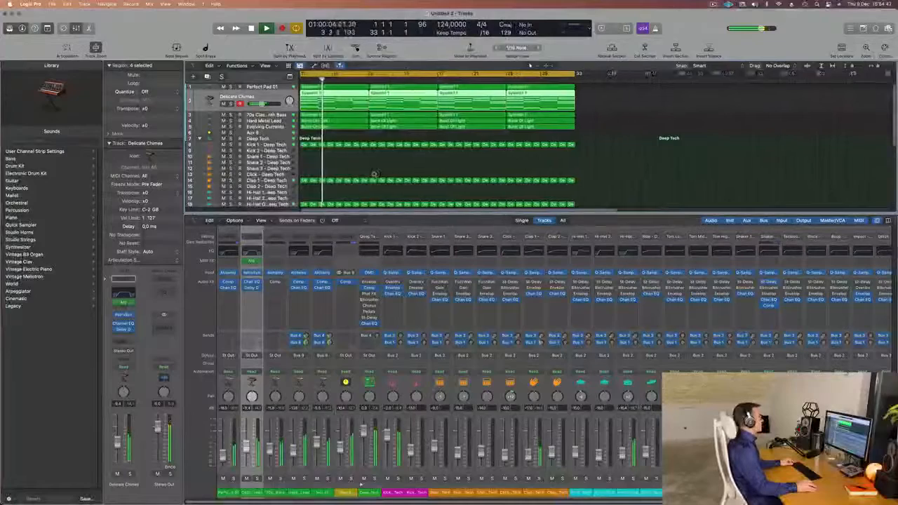
- Hide the mixer, zoom in on the arrangement and mute the five melodic tracks from Perfect Pad 01 to Evolving Currents
{"action": "scroll", "coordinate": [374, 174], "scroll_direction": "down", "scroll_amount": 1}
{"action": "key", "text": "x"}
{"action": "key", "text": "x"}
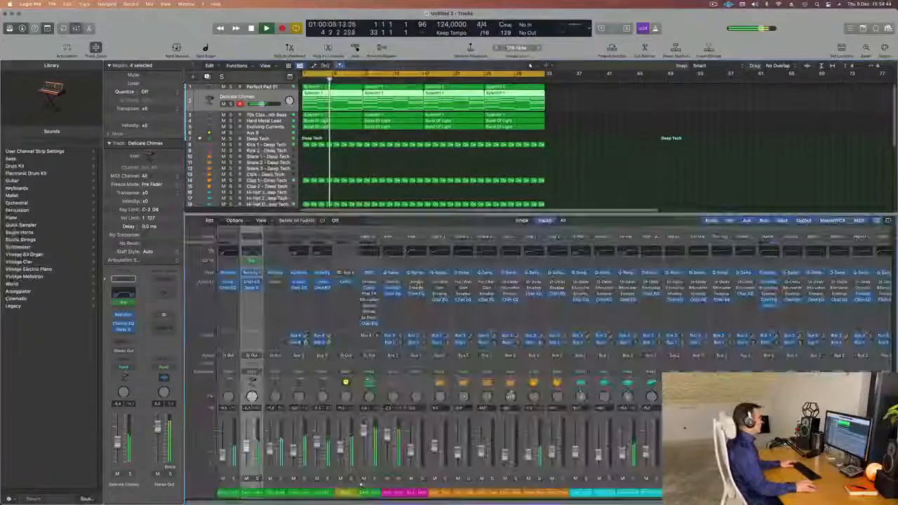
{"action": "key", "text": "x"}
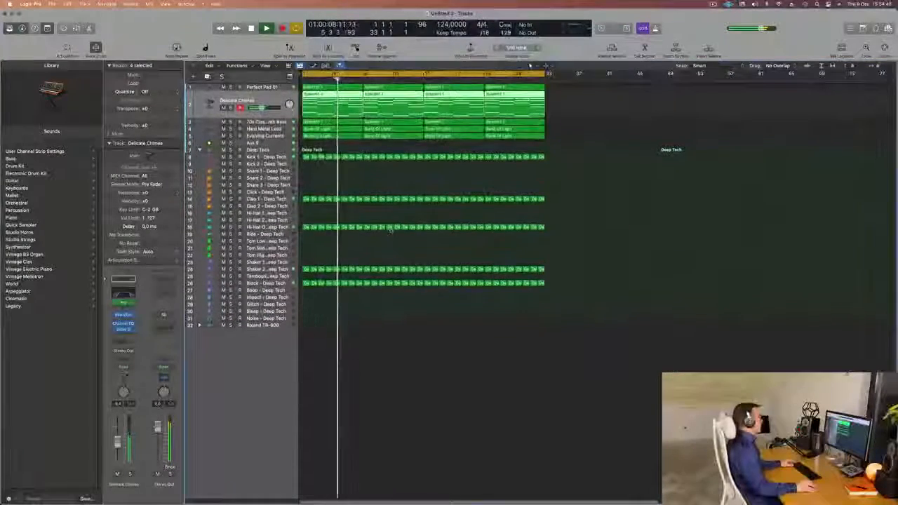
{"action": "scroll", "coordinate": [391, 230], "scroll_direction": "up", "scroll_amount": 2}
{"action": "key", "text": "Return"}
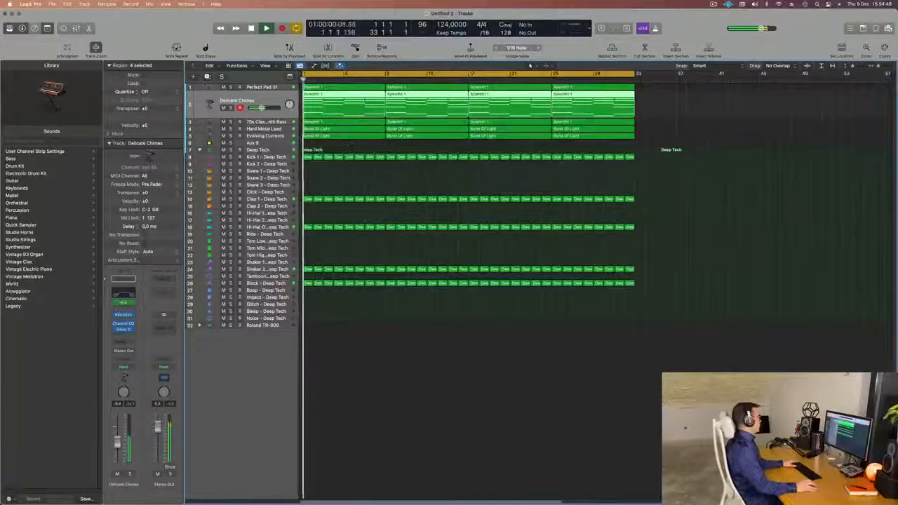
{"action": "left_click_drag", "start_coordinate": [224, 88], "coordinate": [223, 137]}
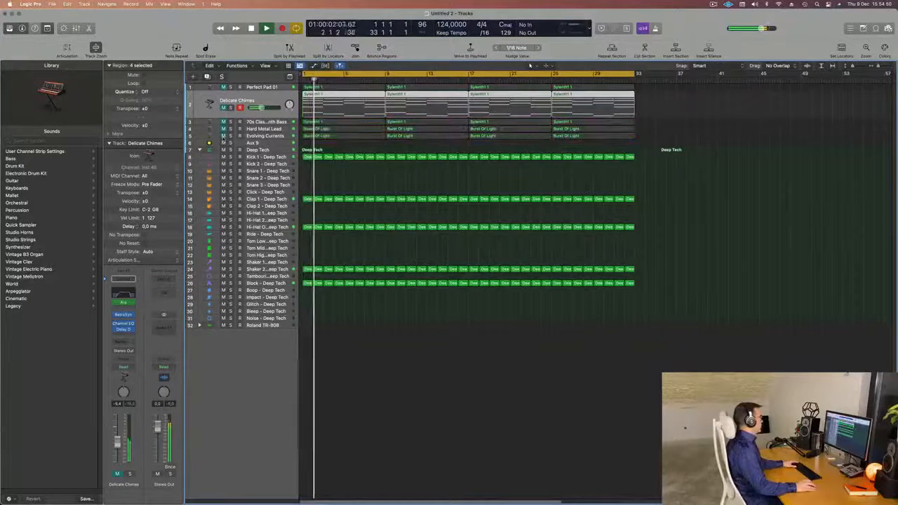
{"action": "key", "text": "space"}
- Audition the drums from the start, selecting Kick 1 and Block, and set the Block track to about -20.0 dB
{"action": "left_click", "coordinate": [258, 157]}
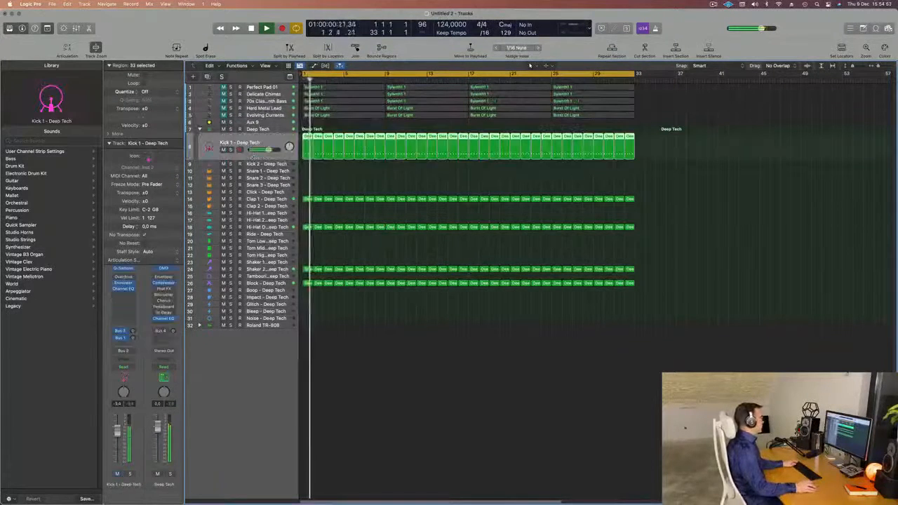
{"action": "left_click", "coordinate": [270, 284]}
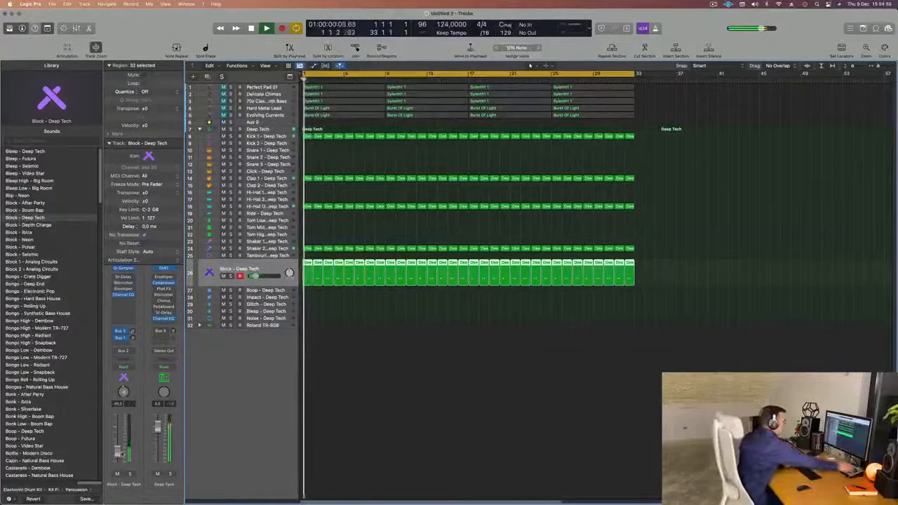
{"action": "right_click", "coordinate": [433, 499]}
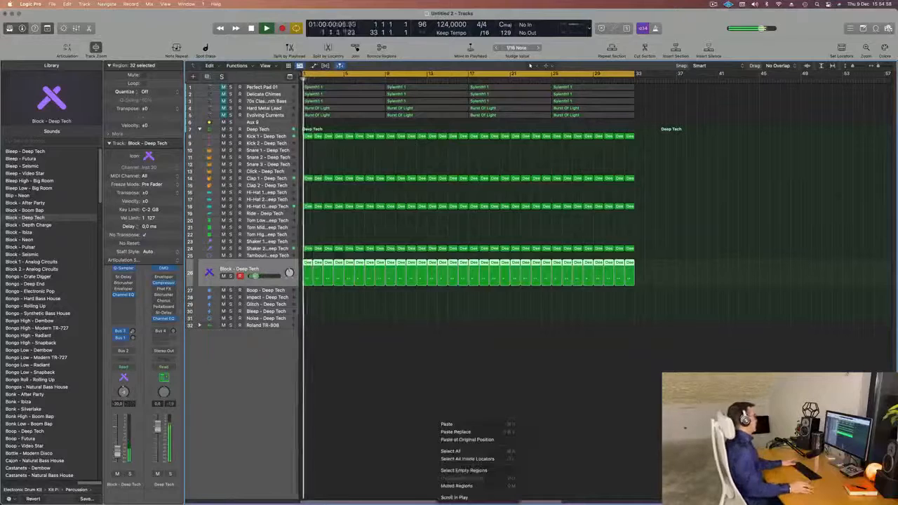
{"action": "left_click", "coordinate": [447, 382]}
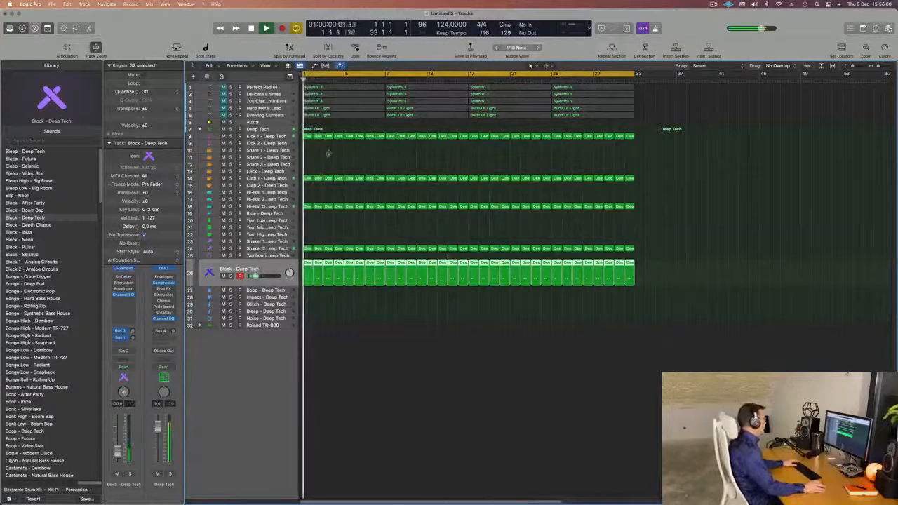
- Rebalance the percussion, setting Shaker 2 to about -22.0 dB and Hi-Hat Open to about -16.0 dB
{"action": "left_click", "coordinate": [280, 207]}
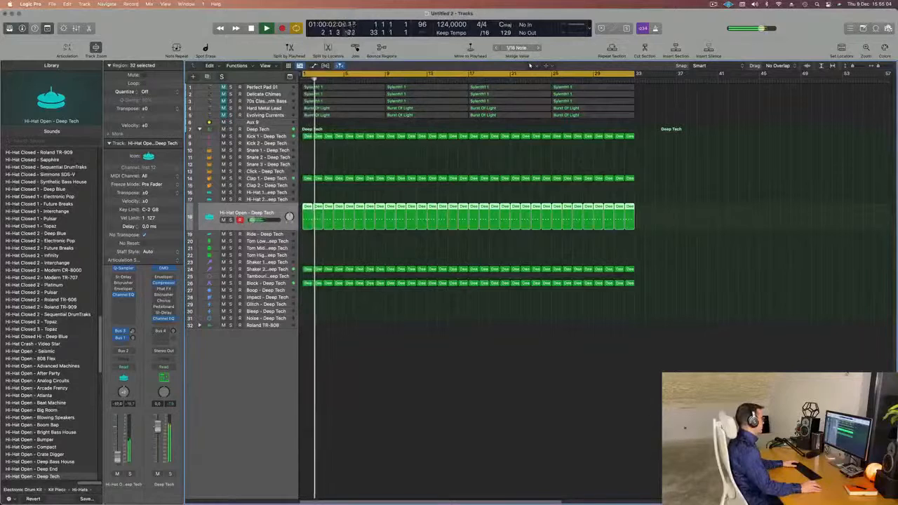
{"action": "left_click", "coordinate": [281, 269]}
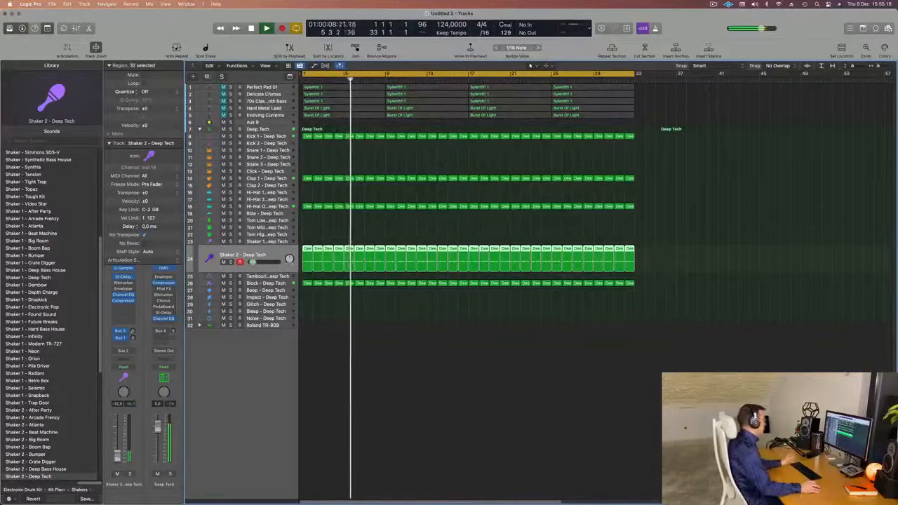
{"action": "key", "text": "Return"}
{"action": "left_click", "coordinate": [271, 206]}
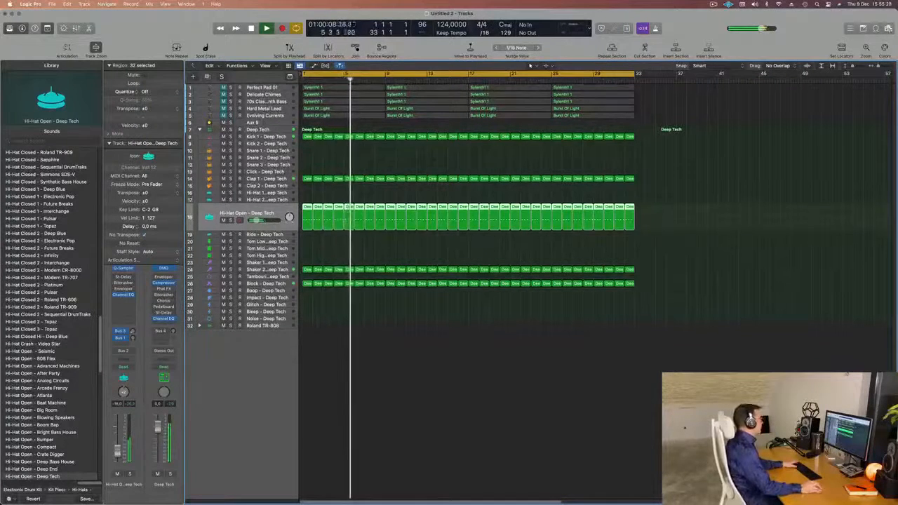
- Move the 70s Classic Synth Bass track to the top of the track list and unmute it
{"action": "key", "text": "Return"}
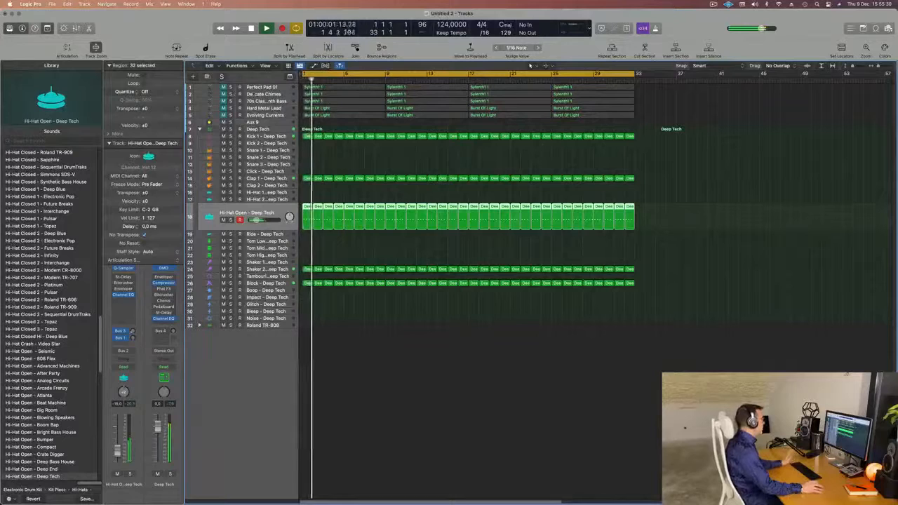
{"action": "left_click_drag", "start_coordinate": [276, 103], "coordinate": [268, 86]}
{"action": "key", "text": "Return"}
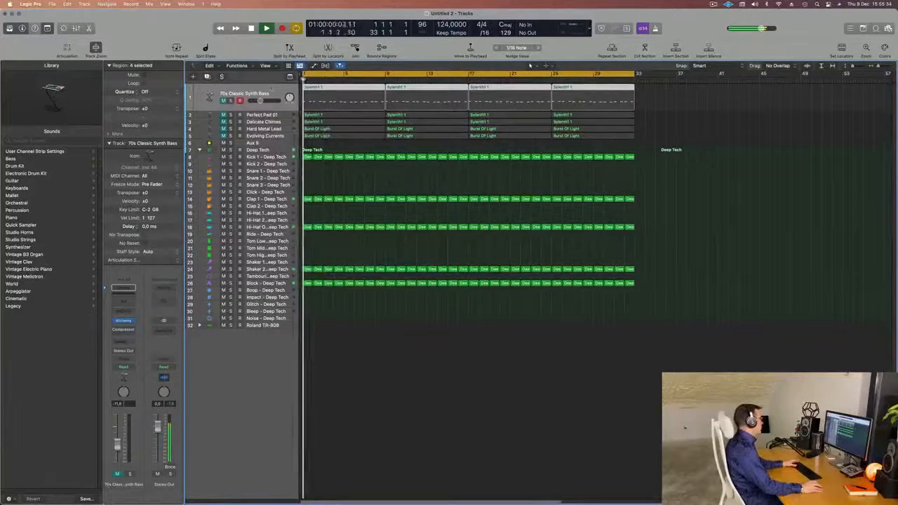
{"action": "key", "text": "m"}
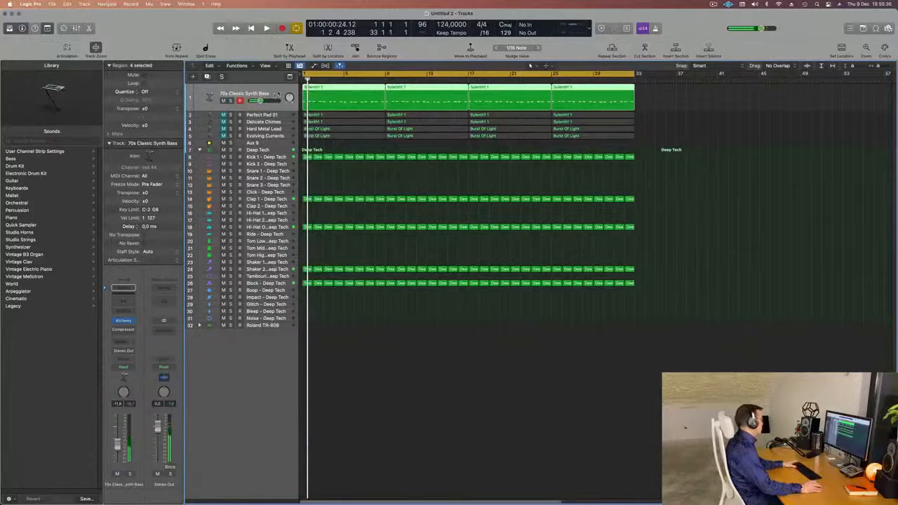
- Audition the synth bass with the drums from the start and lower its level to about -17 dB
{"action": "key", "text": "space"}
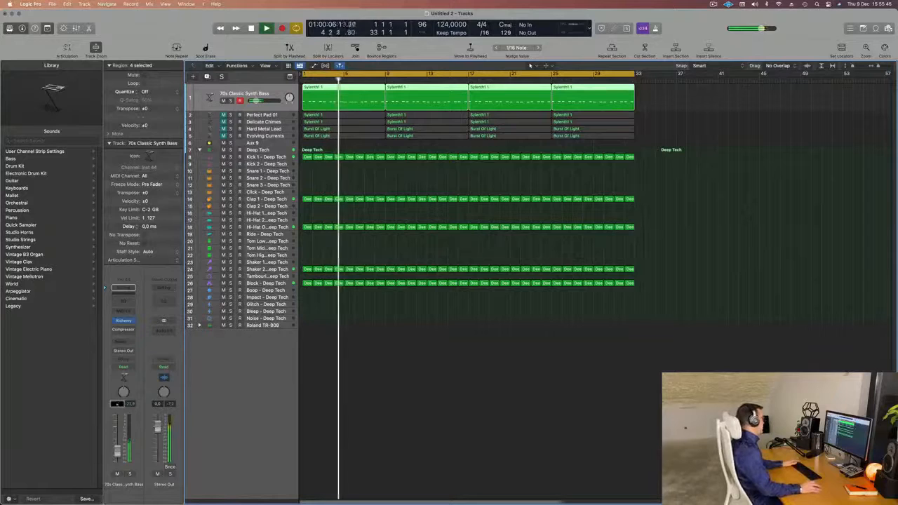
{"action": "key", "text": "space"}
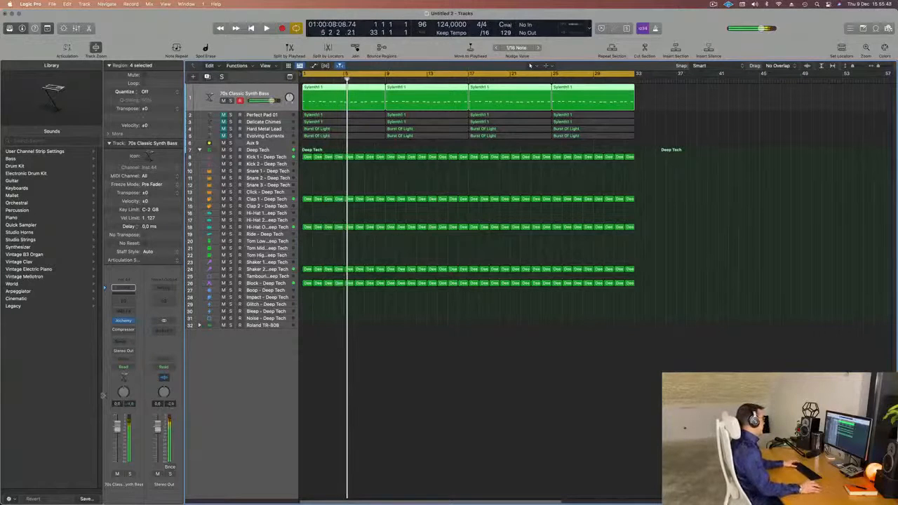
{"action": "key", "text": "Return"}
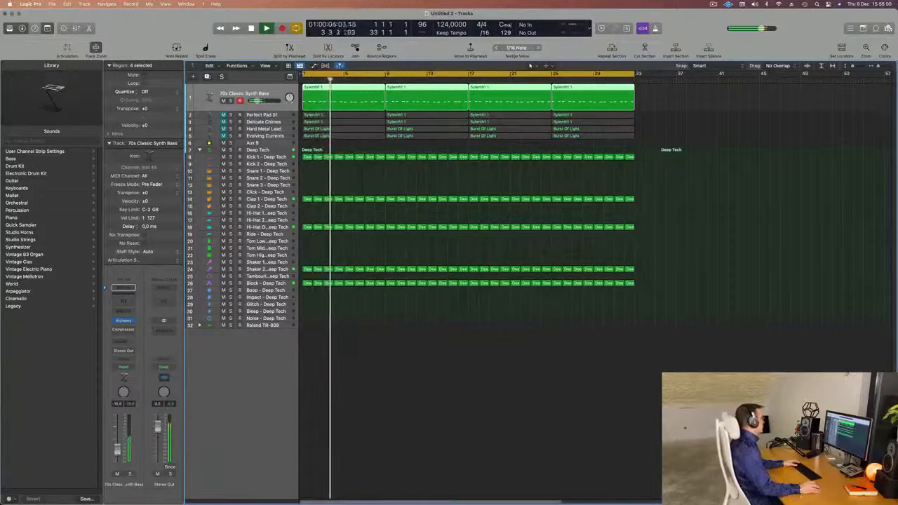
- Review the synth bass's Alchemy instrument during playback, close it and restart playback from the beginning
{"action": "left_click", "coordinate": [124, 320]}
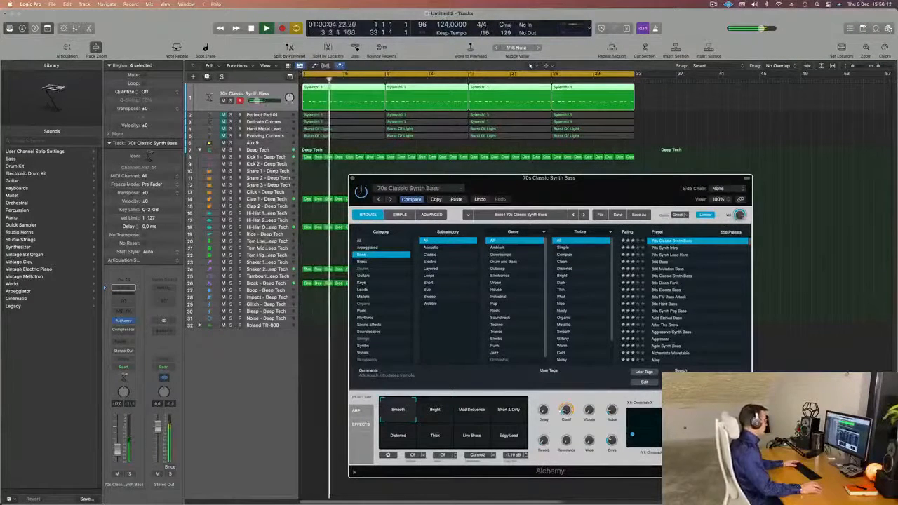
{"action": "left_click", "coordinate": [409, 161]}
{"action": "key", "text": "Return"}
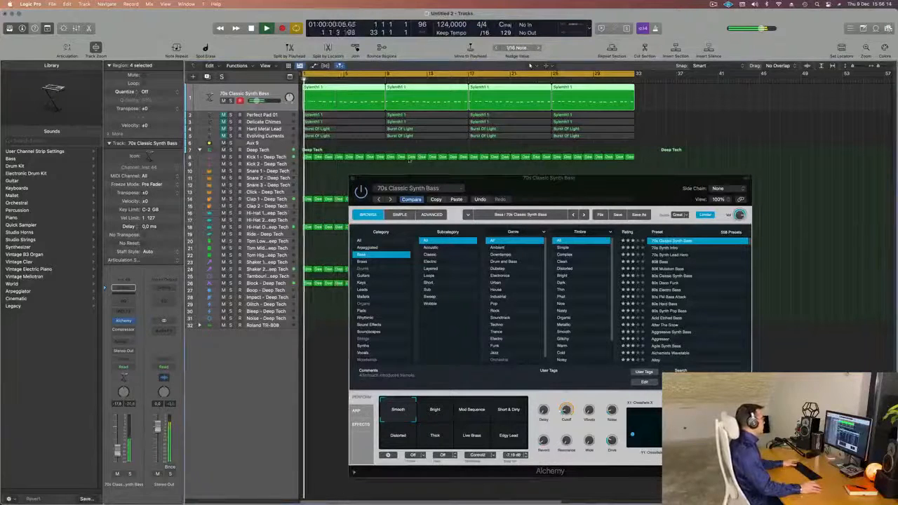
{"action": "left_click", "coordinate": [352, 179]}
{"action": "key", "text": "Return"}
- Set the Block track's level to about -22.0 dB while auditioning it with the bass and drums
{"action": "left_click", "coordinate": [263, 283]}
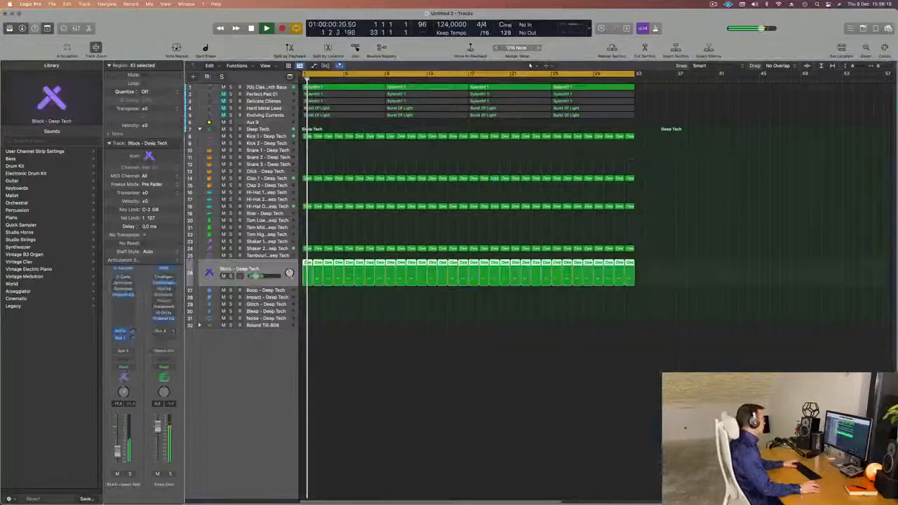
{"action": "key", "text": "space"}
{"action": "key", "text": "space"}
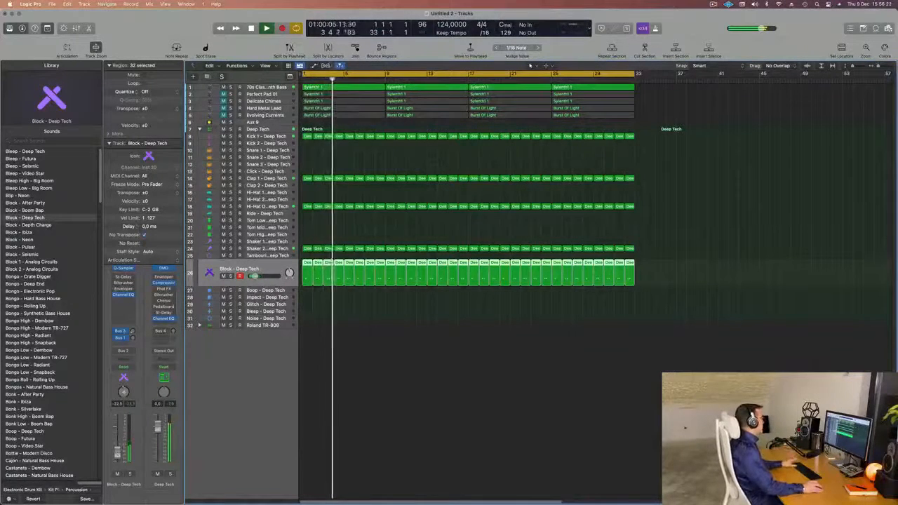
{"action": "key", "text": "Return"}
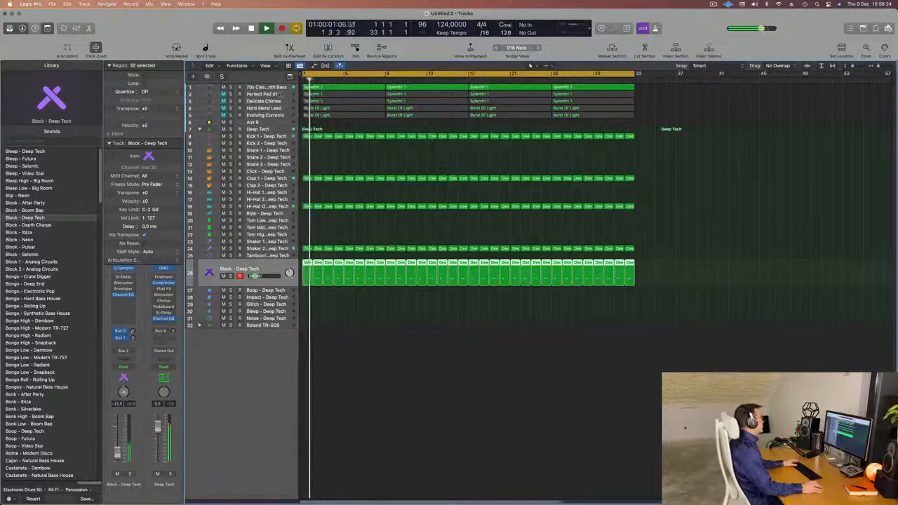
- Unmute Perfect Pad 01 at about -25.0 dB and set its Channel EQ low cut to about 158 Hz
{"action": "left_click", "coordinate": [270, 94]}
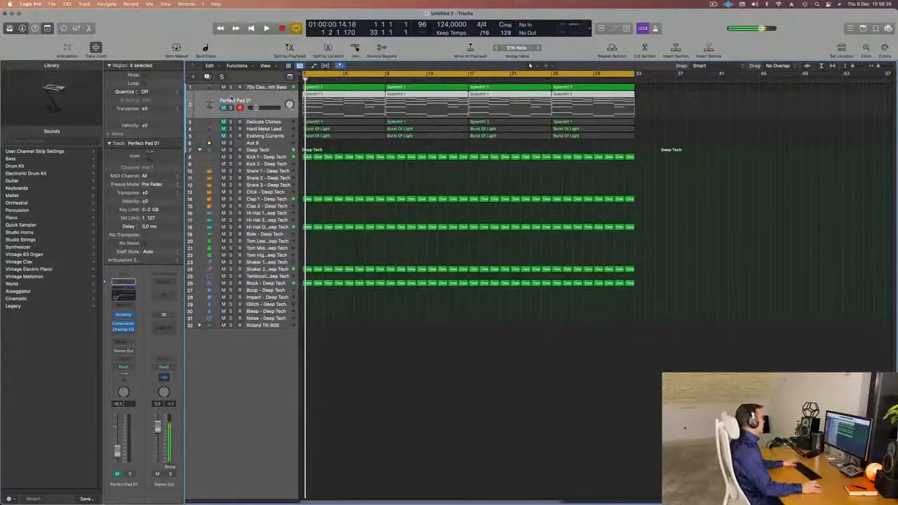
{"action": "key", "text": "Return"}
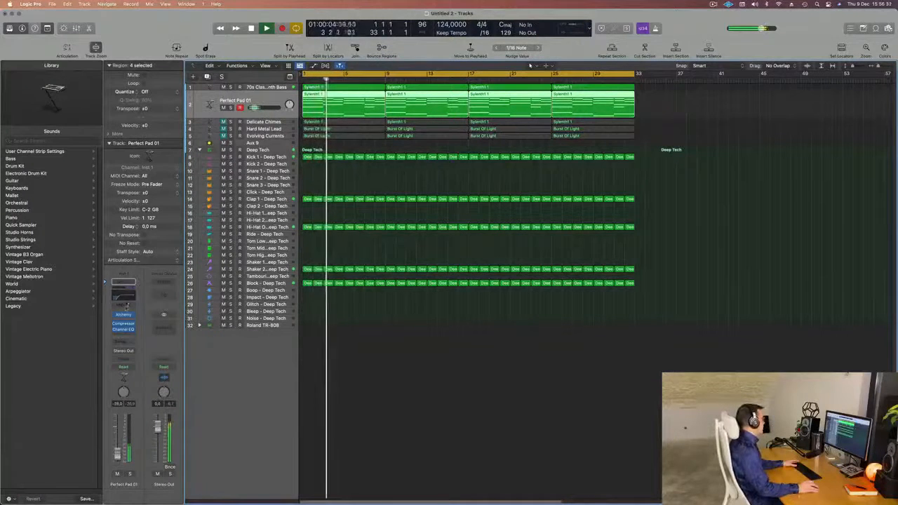
{"action": "left_click", "coordinate": [131, 294]}
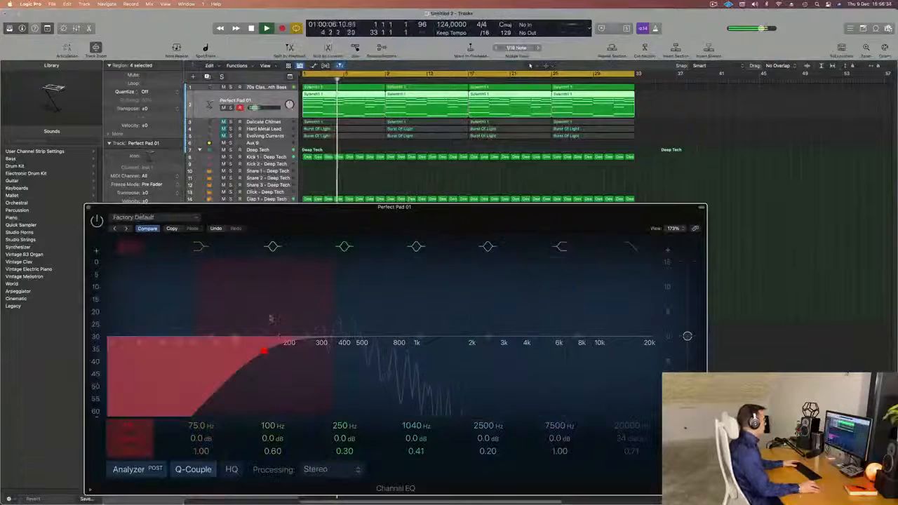
{"action": "left_click_drag", "start_coordinate": [268, 350], "coordinate": [276, 348]}
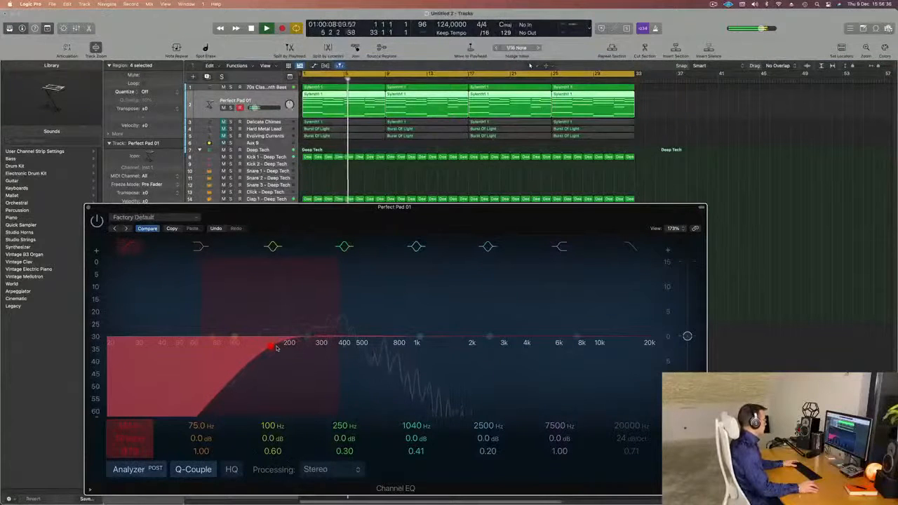
{"action": "key", "text": "space"}
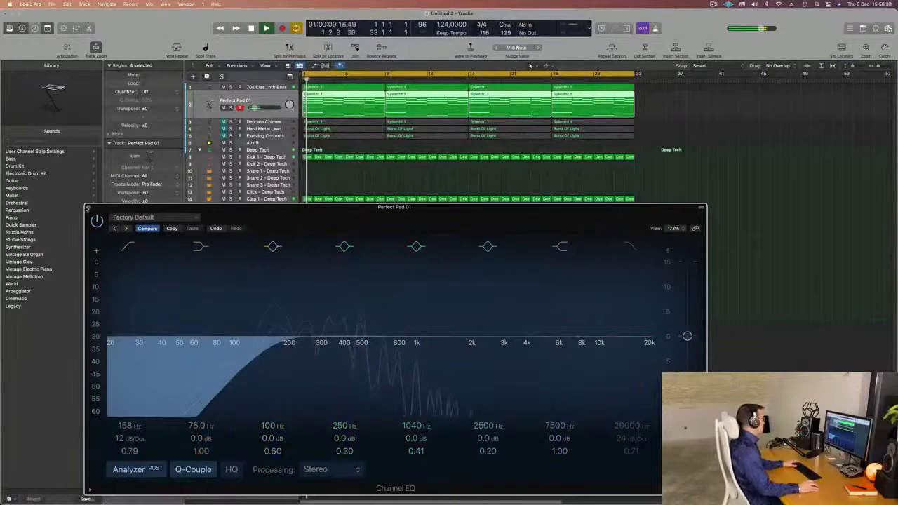
{"action": "left_click", "coordinate": [89, 207]}
{"action": "key", "text": "space"}
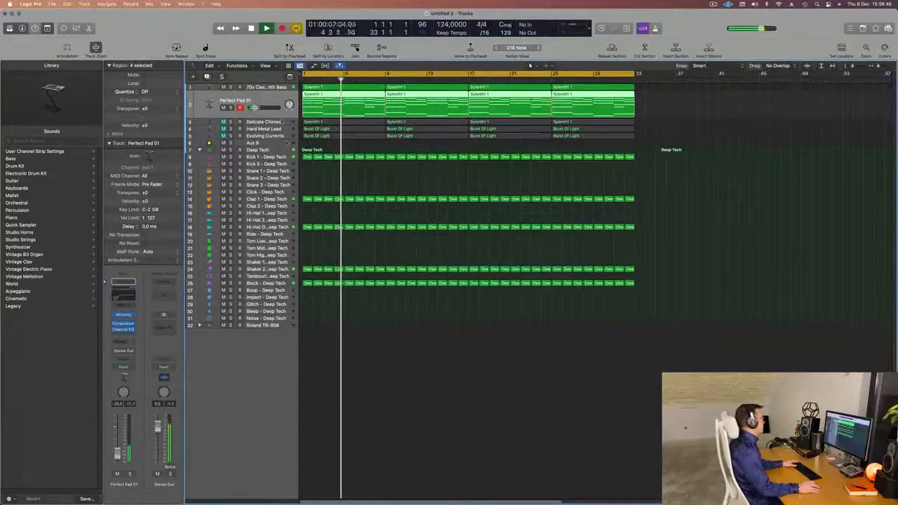
- Unmute Delicate Chimes and bring it into the mix from silence, setting its level to about -19.5 dB
{"action": "left_click", "coordinate": [276, 122]}
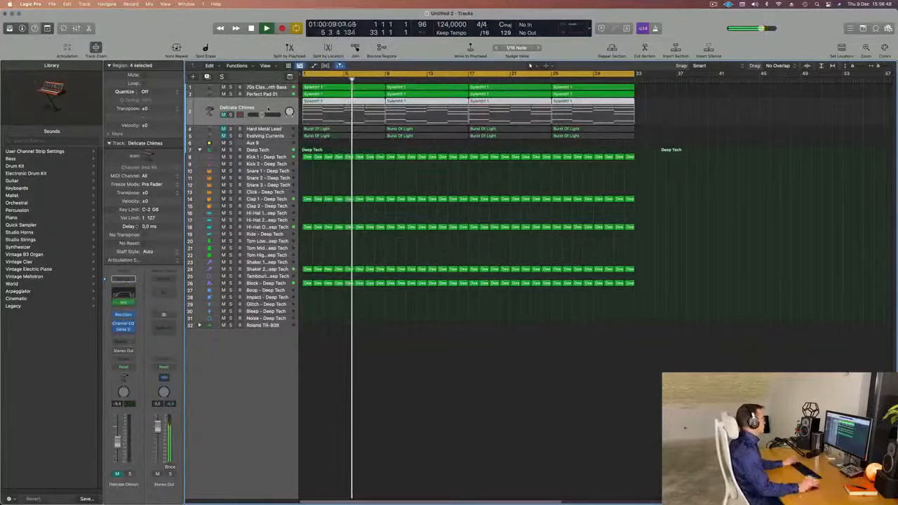
{"action": "key", "text": "Return"}
{"action": "key", "text": "space"}
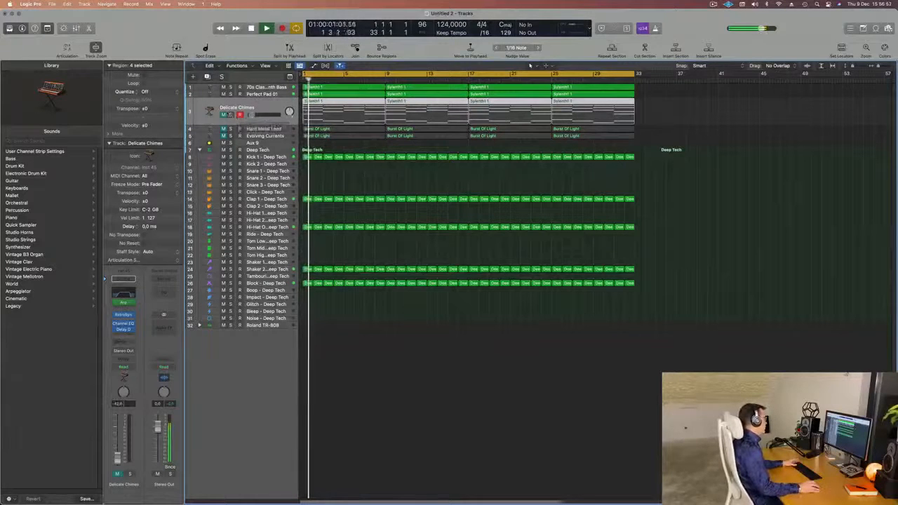
{"action": "left_click", "coordinate": [223, 114]}
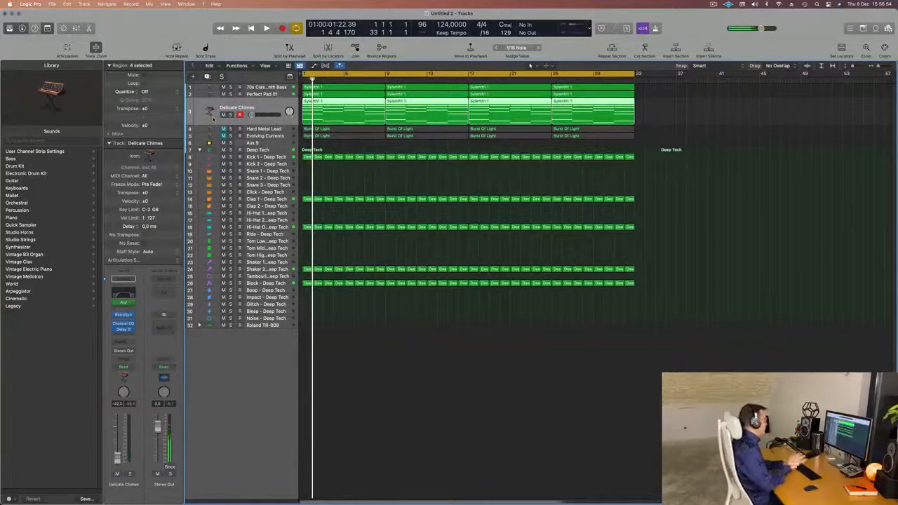
{"action": "key", "text": "space"}
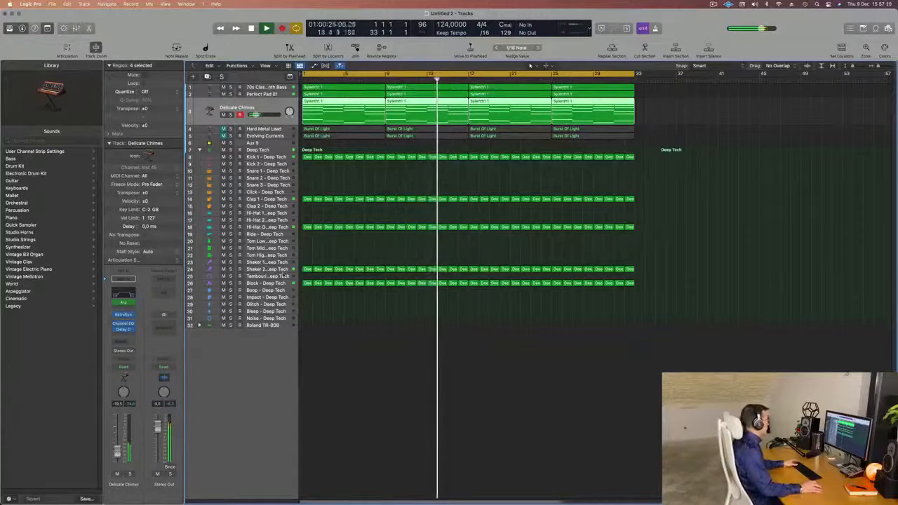
- Lower the Block track's level to about -26.0 dB and adjust its panning against the chimes
{"action": "left_click", "coordinate": [281, 289]}
{"action": "left_click", "coordinate": [279, 263]}
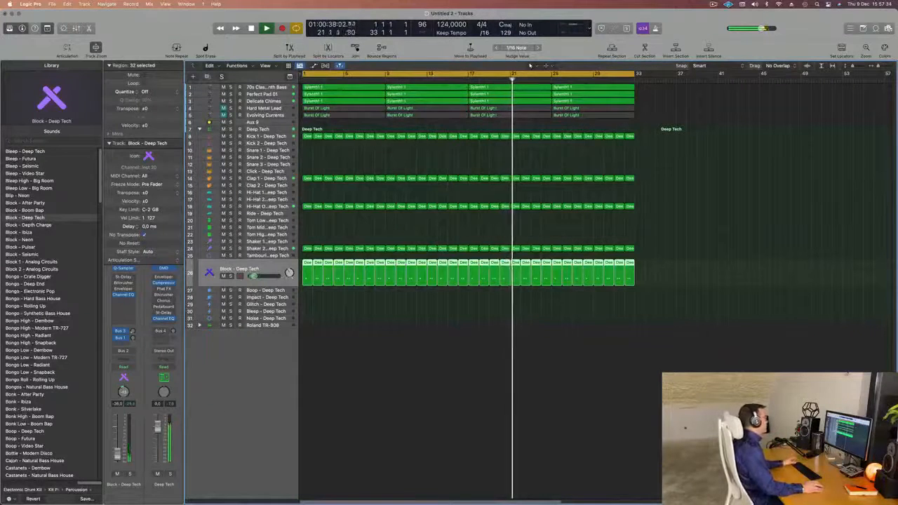
- Compare Delicate Chimes with its Channel EQ high cut off and on, and lower the high cut to about 3.8 kHz
{"action": "left_click", "coordinate": [275, 102]}
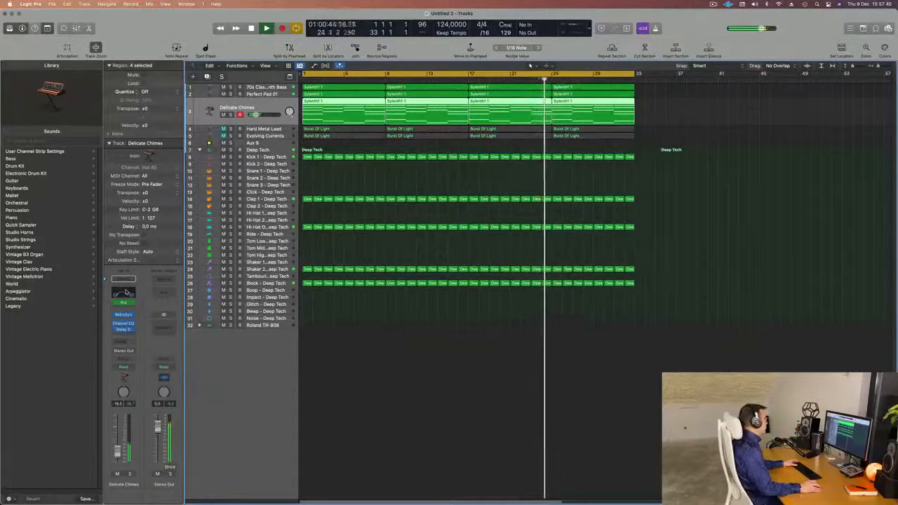
{"action": "left_click", "coordinate": [124, 293]}
{"action": "left_click", "coordinate": [764, 132]}
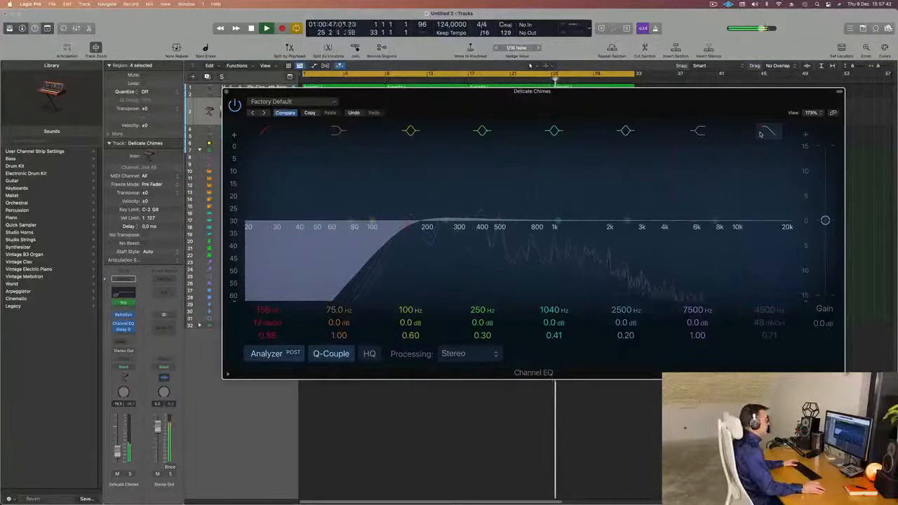
{"action": "left_click", "coordinate": [764, 132]}
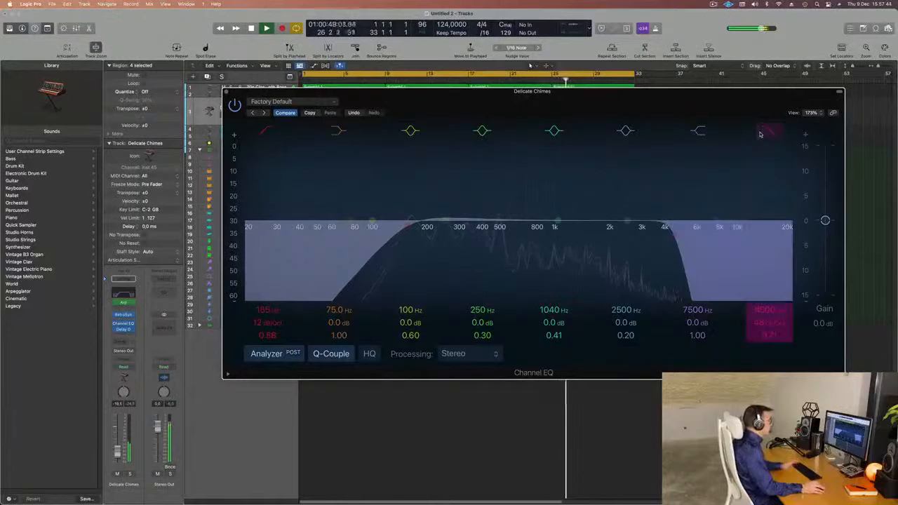
{"action": "left_click_drag", "start_coordinate": [674, 230], "coordinate": [657, 237]}
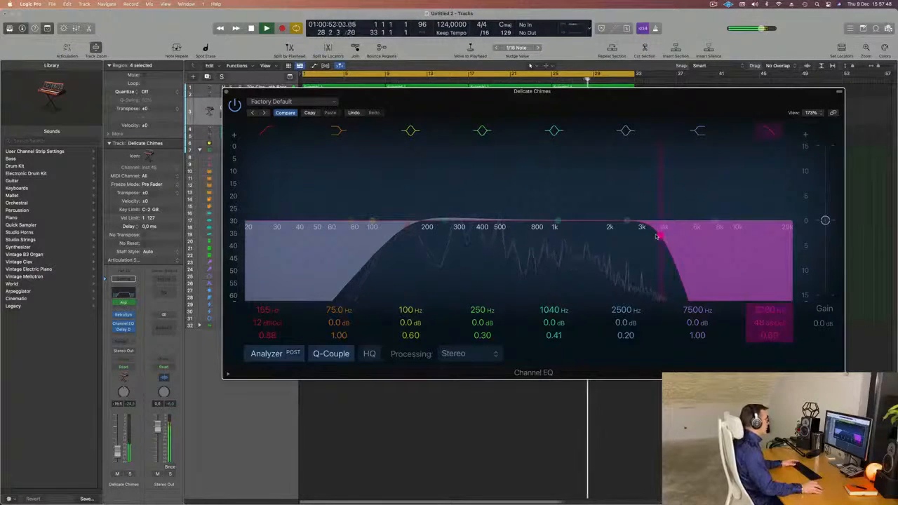
{"action": "left_click", "coordinate": [225, 93]}
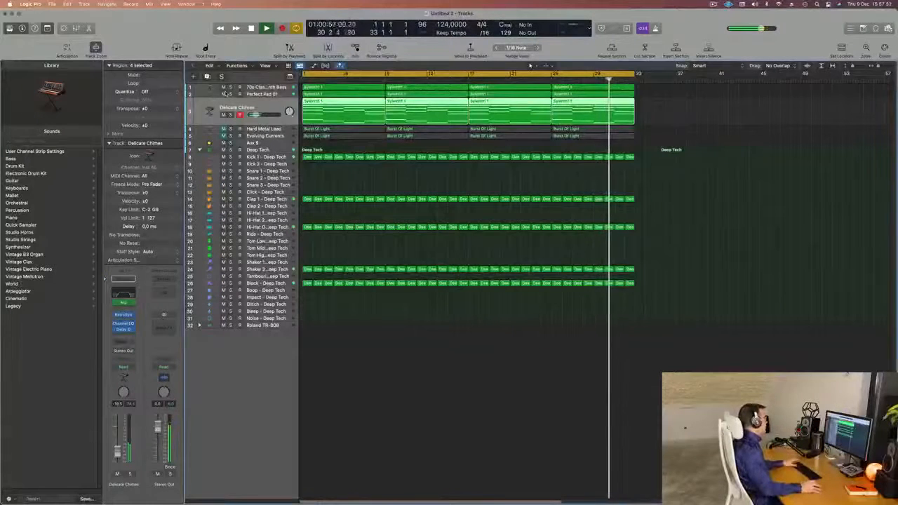
- Unmute Hard Metal Lead and Evolving Currents, and lower the Aux 9 track to about -42.0 dB
{"action": "left_click", "coordinate": [239, 142]}
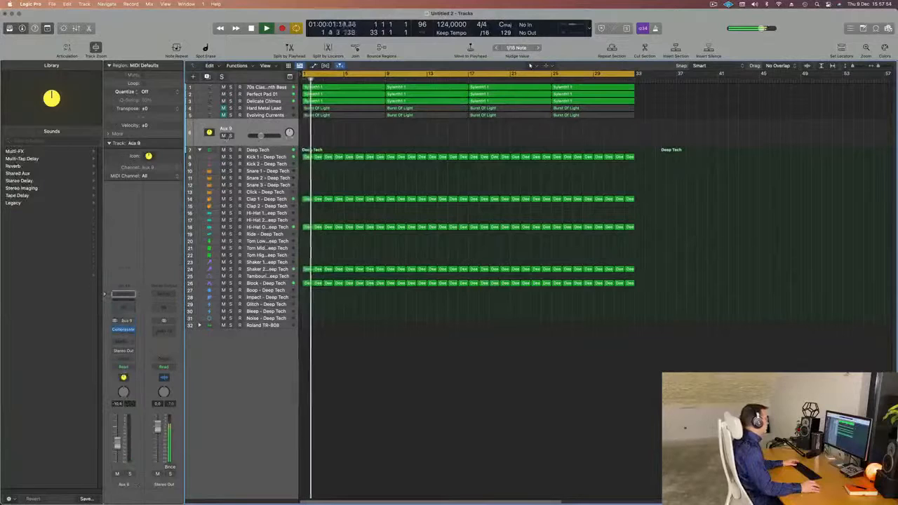
{"action": "left_click", "coordinate": [224, 136]}
{"action": "left_click", "coordinate": [223, 109]}
{"action": "left_click", "coordinate": [224, 115]}
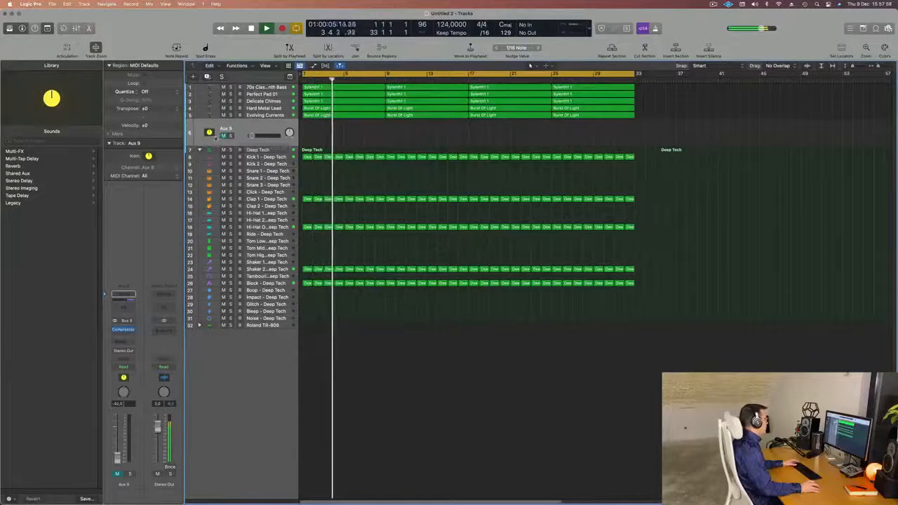
{"action": "key", "text": "space"}
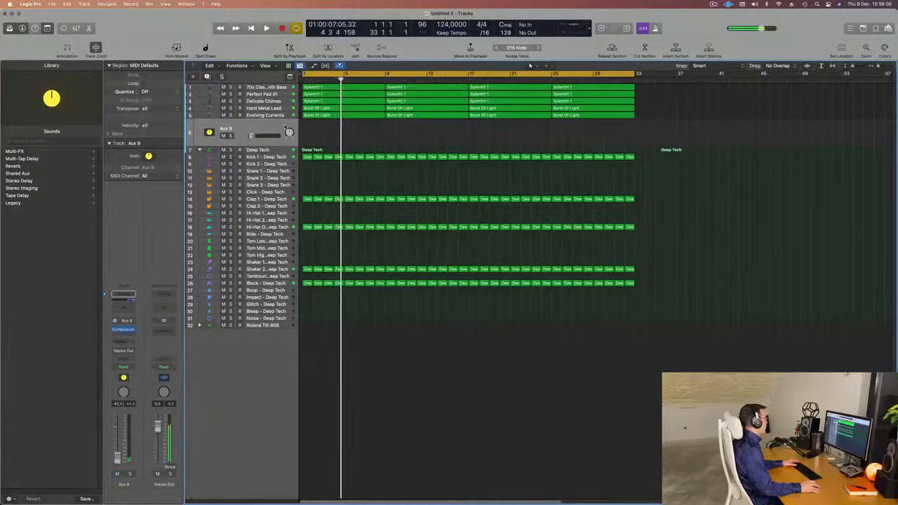
- Review the channel strips of Hard Metal Lead and Evolving Currents during playback, and lower the Aux 9 level further
{"action": "left_click", "coordinate": [279, 109]}
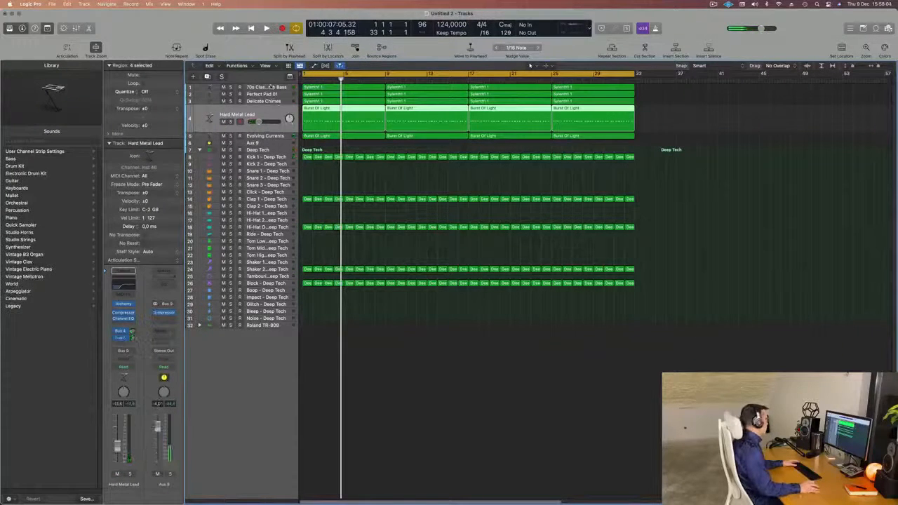
{"action": "left_click", "coordinate": [279, 136]}
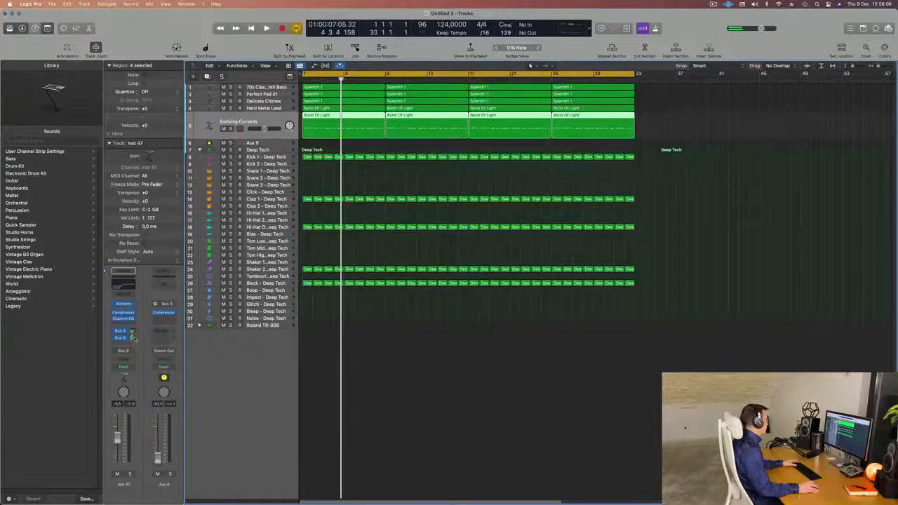
{"action": "key", "text": "space"}
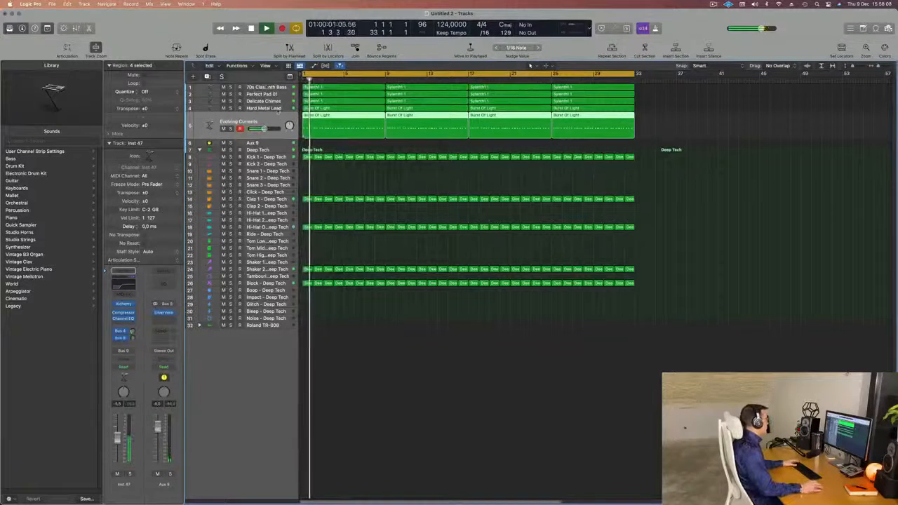
{"action": "left_click", "coordinate": [280, 109]}
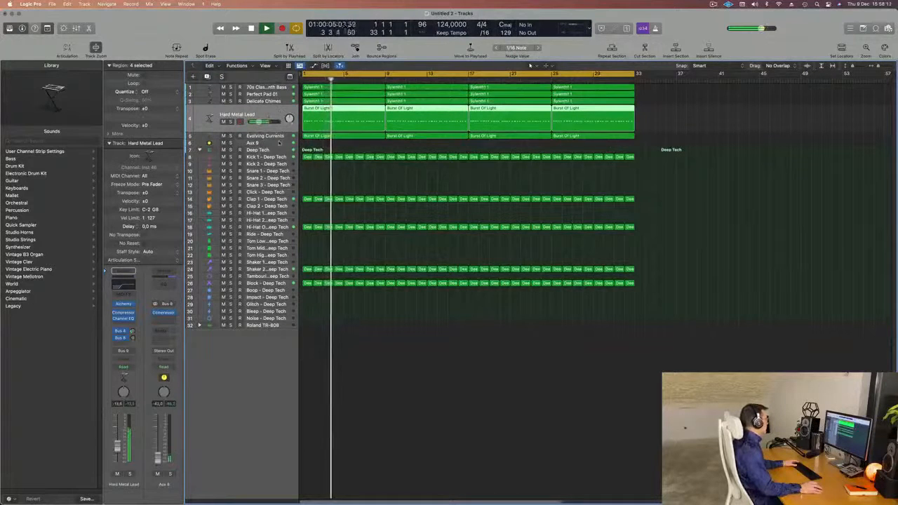
{"action": "left_click", "coordinate": [279, 142]}
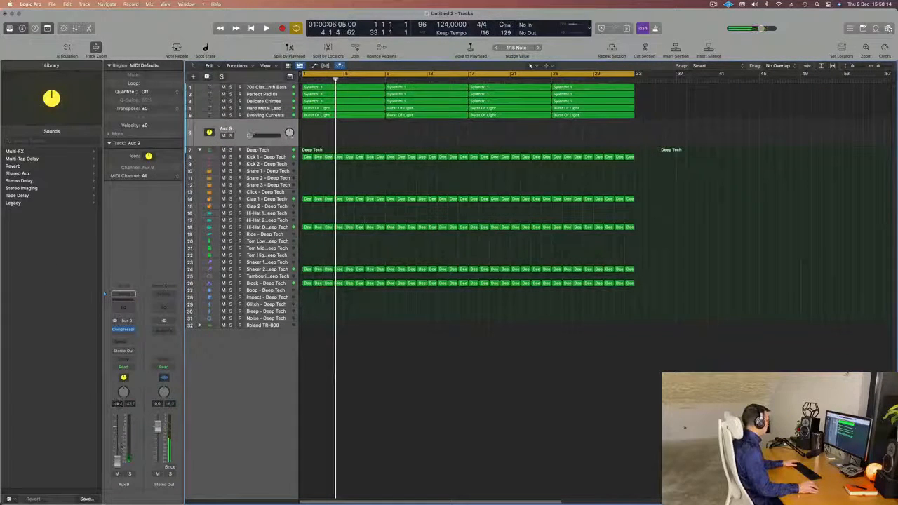
- Listen to Hard Metal Lead and Evolving Currents from the start with Aux 9 turned fully down, checking each lead's channel strip
{"action": "key", "text": "Return"}
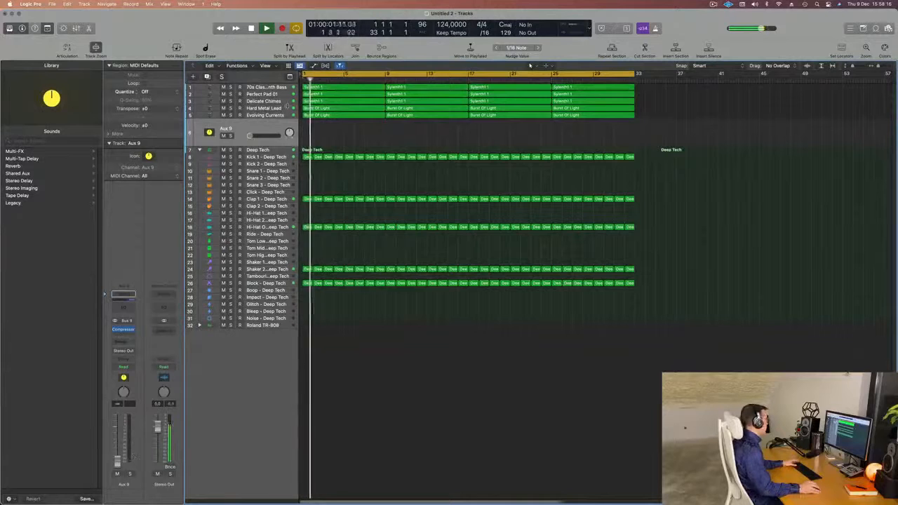
{"action": "left_click", "coordinate": [281, 109]}
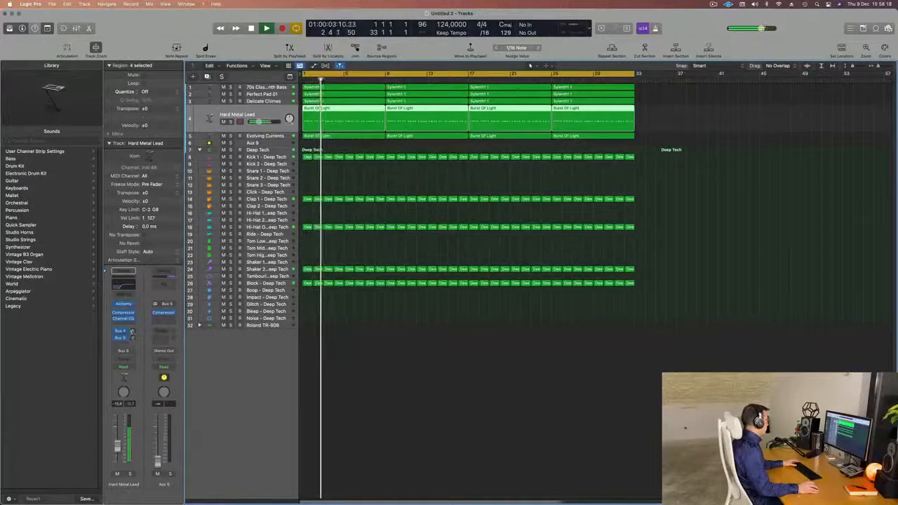
{"action": "left_click", "coordinate": [284, 134]}
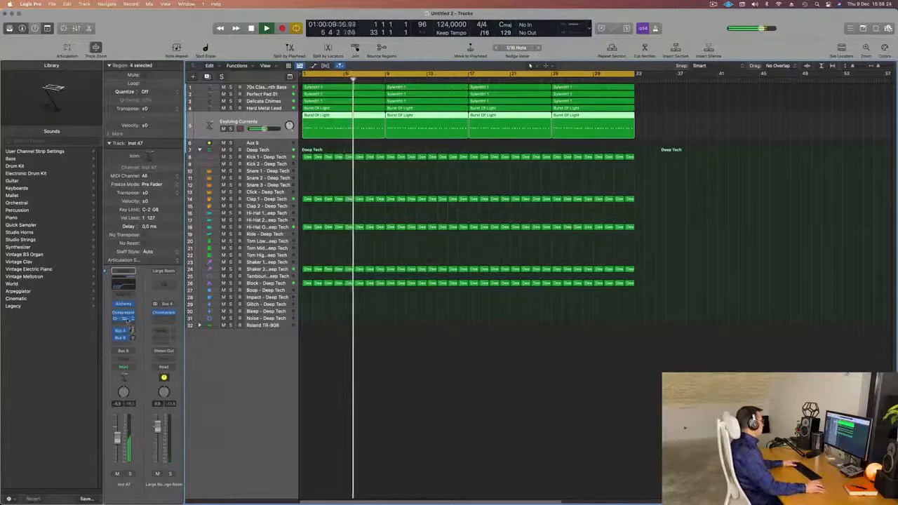
{"action": "key", "text": "space"}
{"action": "key", "text": "space"}
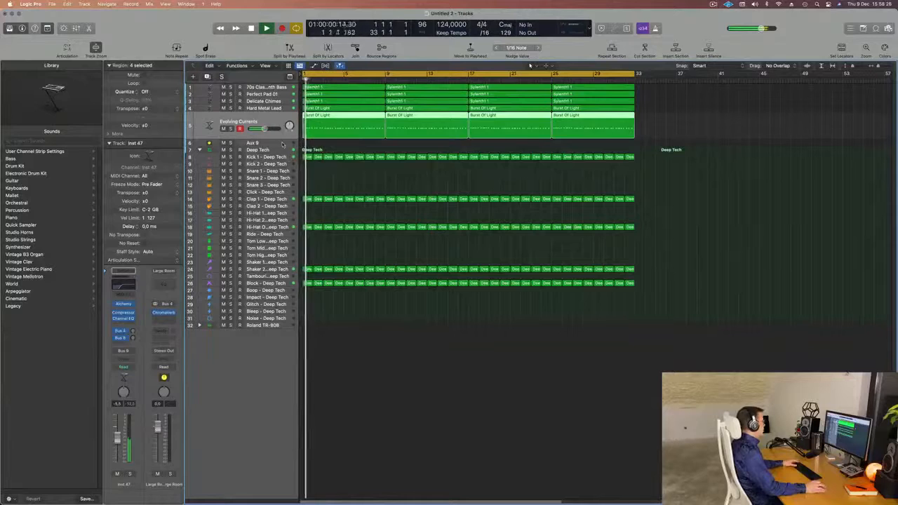
- Raise the Aux 9 level to about -14.6 dB while playing the track
{"action": "left_click", "coordinate": [283, 143]}
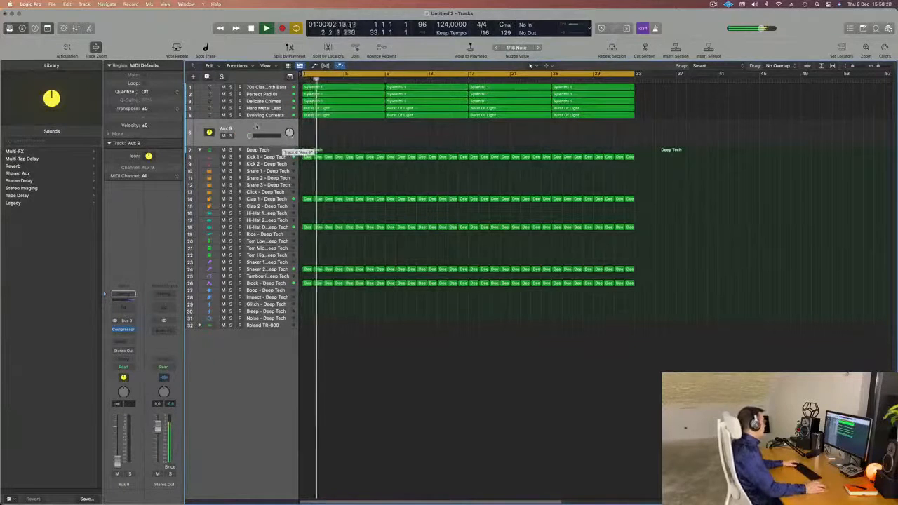
{"action": "key", "text": "space"}
{"action": "key", "text": "space"}
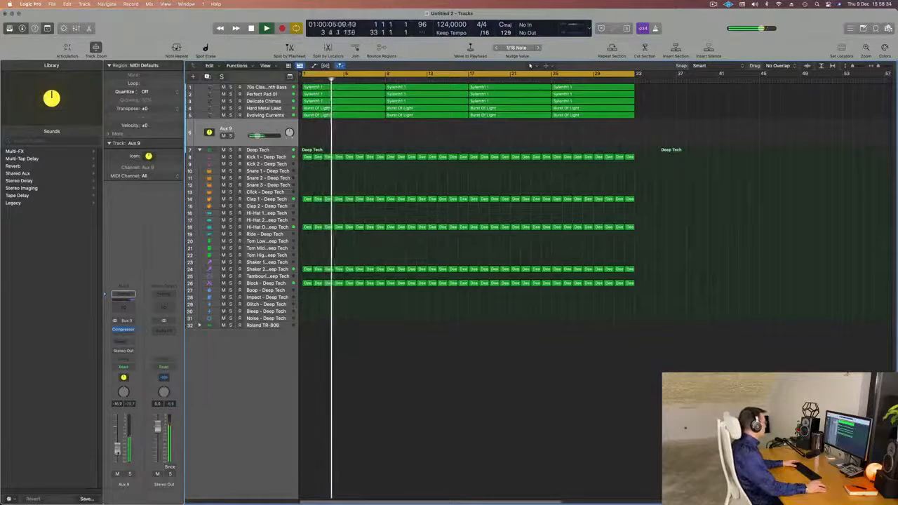
- Add a send to Bus 9 on the Aux 9 channel and play from the start
{"action": "left_click", "coordinate": [122, 343]}
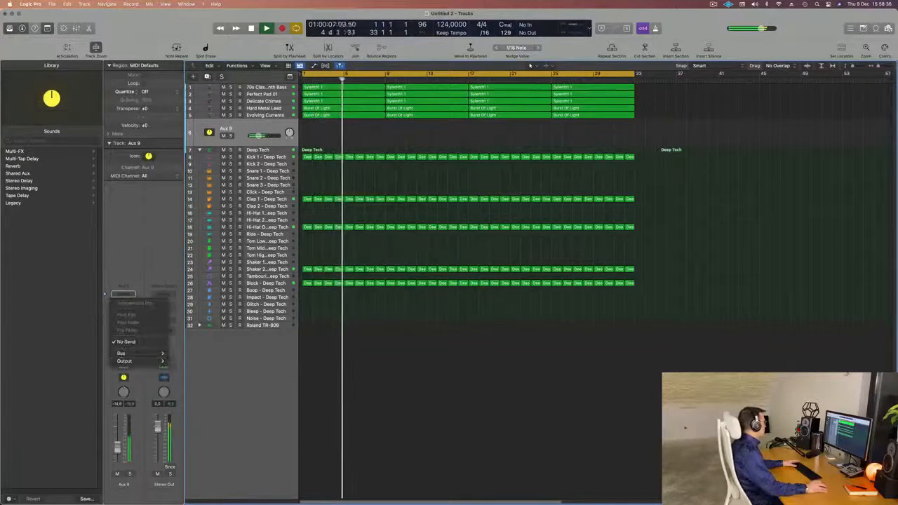
{"action": "mouse_move", "coordinate": [123, 353]}
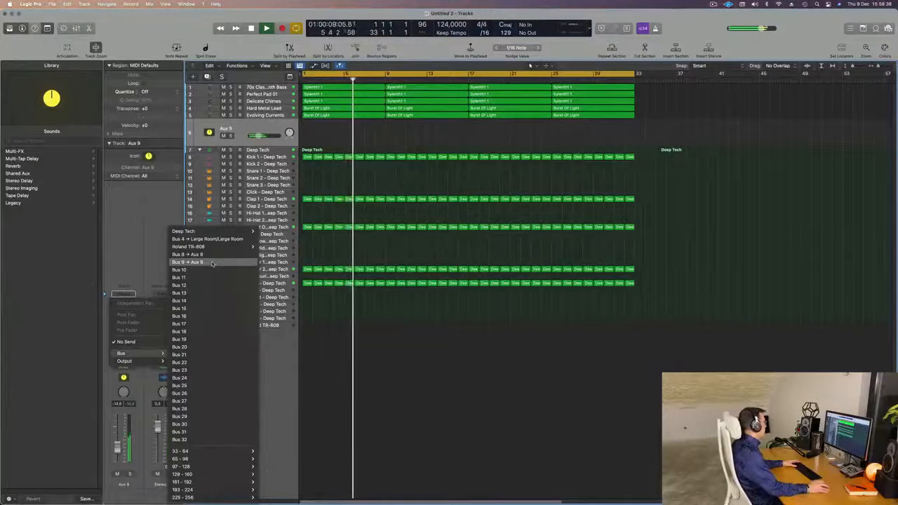
{"action": "left_click", "coordinate": [196, 262]}
{"action": "key", "text": "Return"}
{"action": "key", "text": "space"}
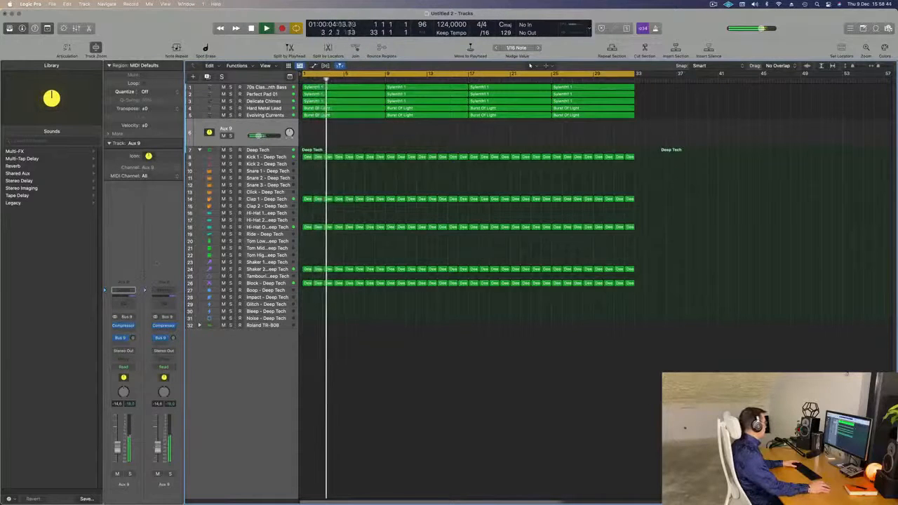
- Route the Aux 9 send to Bus 8 and raise its send level during playback
{"action": "left_click", "coordinate": [122, 338]}
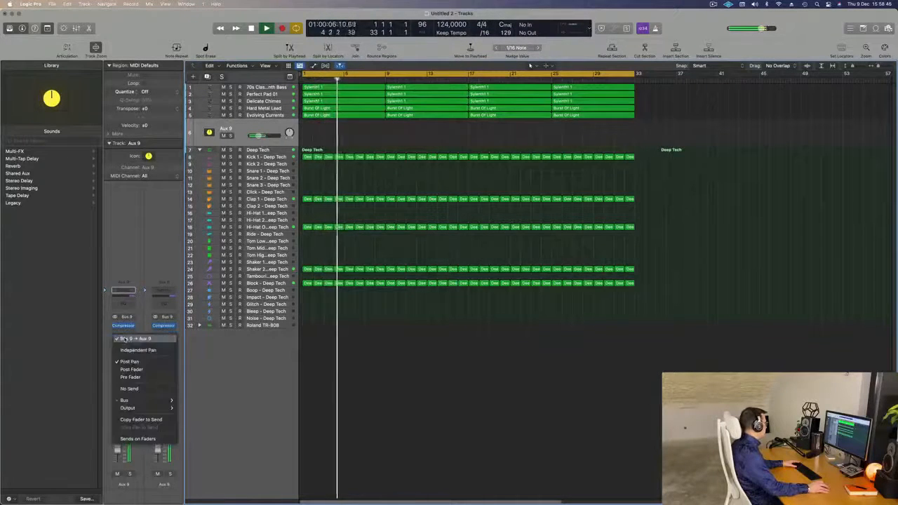
{"action": "mouse_move", "coordinate": [124, 400]}
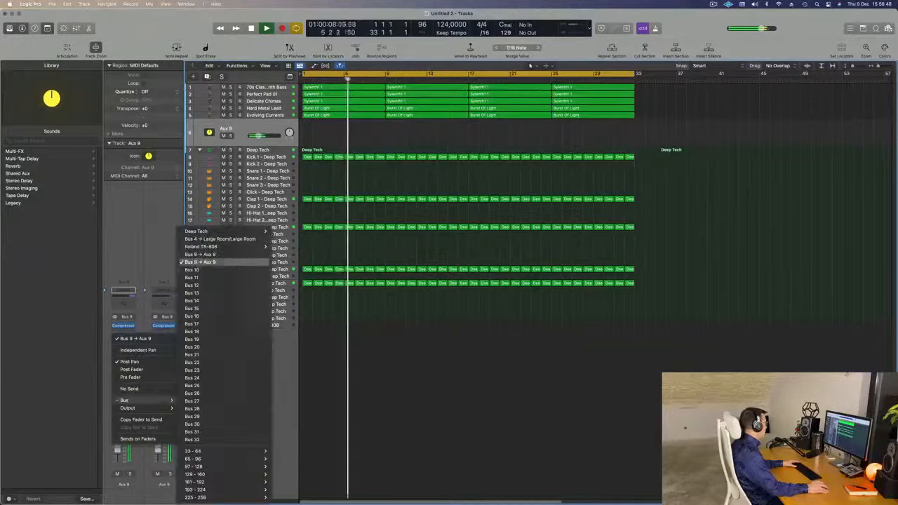
{"action": "left_click", "coordinate": [235, 256]}
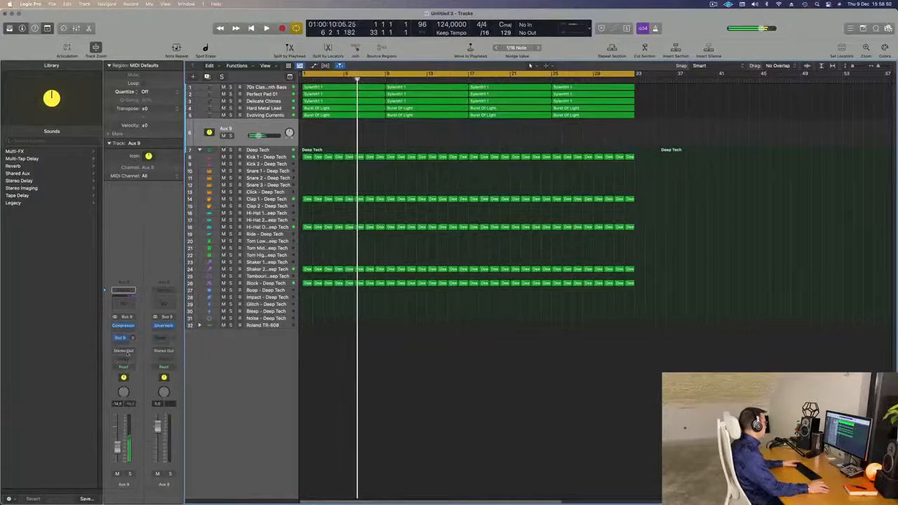
{"action": "key", "text": "space"}
{"action": "left_click_drag", "start_coordinate": [133, 340], "coordinate": [133, 339]}
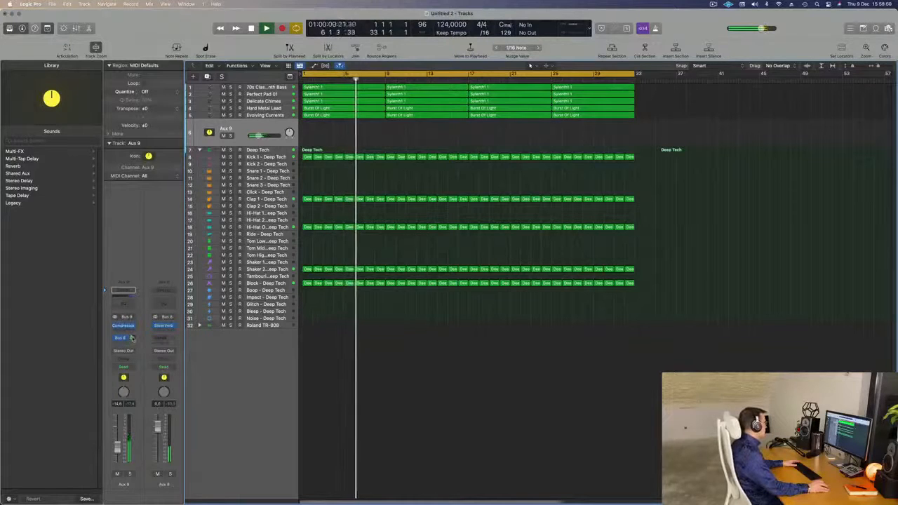
{"action": "left_click_drag", "start_coordinate": [132, 339], "coordinate": [132, 337]}
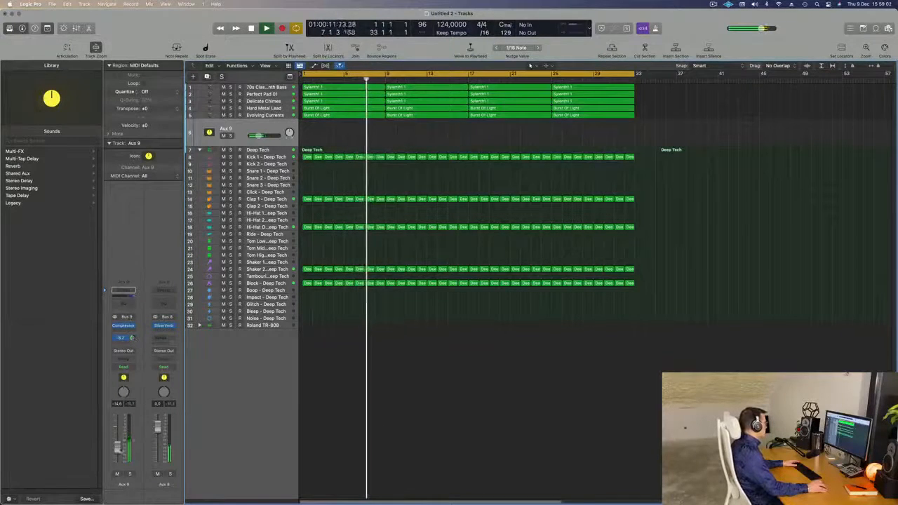
- Raise the Aux 9 level to about -12.8 dB and compare the leads with Evolving Currents muted and unmuted
{"action": "left_click_drag", "start_coordinate": [118, 451], "coordinate": [118, 450]}
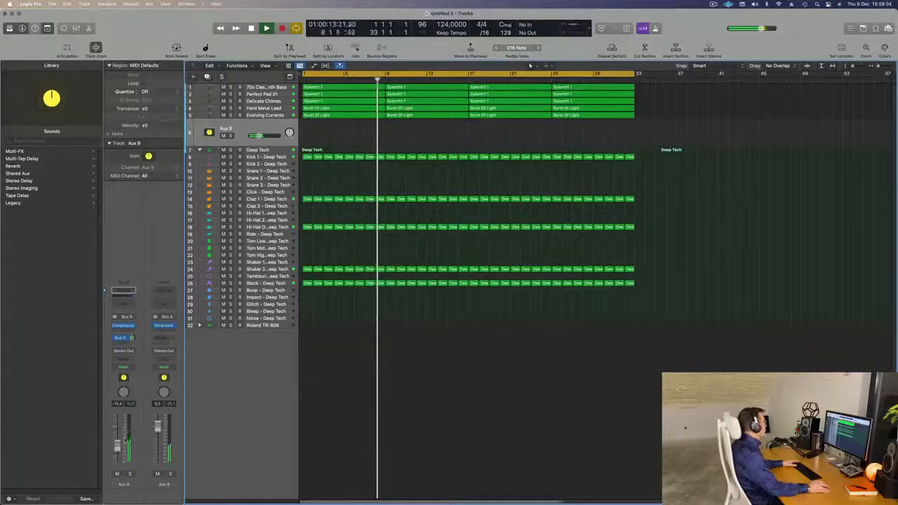
{"action": "left_click", "coordinate": [224, 110]}
{"action": "key", "text": "Return"}
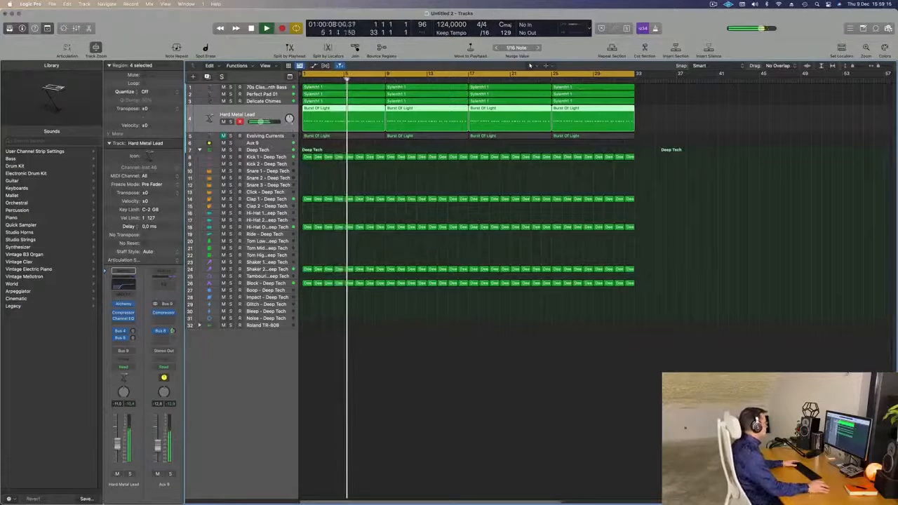
{"action": "key", "text": "Down"}
{"action": "key", "text": "ctrl+m"}
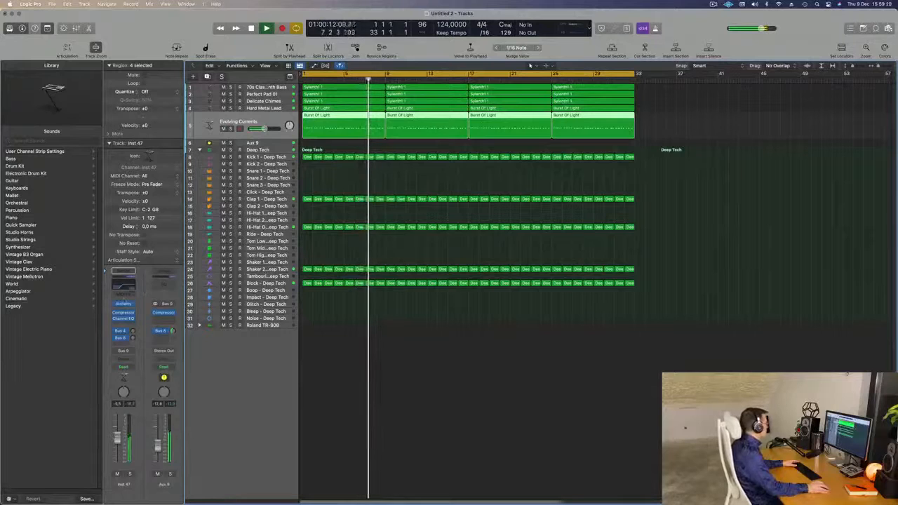
- Adjust the Cutoff of Evolving Currents in Alchemy, audition its performance snapshots and select Unison Pluck
{"action": "key", "text": "v"}
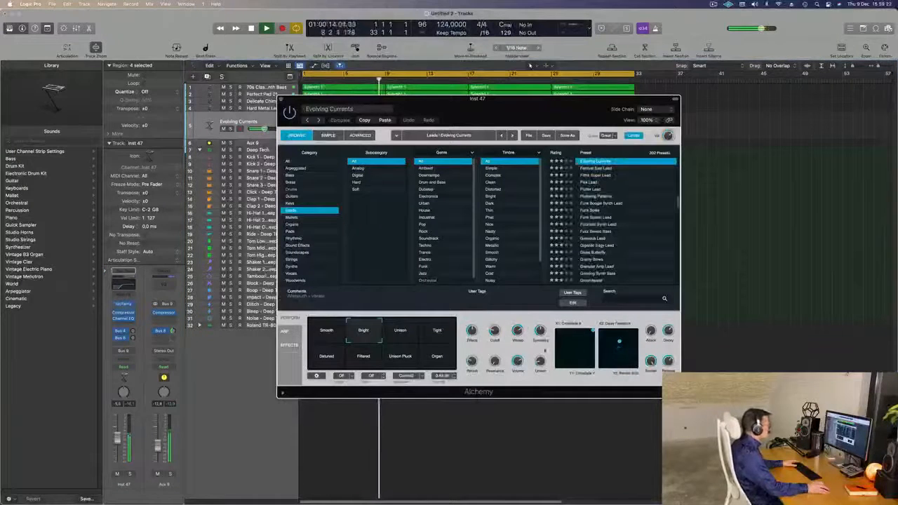
{"action": "left_click_drag", "start_coordinate": [495, 332], "coordinate": [494, 333]}
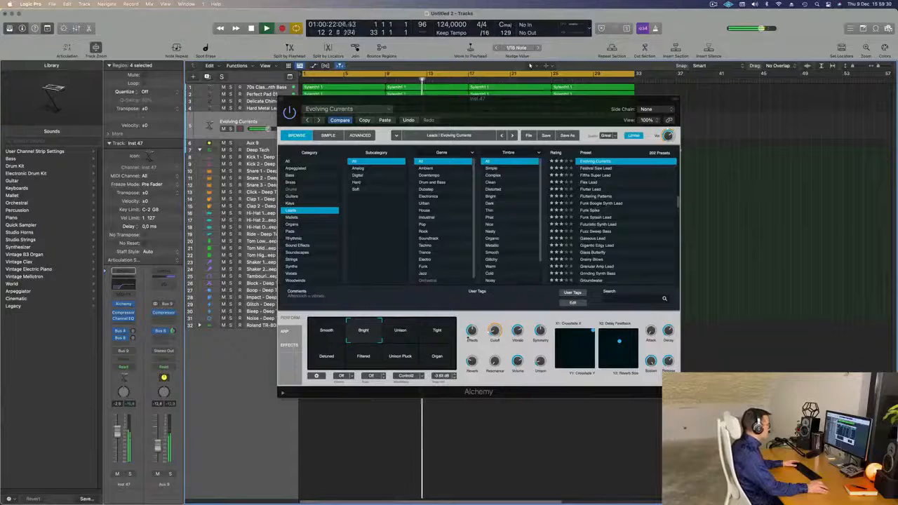
{"action": "left_click", "coordinate": [328, 331]}
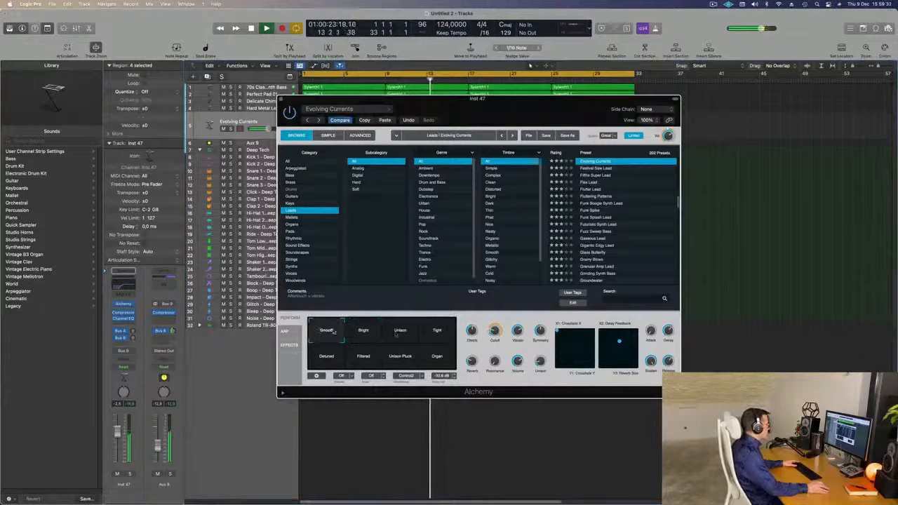
{"action": "left_click", "coordinate": [401, 333]}
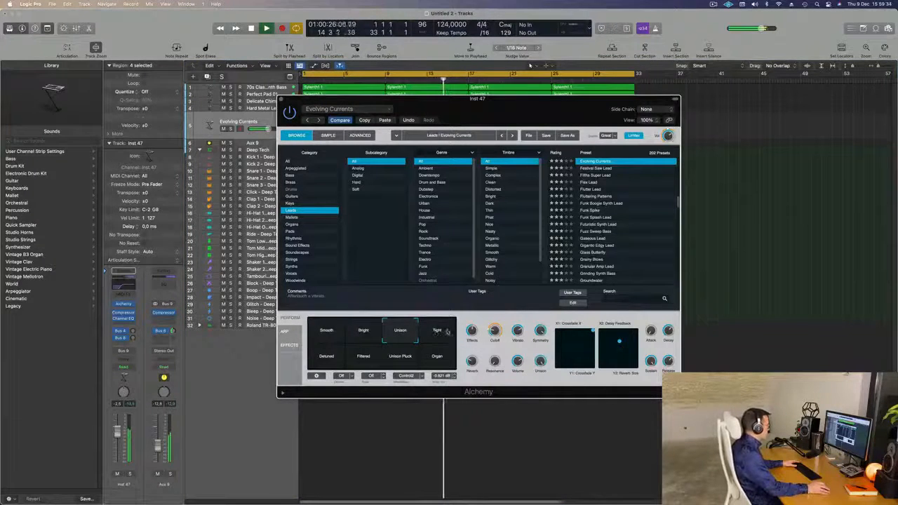
{"action": "left_click", "coordinate": [326, 356]}
{"action": "left_click", "coordinate": [363, 358]}
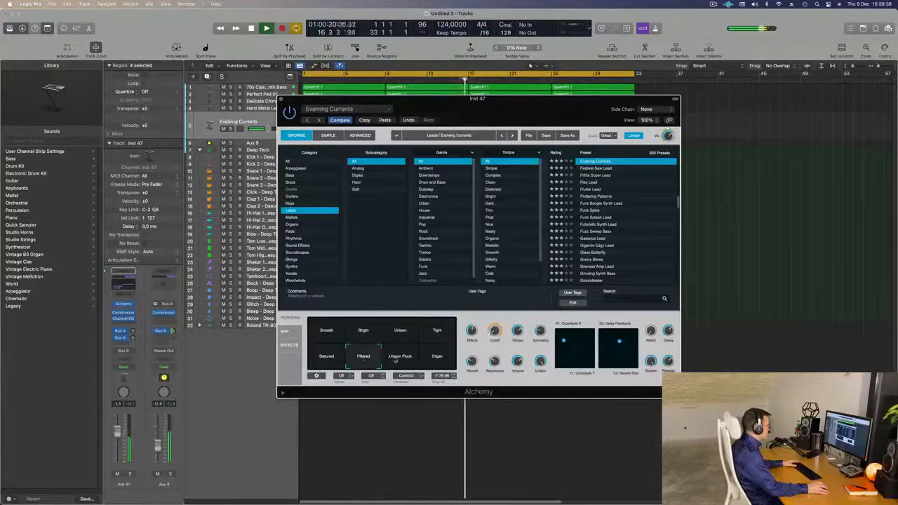
{"action": "left_click", "coordinate": [397, 360]}
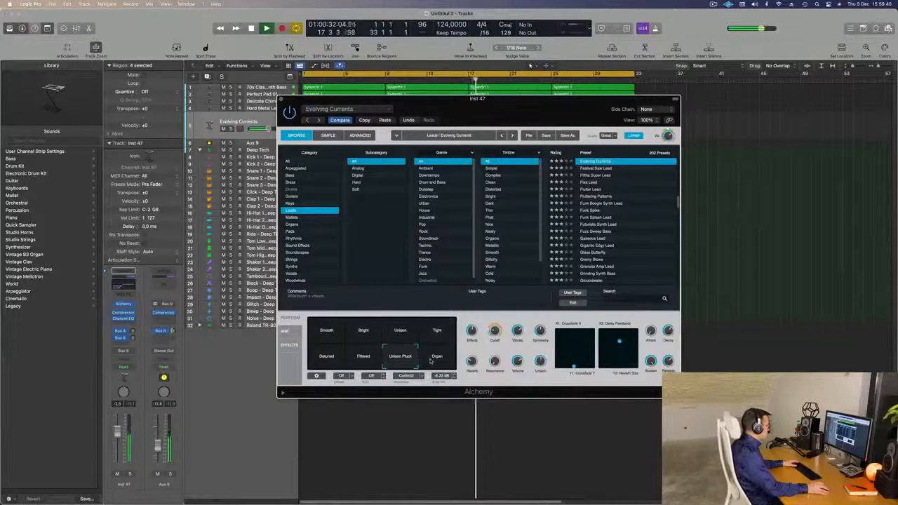
{"action": "left_click", "coordinate": [432, 360]}
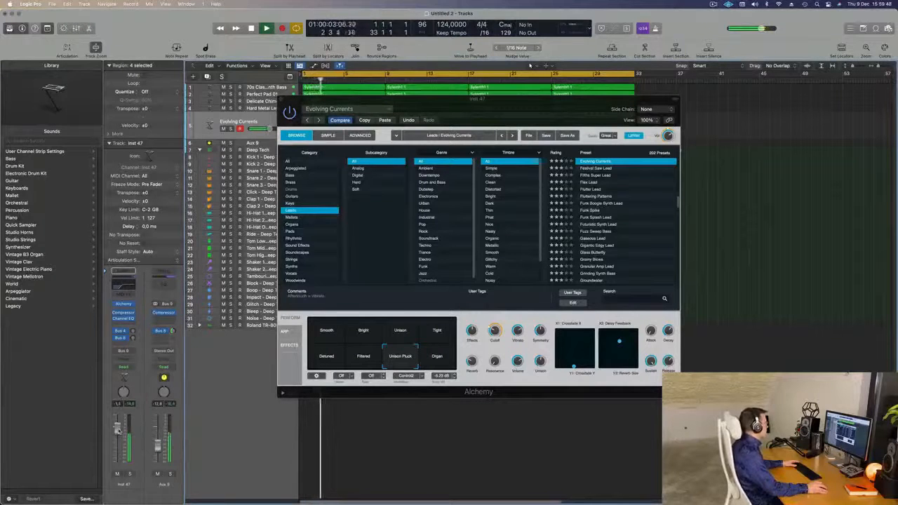
- Raise the Evolving Currents level to about -0.7 dB and close its Alchemy window
{"action": "left_click_drag", "start_coordinate": [427, 109], "coordinate": [402, 134]}
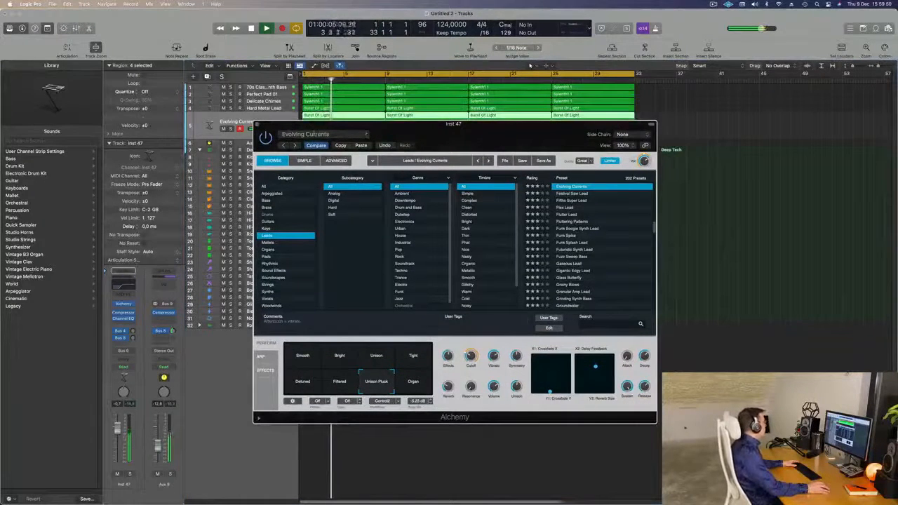
{"action": "left_click", "coordinate": [257, 125]}
{"action": "left_click", "coordinate": [724, 243]}
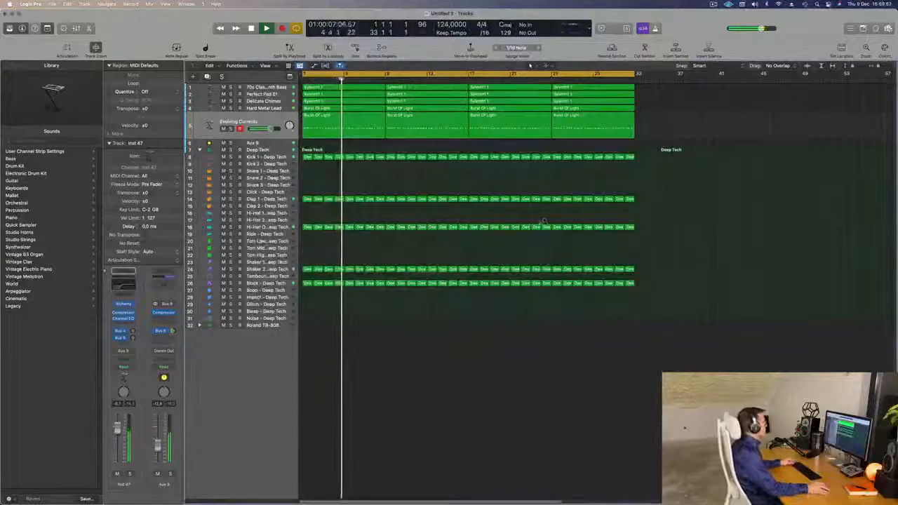
- Select the Aux 9 track and increase its individual track zoom to 24
{"action": "key", "text": "super+Left"}
{"action": "key", "text": "super+Left"}
{"action": "key", "text": "super+Right"}
{"action": "key", "text": "super+Right"}
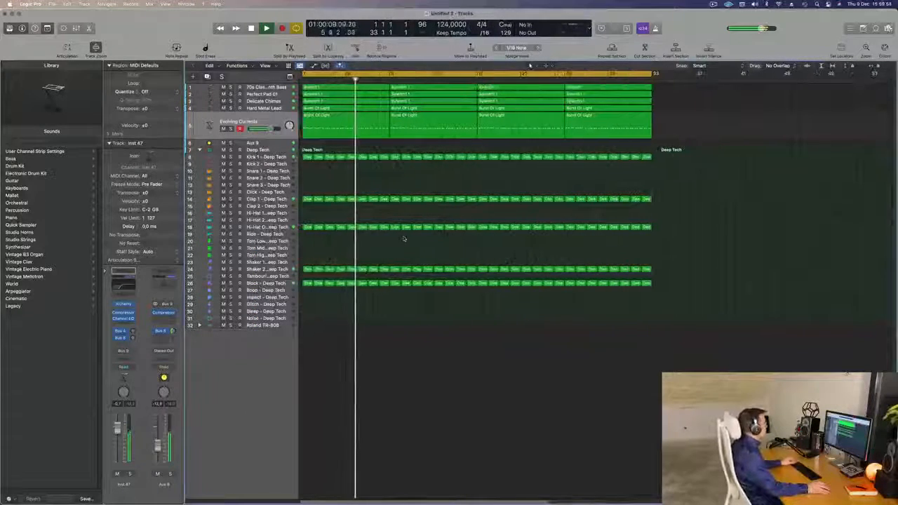
{"action": "key", "text": "super+Down"}
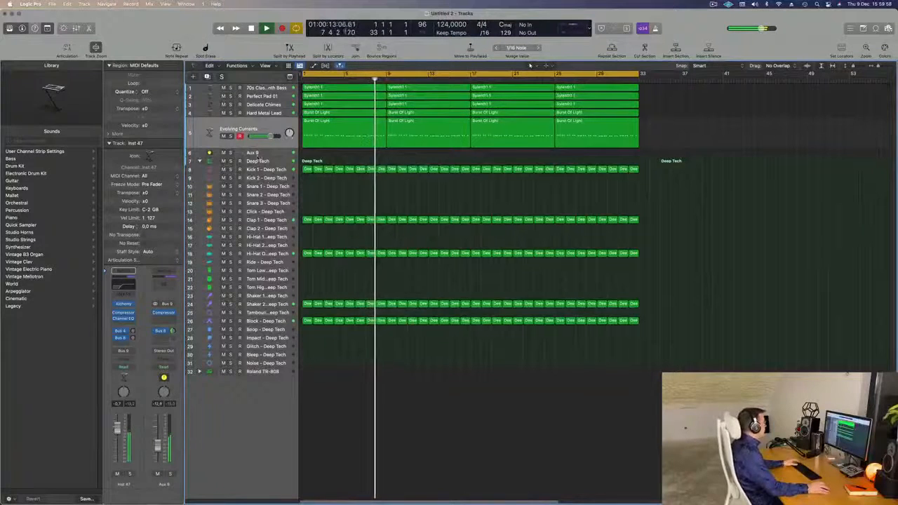
{"action": "left_click", "coordinate": [258, 154]}
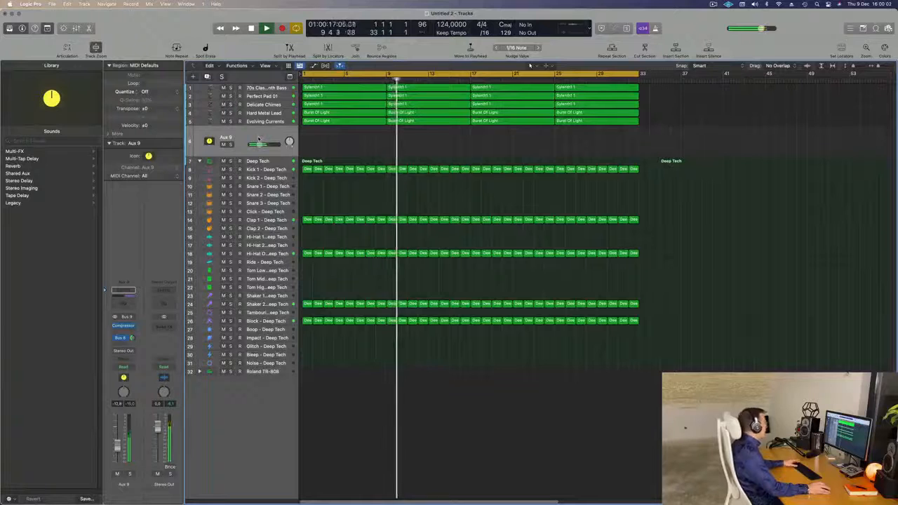
{"action": "left_click_drag", "start_coordinate": [280, 155], "coordinate": [277, 177]}
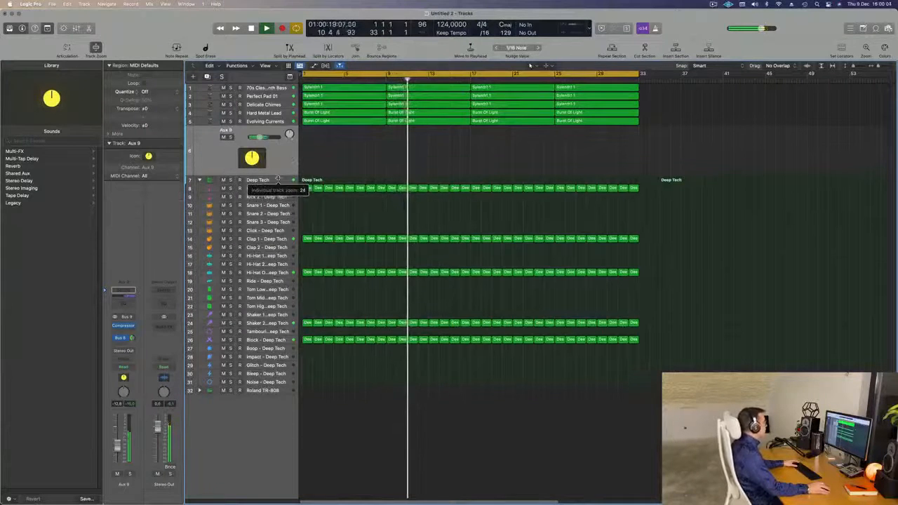